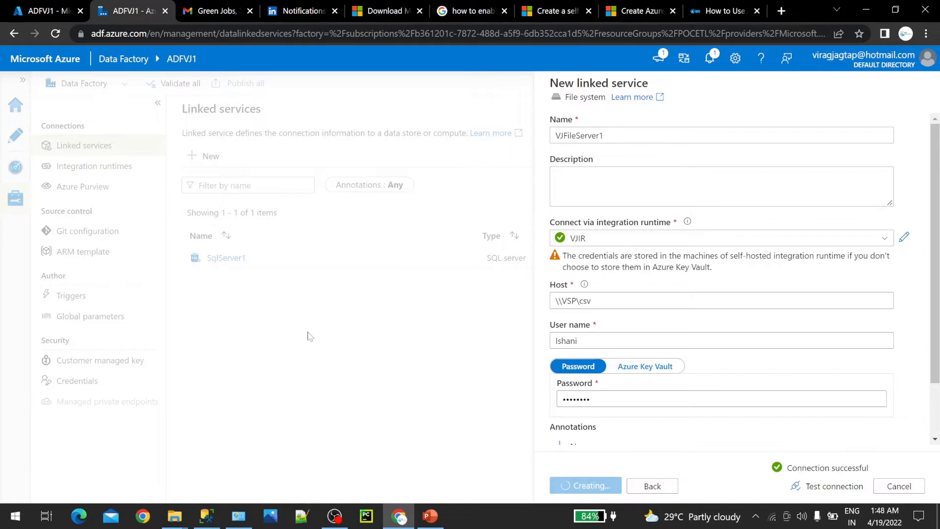
- Switch to the Azure portal, open the resource groups list and start creating a new resource group
left_click(39, 11)
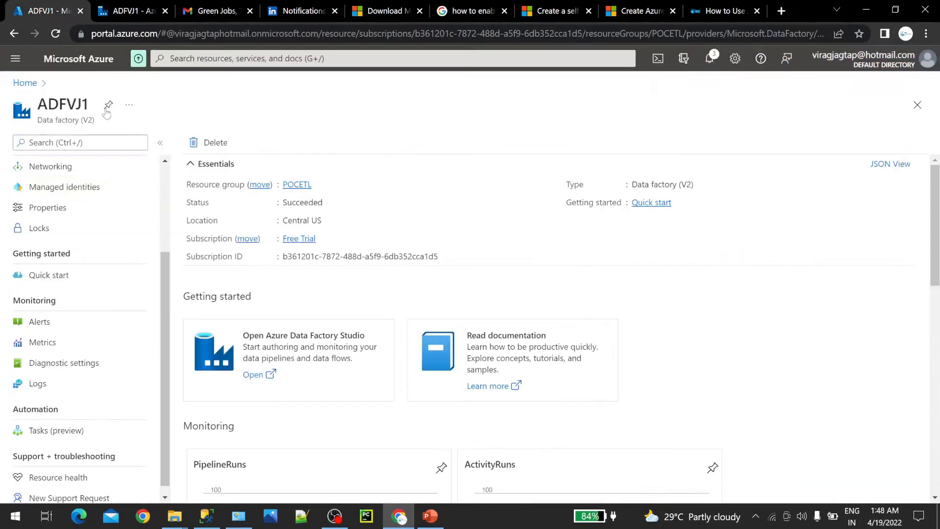
left_click(22, 83)
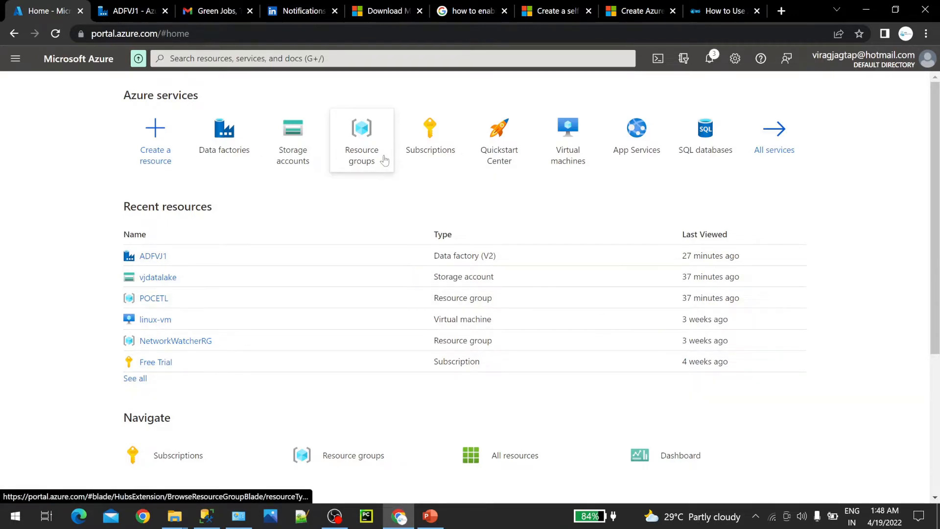
mouse_move(364, 165)
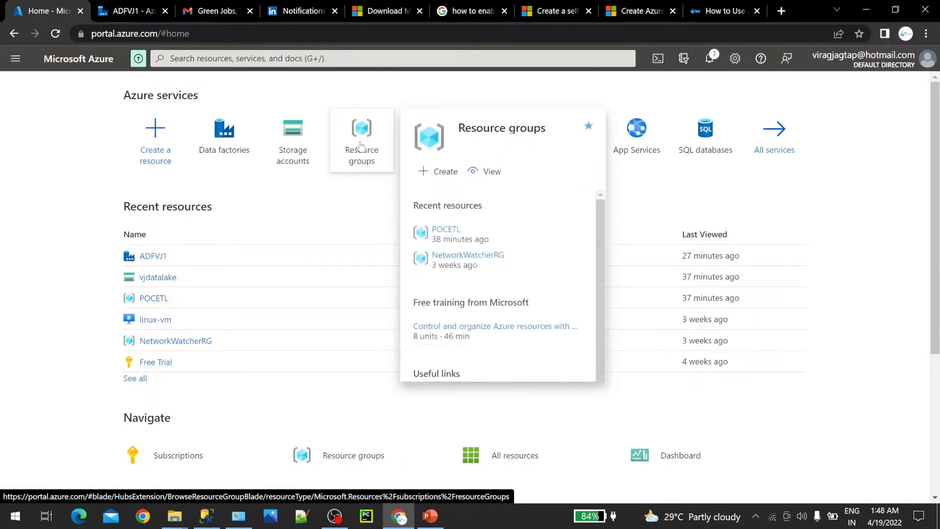
left_click(363, 167)
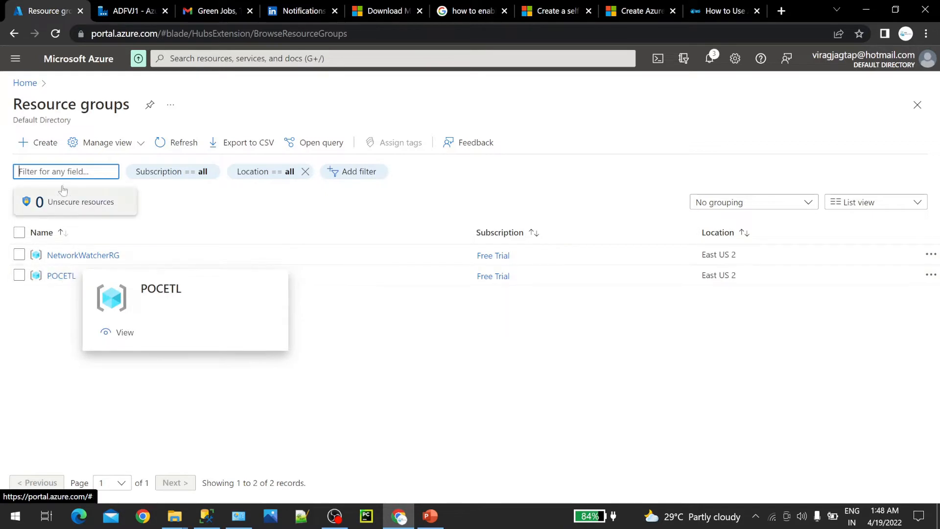
left_click(42, 143)
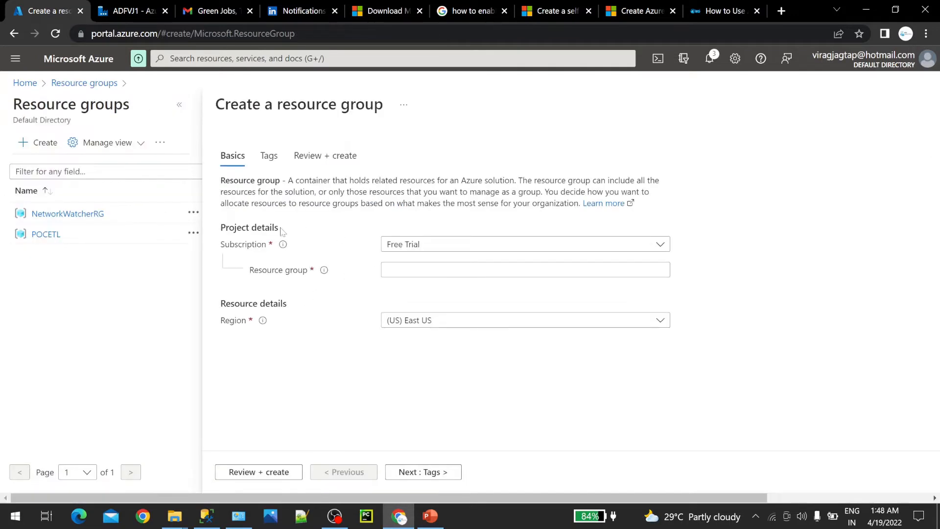
- Choose the Free Trial subscription and name the new resource group VJETL
left_click(416, 250)
left_click(416, 287)
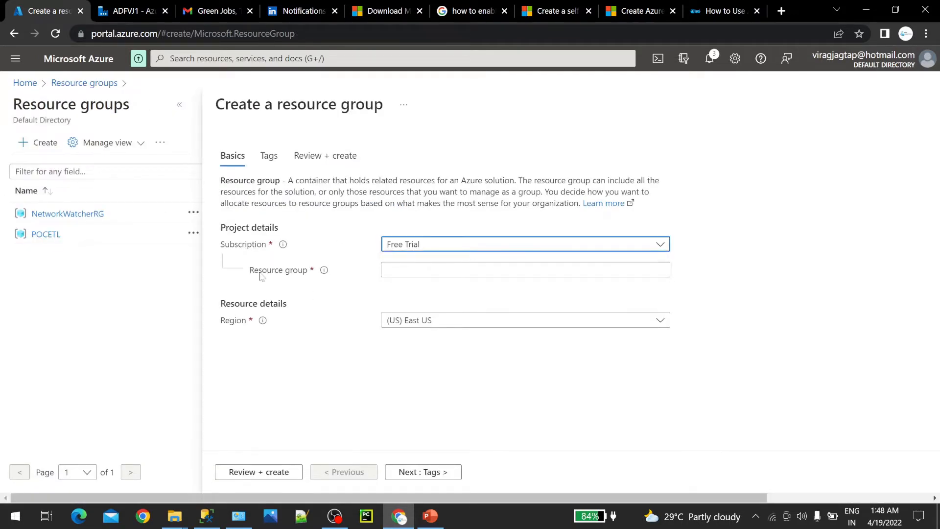
left_click(391, 270)
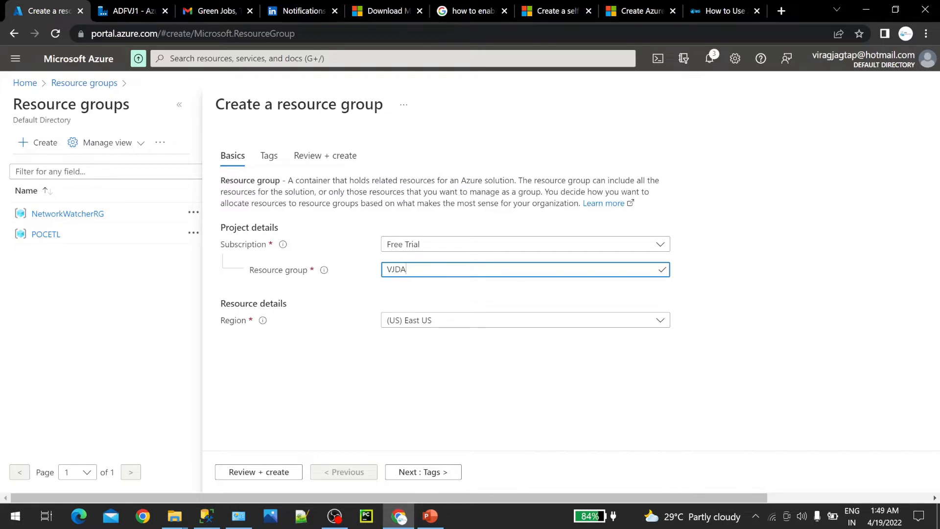
type("T")
key("BackSpace")
key("BackSpace")
type("ETL")
key("Delete")
- Set the resource group's region to (US) East US, leave the tags empty and create the group
left_click(425, 323)
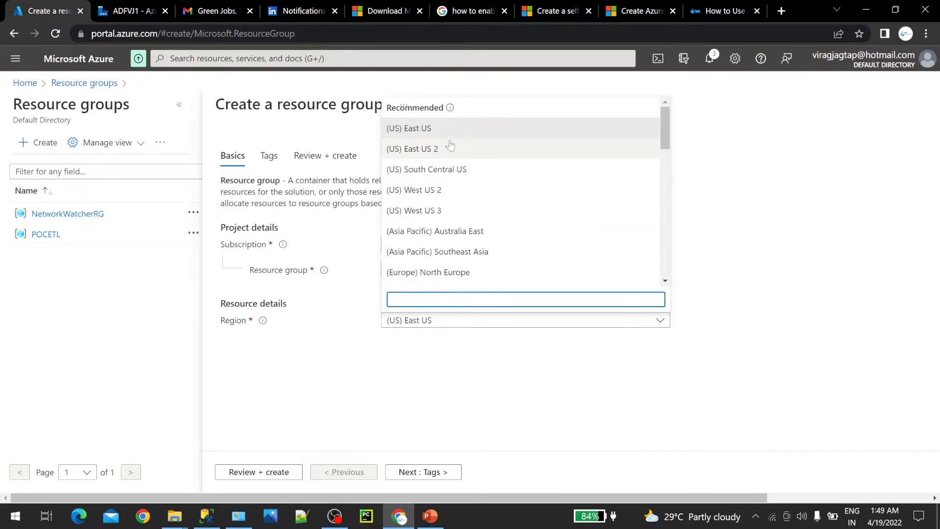
left_click(449, 147)
left_click(415, 324)
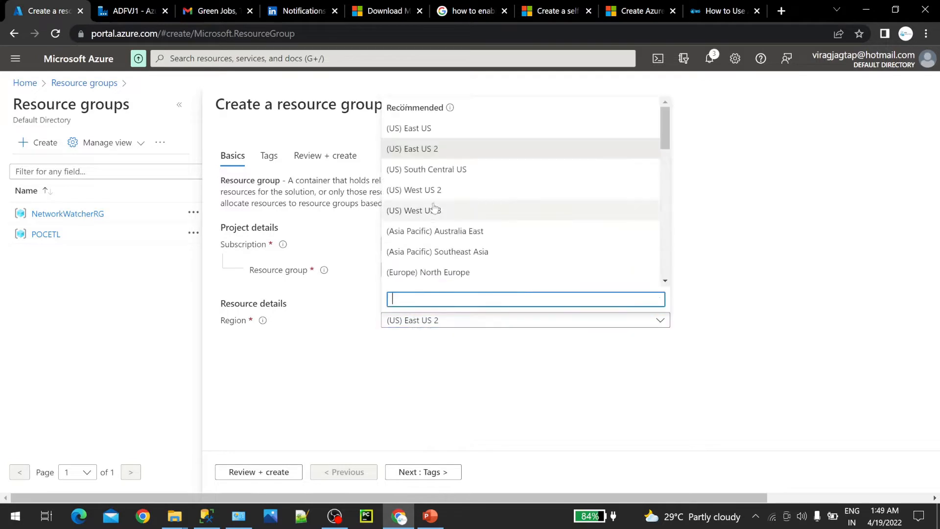
left_click(429, 128)
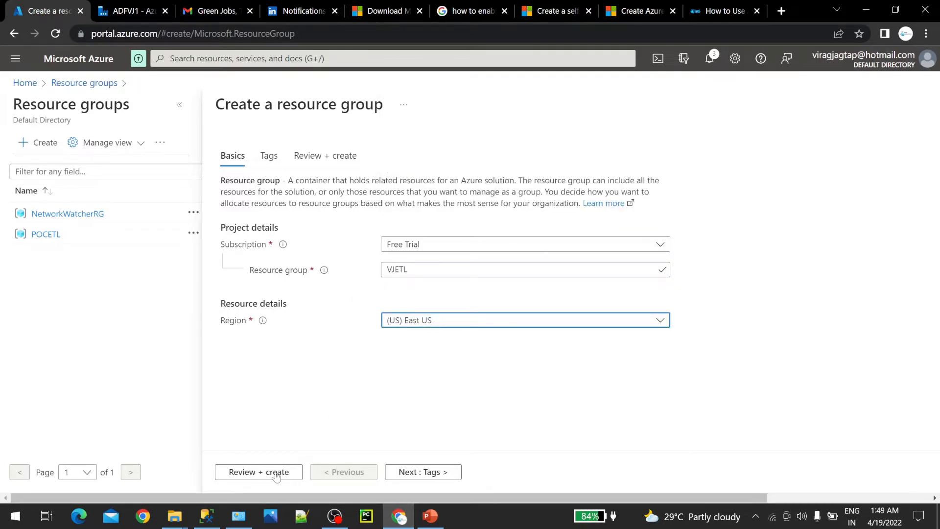
left_click(269, 156)
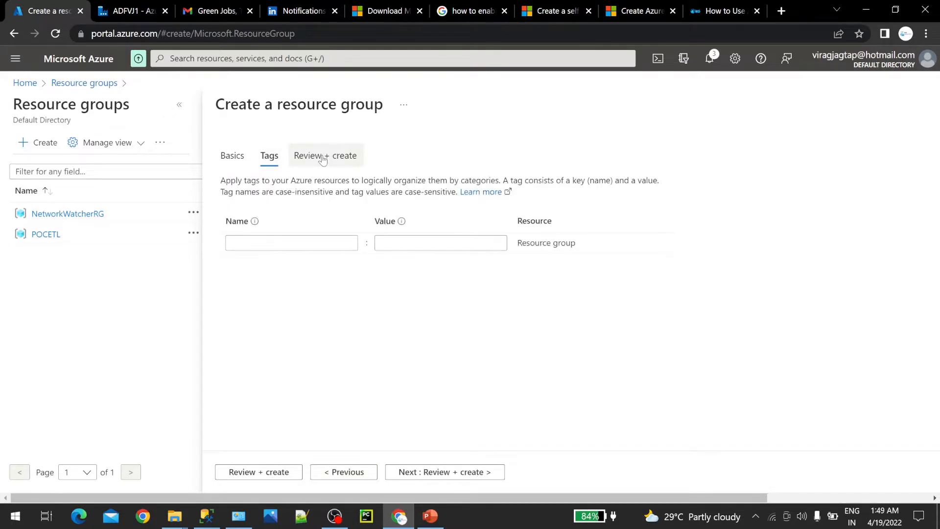
left_click(322, 157)
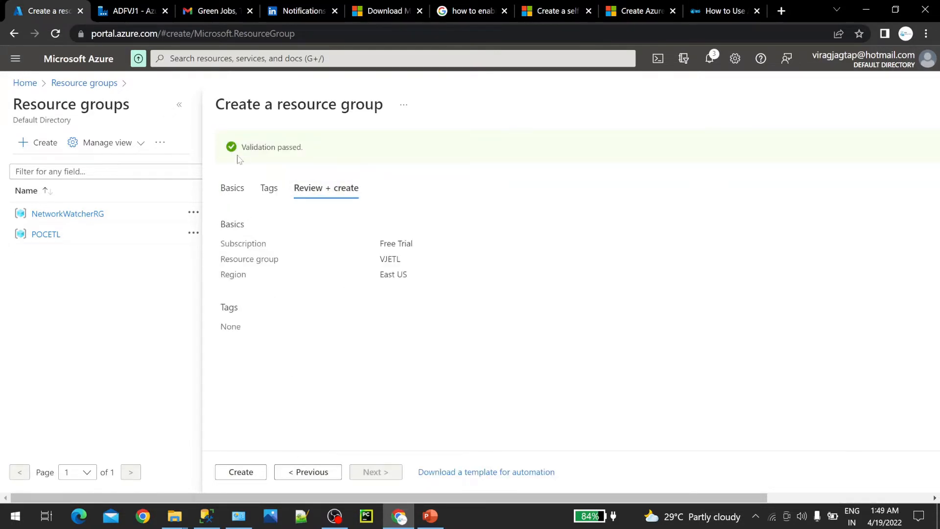
left_click(245, 475)
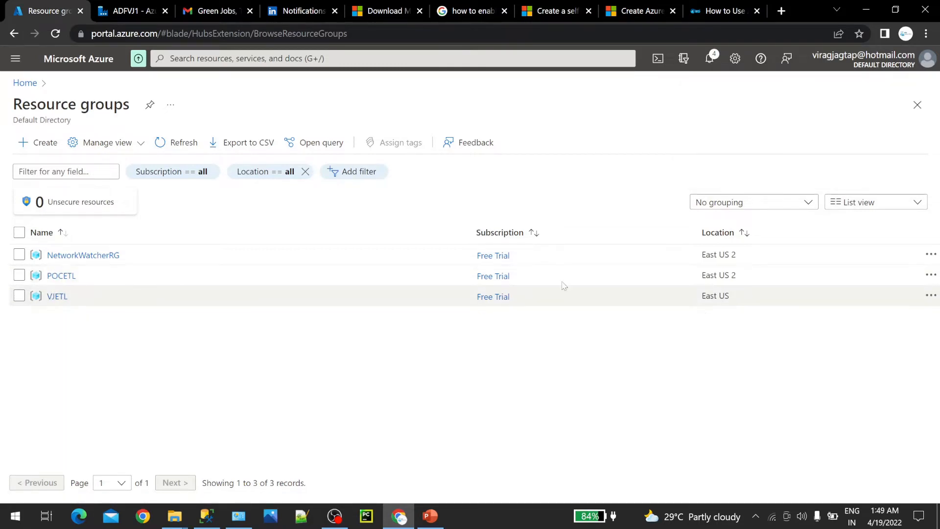
- Open the POCETL resource group and look through its management and monitoring options
left_click(61, 278)
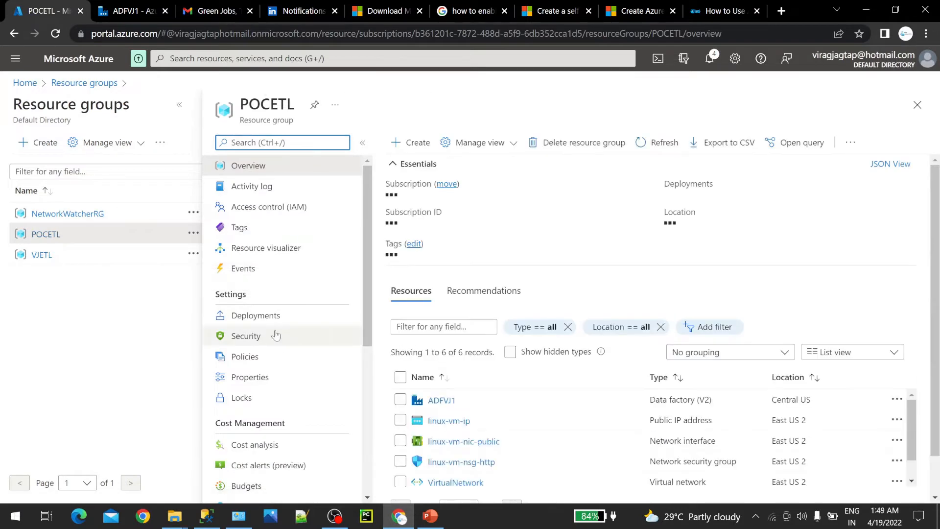
scroll(294, 348, "down", 2)
scroll(288, 348, "down", 3)
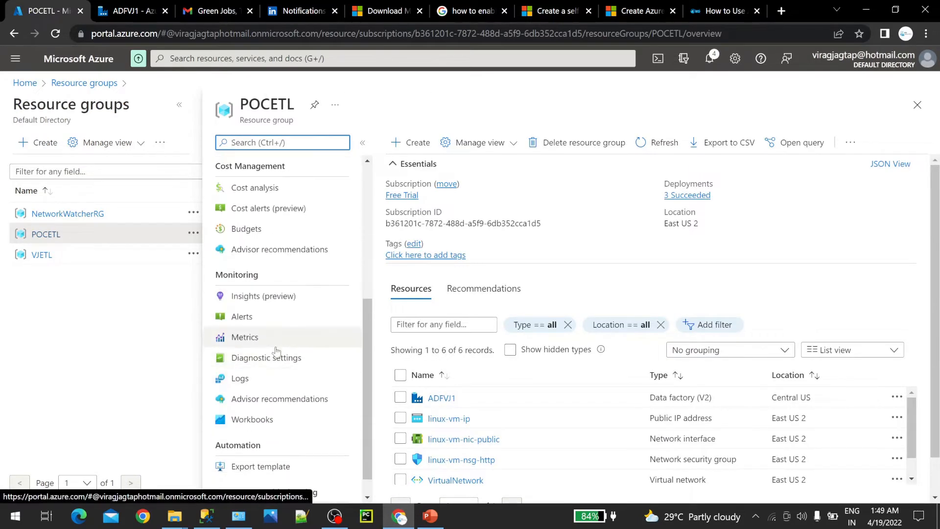
scroll(279, 353, "up", 5)
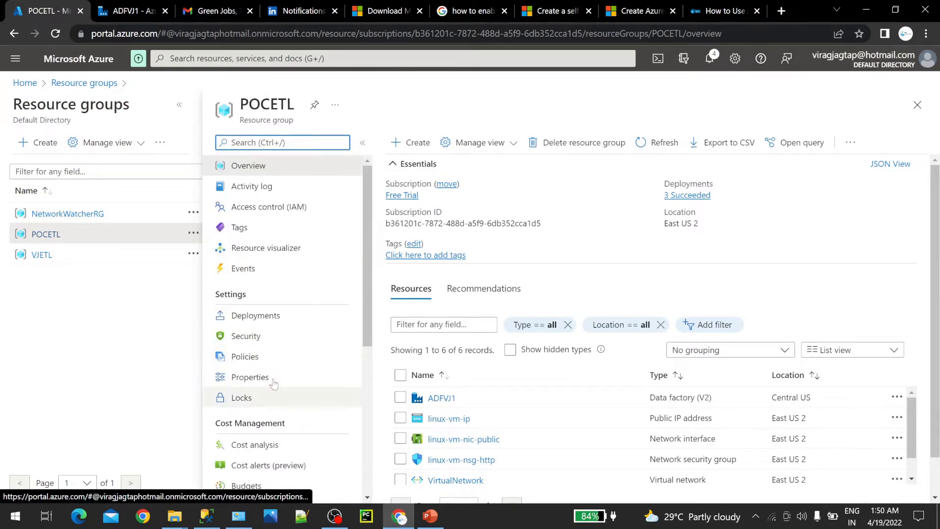
scroll(265, 387, "down", 5)
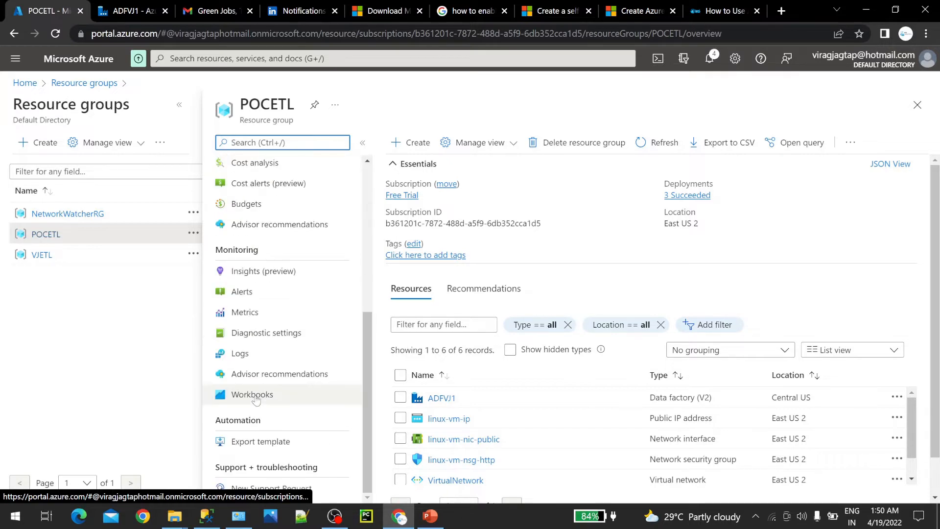
scroll(256, 399, "up", 3)
scroll(252, 350, "down", 3)
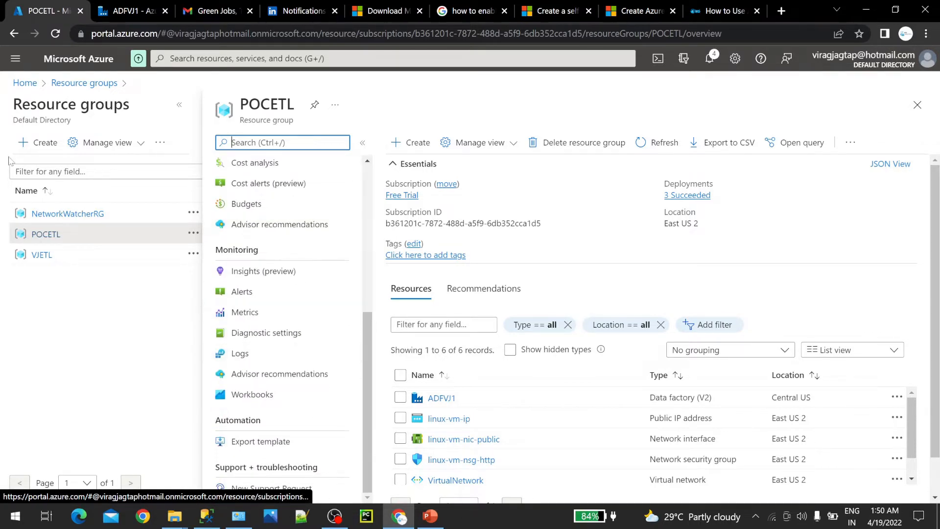
- Start creating a new storage account and assign it to the POCETL resource group
left_click(26, 85)
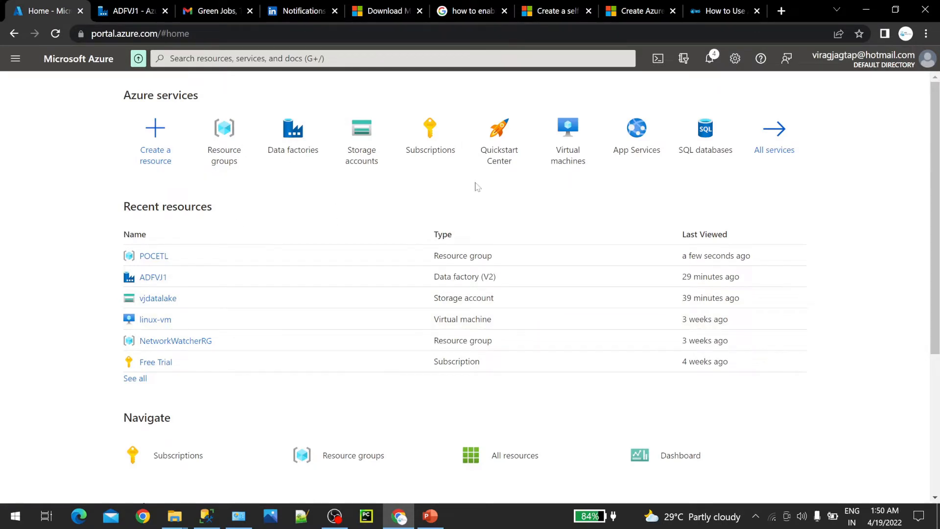
left_click(382, 164)
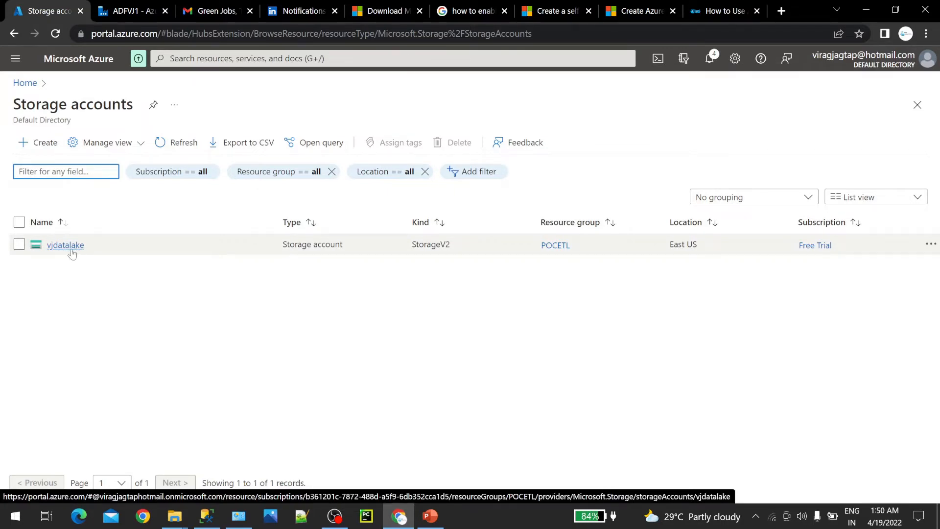
left_click(72, 249)
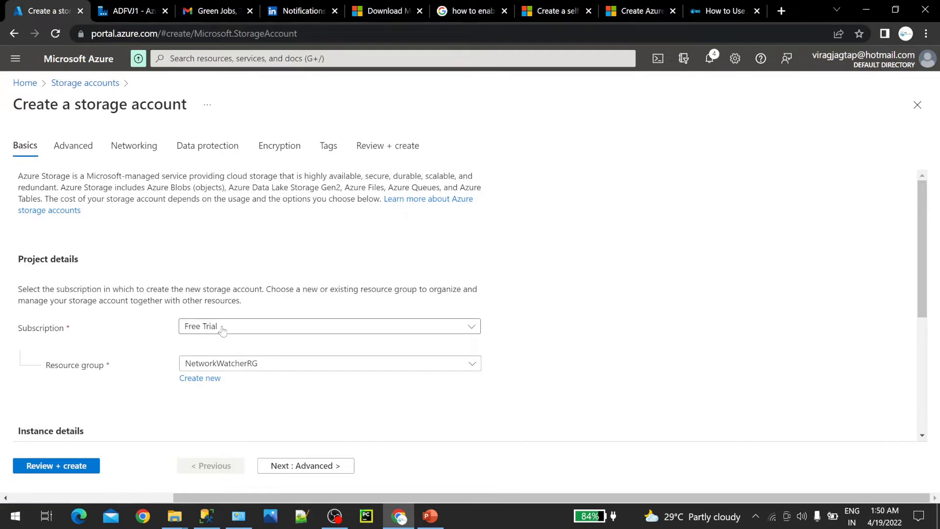
scroll(223, 330, "down", 4)
scroll(237, 199, "up", 1)
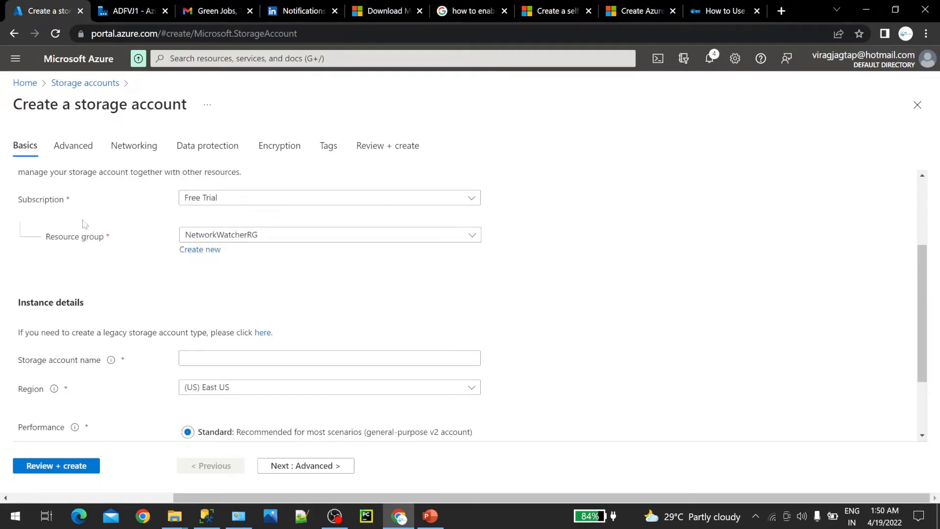
left_click(210, 235)
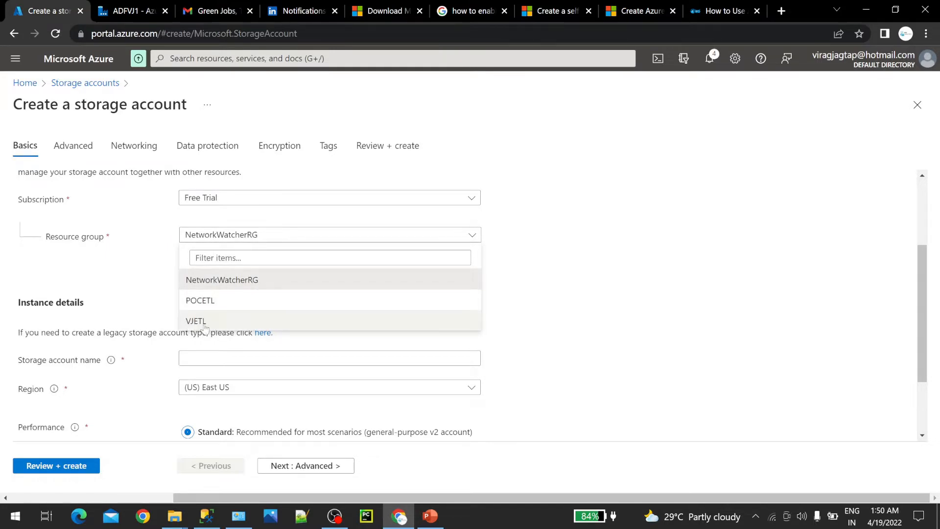
left_click(211, 306)
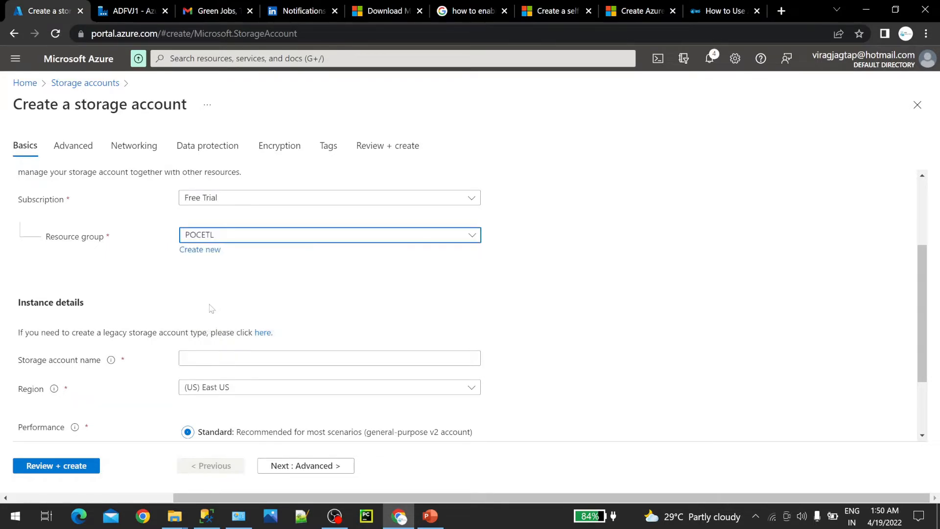
- Try to name the new storage account VJDL1 in the instance details
scroll(119, 296, "down", 2)
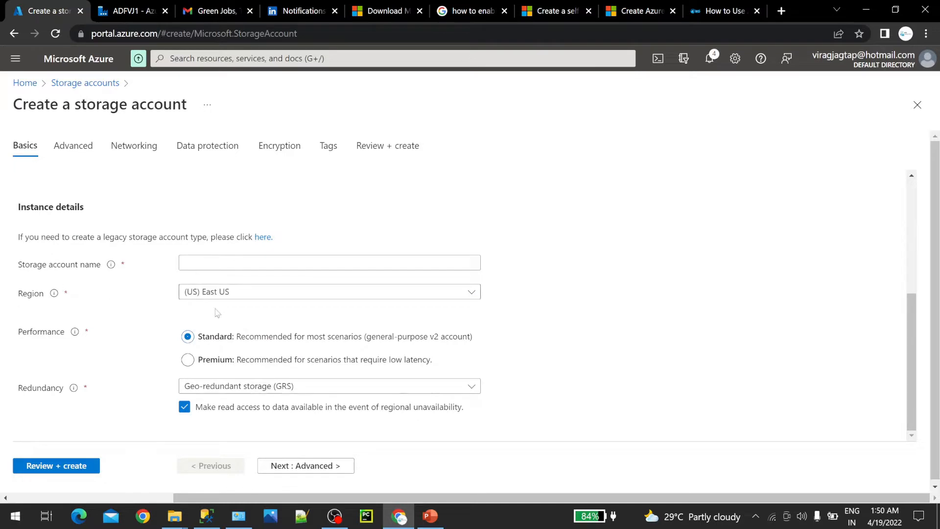
scroll(191, 230, "up", 1)
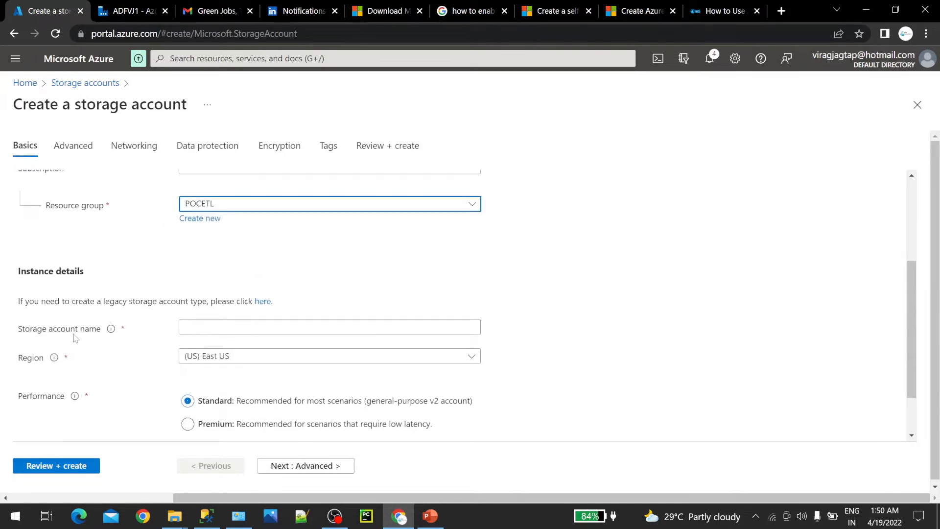
scroll(75, 338, "down", 1)
left_click(206, 263)
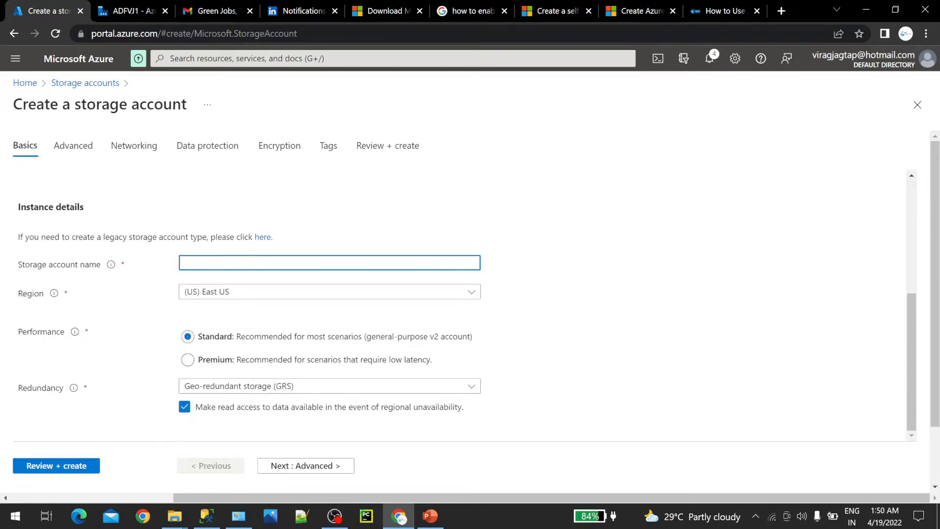
scroll(100, 321, "down", 1)
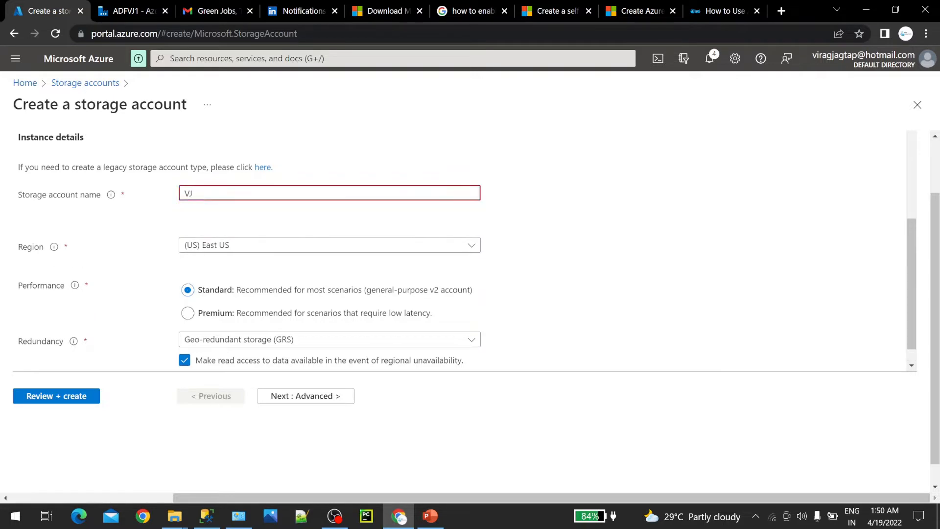
type("D")
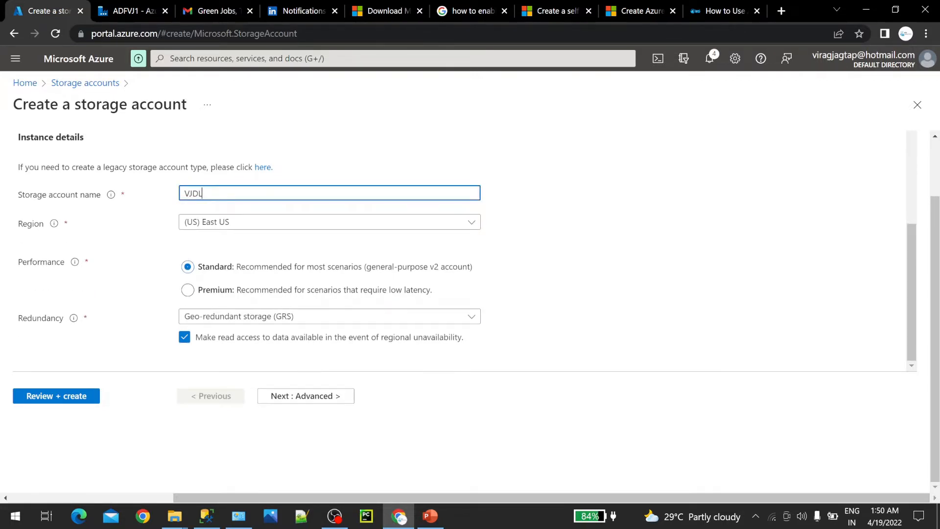
type("L")
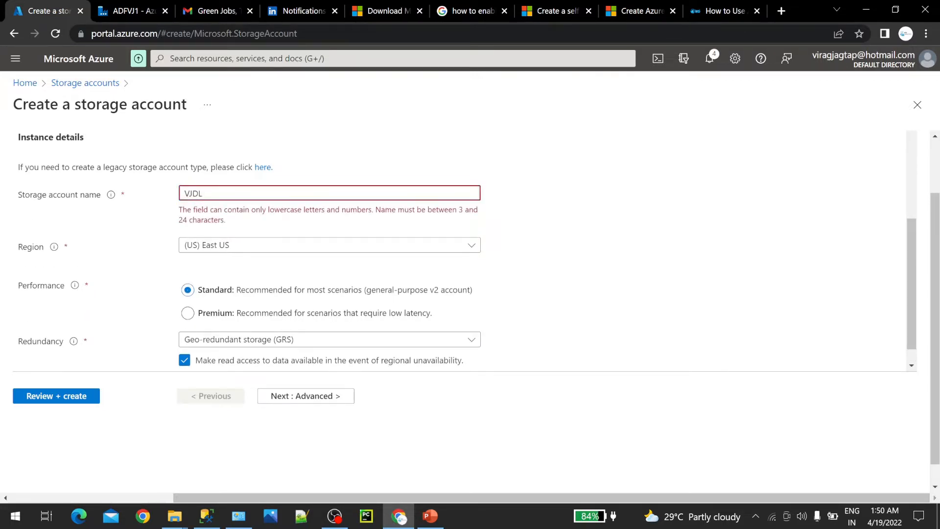
type("1")
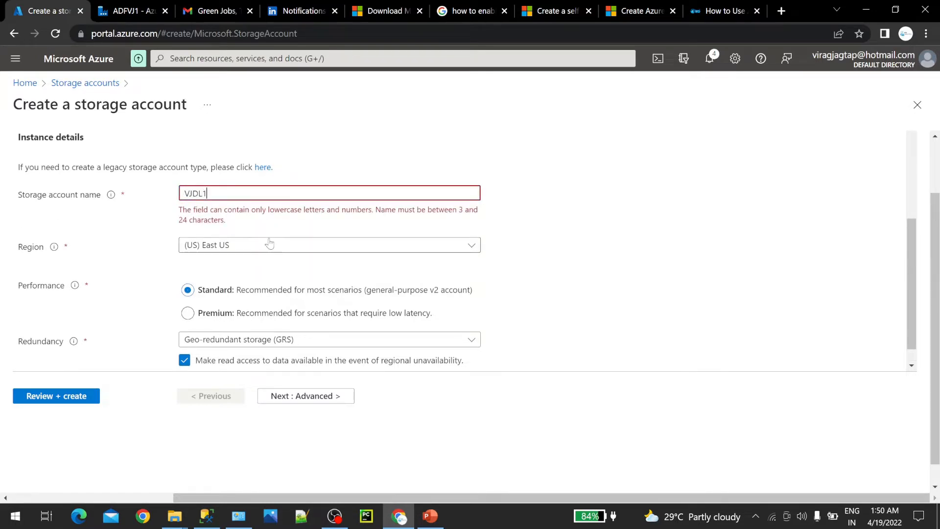
- Replace the storage account name with vjdl1 and set its redundancy to Locally-redundant storage (LRS)
key("ctrl+a")
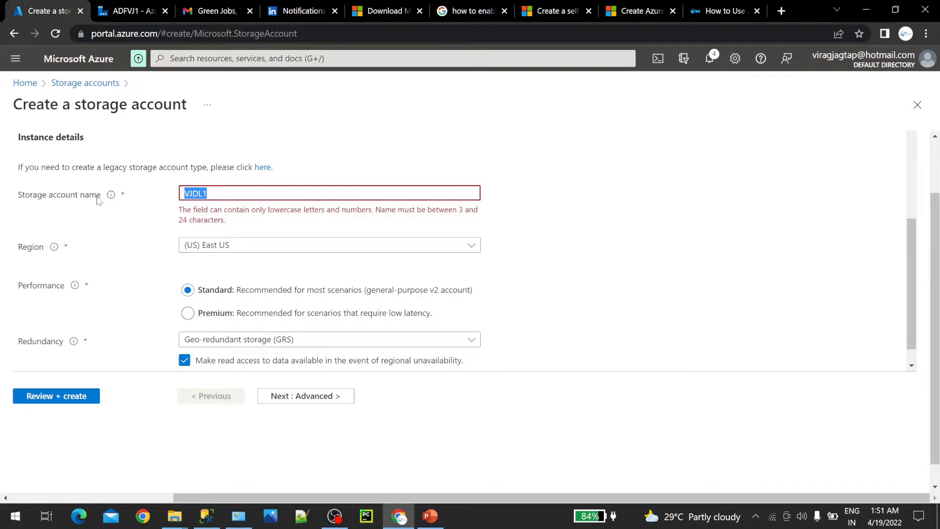
type("vjdl1")
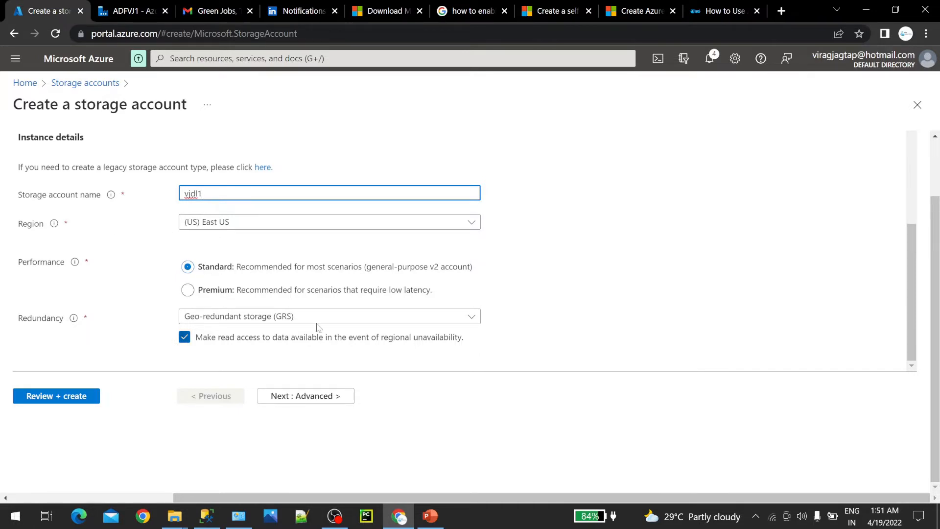
left_click(230, 321)
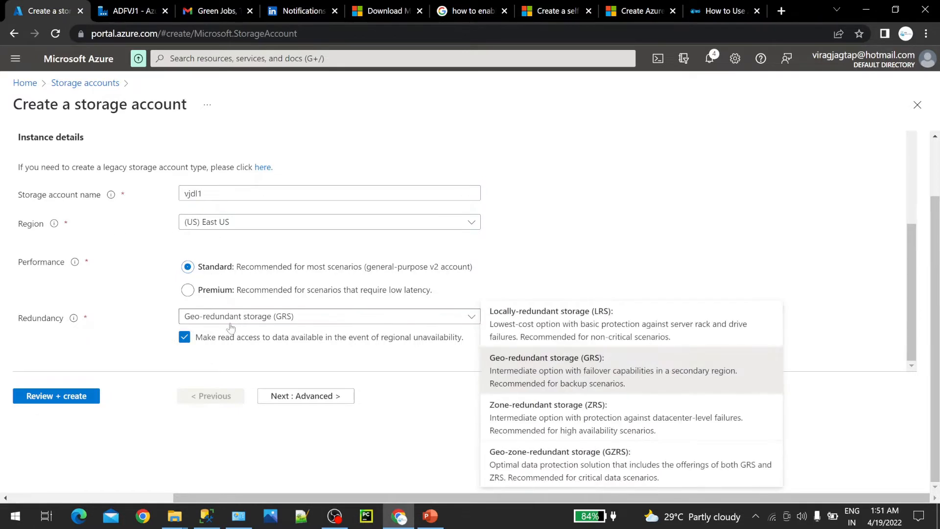
left_click(524, 326)
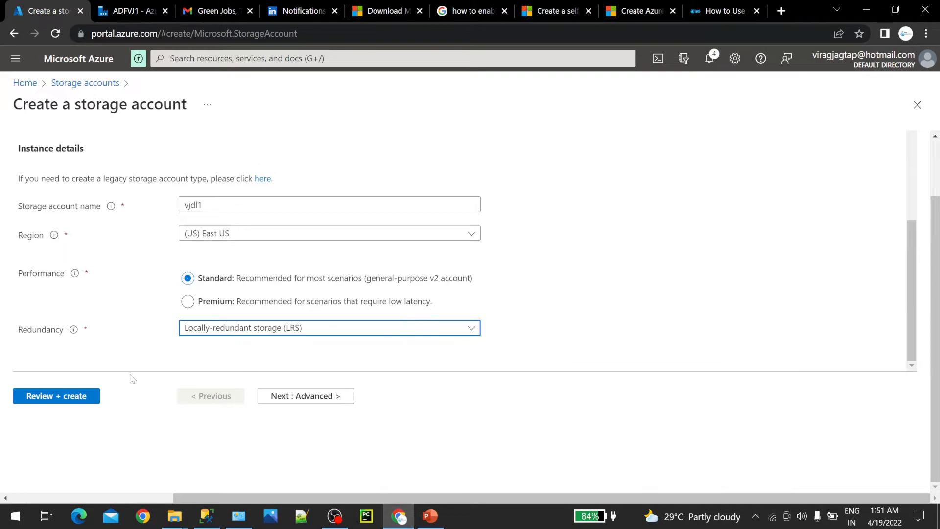
- Change the storage account's redundancy to Geo-redundant storage (GRS)
left_click(237, 332)
left_click(522, 369)
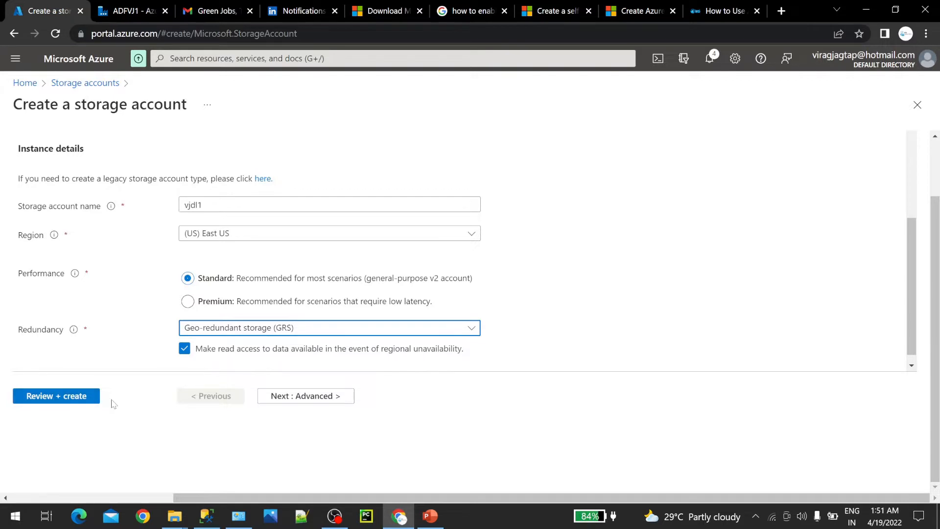
scroll(116, 328, "up", 2)
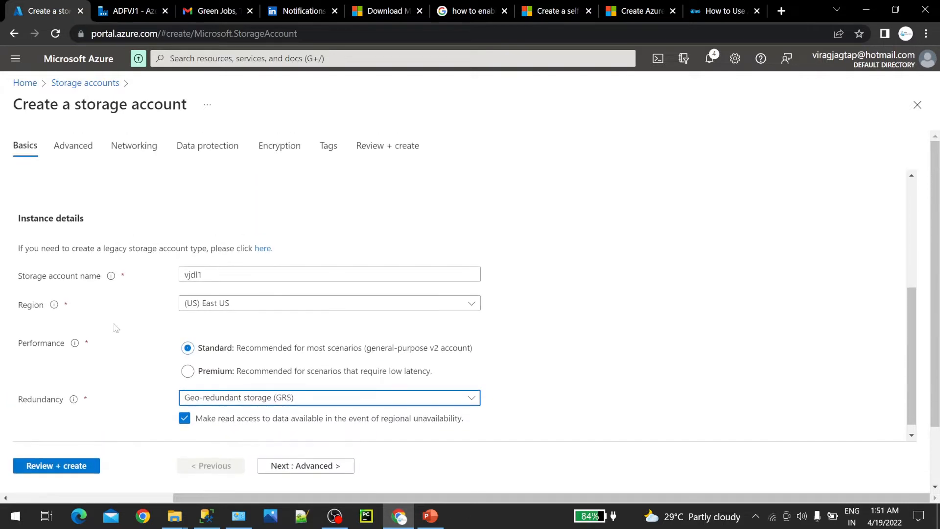
- Look through the advanced, networking, data protection, encryption and tags settings of the new storage account
left_click(74, 145)
scroll(169, 257, "down", 4)
scroll(176, 225, "up", 5)
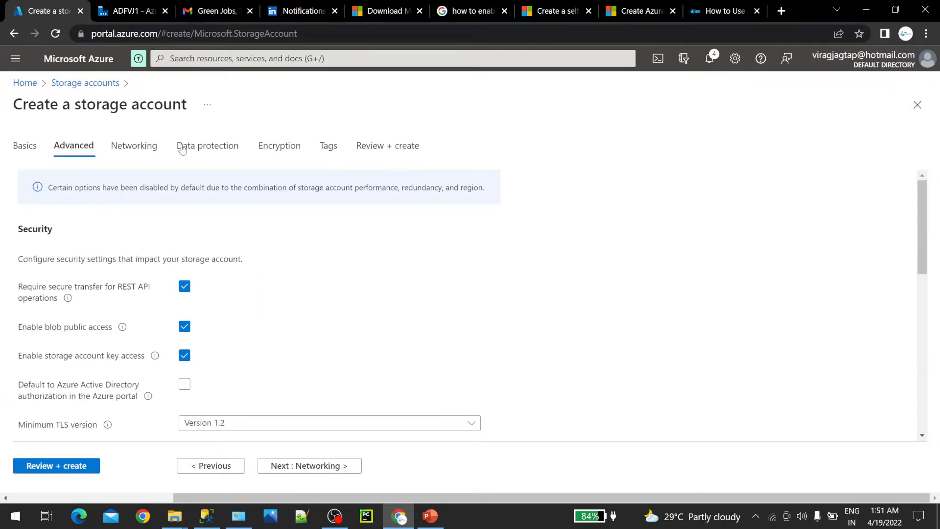
left_click(137, 147)
left_click(186, 147)
left_click(290, 147)
left_click(326, 153)
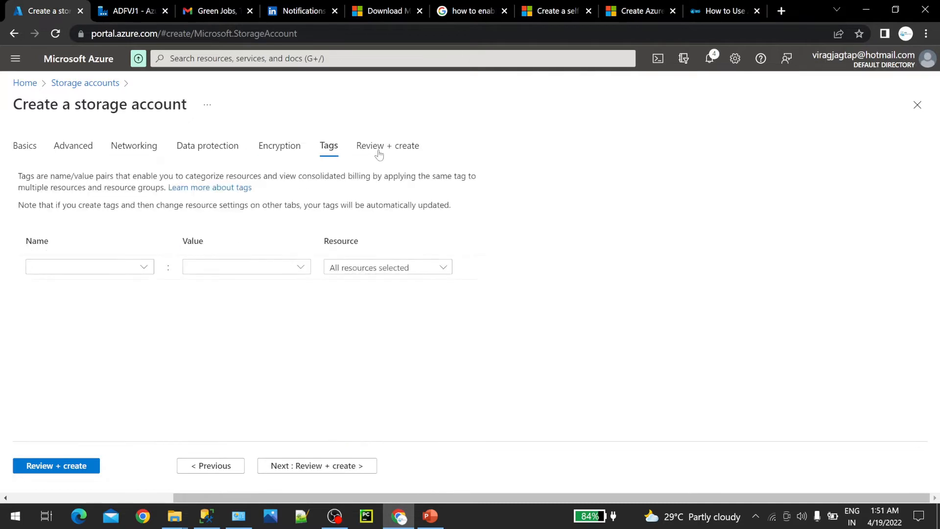
- Review and validate the configuration of storage account vjdl1, then create it
left_click(382, 148)
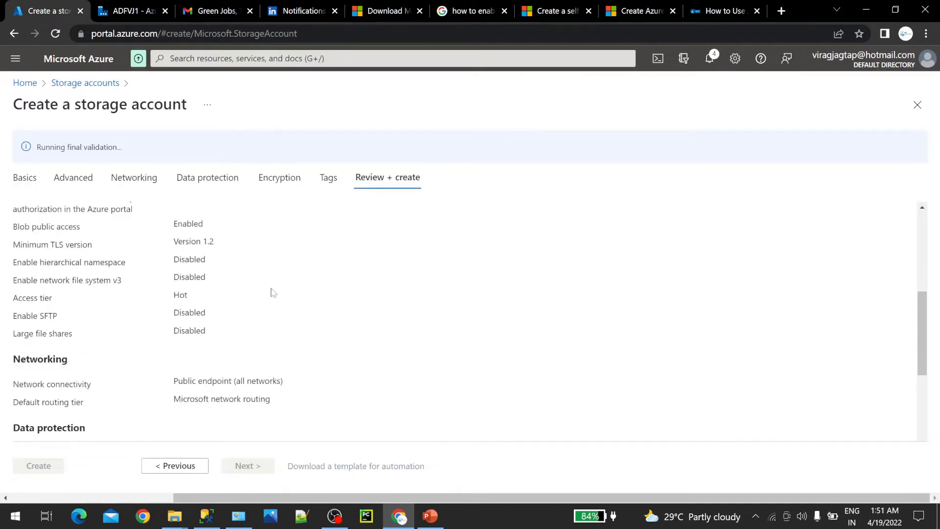
scroll(274, 292, "down", 4)
left_click_drag(36, 147, 138, 148)
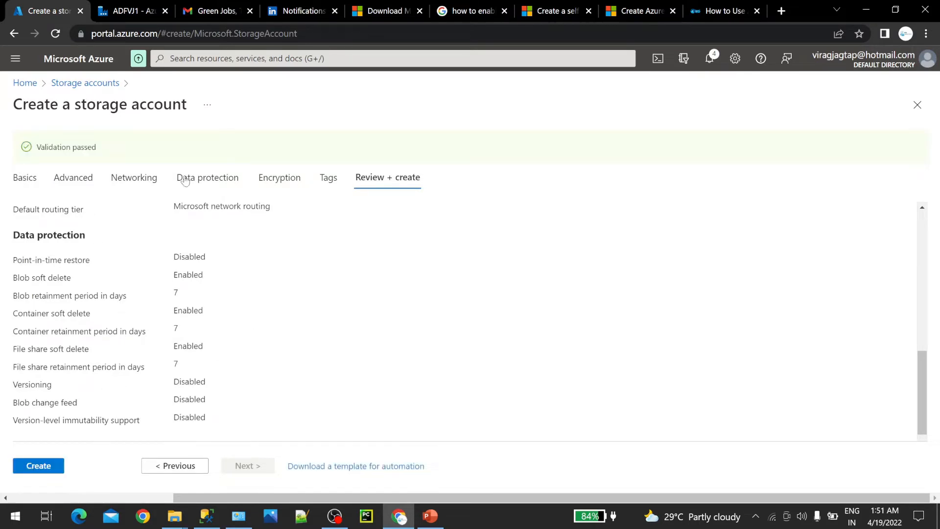
left_click(47, 467)
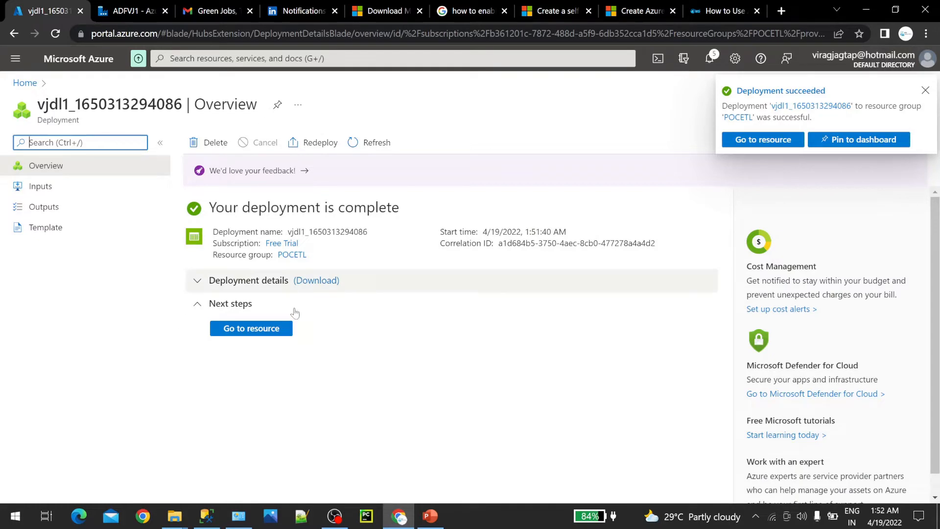
- Open the deployed vjdl1 storage account and look over its overview and data storage options
left_click(249, 332)
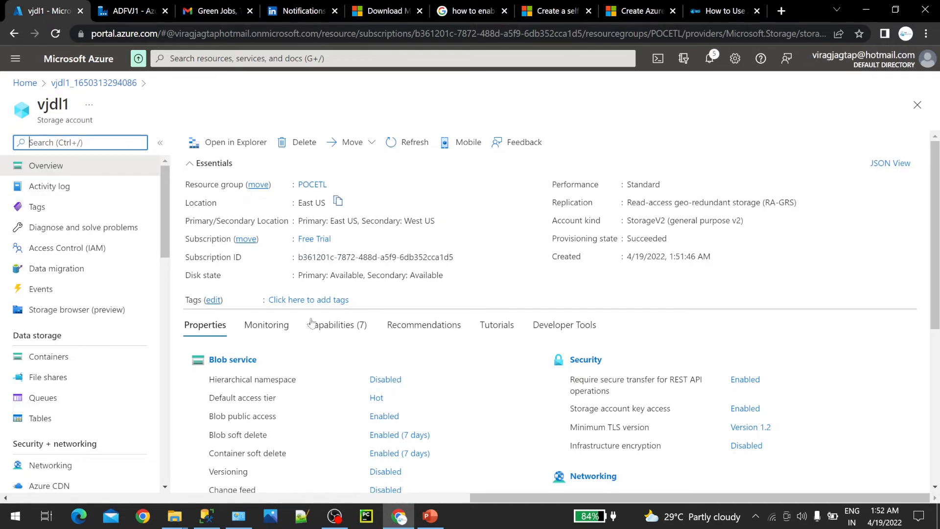
scroll(98, 313, "down", 3)
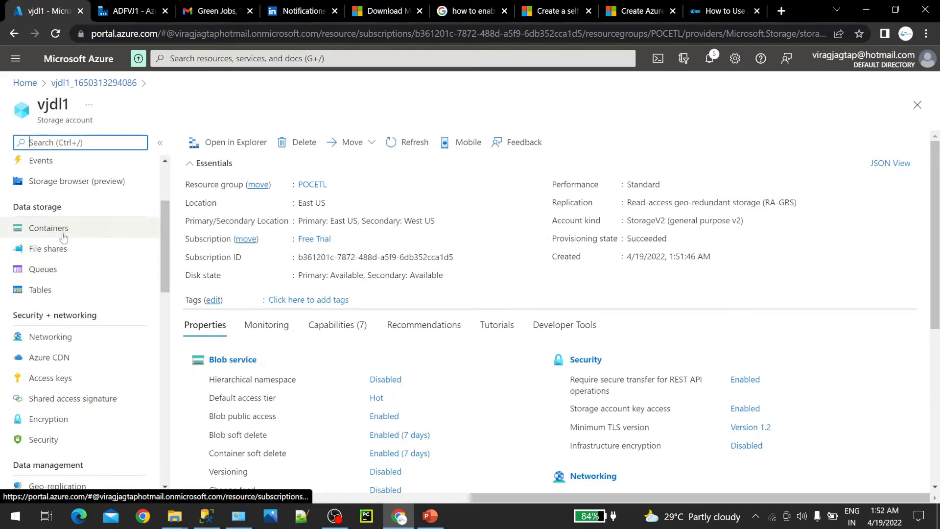
scroll(107, 343, "up", 3)
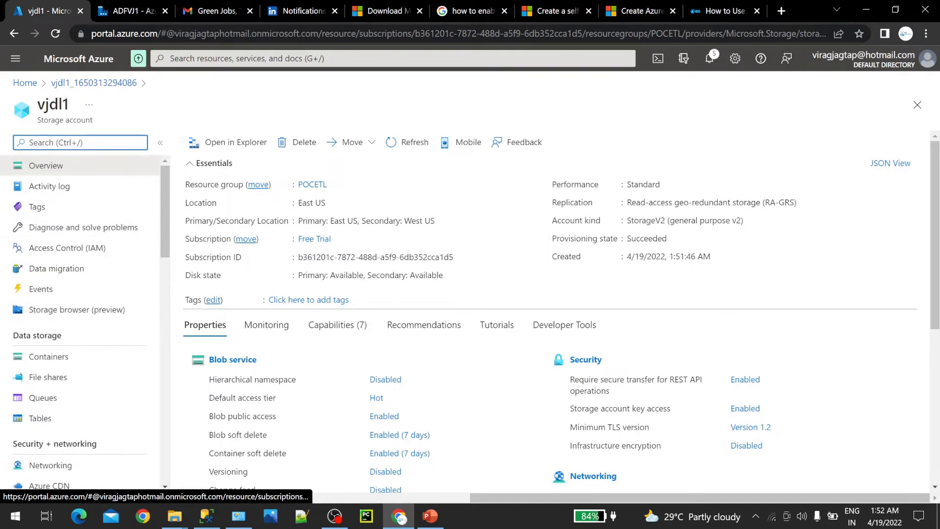
scroll(90, 294, "down", 3)
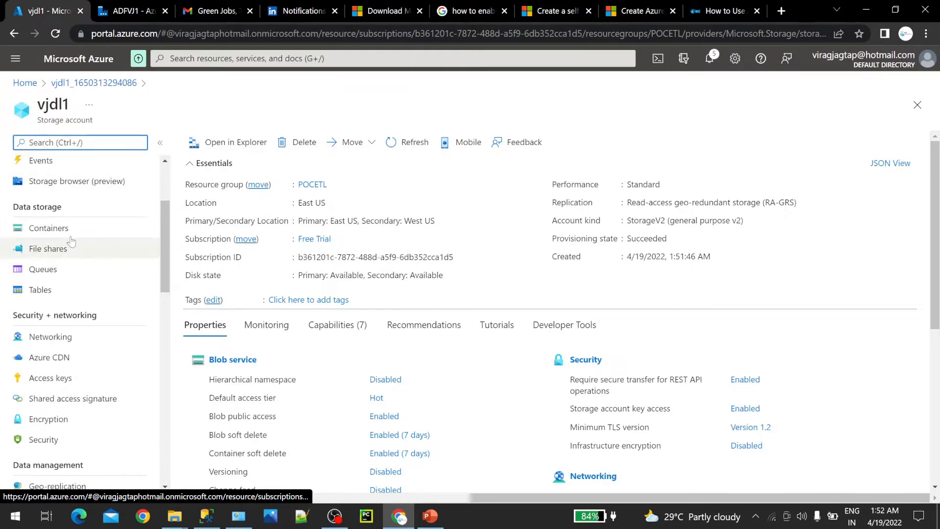
- Create a container named vjdc in the vjdl1 storage account with private access (no anonymous access)
left_click(88, 229)
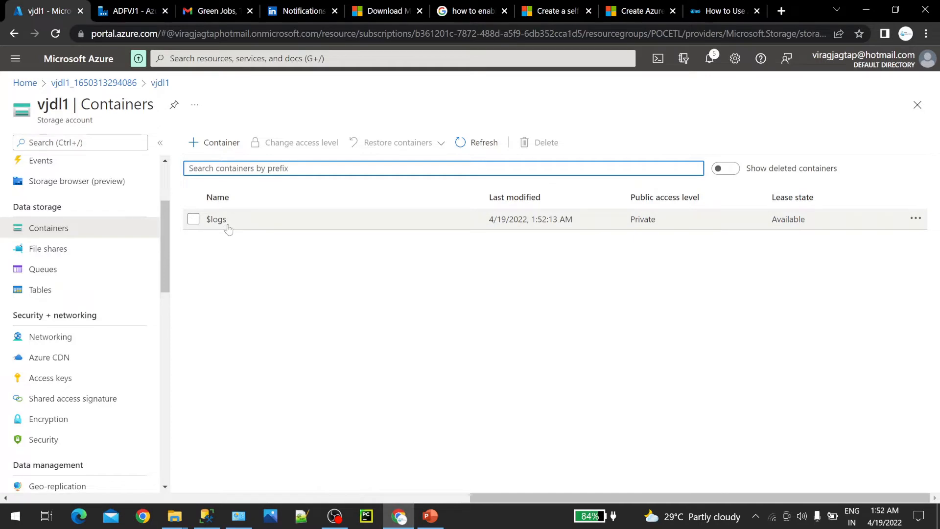
left_click(216, 154)
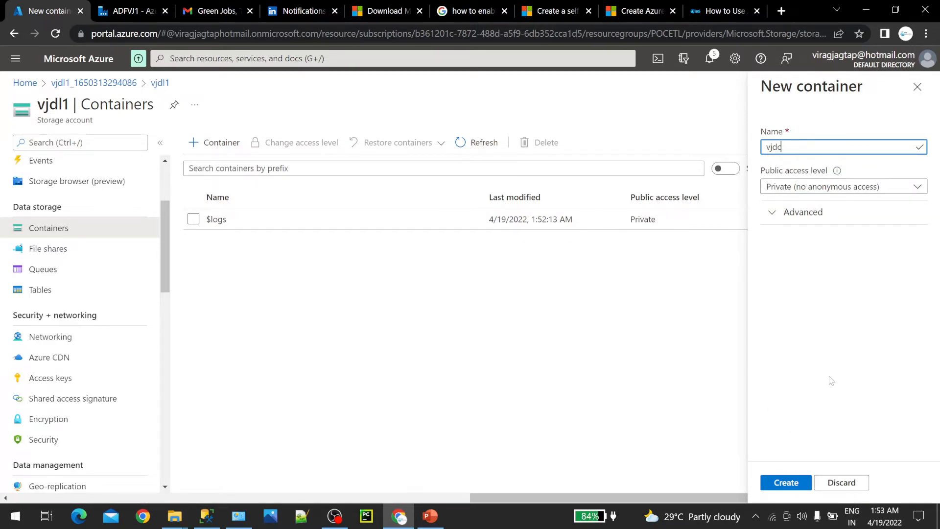
left_click(785, 481)
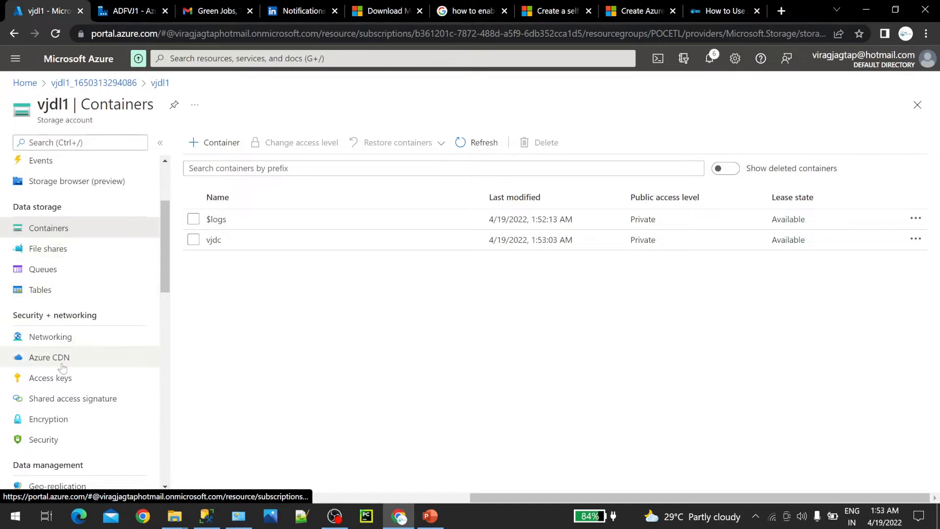
scroll(61, 386, "down", 6)
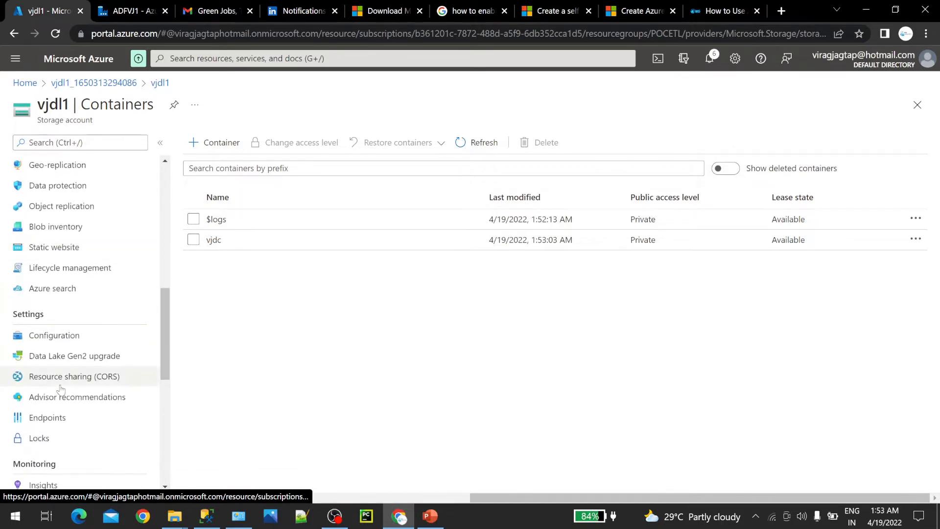
scroll(60, 388, "down", 7)
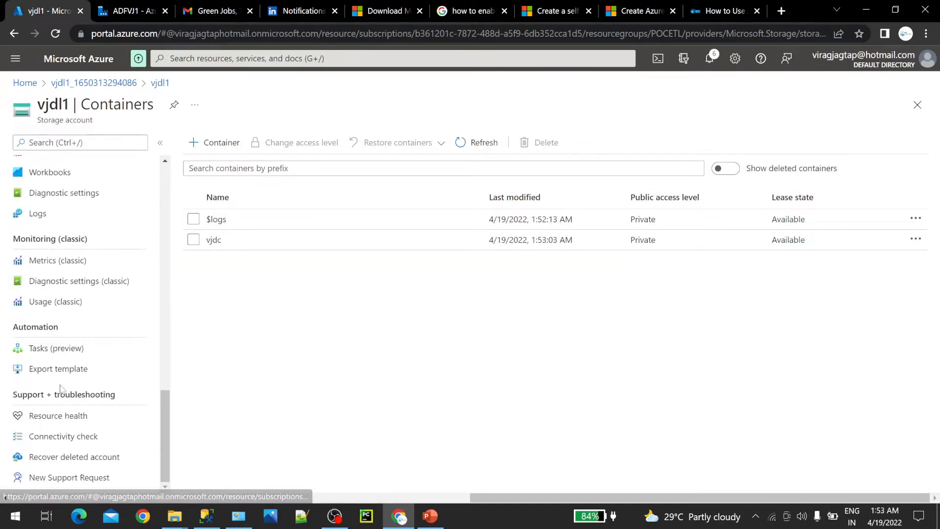
scroll(60, 388, "up", 15)
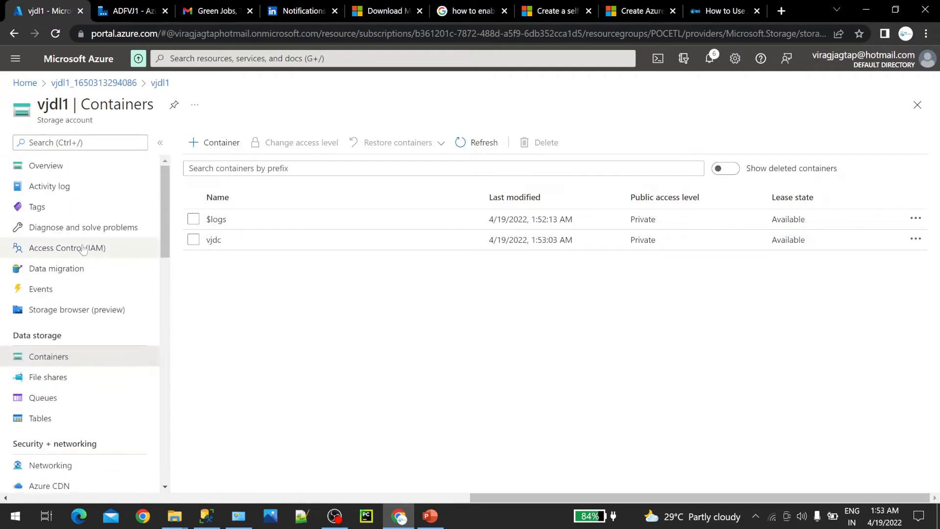
- Upload SampleSuperstore.csv from the D: drive's Training\Python\Data folder into the vjdc container
left_click(215, 240)
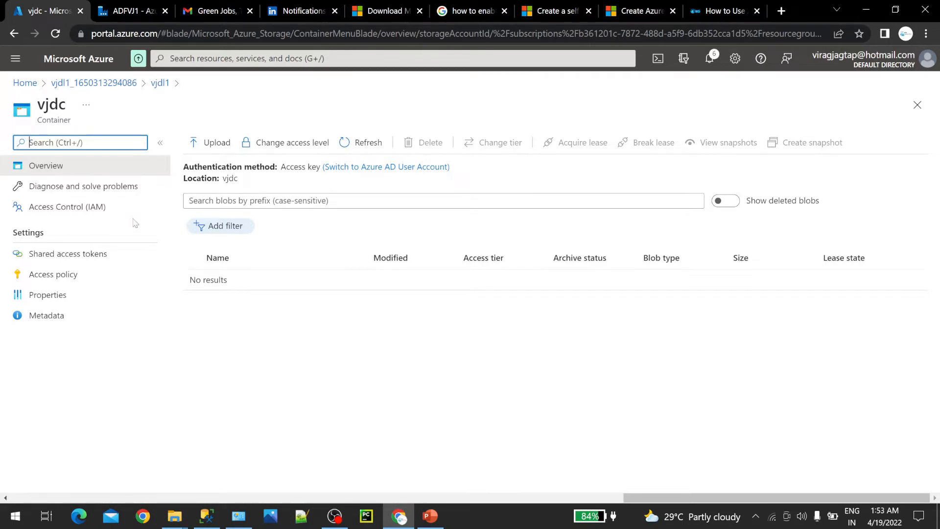
left_click(210, 142)
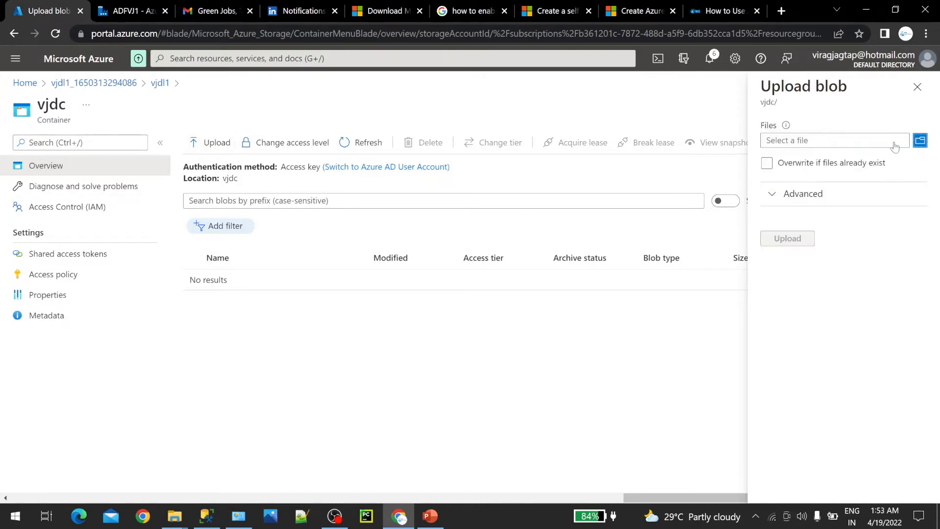
left_click(920, 140)
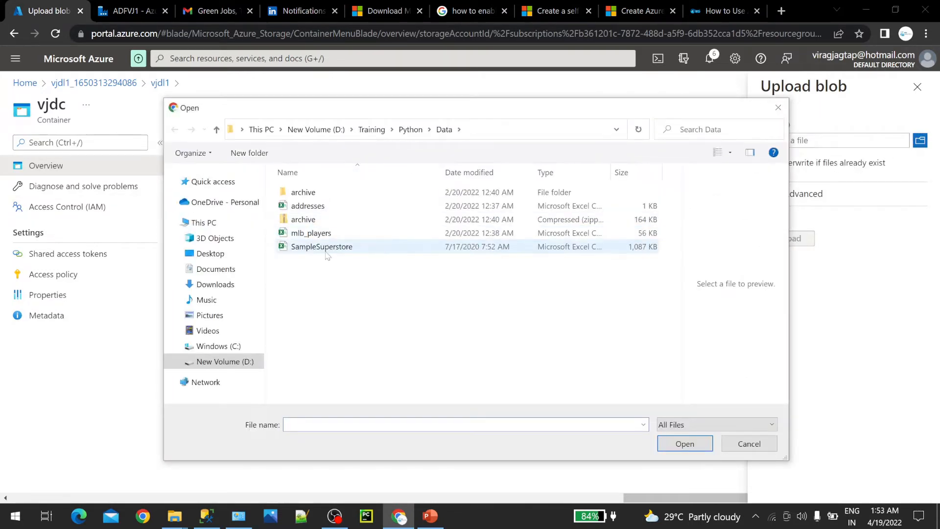
left_click(318, 247)
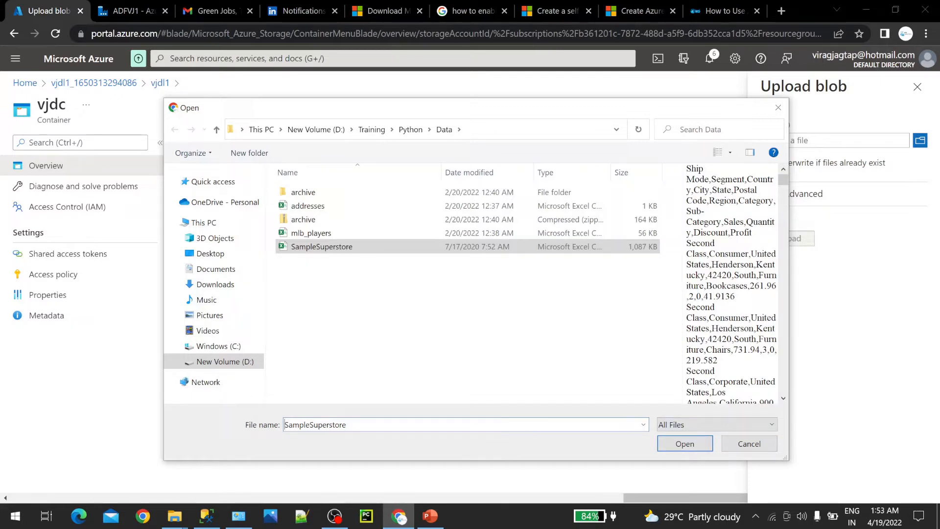
left_click_drag(789, 184, 939, 179)
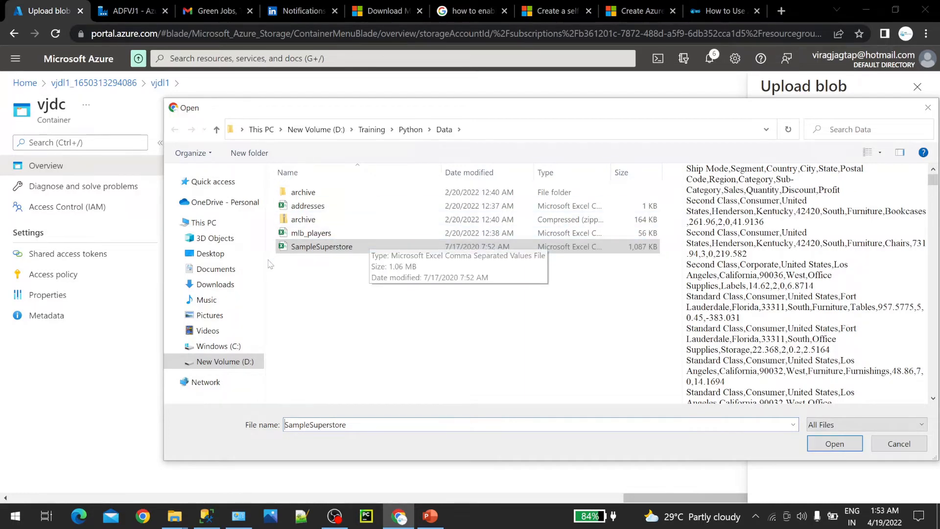
left_click(821, 443)
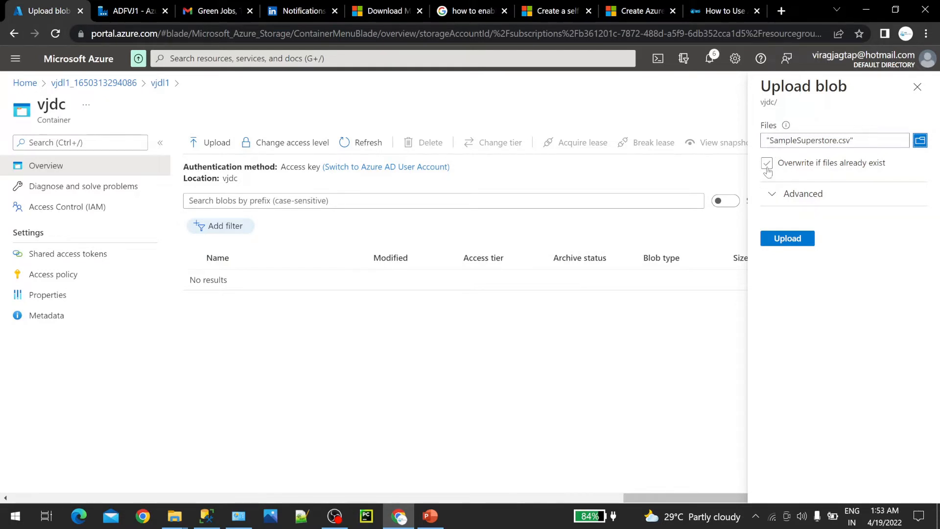
left_click(790, 239)
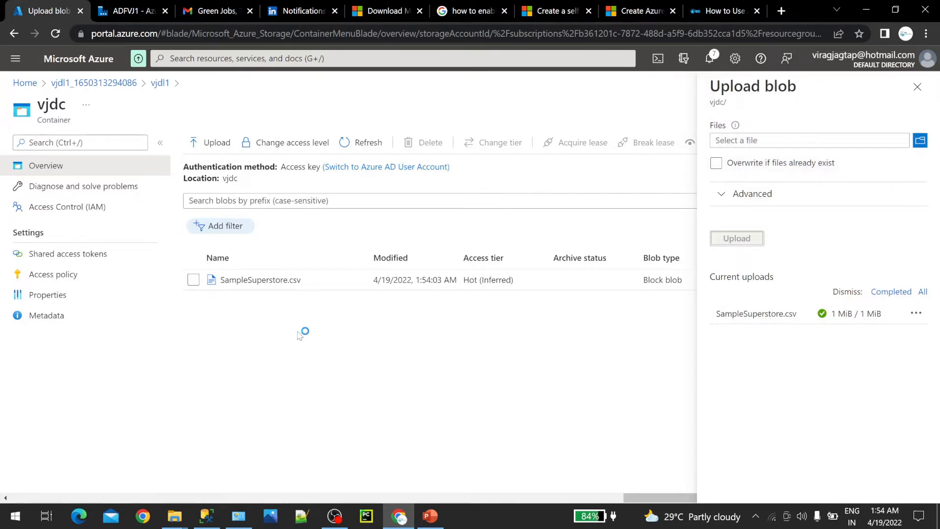
- Examine the properties, metadata and index tags of the SampleSuperstore.csv blob, then close its details
left_click(253, 289)
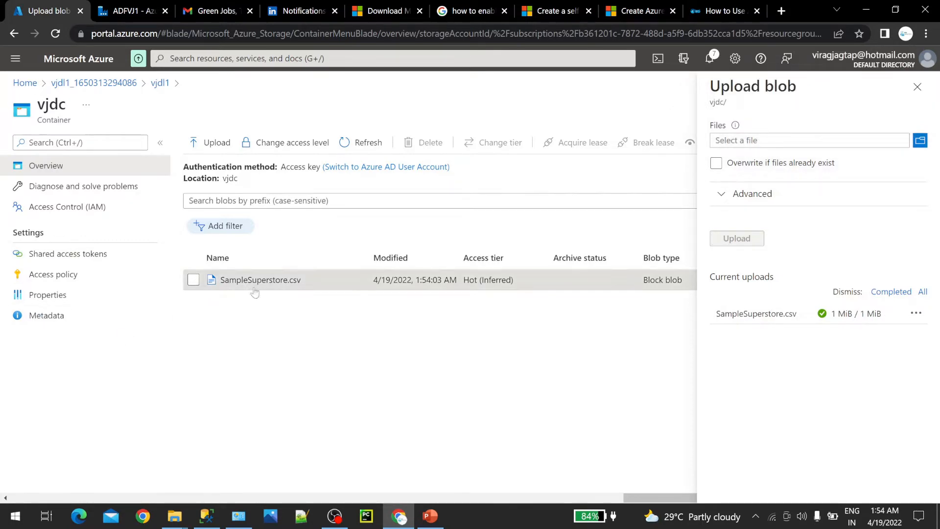
left_click(254, 289)
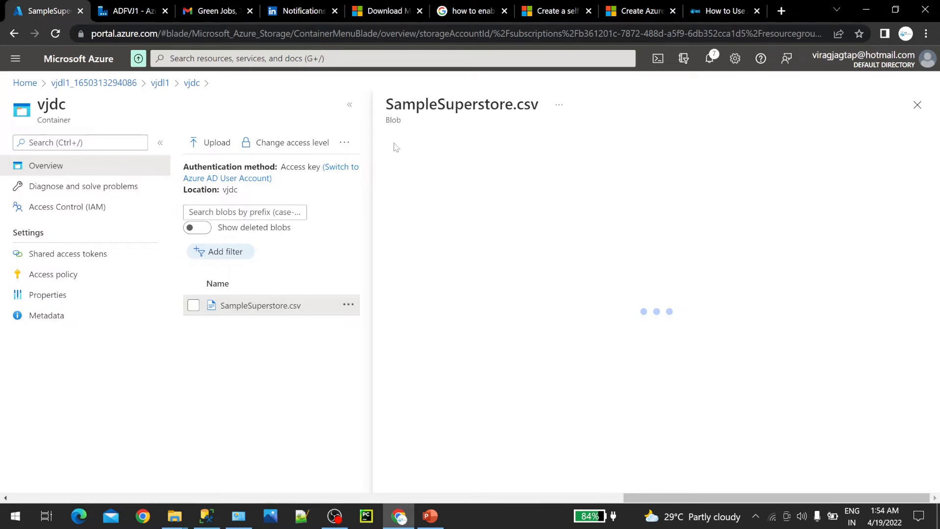
scroll(465, 295, "down", 5)
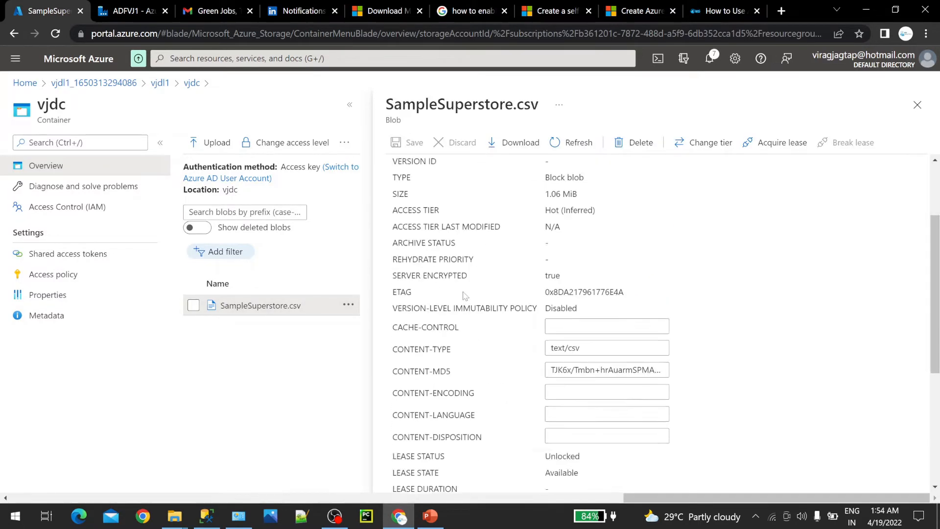
scroll(465, 295, "up", 3)
scroll(464, 295, "down", 5)
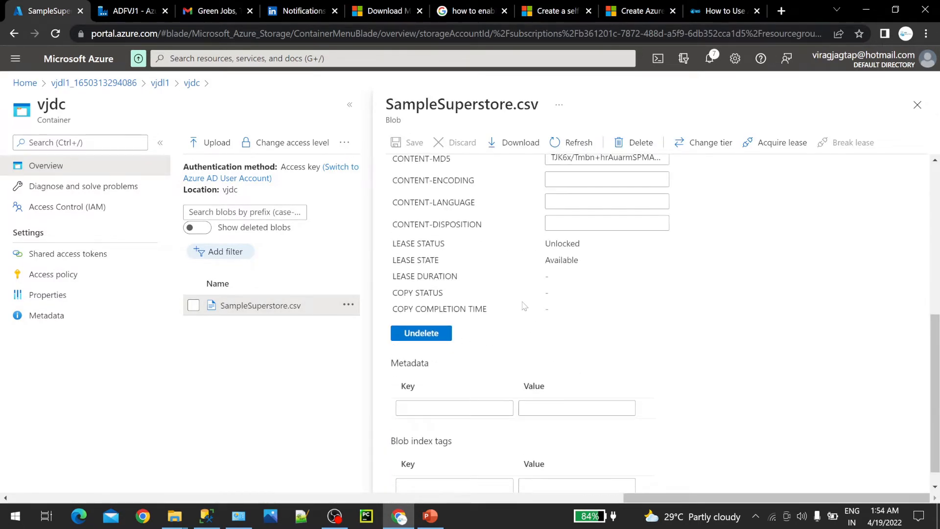
scroll(524, 304, "down", 1)
scroll(508, 453, "up", 8)
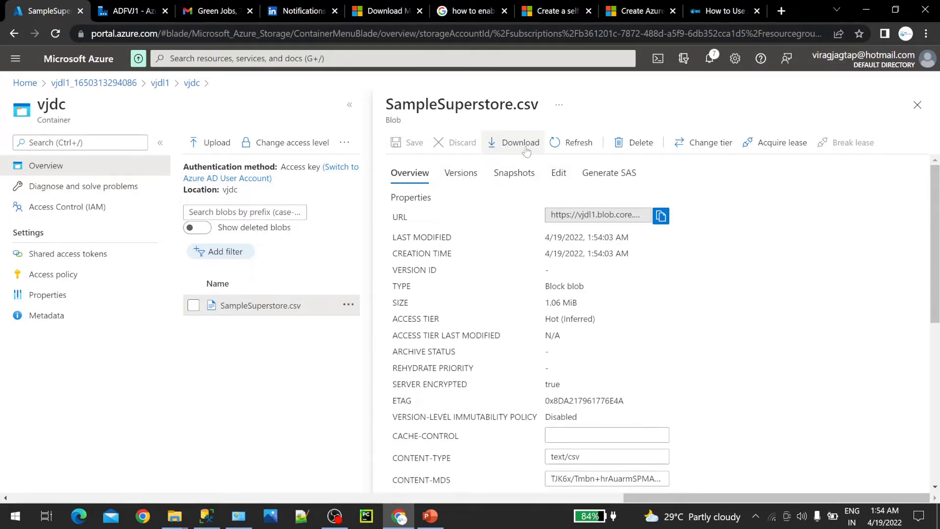
left_click(917, 105)
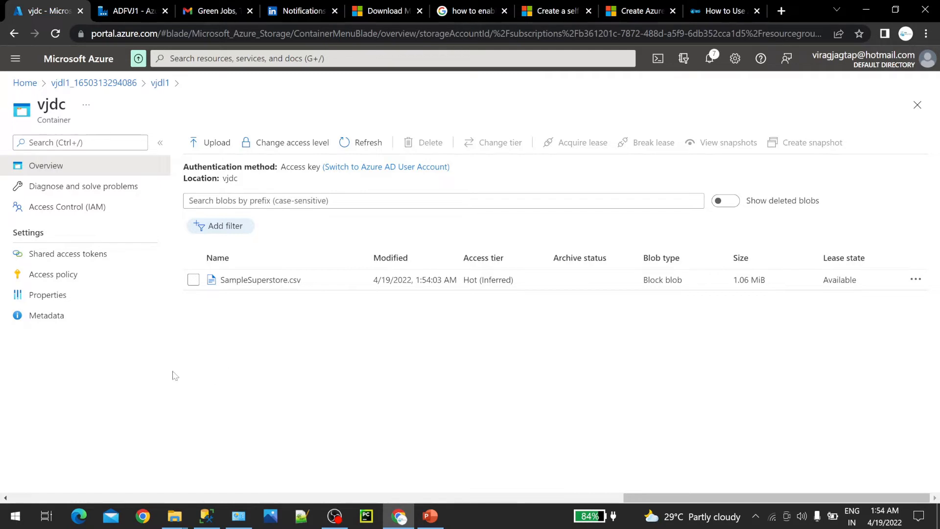
- Open the vjdc container's properties and review its URL, lease and encryption details
left_click(64, 294)
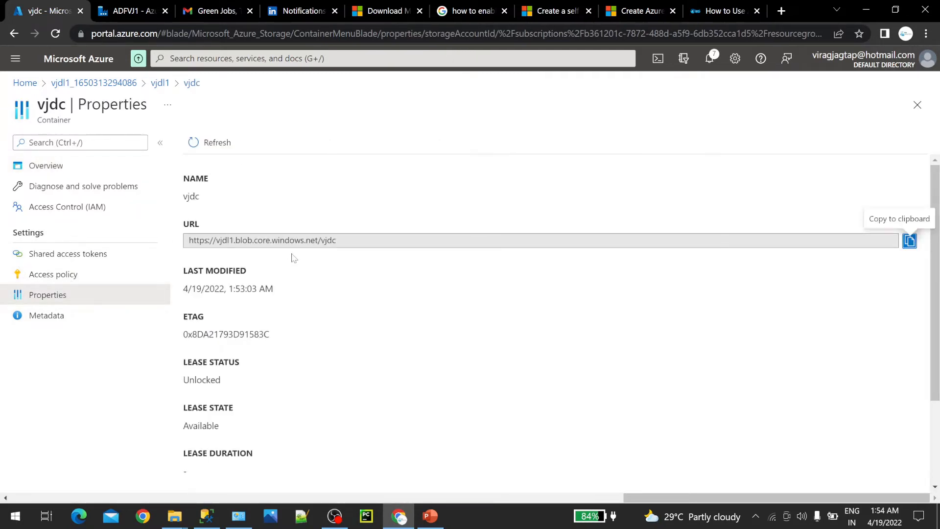
scroll(398, 258, "down", 3)
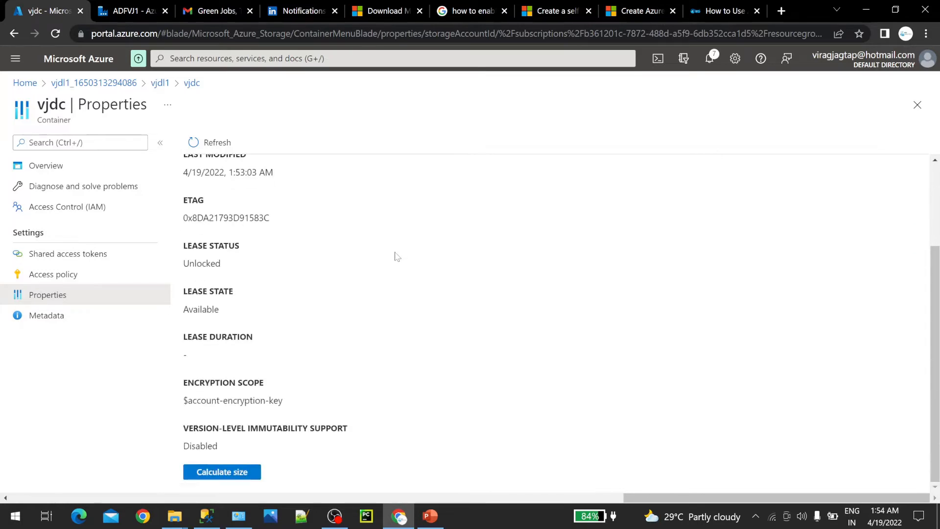
scroll(397, 257, "up", 3)
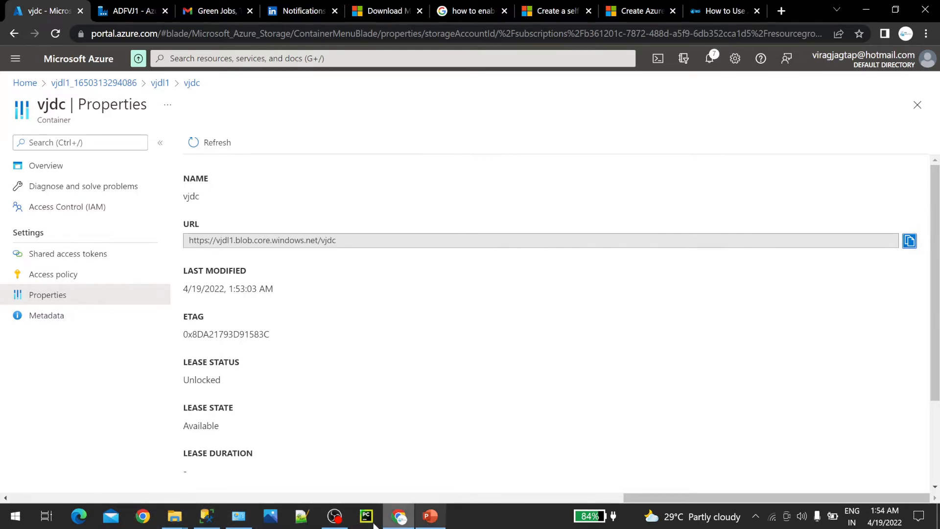
- Switch to Notepad++ and paste the copied vjdc container URL into a new file
left_click(317, 519)
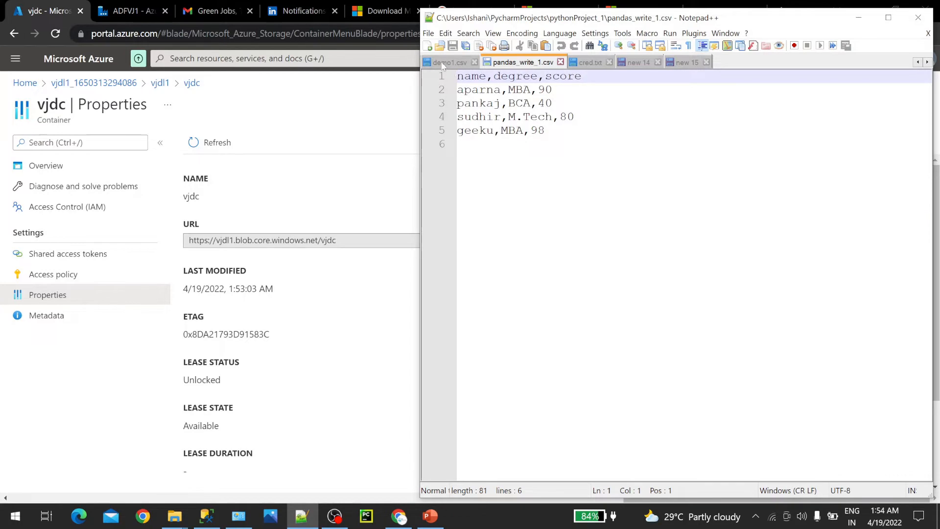
left_click(428, 46)
right_click(490, 131)
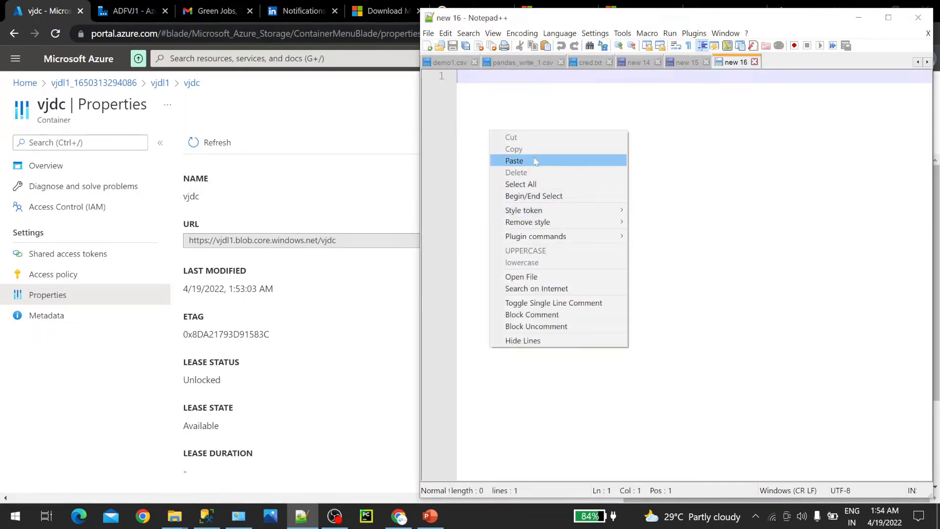
left_click(517, 160)
- Return to the Azure portal and review the vjdc container's properties, metadata and access policy
left_click(226, 220)
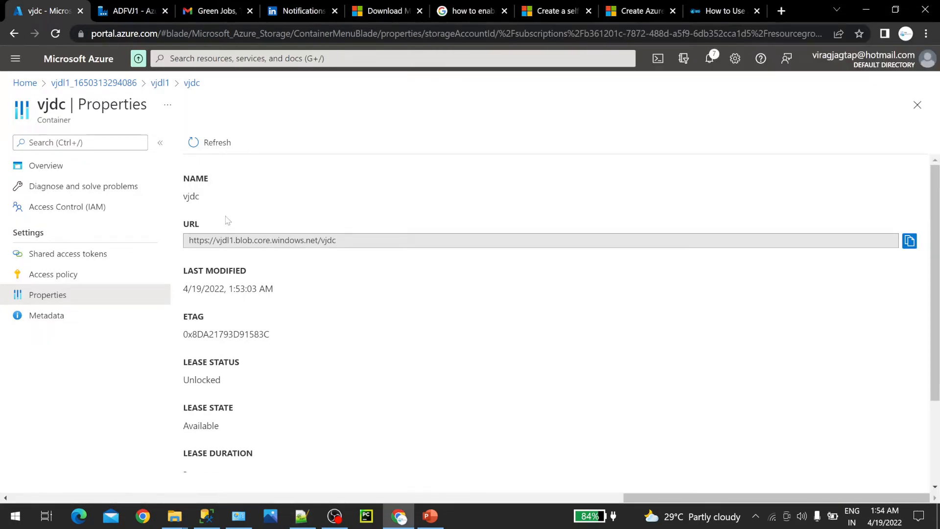
scroll(304, 324, "down", 3)
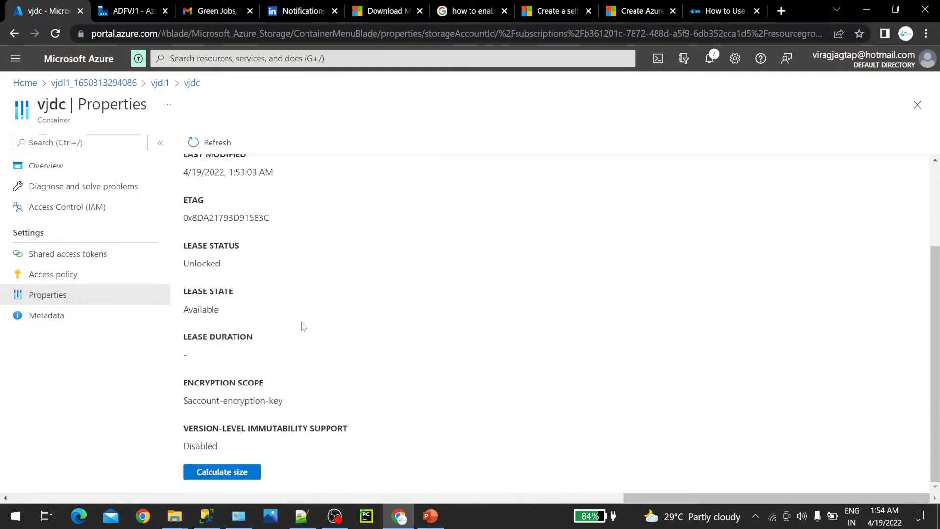
scroll(250, 481, "up", 3)
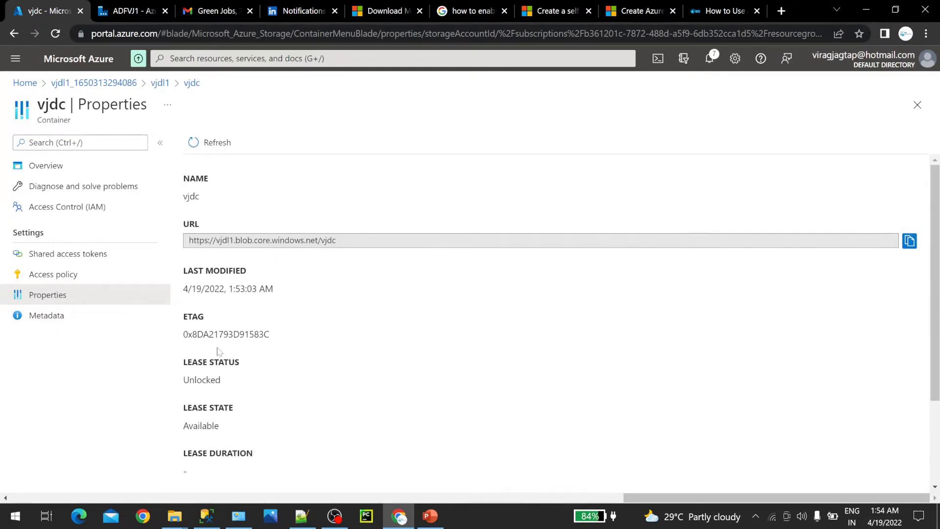
left_click(84, 314)
left_click(80, 275)
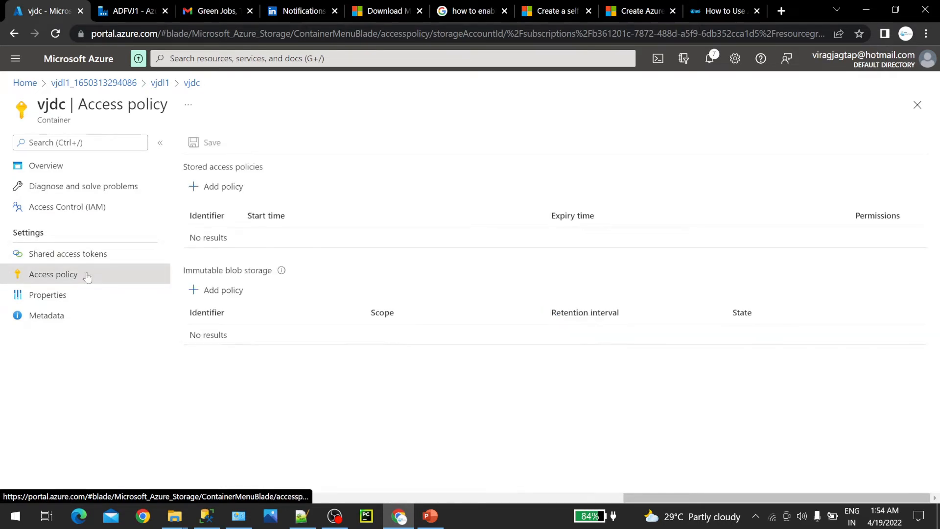
- Generate a SAS token and URL for the vjdc container with Read permission and HTTPS only
left_click(93, 256)
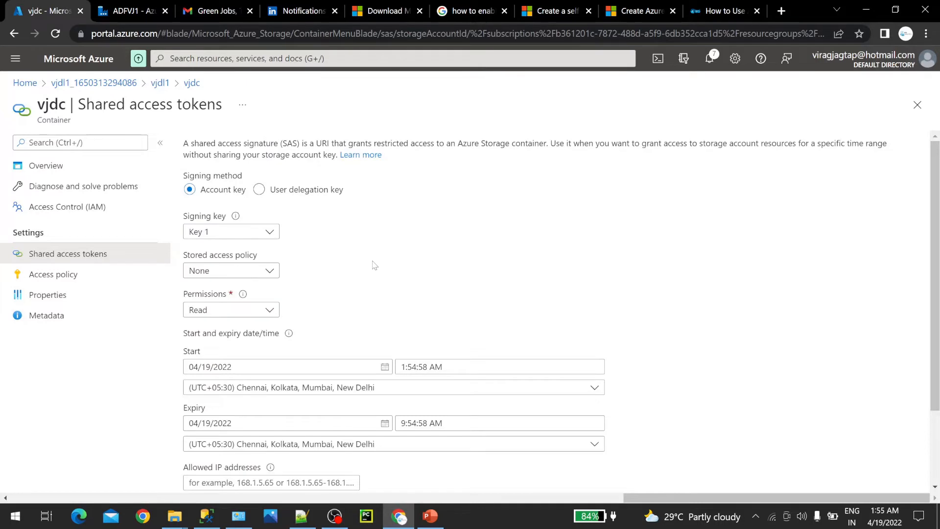
scroll(375, 264, "down", 2)
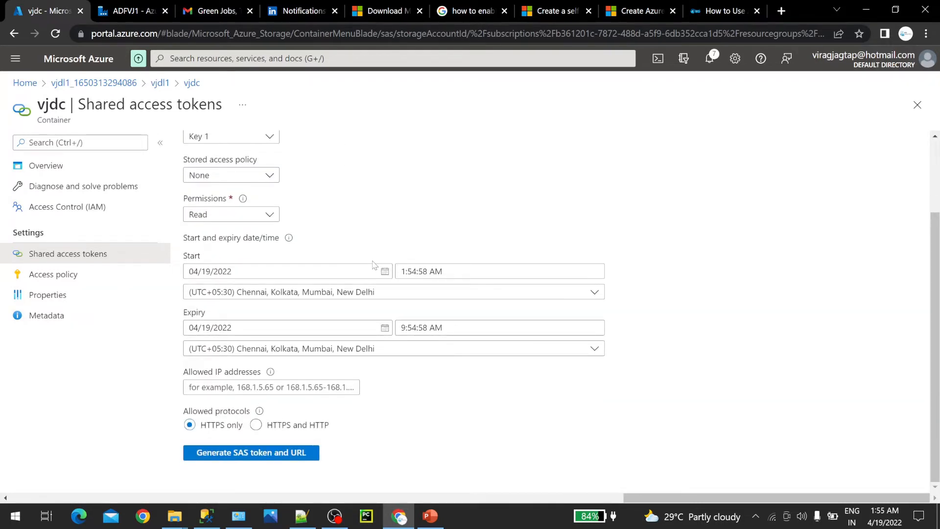
left_click(302, 455)
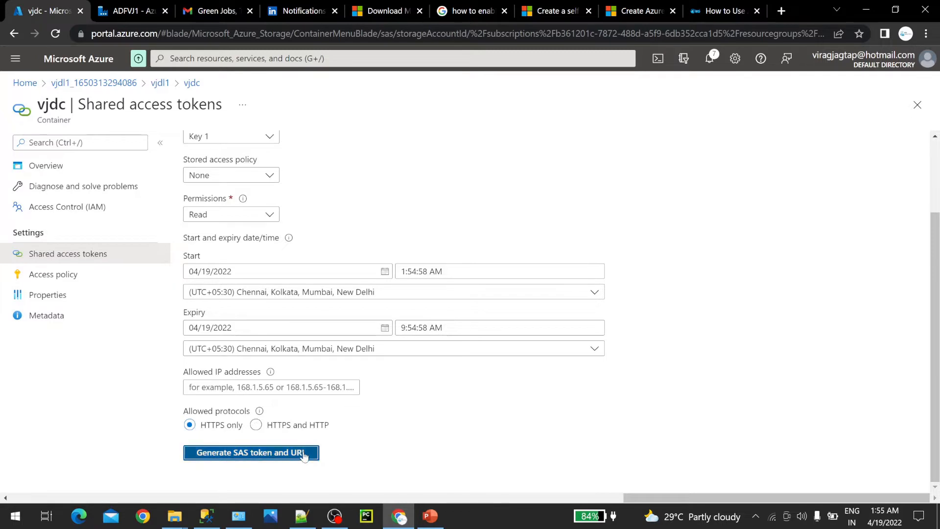
scroll(407, 255, "down", 2)
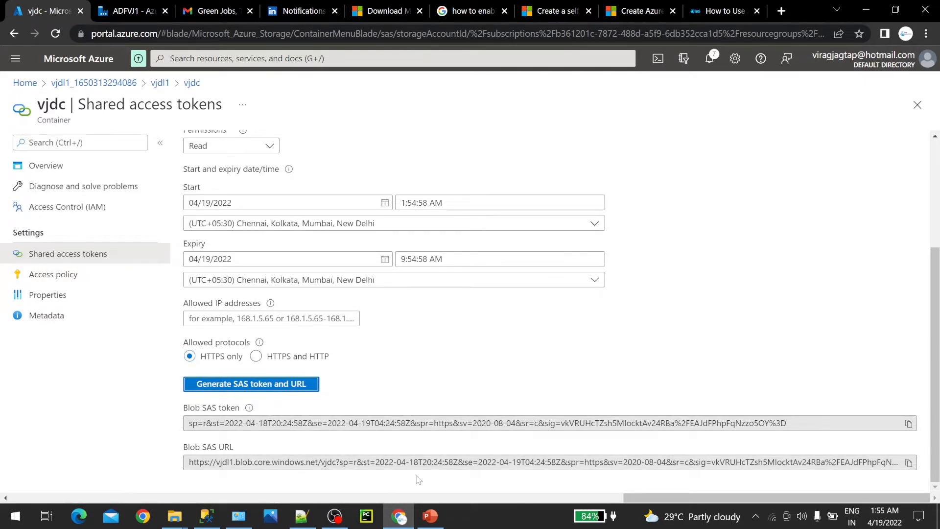
- Copy the blob SAS URL into the Notepad++ notes below the container URL, separated by blank lines
left_click(909, 463)
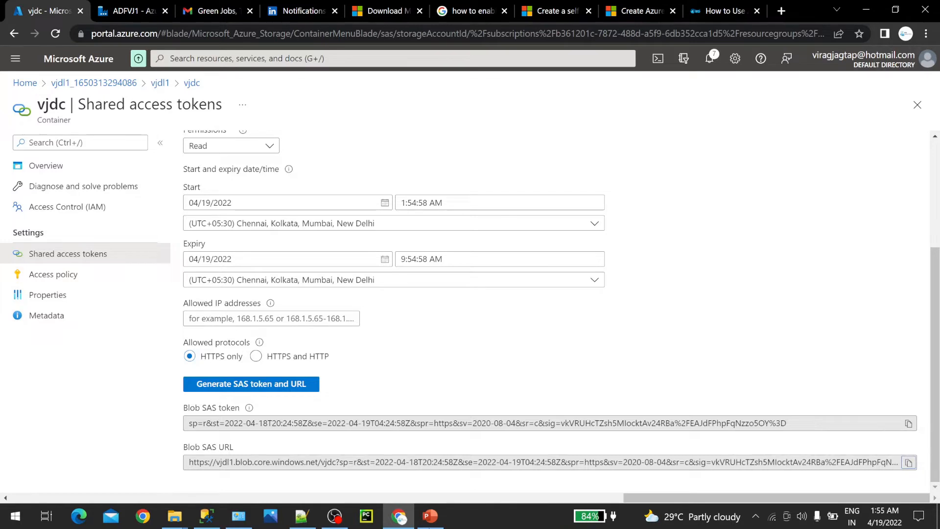
left_click(301, 516)
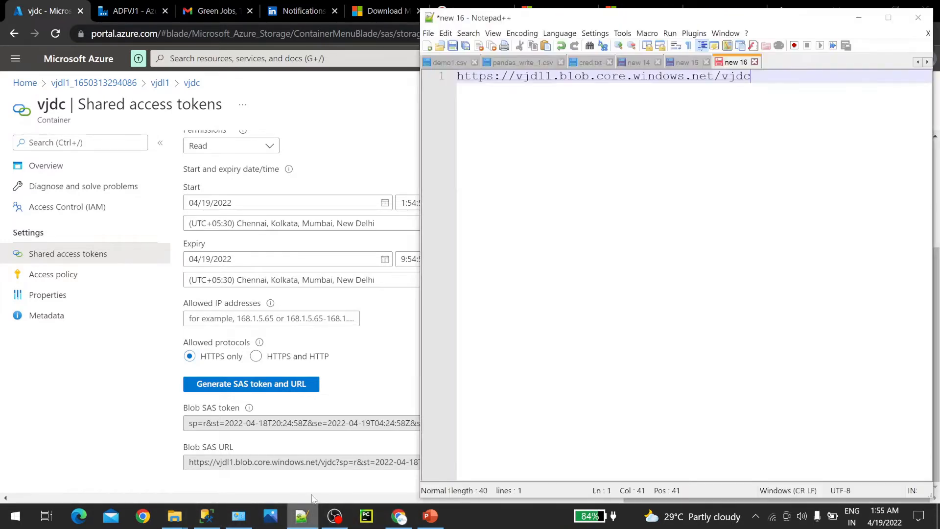
key("Return")
key("Return")
key("Return")
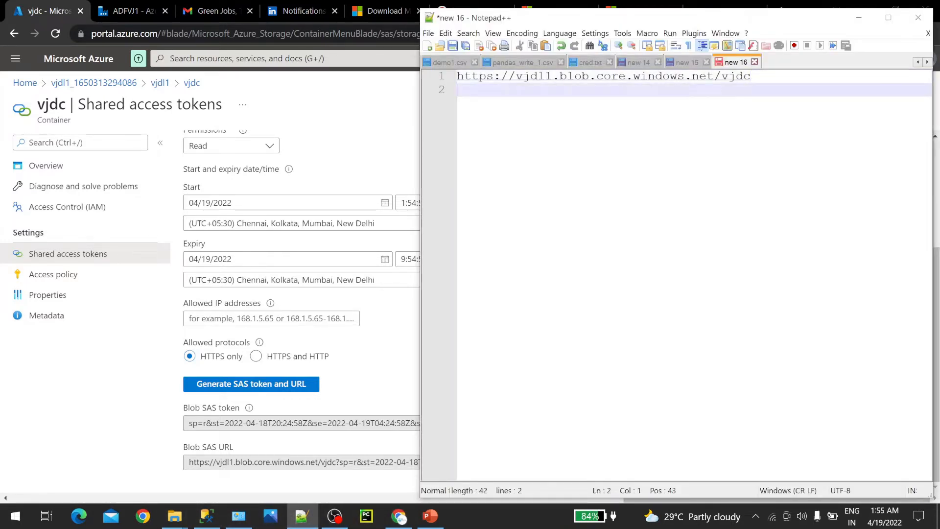
key("ctrl+v")
key("Return")
key("Return")
key("Return")
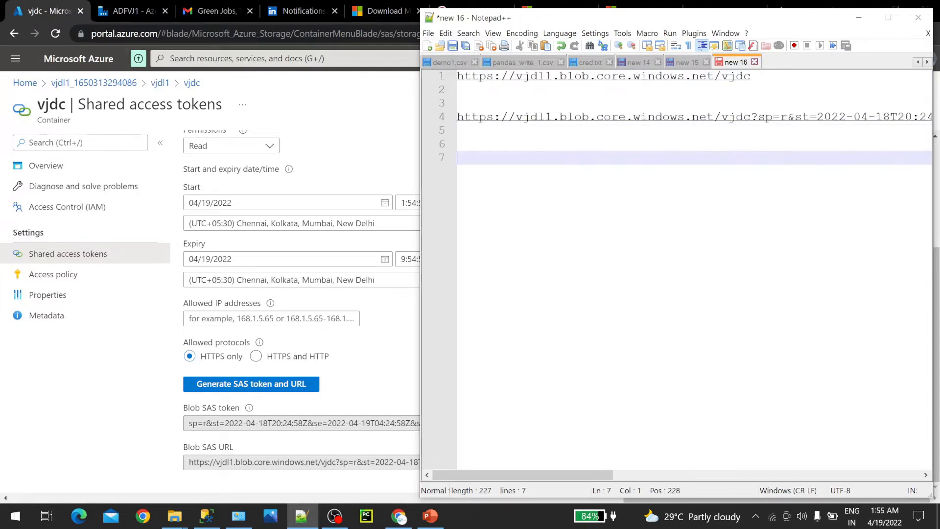
- Copy the read-only blob SAS token from the portal into the notes below the SAS URL
left_click(165, 427)
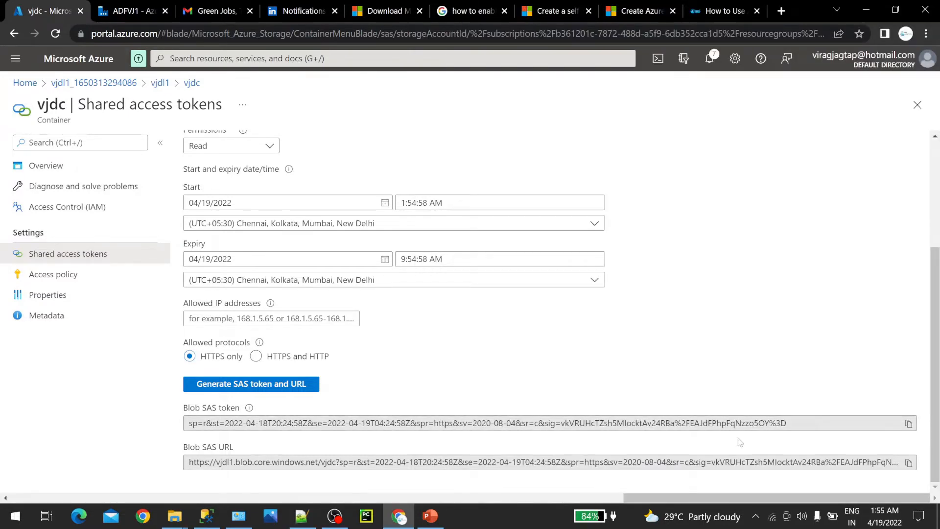
left_click(909, 423)
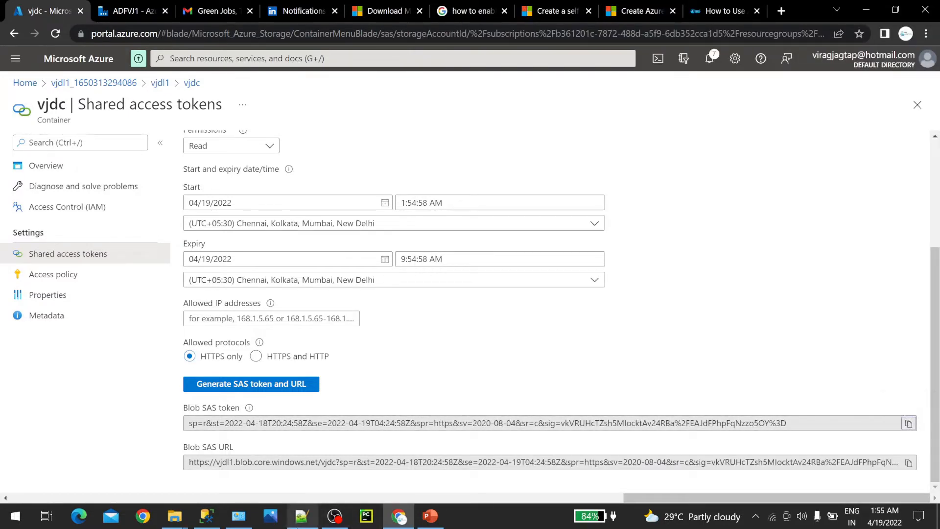
left_click(302, 516)
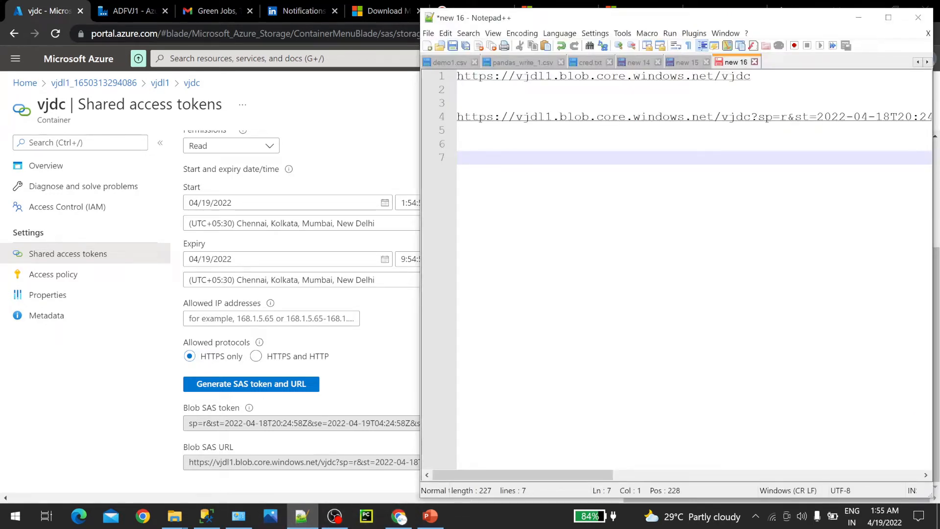
key("ctrl+v")
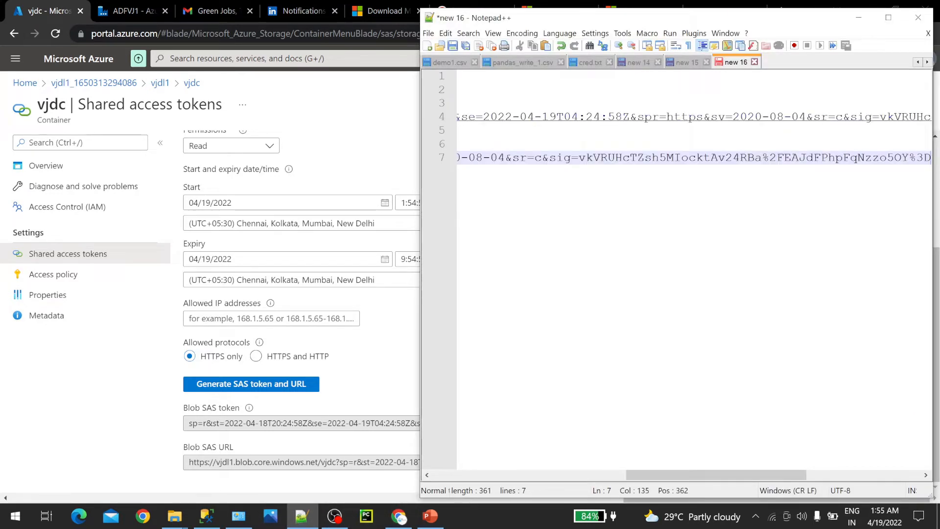
- Set the vjdc shared access permissions to Read, Add, Create, Write and Delete, leaving List and Immutable storage unselected
left_click(360, 346)
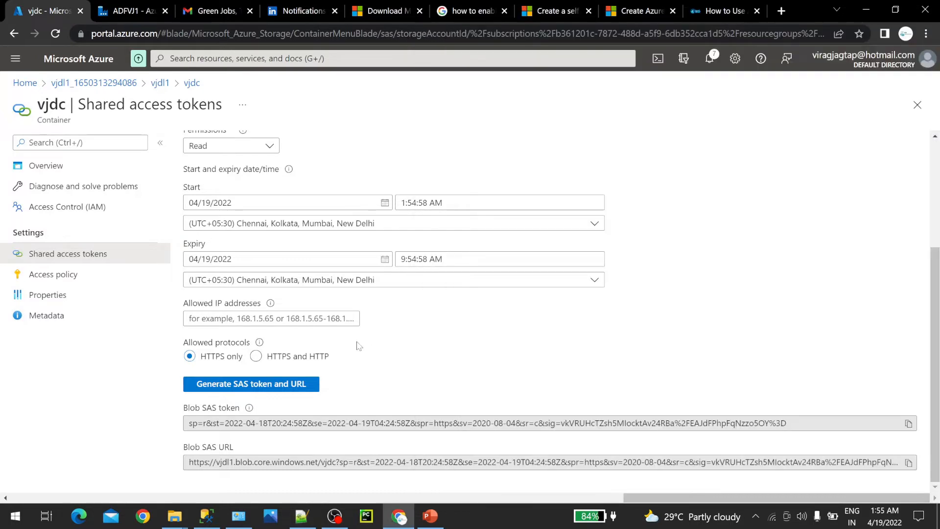
scroll(360, 346, "up", 3)
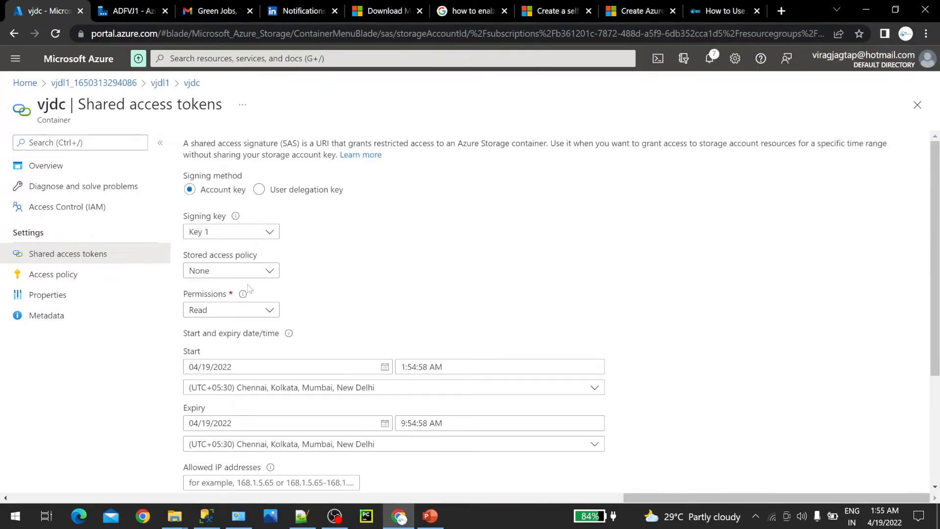
left_click(265, 271)
left_click(272, 290)
left_click(267, 311)
left_click(229, 355)
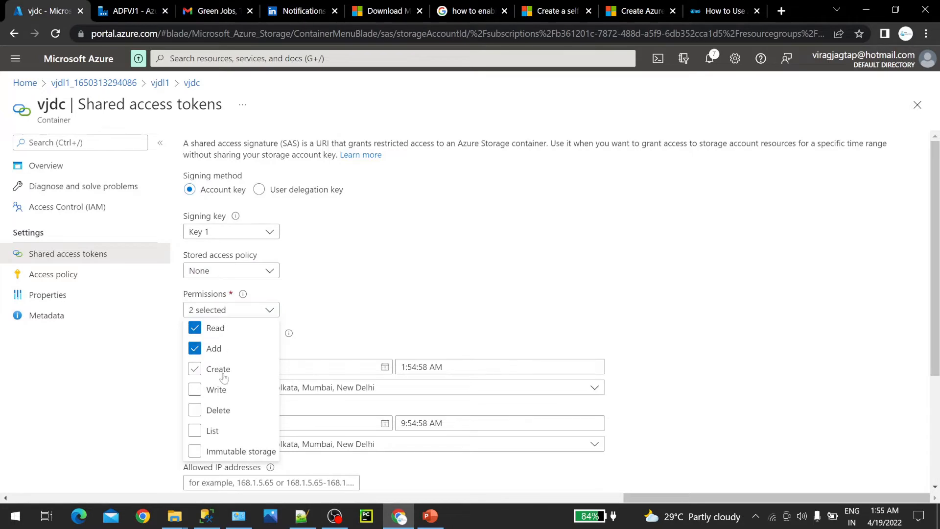
left_click(220, 373)
left_click(220, 394)
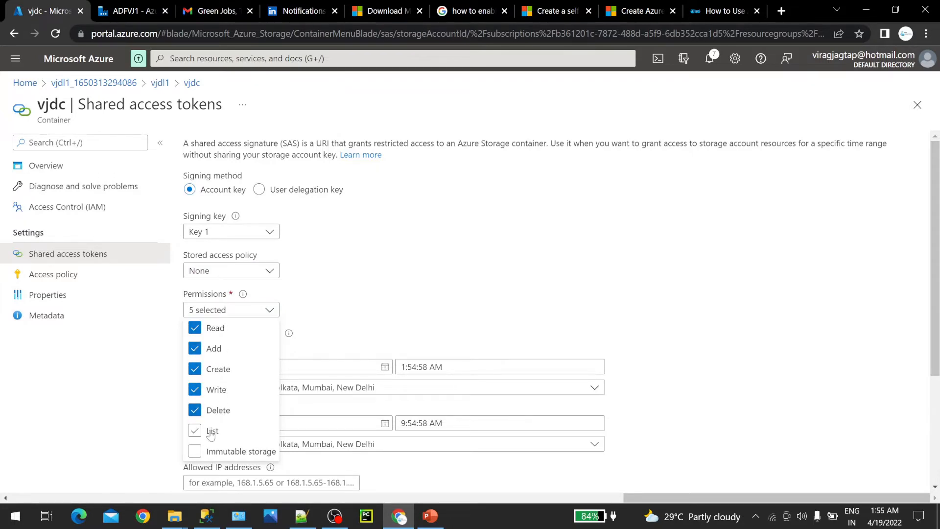
left_click(212, 433)
left_click(225, 450)
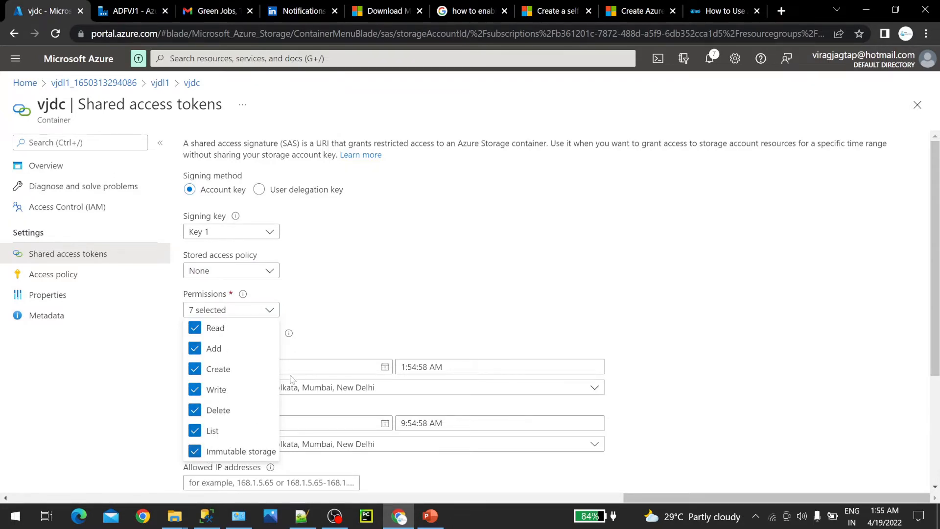
left_click(256, 451)
left_click(195, 432)
left_click(214, 250)
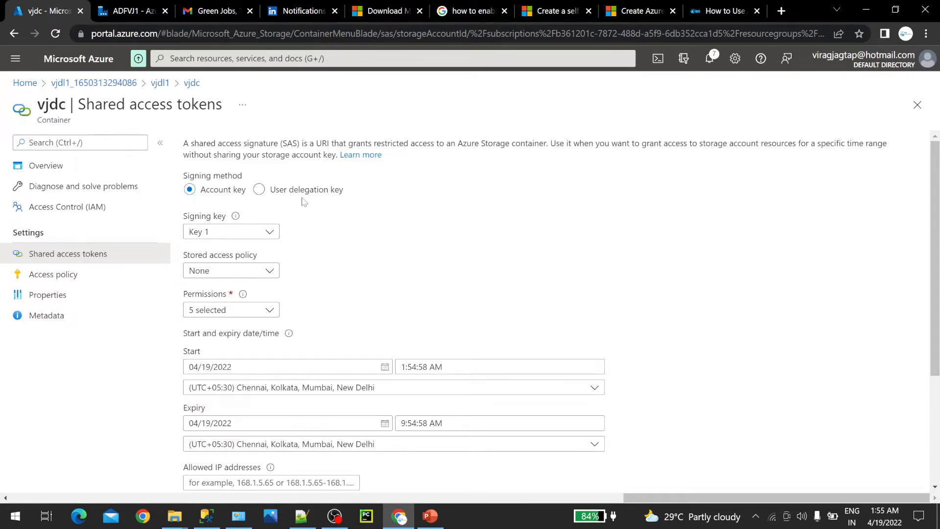
- Check the signing key and protocol options, keeping Key 1 and HTTPS only, and regenerate the SAS token and URL
left_click(256, 235)
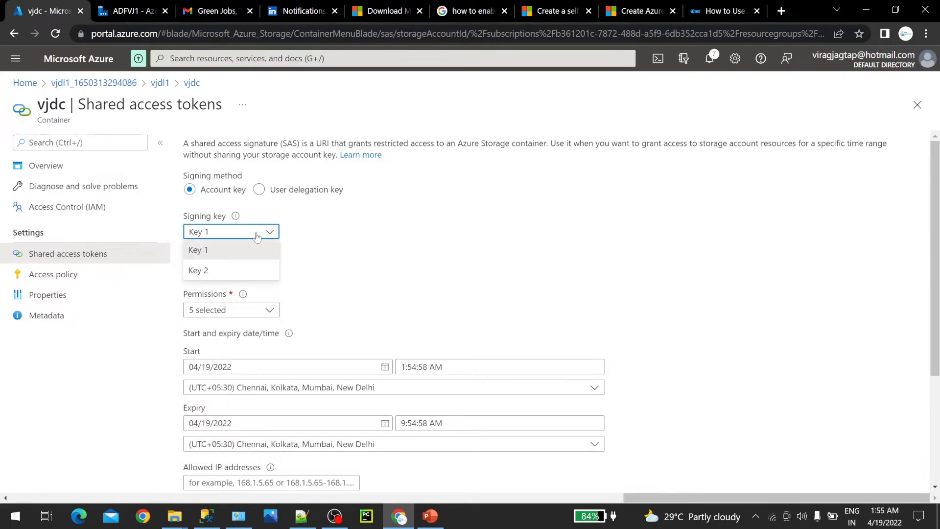
left_click(280, 231)
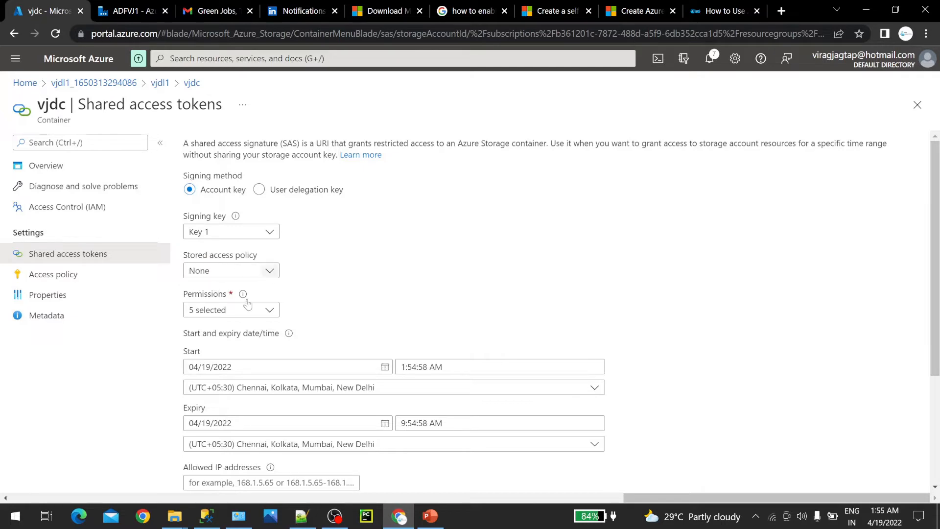
scroll(311, 334, "down", 1)
scroll(310, 334, "down", 2)
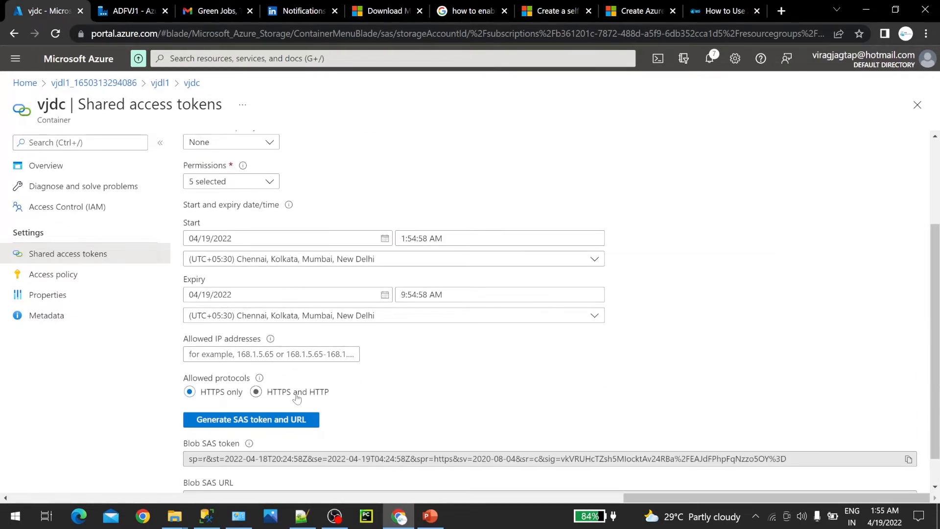
scroll(293, 391, "down", 1)
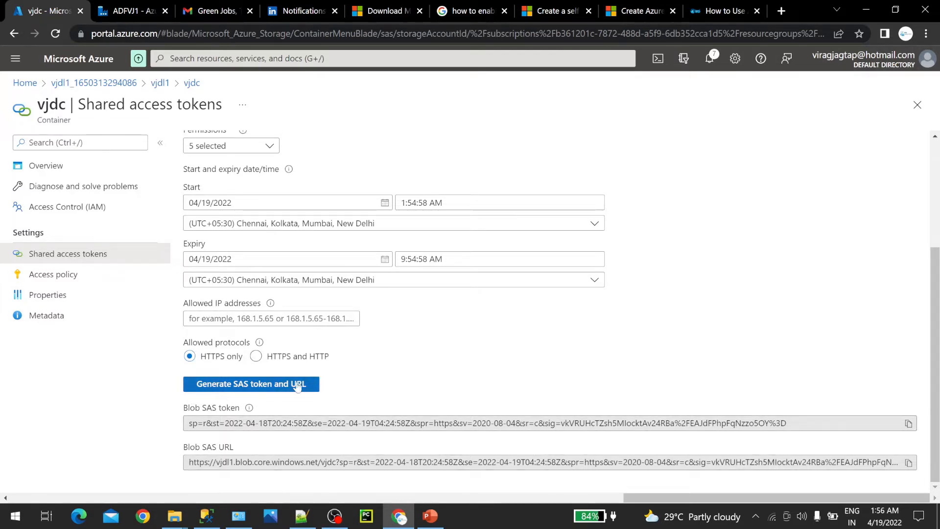
scroll(239, 248, "up", 3)
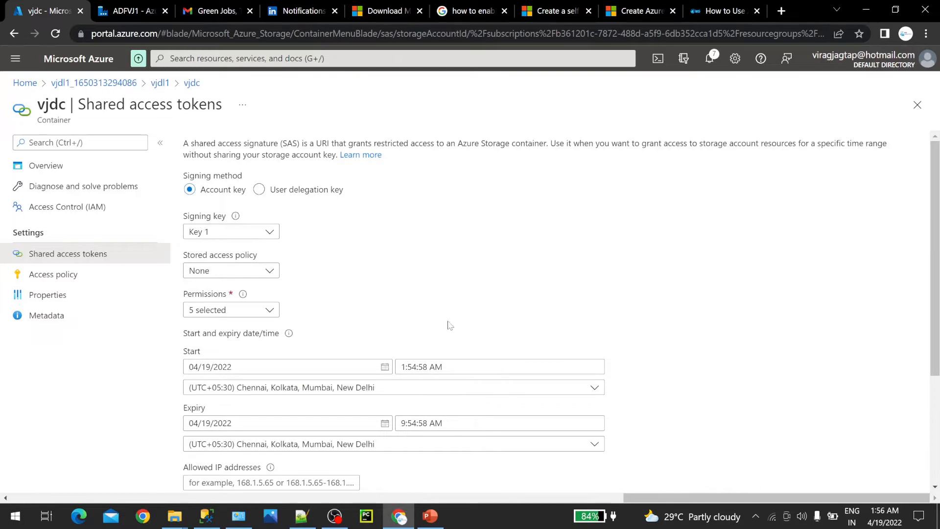
scroll(449, 325, "down", 3)
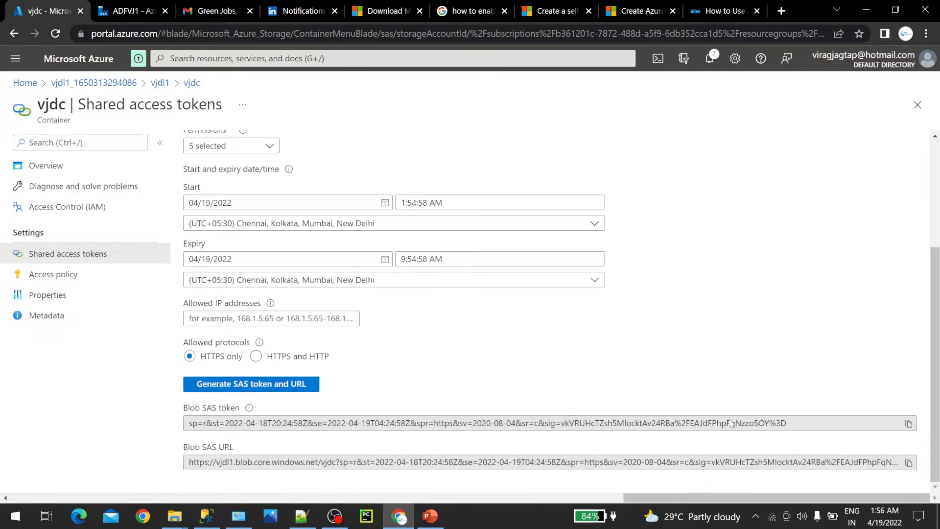
left_click(216, 384)
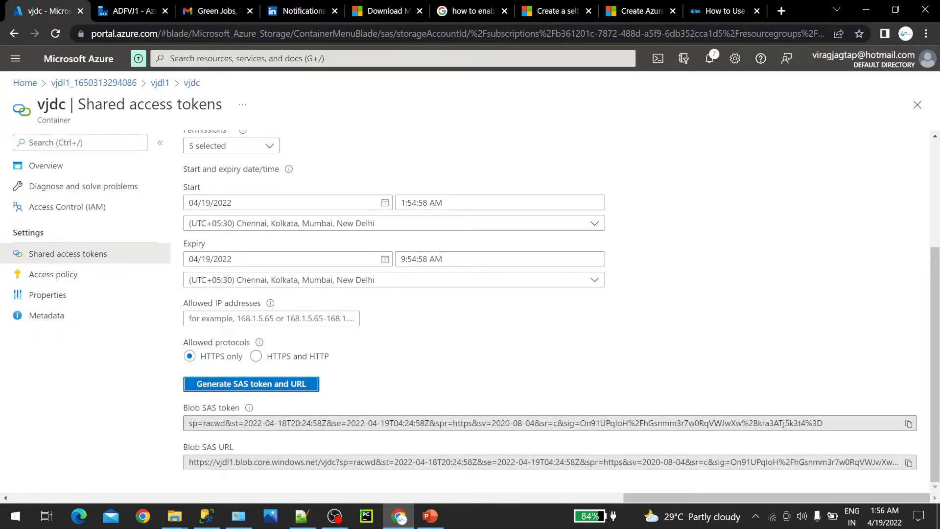
- Replace the read-only SAS token in the Notepad++ notes with the newly generated blob SAS token, keeping one blank line above it
left_click(908, 423)
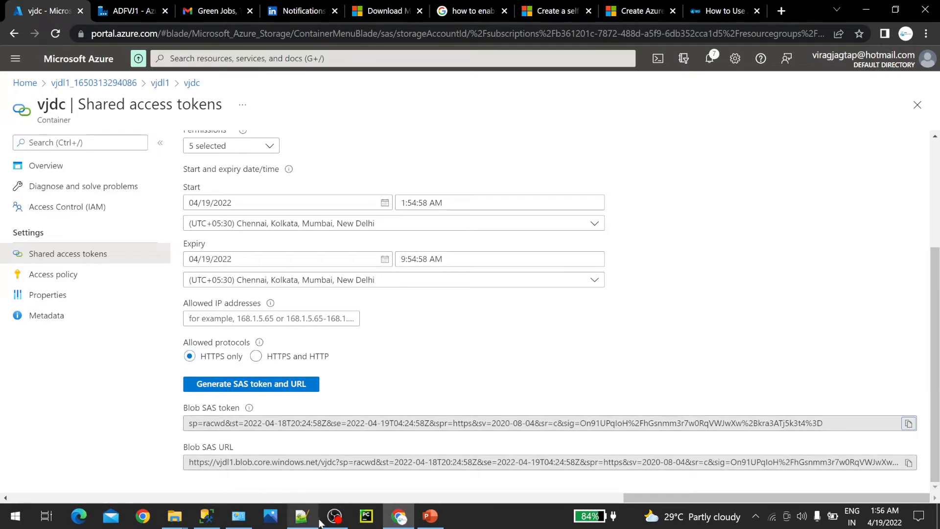
left_click(302, 515)
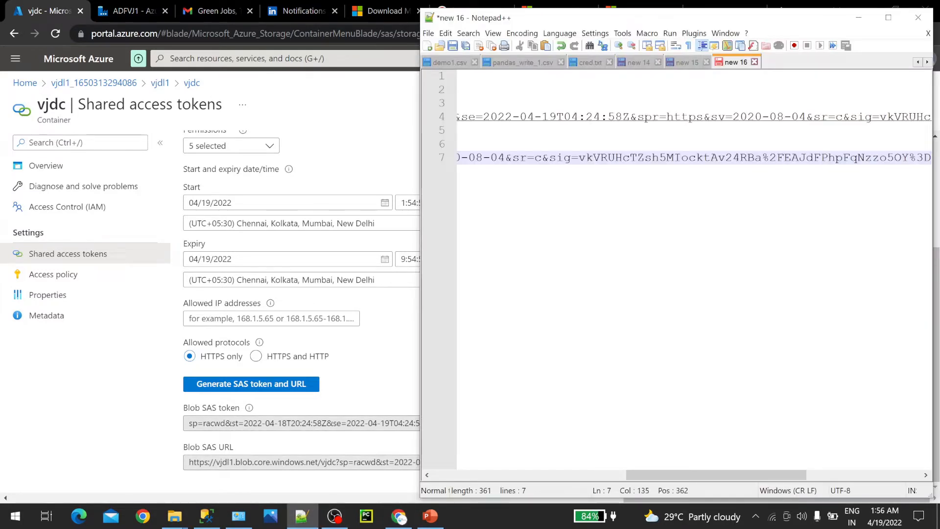
key("Up")
key("Up")
key("ctrl+shift+End")
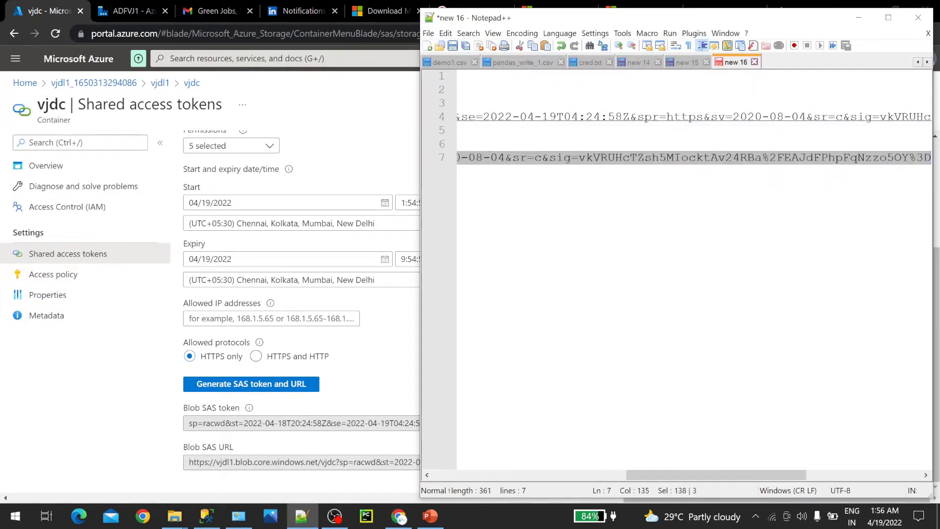
key("Delete")
key("Return")
key("Return")
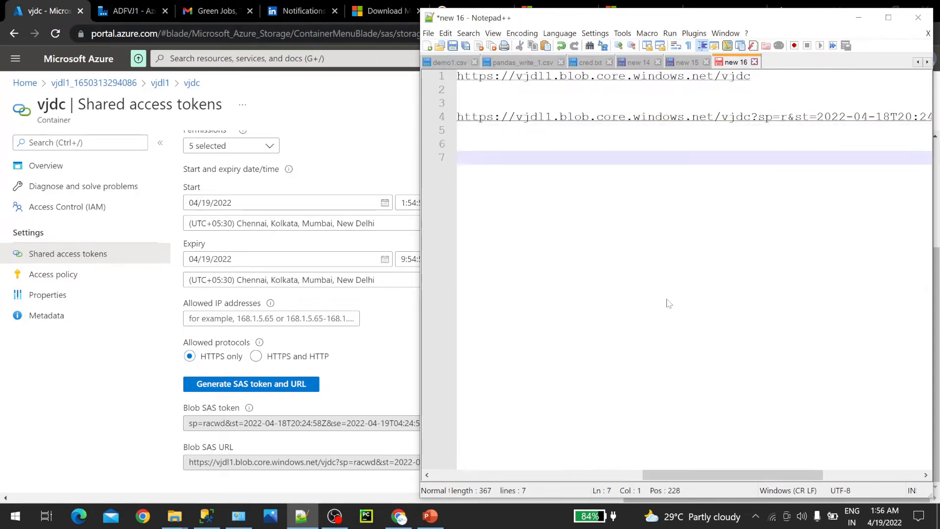
key("ctrl+v")
left_click(268, 439)
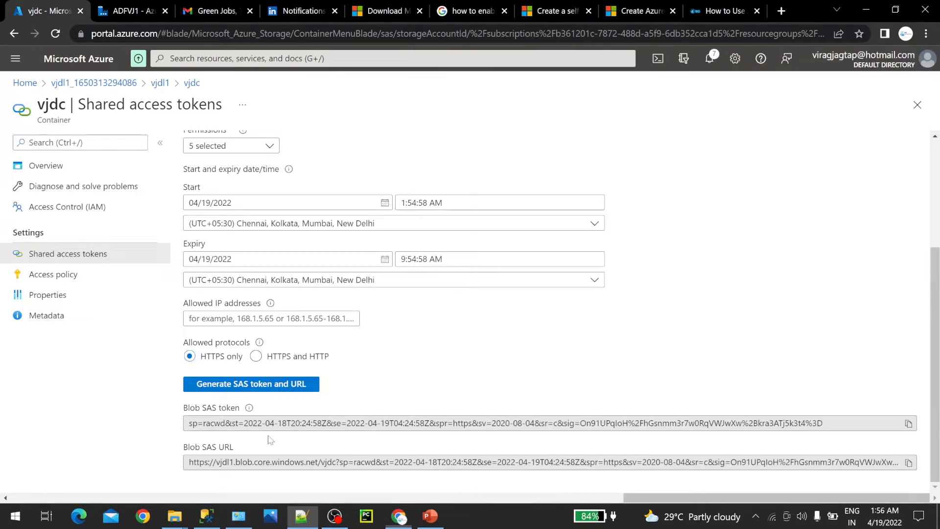
left_click(908, 423)
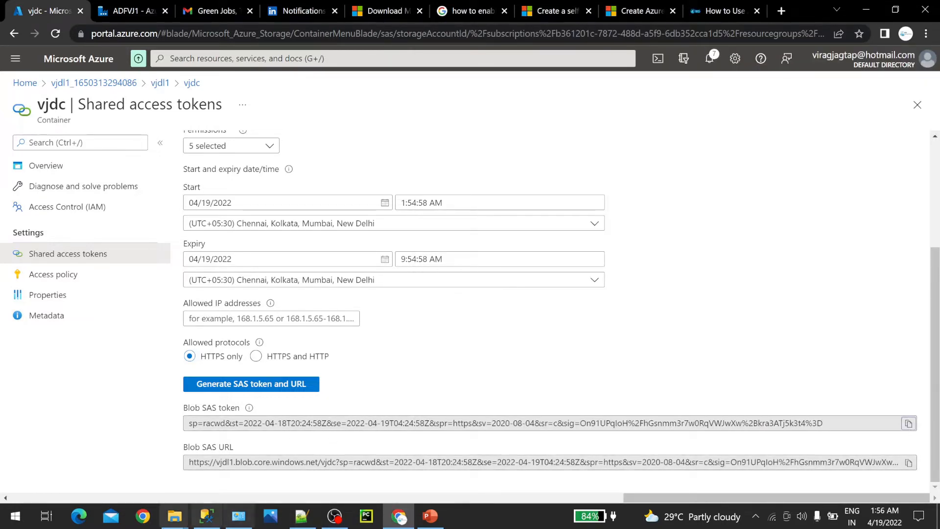
left_click(302, 515)
left_click_drag(607, 144, 617, 186)
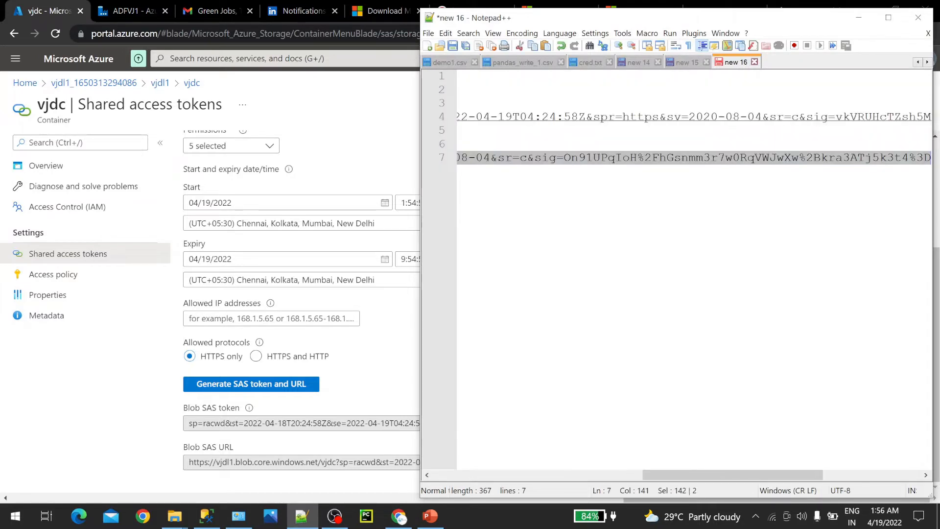
key("BackSpace")
key("ctrl+v")
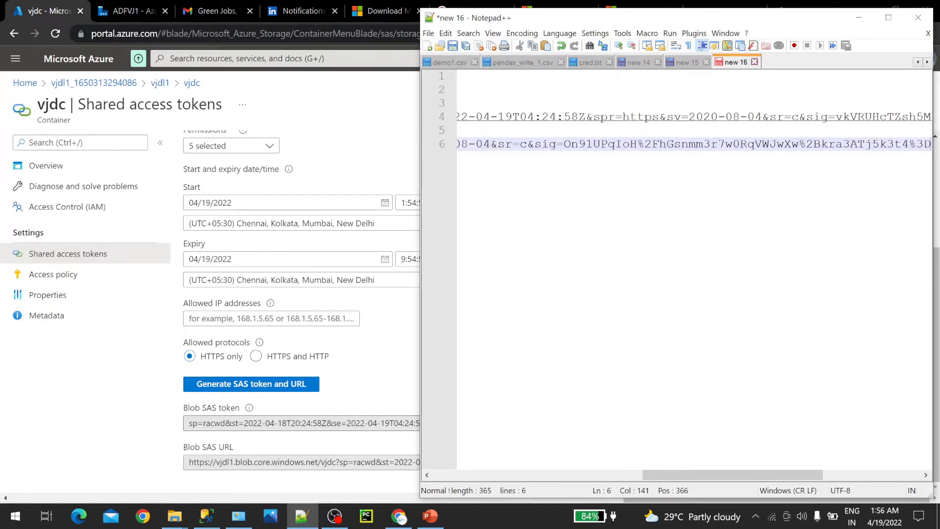
- Copy the new blob SAS URL from the portal over the old SAS URL in the notes, followed by blank lines
left_click(239, 423)
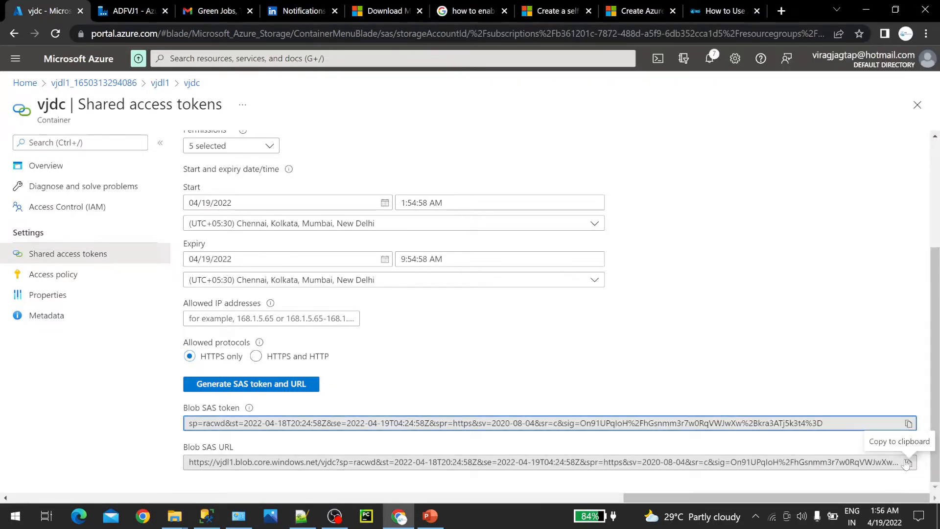
left_click(909, 423)
left_click(302, 516)
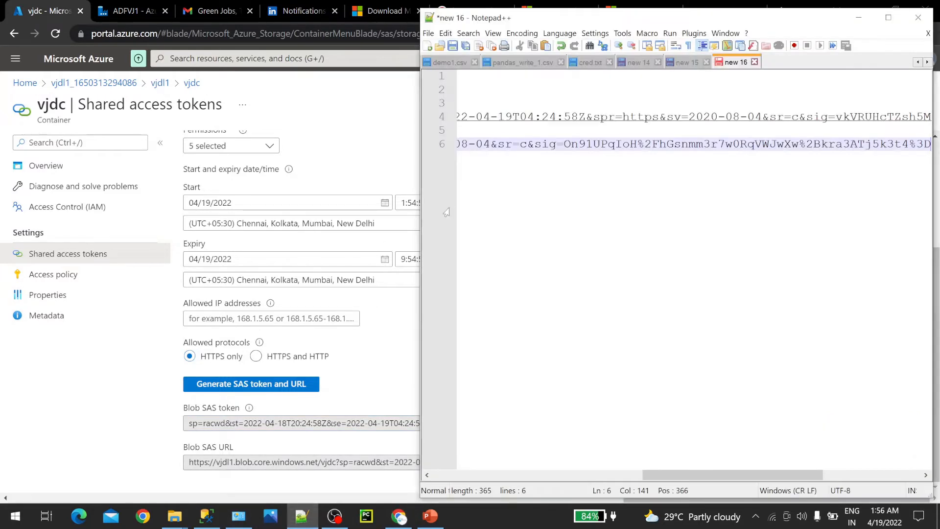
key("ctrl+z")
key("ctrl+z")
key("ctrl+z")
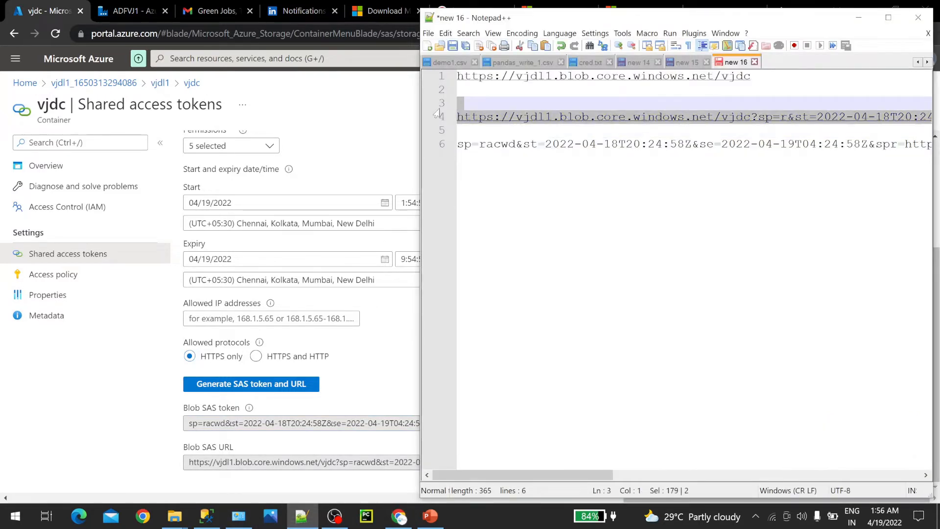
key("ctrl+v")
key("Return")
key("Return")
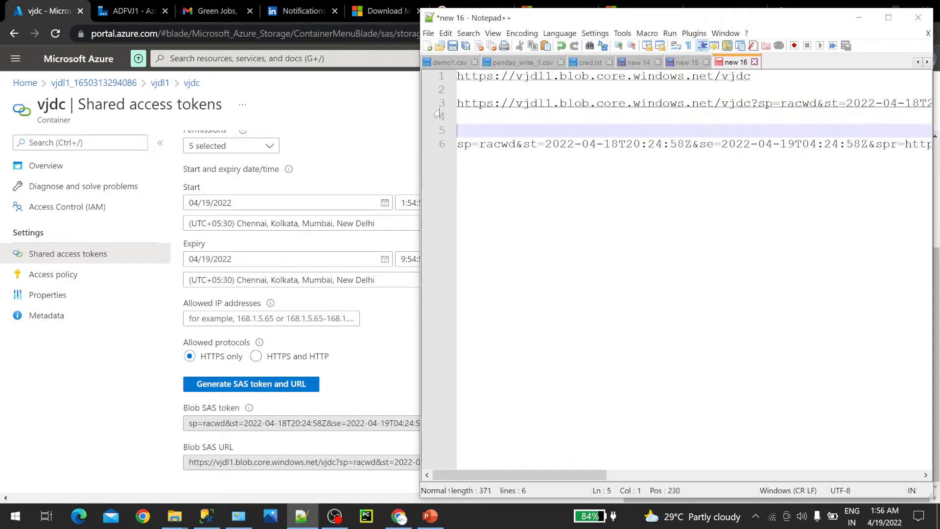
- Review the container's shared access settings in the portal, from the signing method down to the generated SAS token and URL
left_click(416, 355)
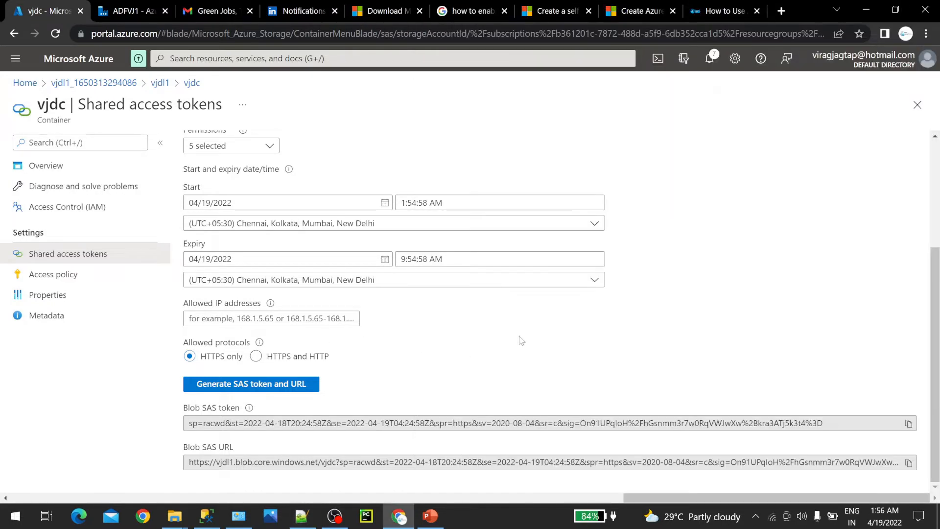
scroll(522, 340, "up", 3)
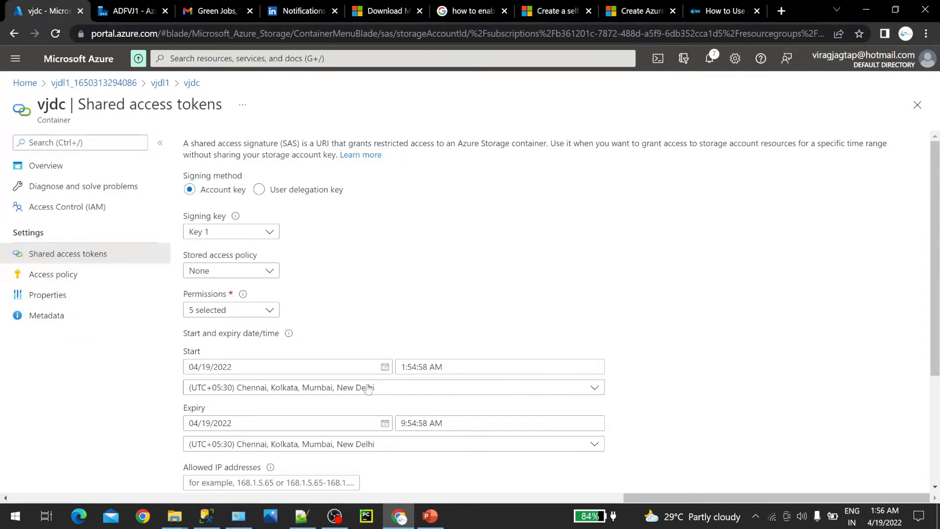
scroll(376, 471, "down", 3)
left_click(235, 381)
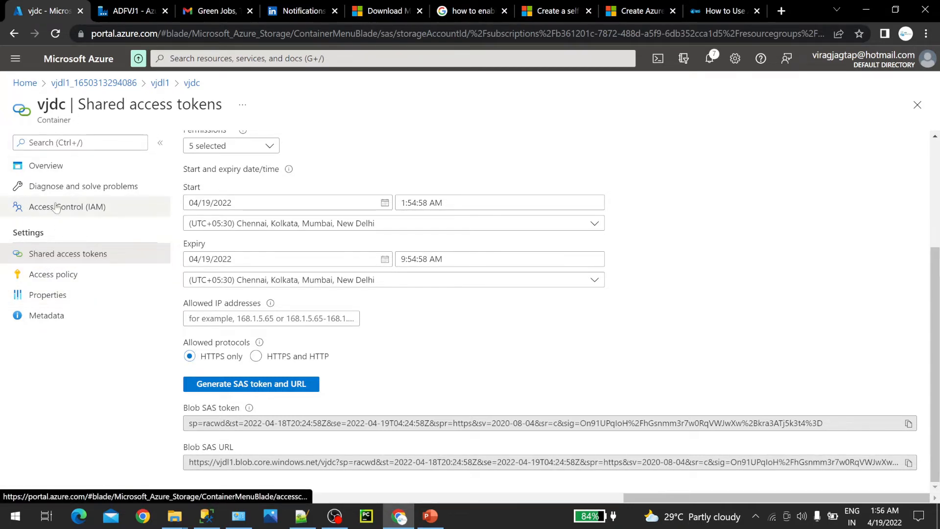
- Review the container's access control, covering roles, deny assignments, classic administrators and the add options, and return to its overview
left_click(135, 206)
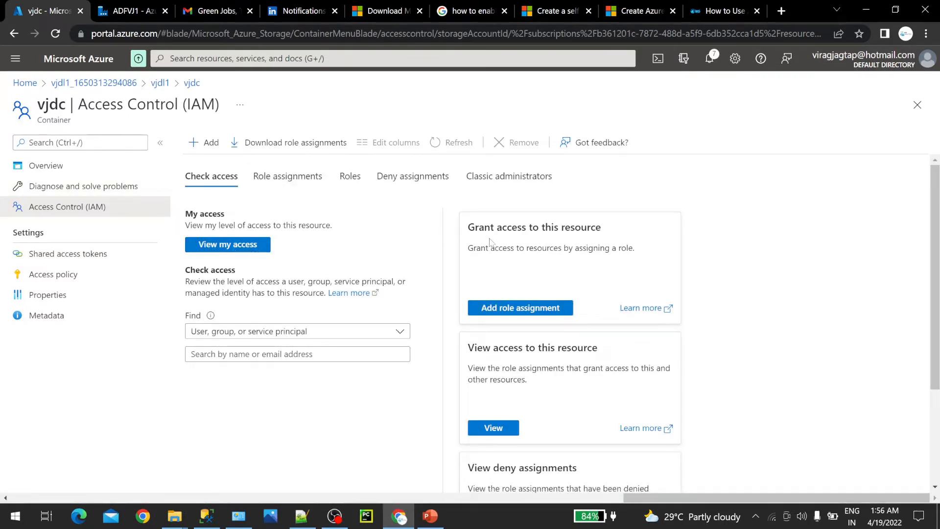
scroll(527, 349, "down", 3)
scroll(527, 349, "up", 3)
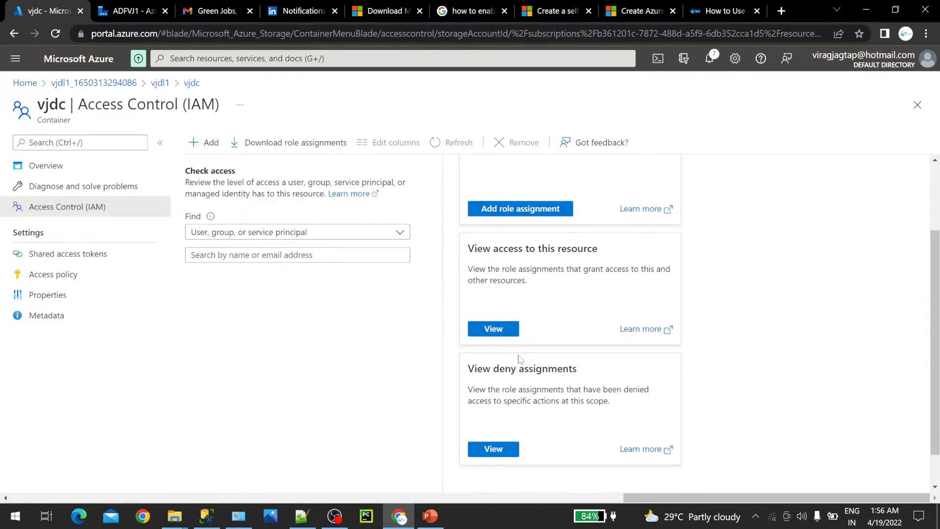
left_click(314, 184)
left_click(351, 177)
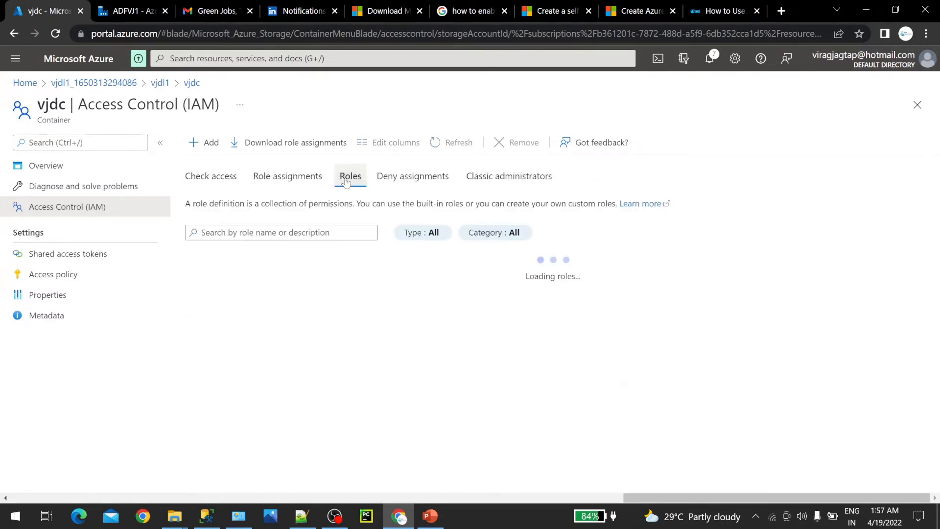
left_click(409, 186)
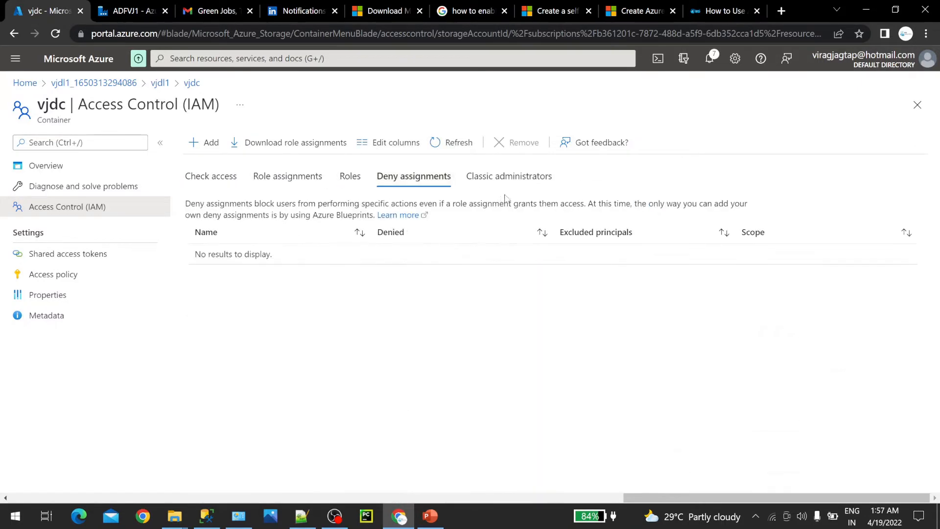
left_click(504, 181)
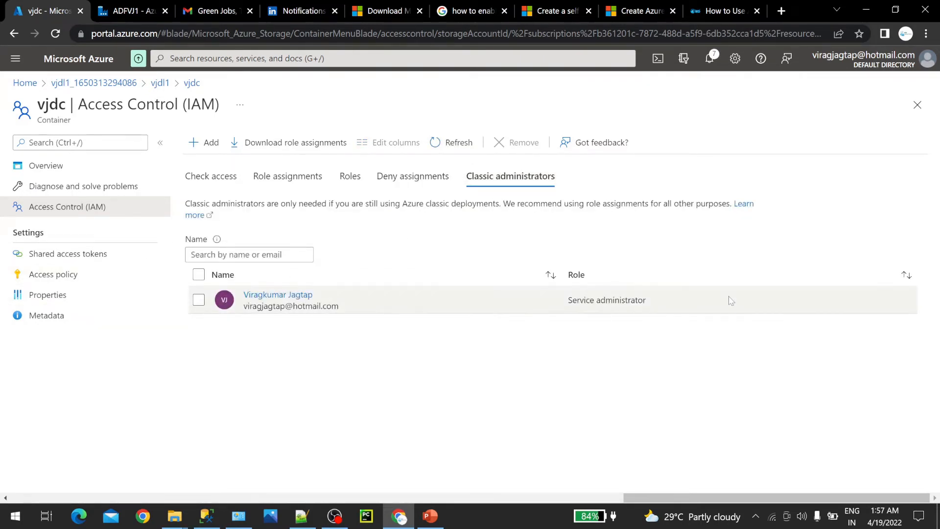
left_click(209, 147)
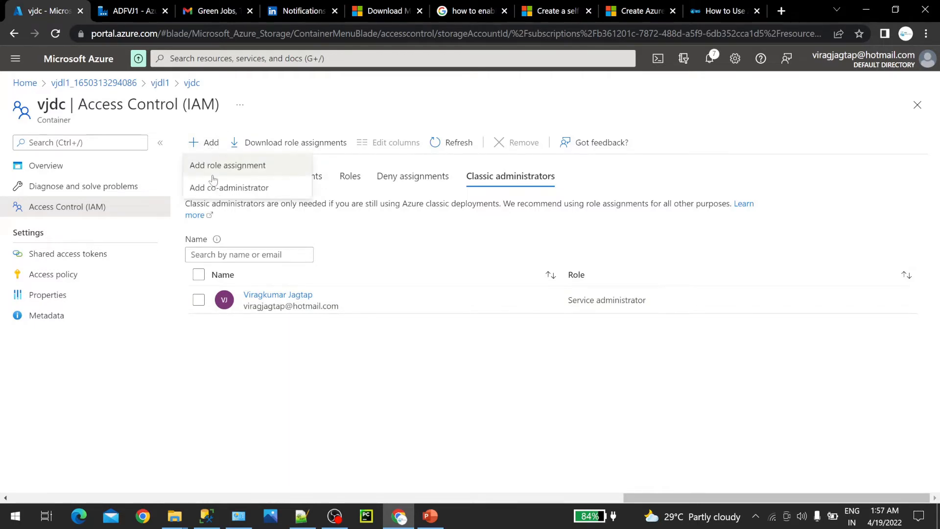
left_click(106, 187)
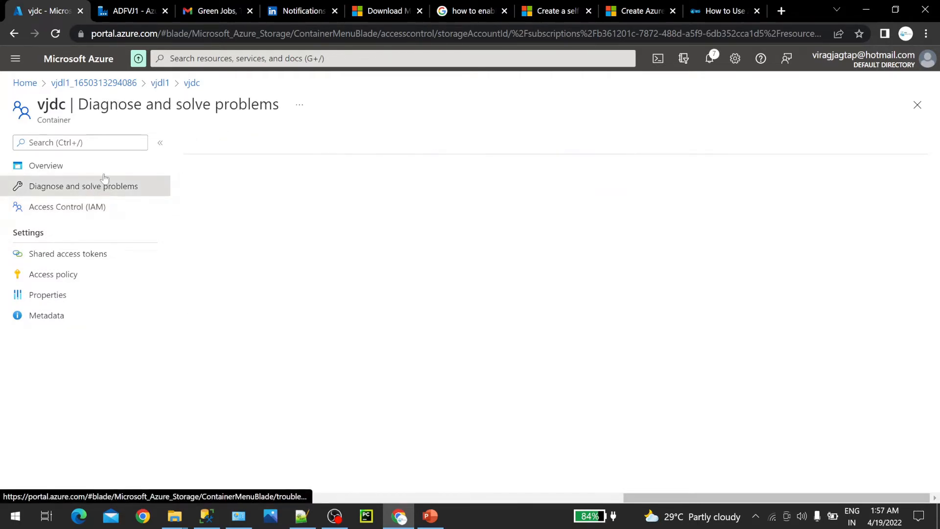
left_click(93, 167)
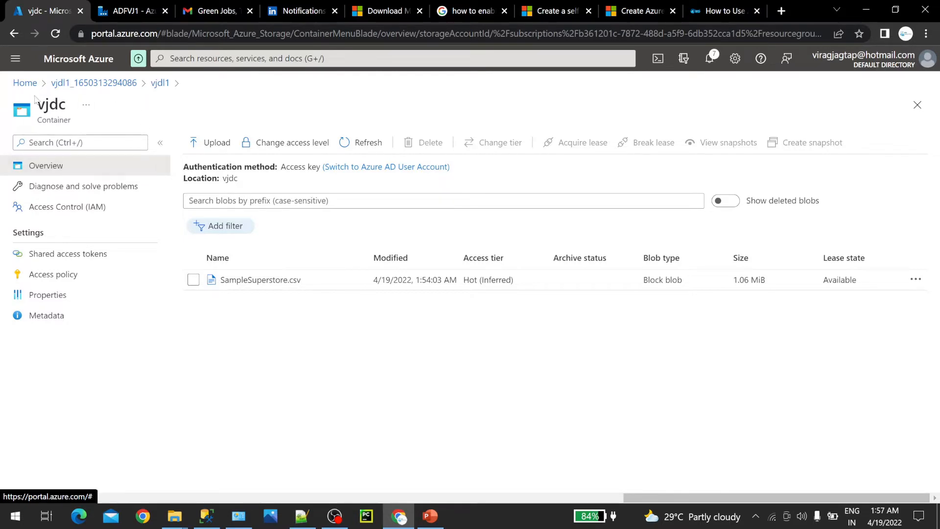
- Go to the Azure portal home page and check the Azure and on-prem architecture slide in PowerPoint before returning
left_click(25, 82)
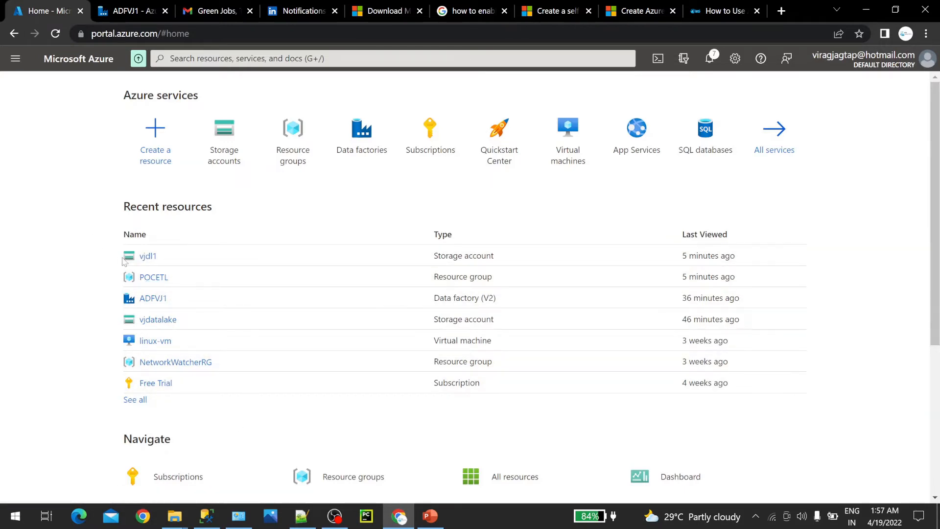
left_click(429, 515)
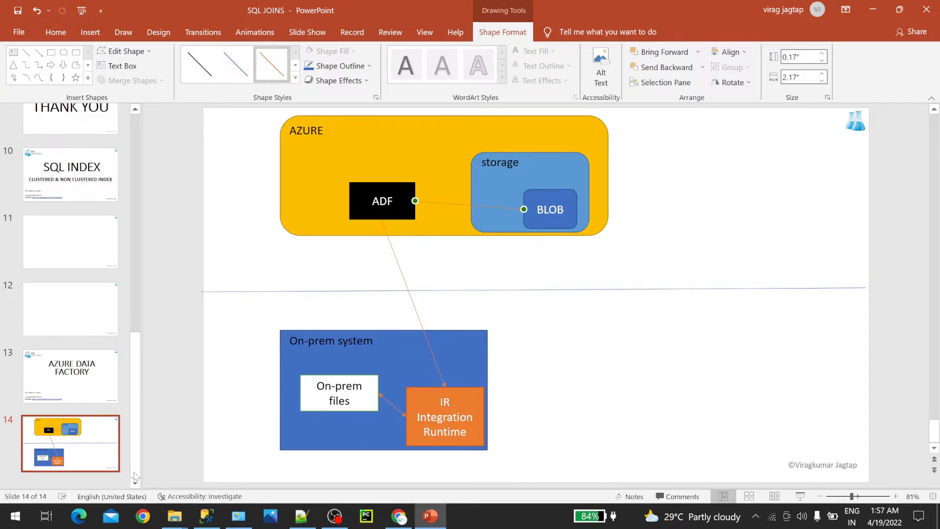
left_click(872, 10)
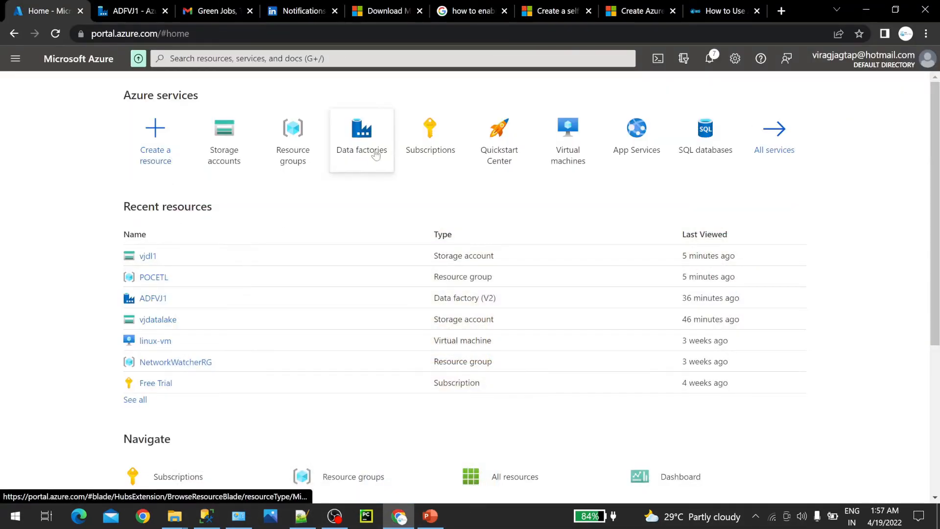
mouse_move(375, 151)
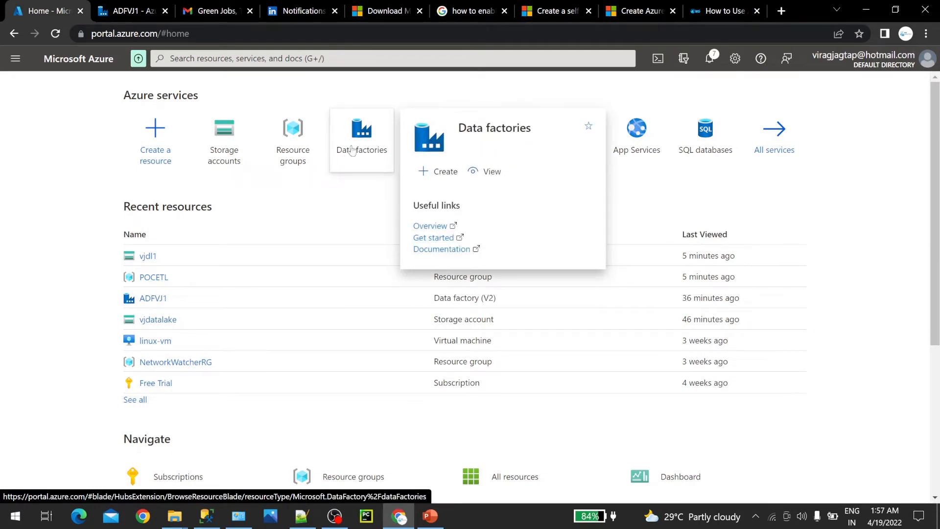
left_click(351, 150)
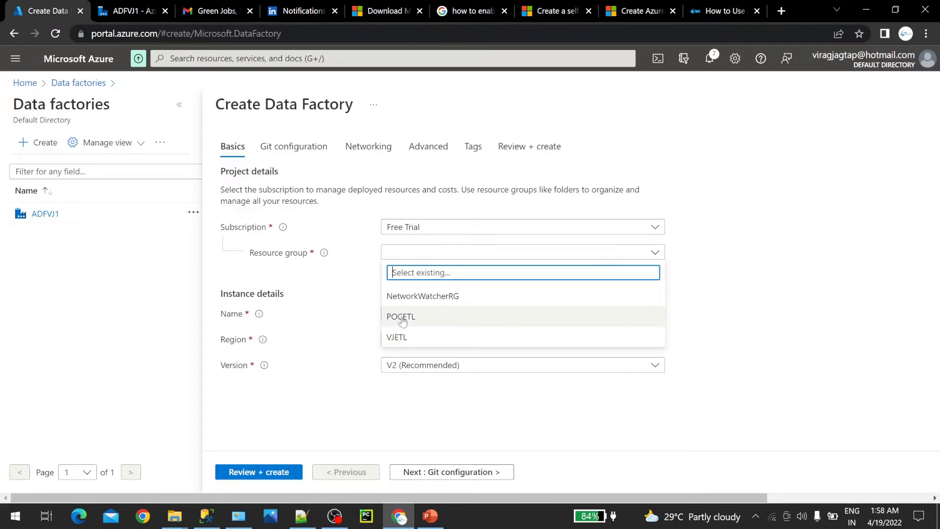
left_click(334, 391)
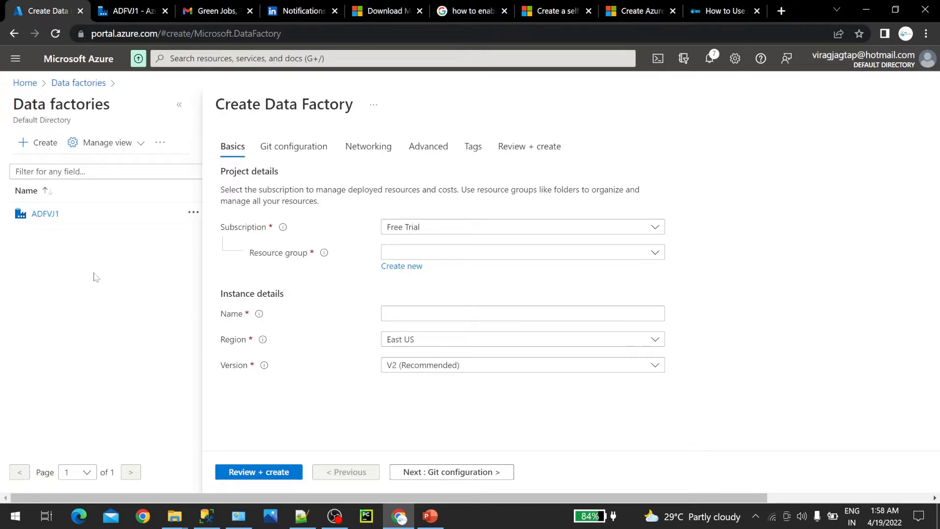
left_click(44, 213)
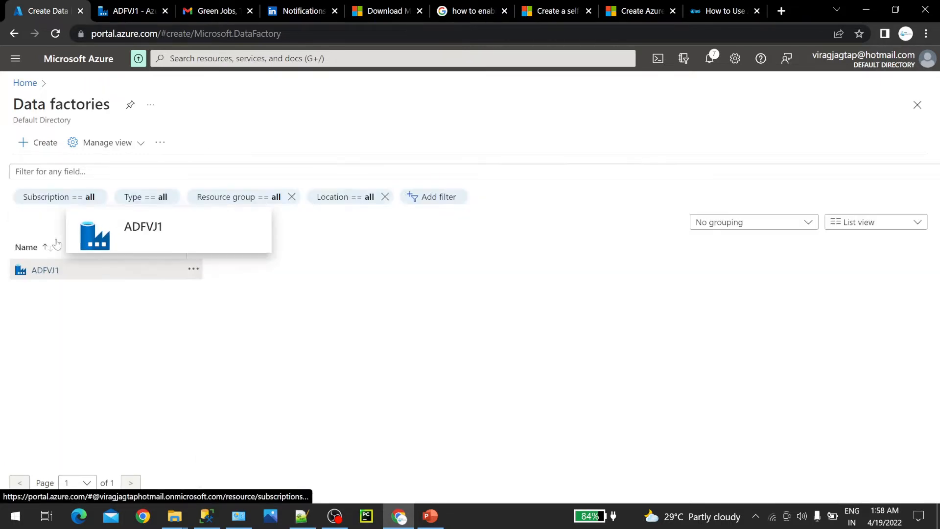
left_click(25, 82)
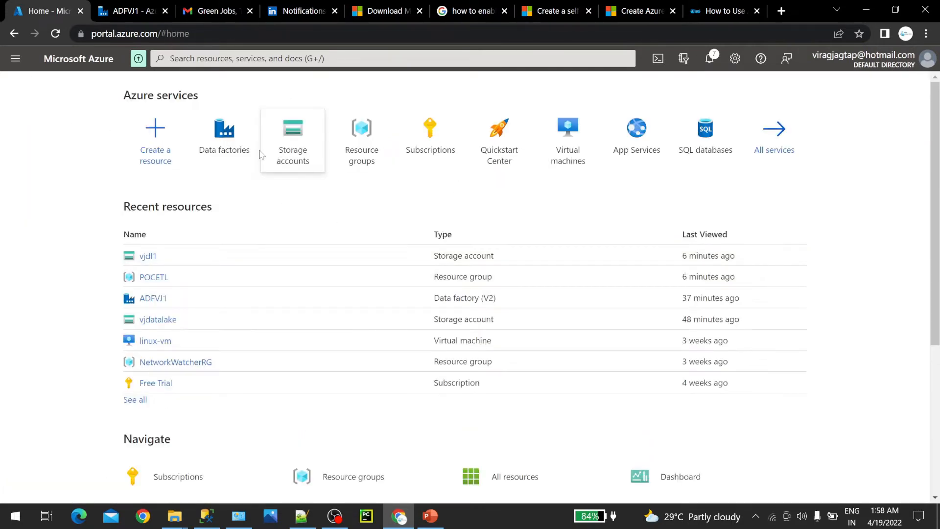
- Open the existing ADFVJ1 data factory from the recent resources and look through its overview and available settings
left_click(155, 299)
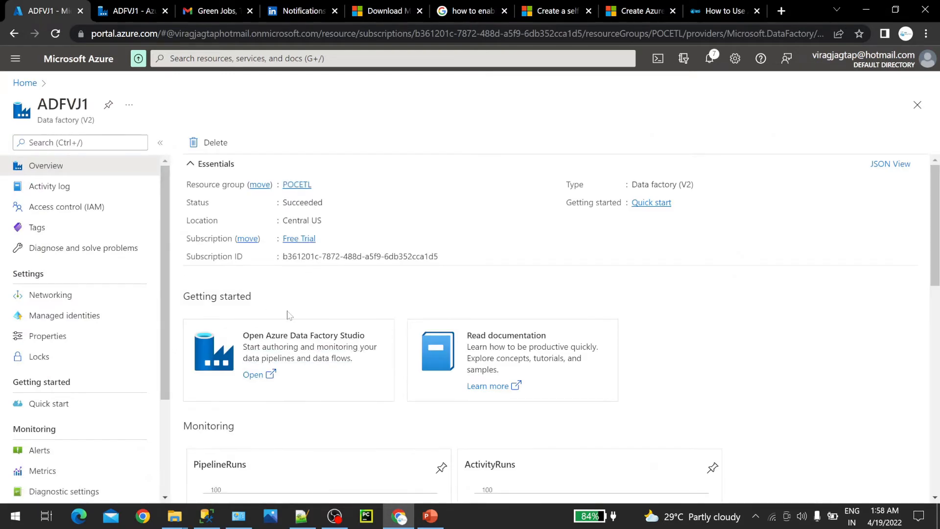
scroll(290, 274, "down", 5)
scroll(290, 265, "up", 5)
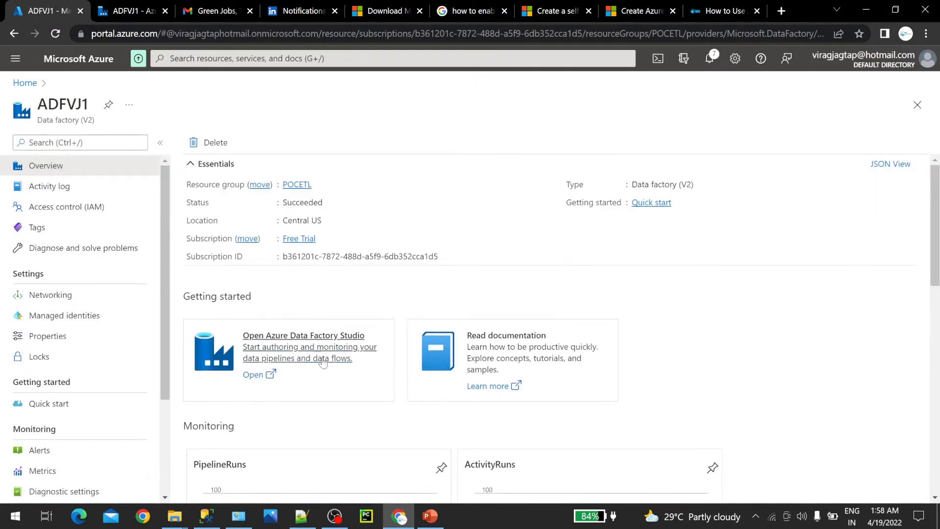
scroll(39, 357, "down", 3)
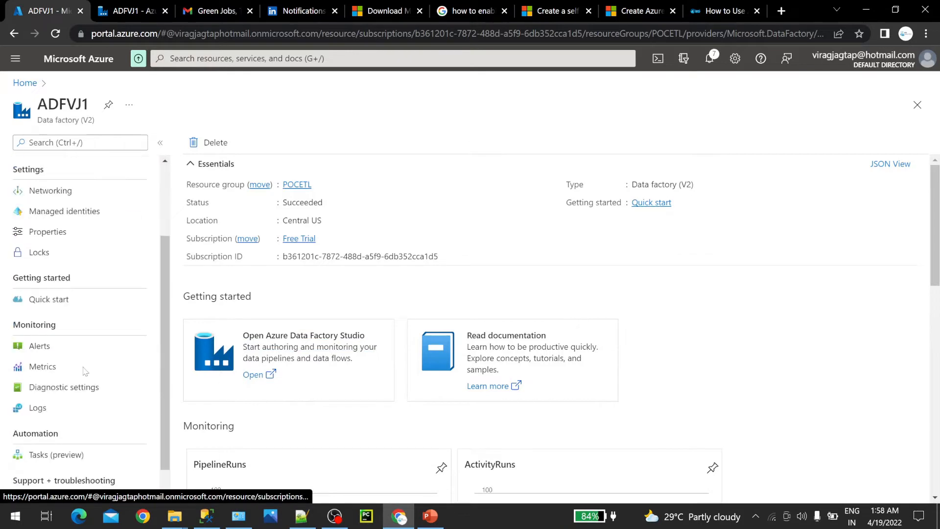
scroll(52, 343, "up", 3)
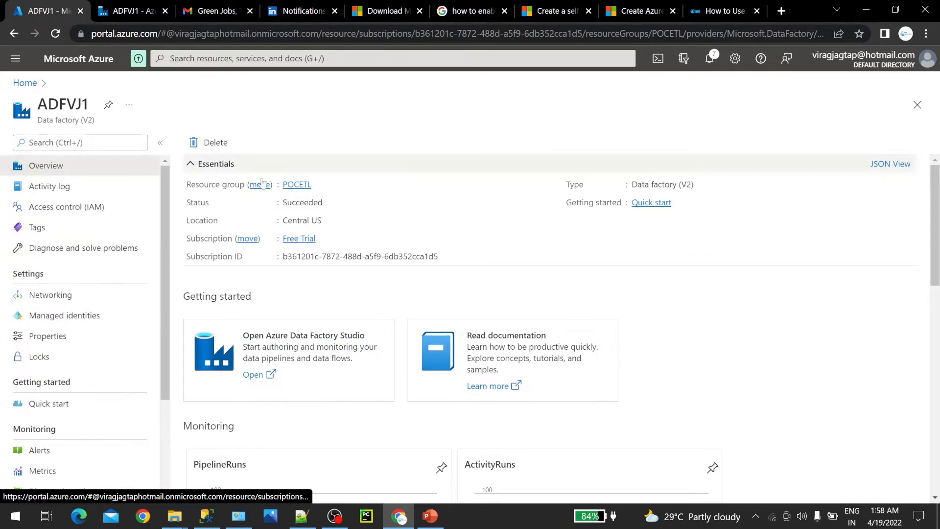
- Launch Azure Data Factory Studio for ADFVJ1 from the portal overview and close the older studio tab
left_click(298, 349)
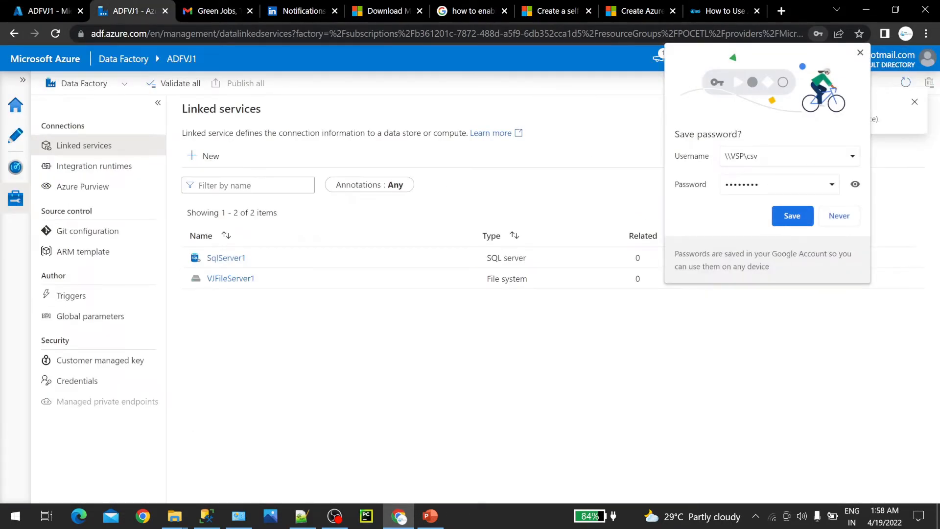
left_click(792, 215)
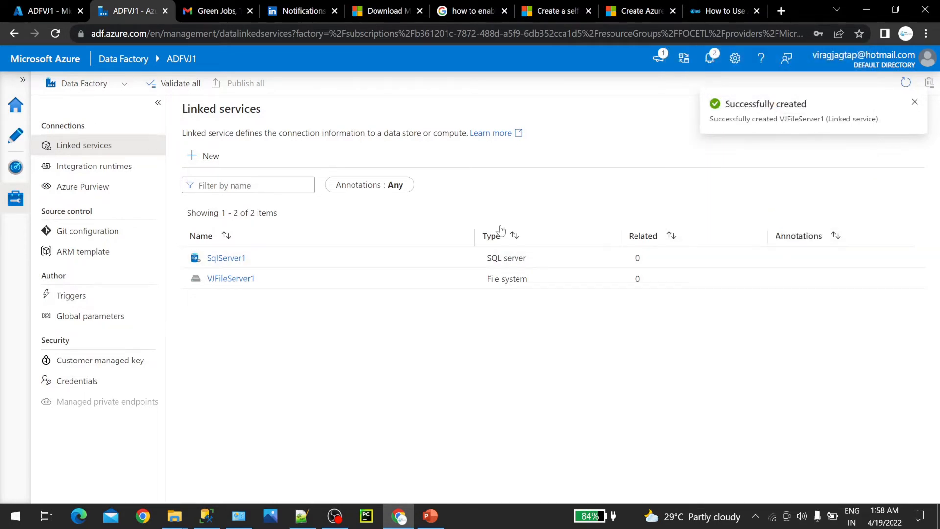
left_click(54, 10)
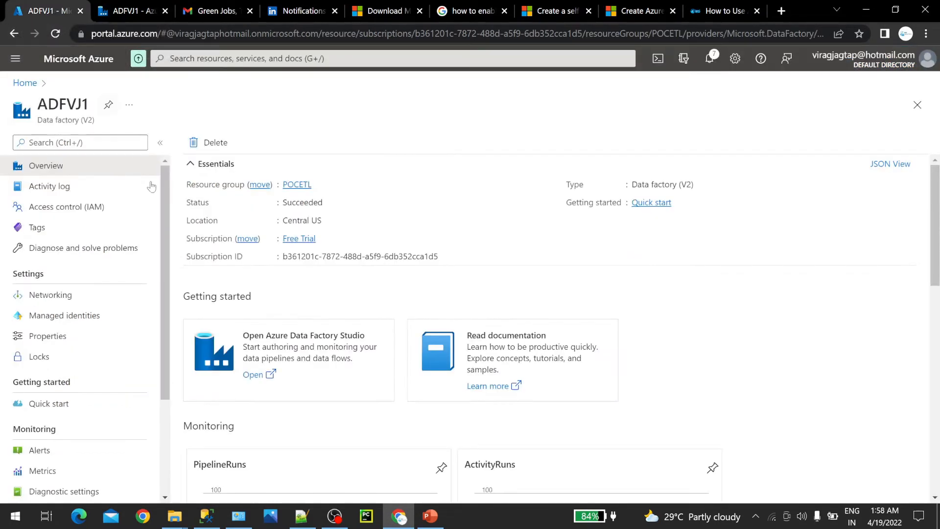
left_click(288, 344)
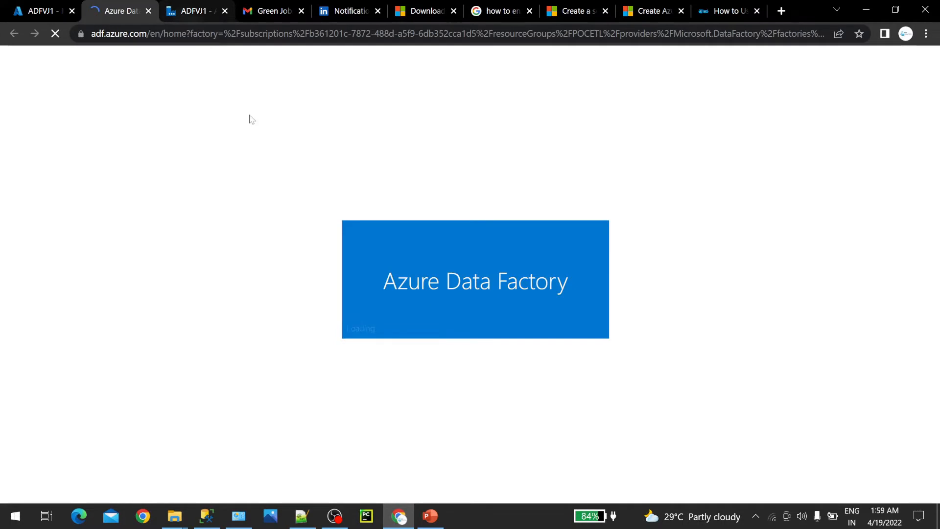
left_click(225, 10)
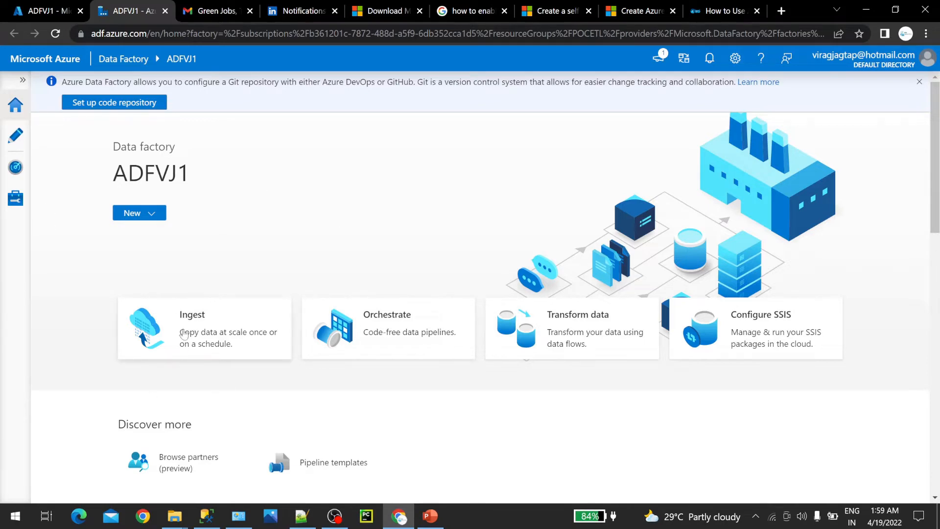
- Look through the studio's home page, authoring resources, pipeline runs and linked services
scroll(183, 329, "down", 5)
scroll(180, 331, "up", 5)
scroll(178, 326, "down", 3)
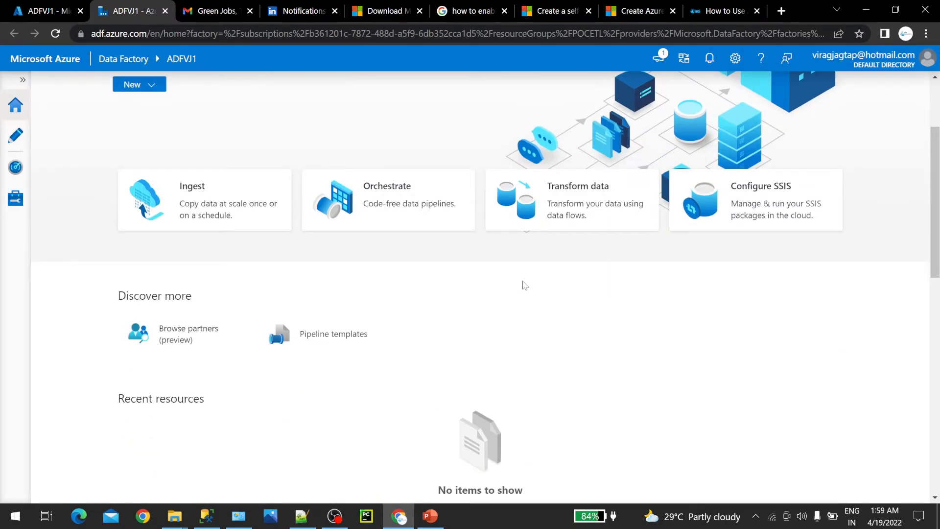
scroll(303, 306, "down", 4)
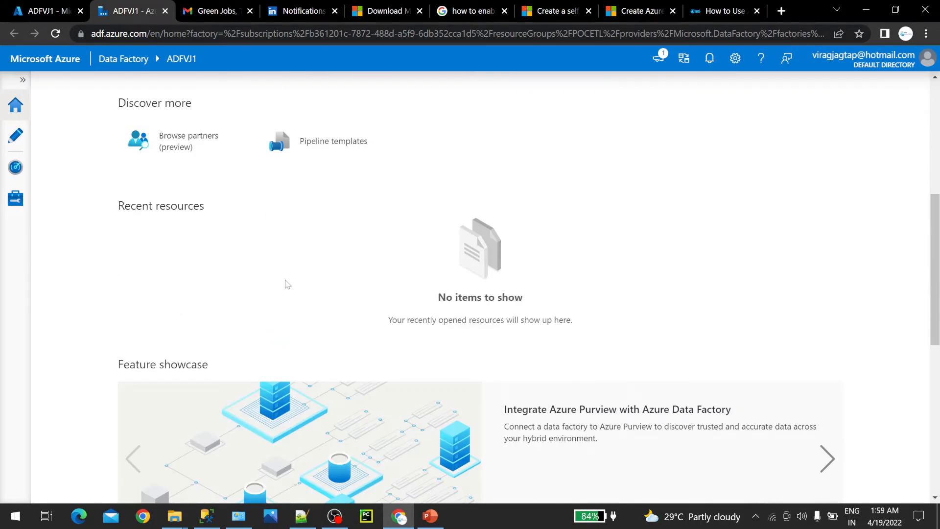
scroll(288, 284, "up", 7)
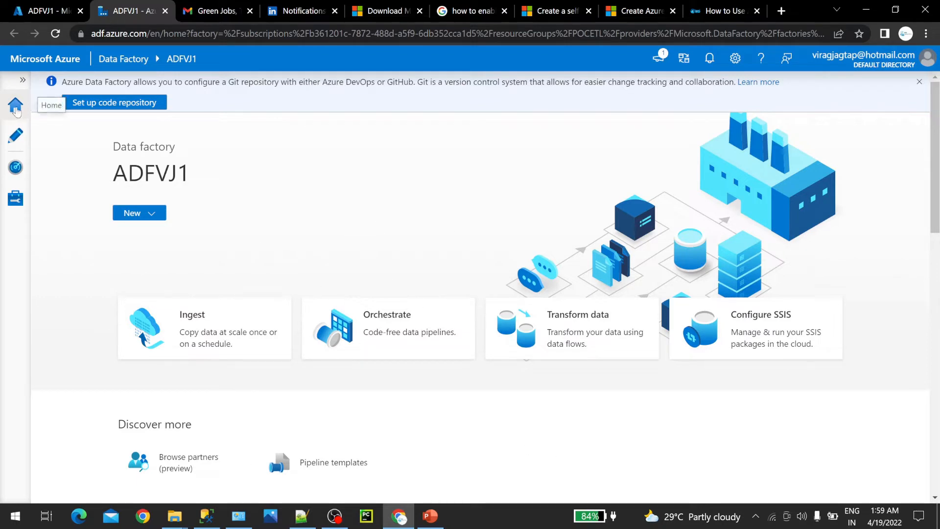
left_click(6, 142)
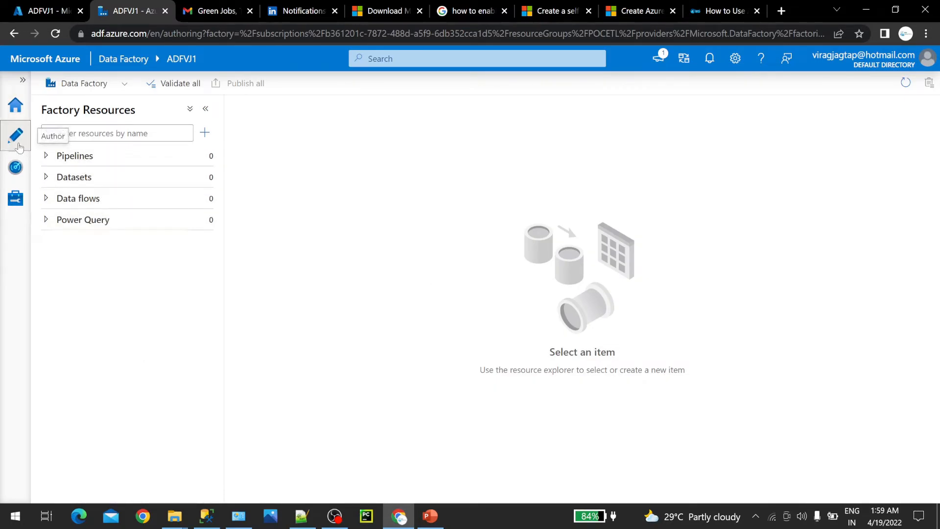
left_click(16, 166)
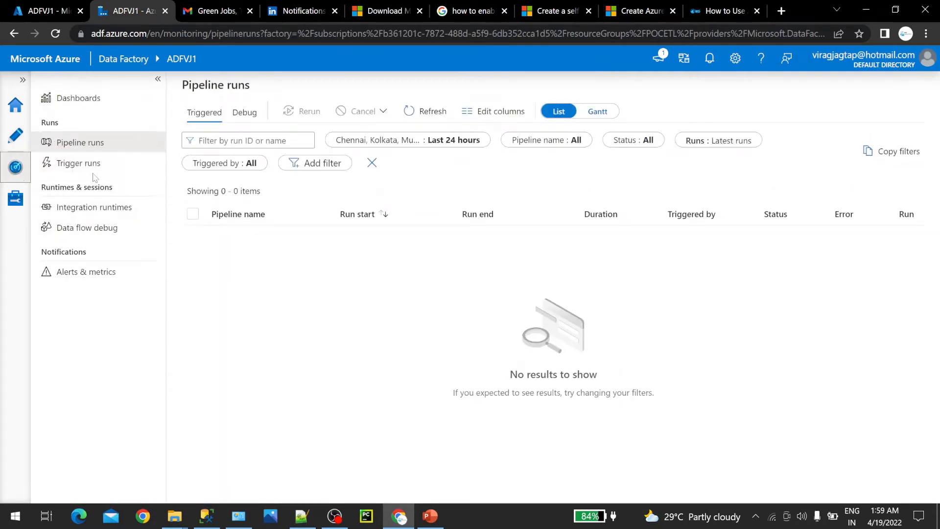
left_click(15, 199)
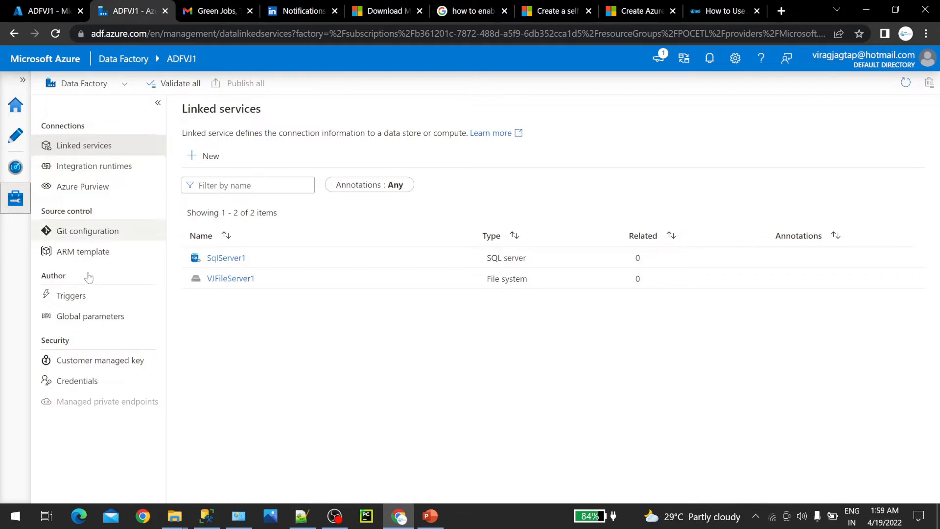
- Start a new integration runtime of the Azure, Self-Hosted kind with Self-Hosted as the network environment
left_click(114, 169)
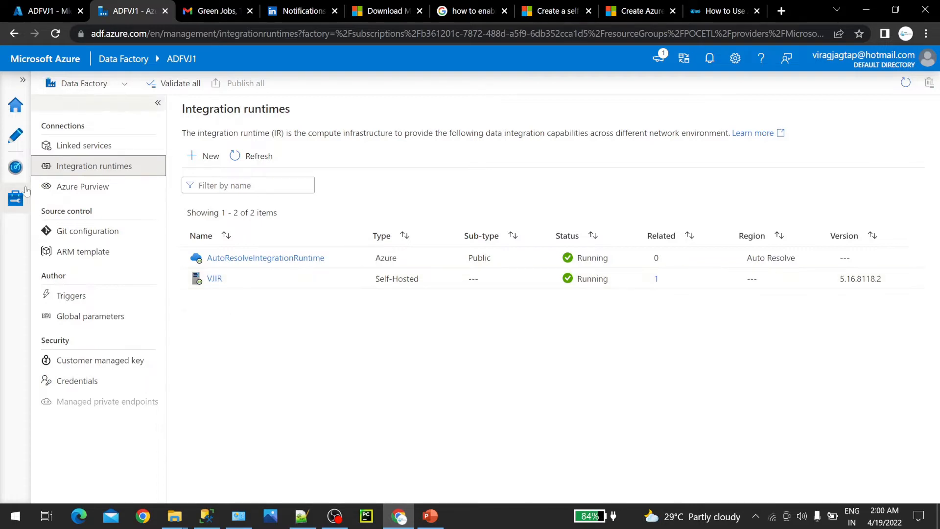
left_click(203, 162)
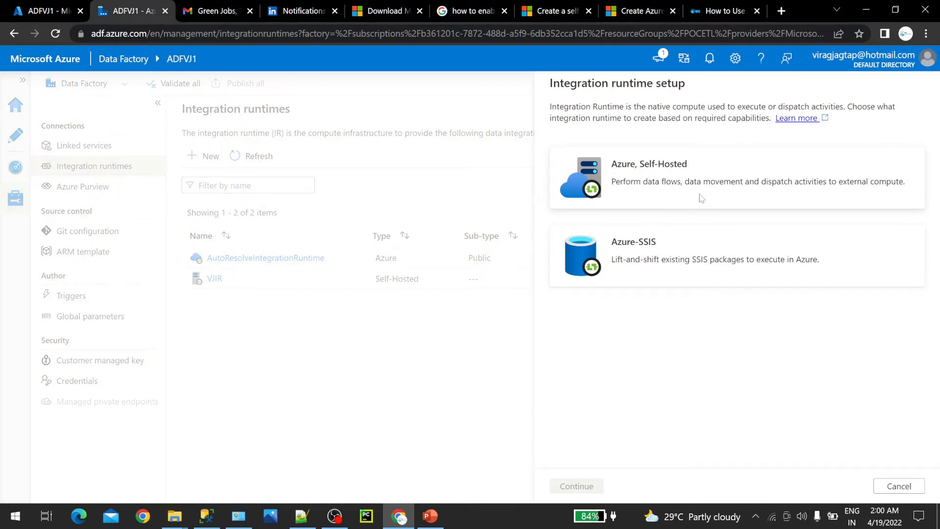
left_click(673, 198)
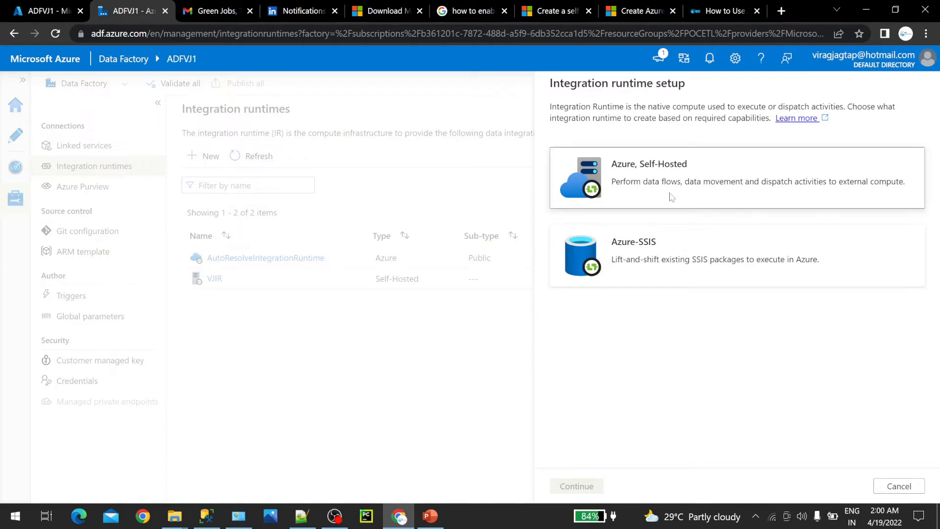
left_click(584, 486)
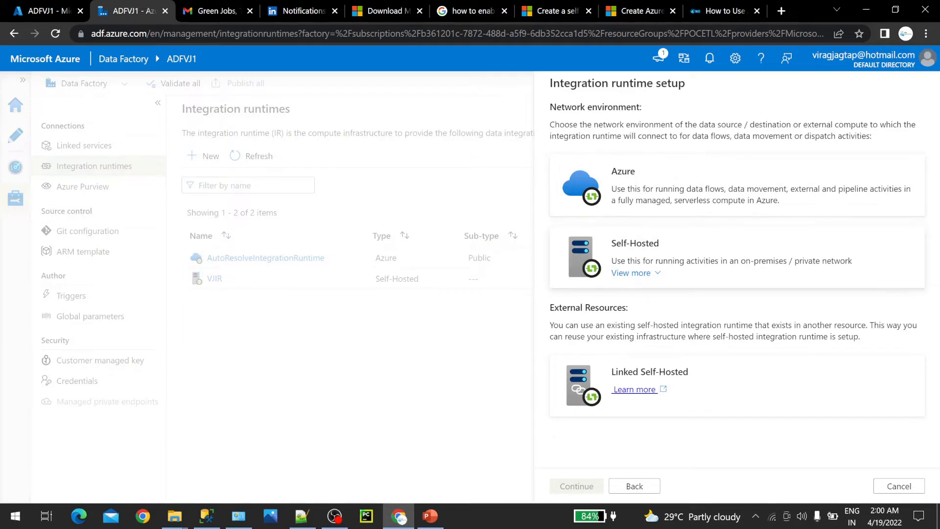
left_click(730, 248)
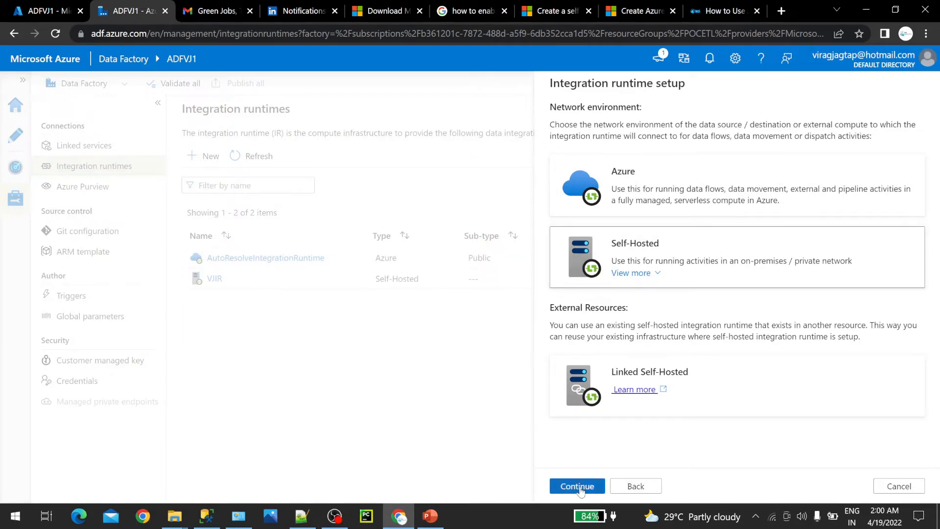
left_click(656, 277)
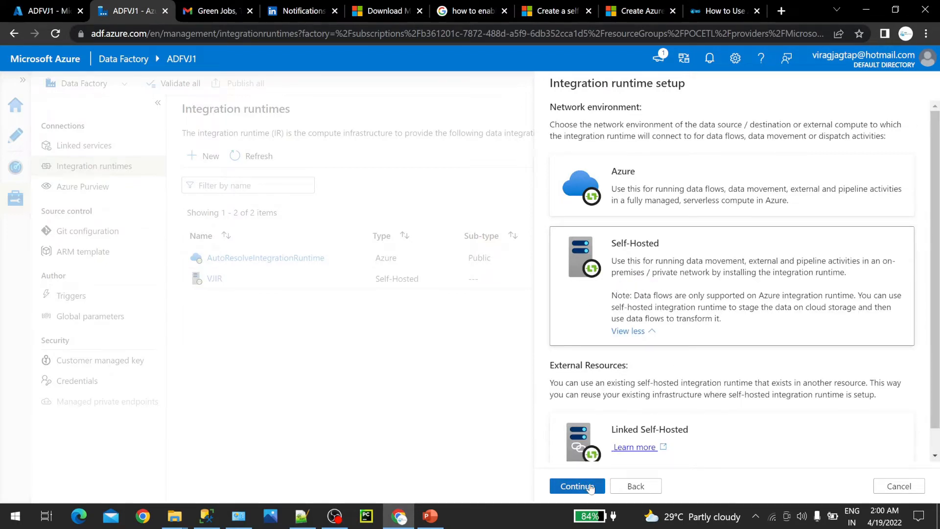
left_click(578, 486)
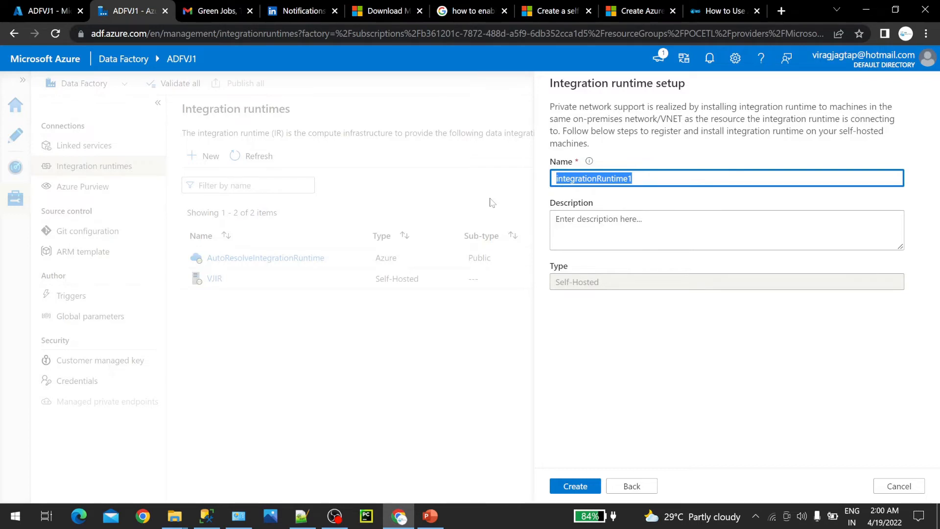
- Name the self-hosted integration runtime VJIR1, use VJIR1 as its description too, and create it
type("VJIR")
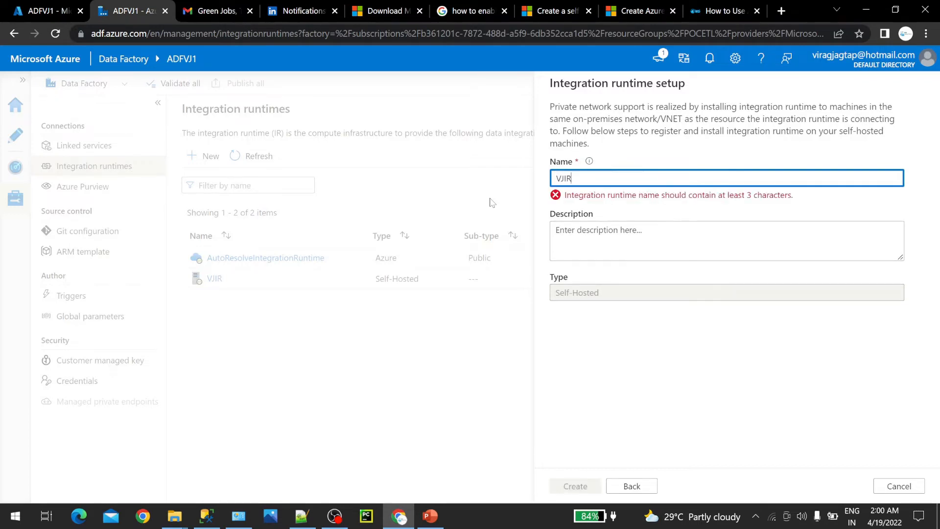
type("1")
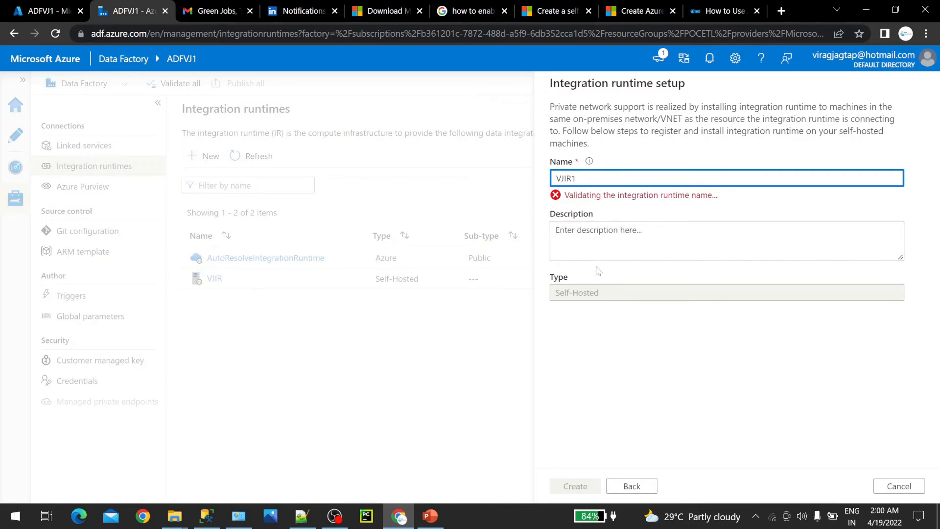
key("Tab")
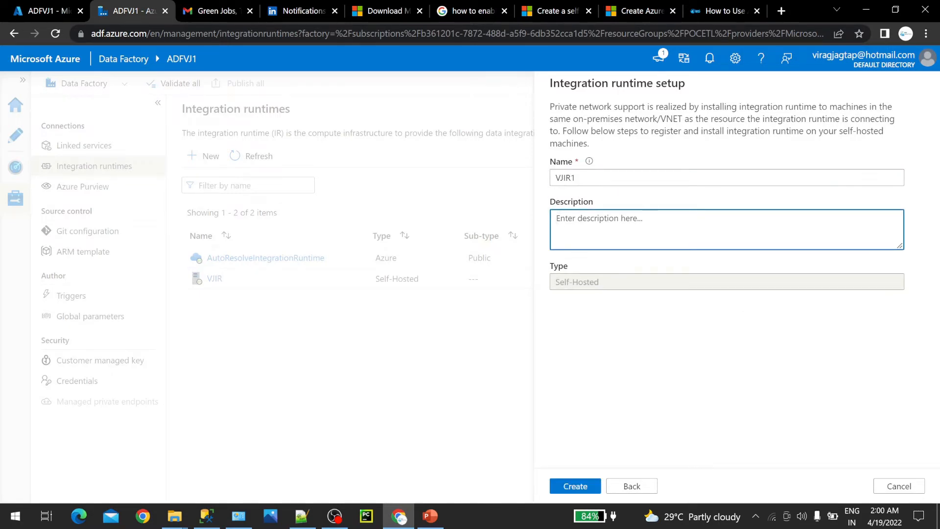
key("shift+Tab")
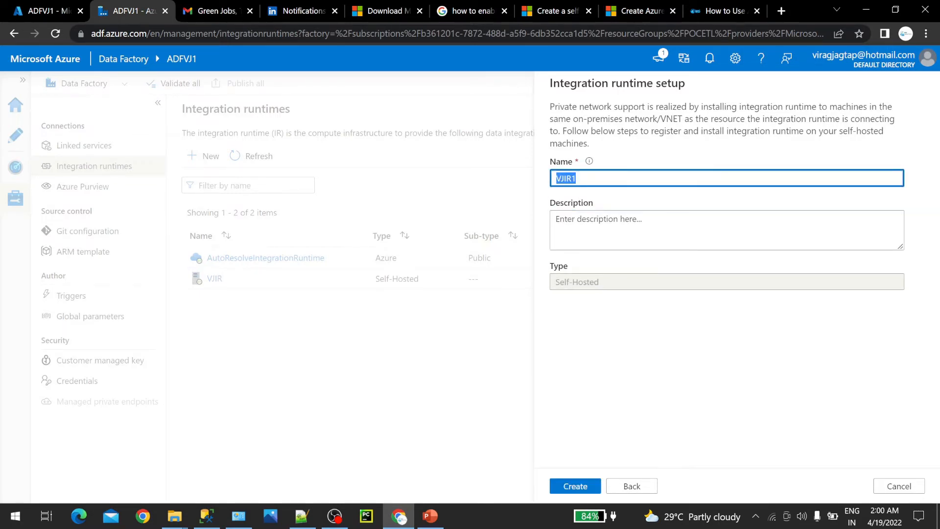
key("ctrl+c")
key("Tab")
key("ctrl+v")
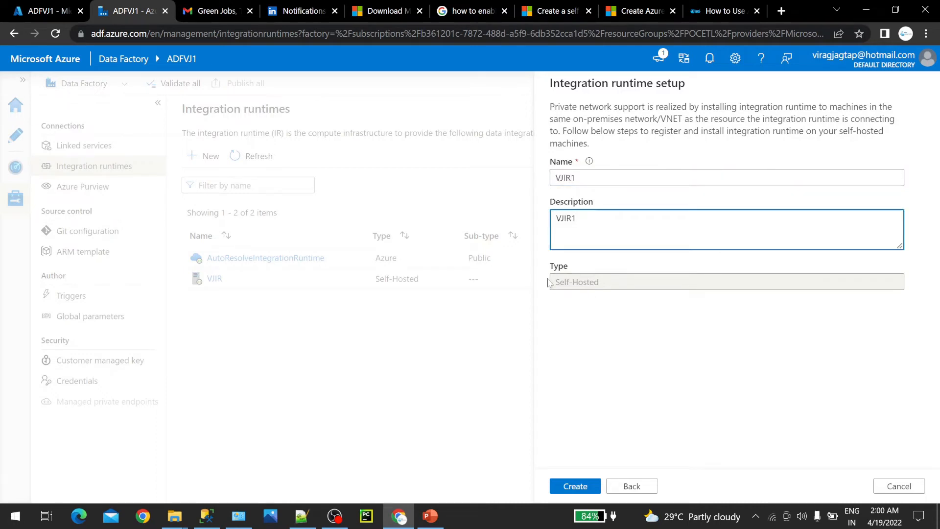
left_click(579, 491)
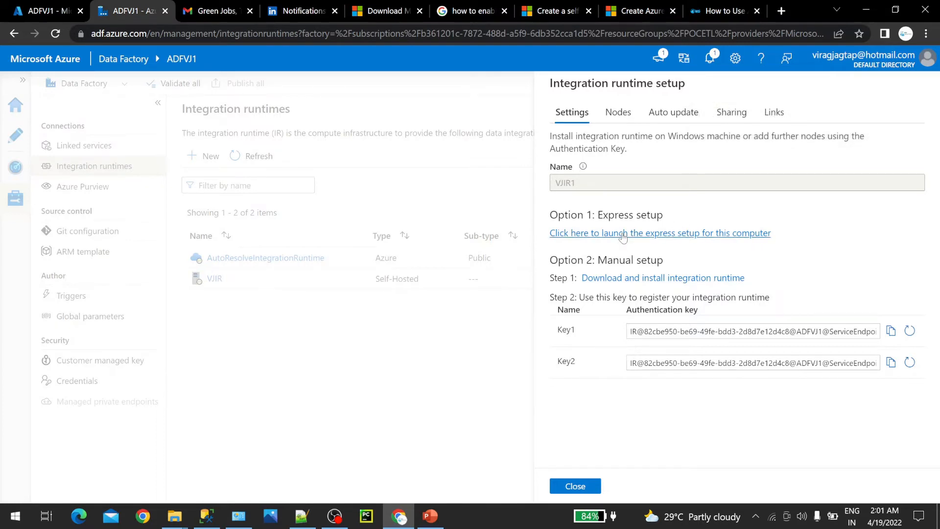
- Open the manual-setup download for Microsoft Integration Runtime and select IntegrationRuntime_5.16.8118.2.msi from the offered files
left_click(613, 278)
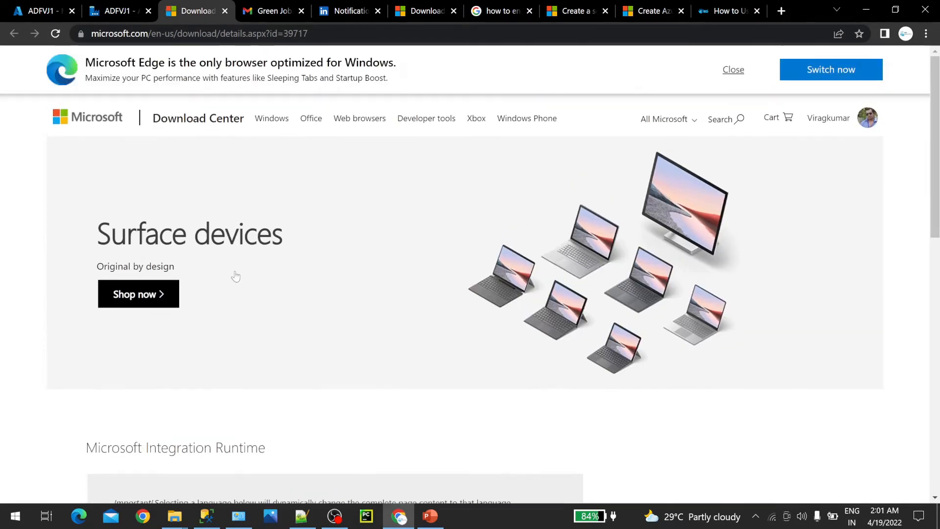
scroll(253, 270, "down", 8)
left_click(483, 144)
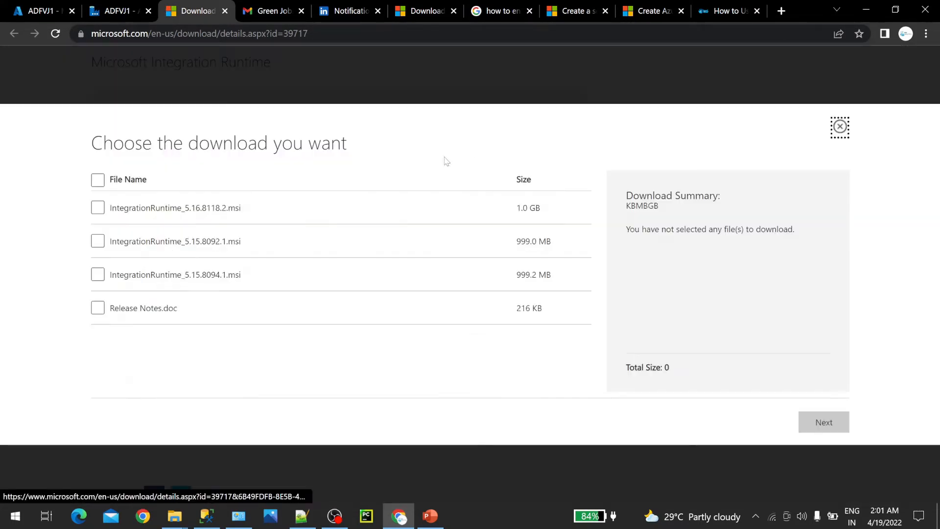
left_click(100, 208)
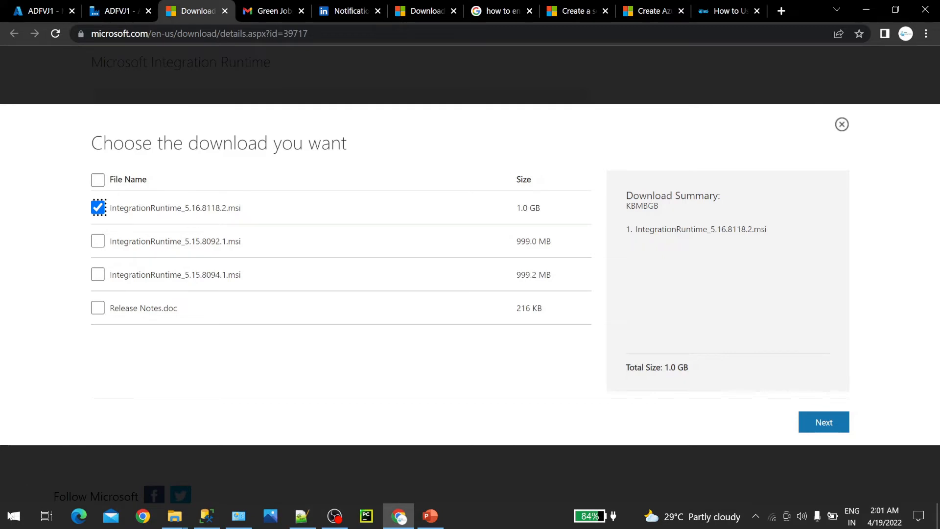
- Open the installed Microsoft Integration Runtime Configuration Manager and check the self-hosted node's connection details
left_click(14, 516)
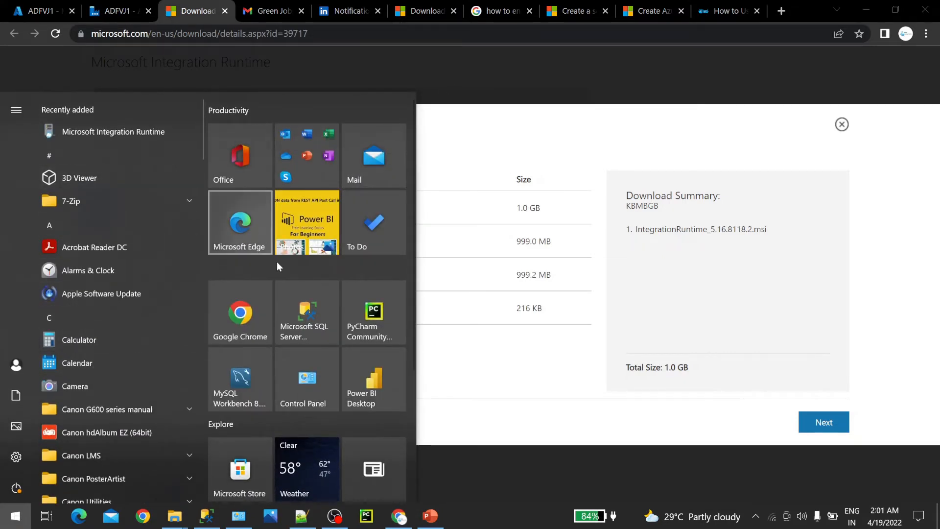
left_click(89, 133)
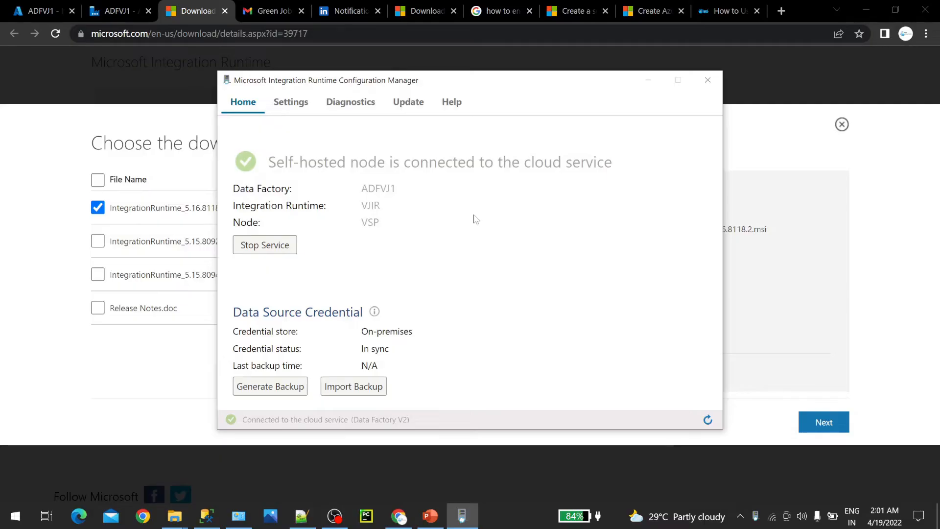
left_click_drag(412, 79, 504, 98)
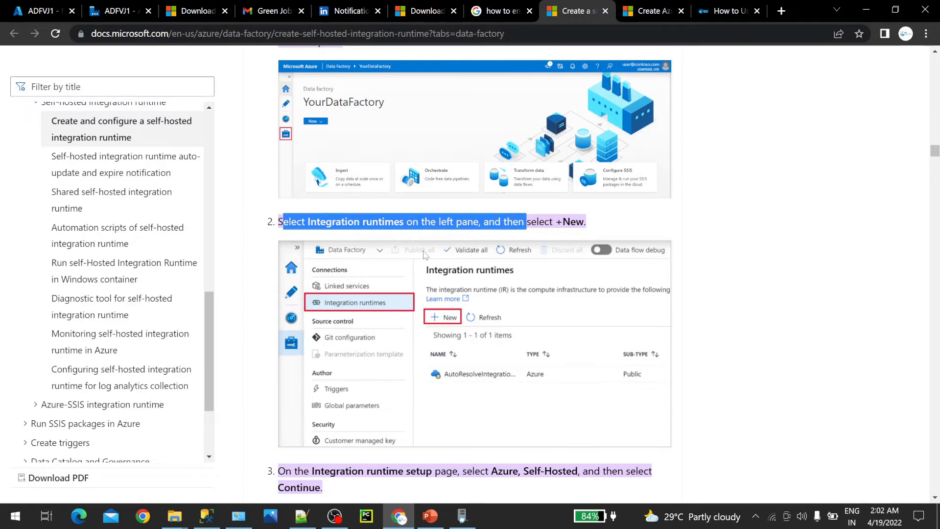
- Read the Microsoft guide on self-hosted integration runtimes, from the Self-Hosted selection through manual setup to registration with the authentication key
scroll(325, 206, "down", 4)
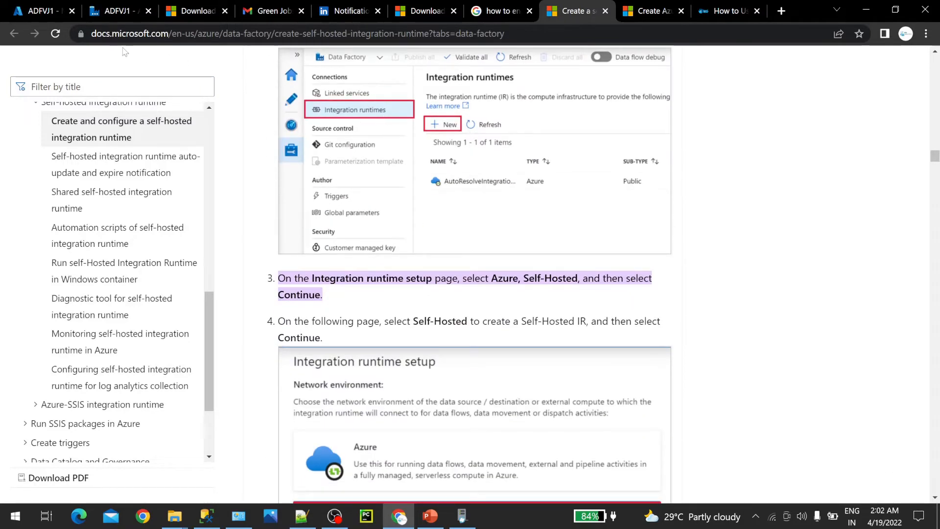
scroll(441, 186, "down", 5)
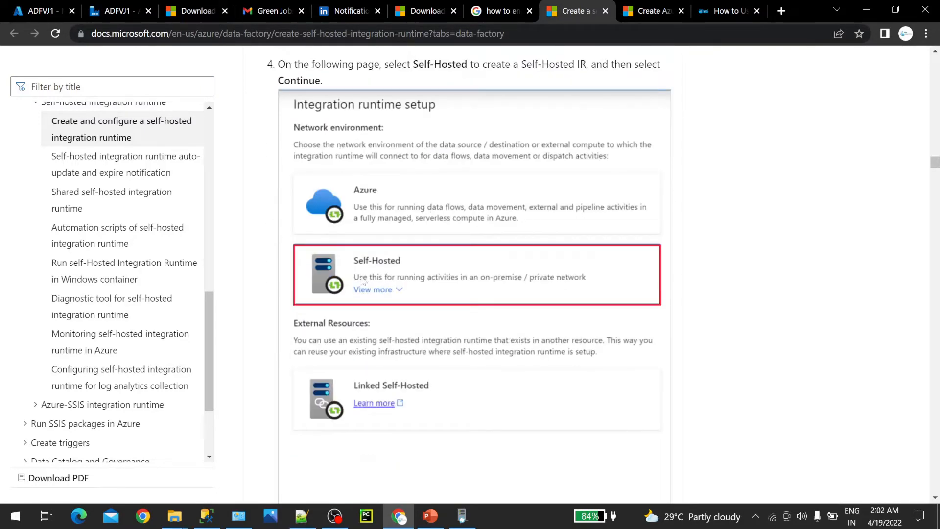
scroll(362, 280, "down", 14)
scroll(317, 240, "up", 3)
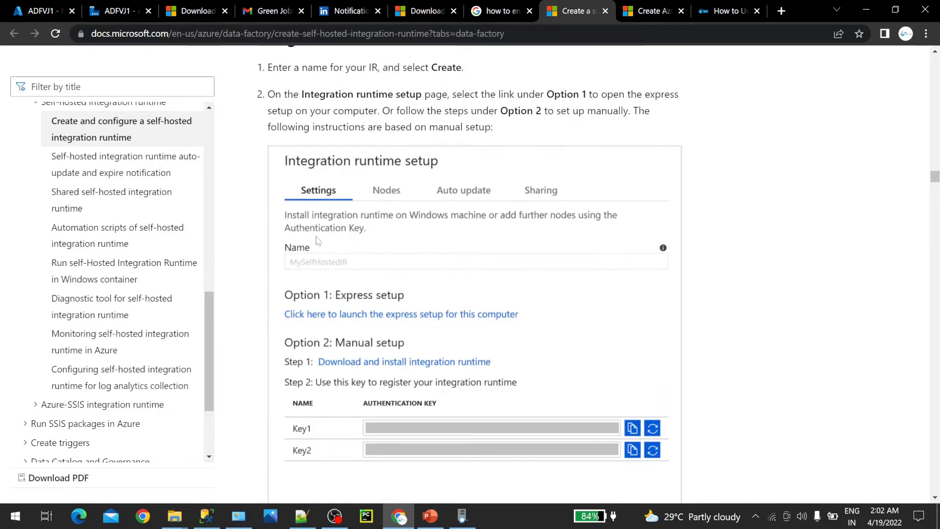
scroll(371, 287, "down", 1)
scroll(508, 384, "down", 4)
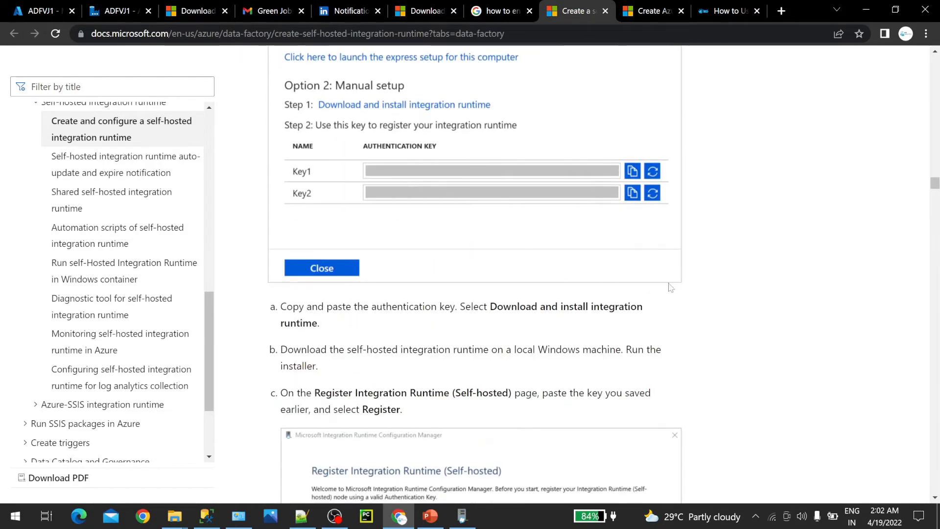
scroll(424, 309, "down", 4)
scroll(424, 308, "up", 1)
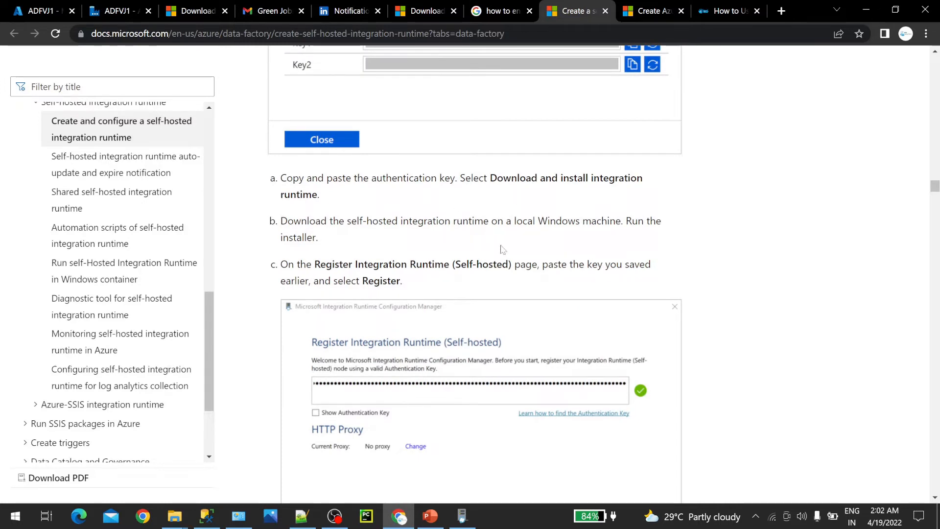
- Read the guide's instructions on registering with the key, the registration result window, and managing an existing runtime via local PowerShell
scroll(414, 292, "down", 2)
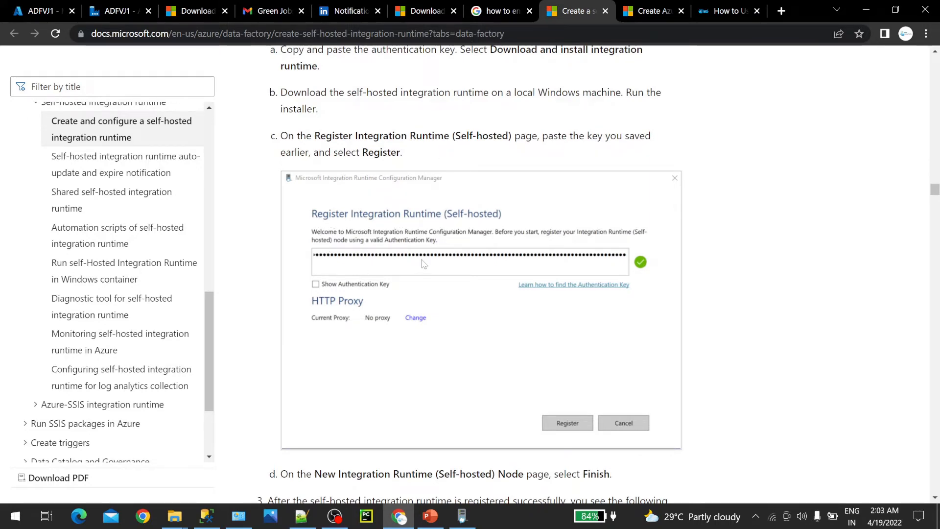
scroll(424, 269, "up", 10)
scroll(395, 303, "down", 3)
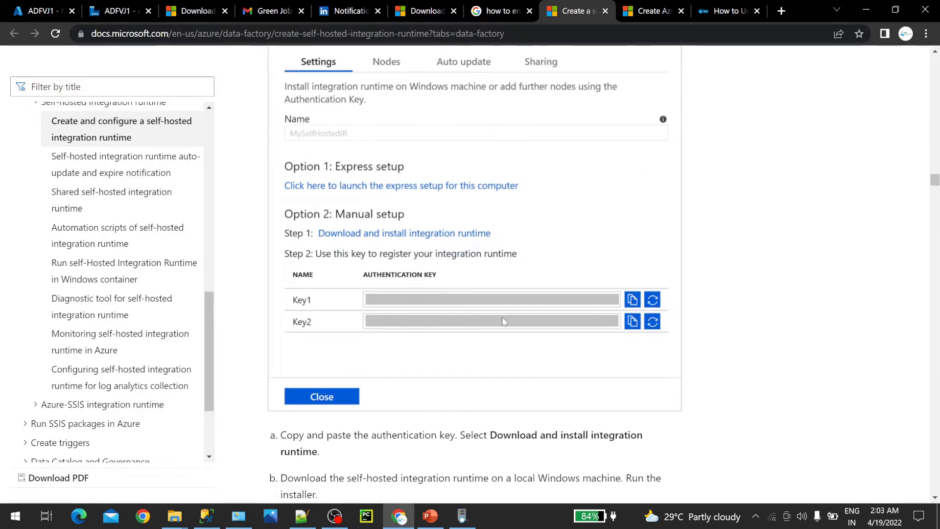
scroll(636, 306, "down", 10)
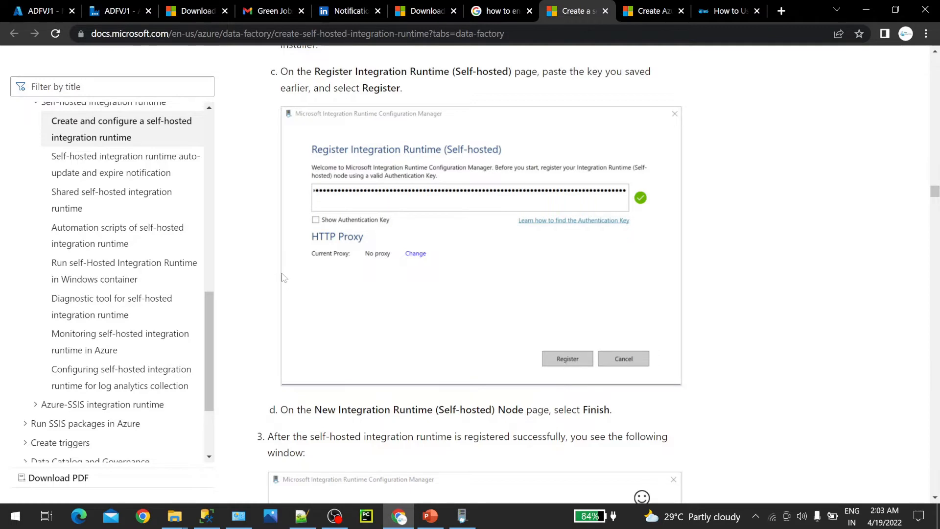
scroll(283, 278, "down", 7)
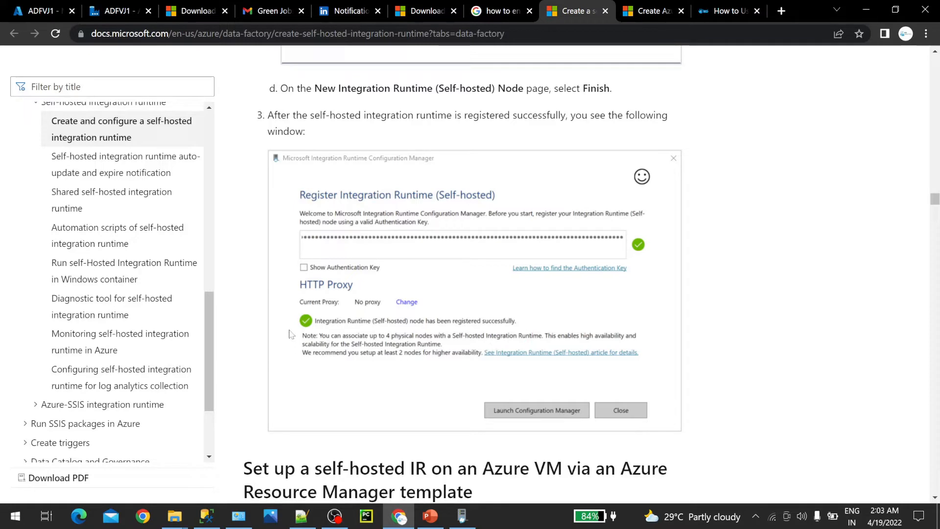
scroll(499, 333, "down", 1)
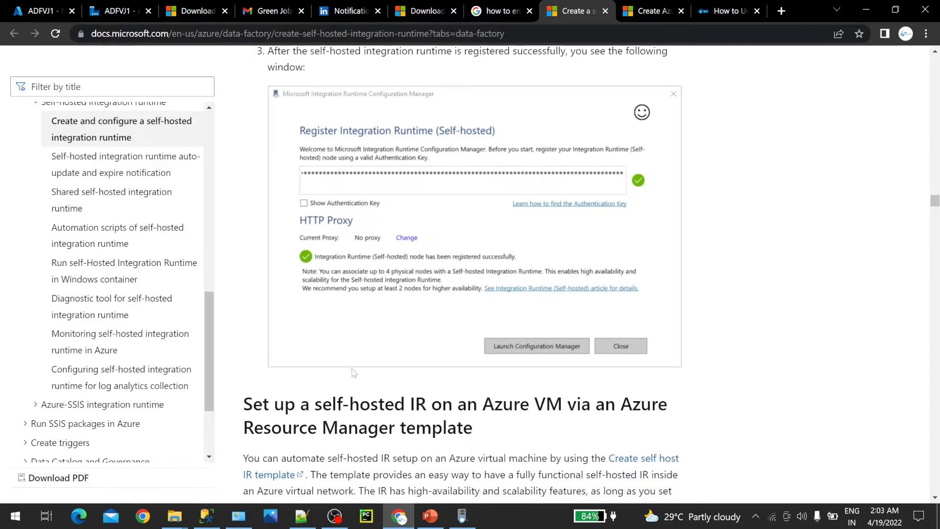
scroll(354, 373, "down", 3)
scroll(367, 293, "down", 4)
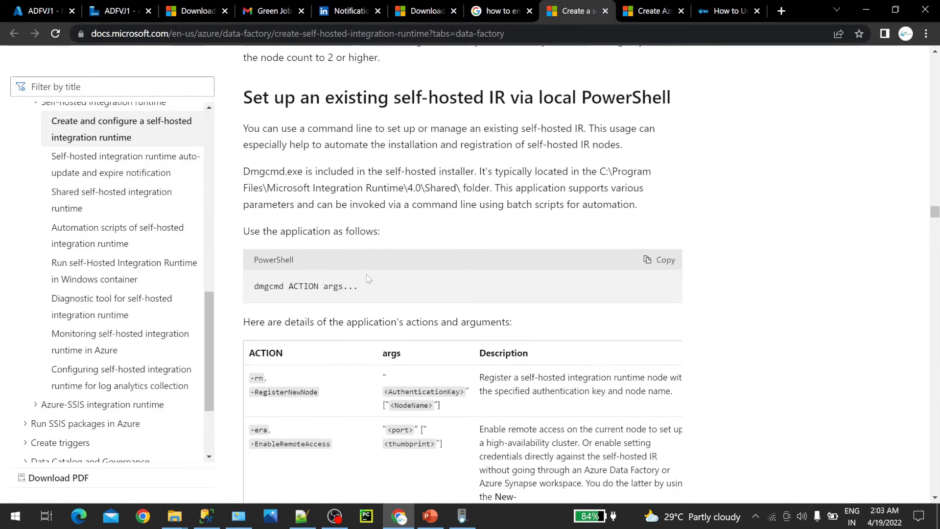
scroll(368, 278, "down", 10)
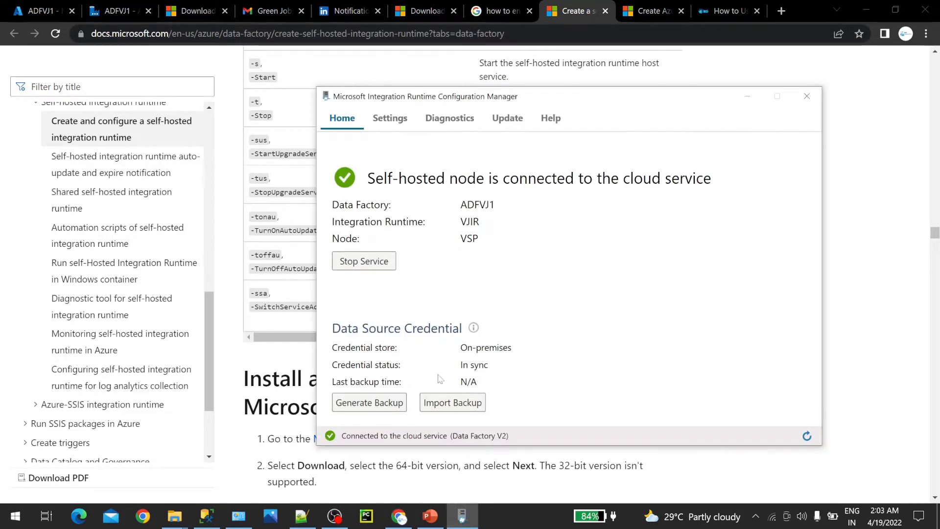
- Look through the settings, diagnostics, update and help pages of Microsoft Integration Runtime Configuration Manager, returning to the home page
left_click(390, 118)
left_click(449, 118)
left_click(508, 118)
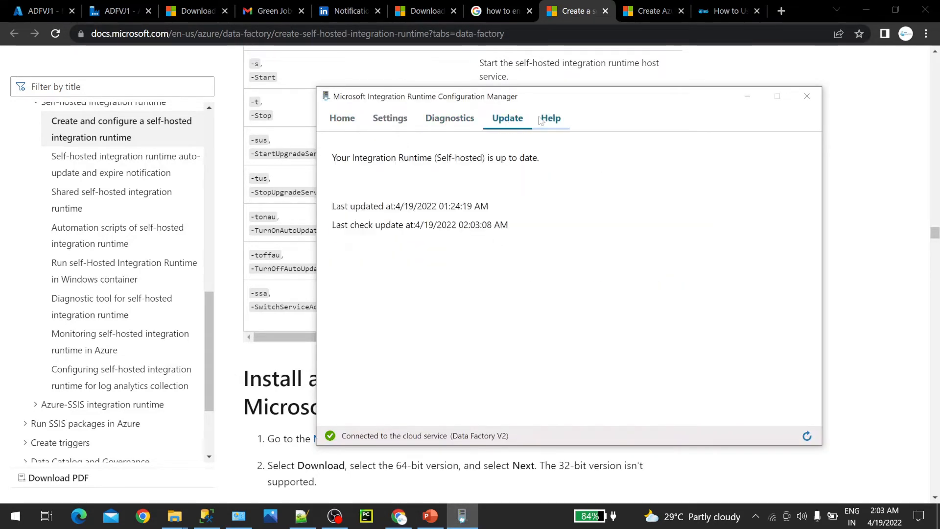
left_click(541, 120)
left_click(342, 118)
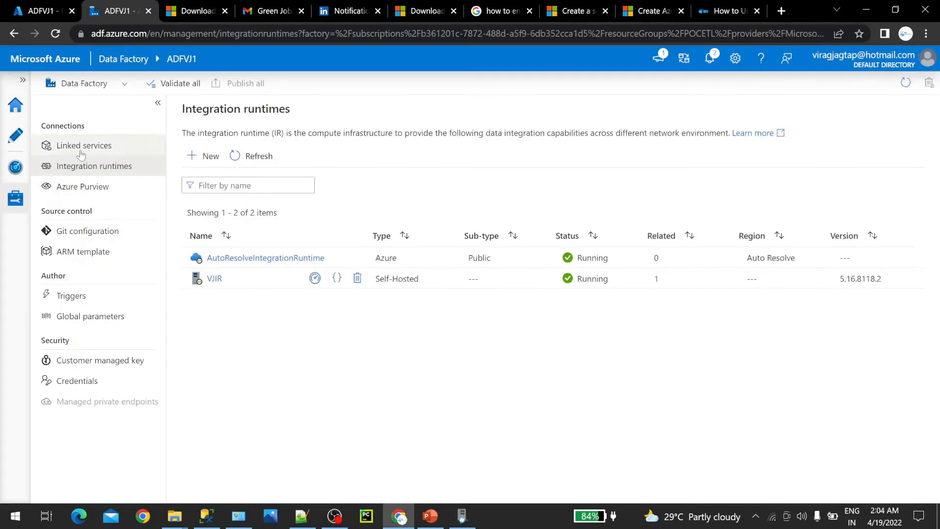
- Start a new File system linked service in ADFVJ1, named FileServer1 and connected via the VJIR integration runtime
left_click(84, 145)
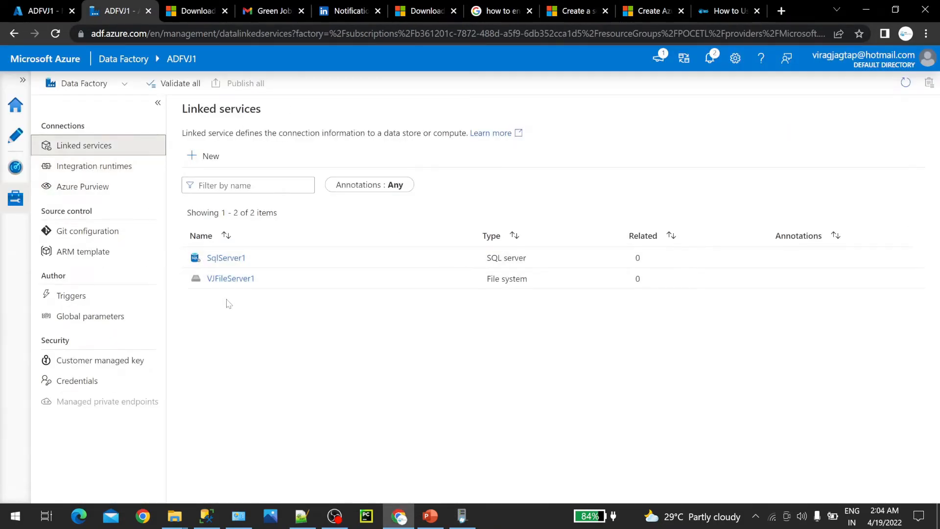
left_click(203, 156)
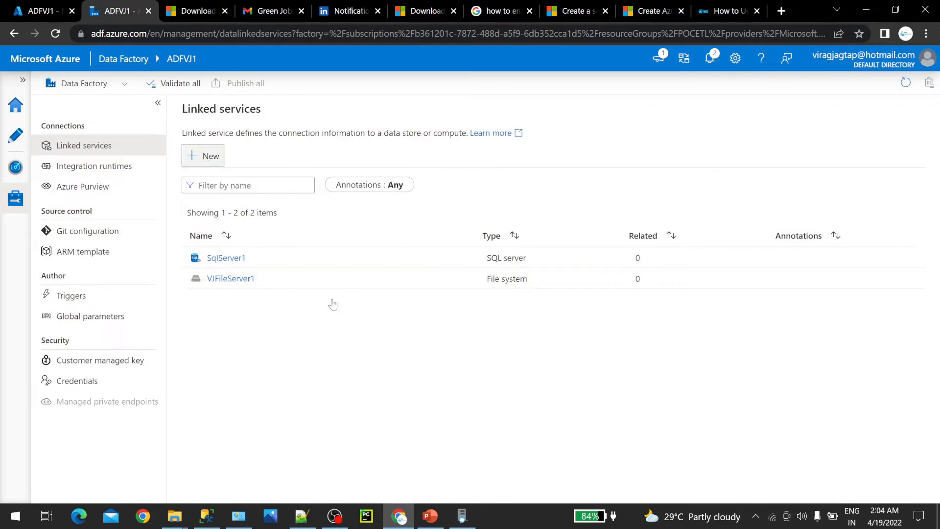
left_click(677, 163)
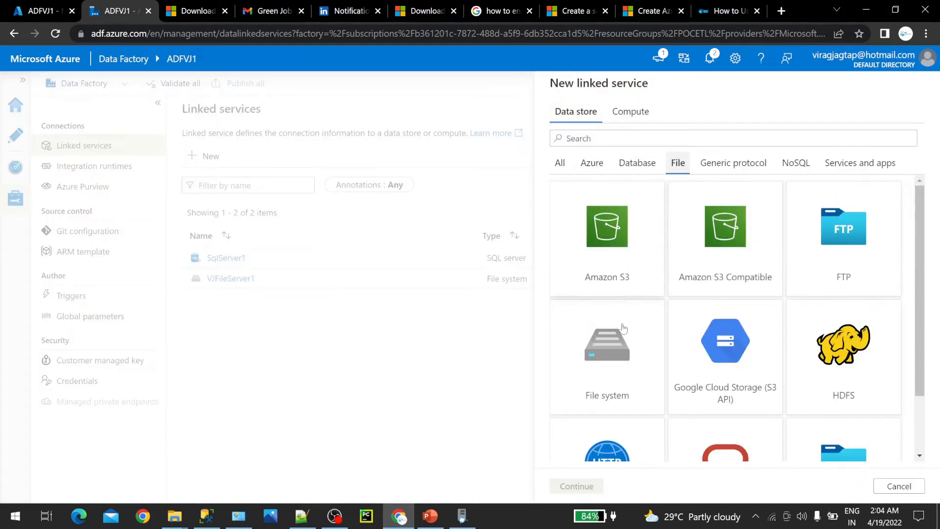
left_click(607, 358)
left_click(577, 486)
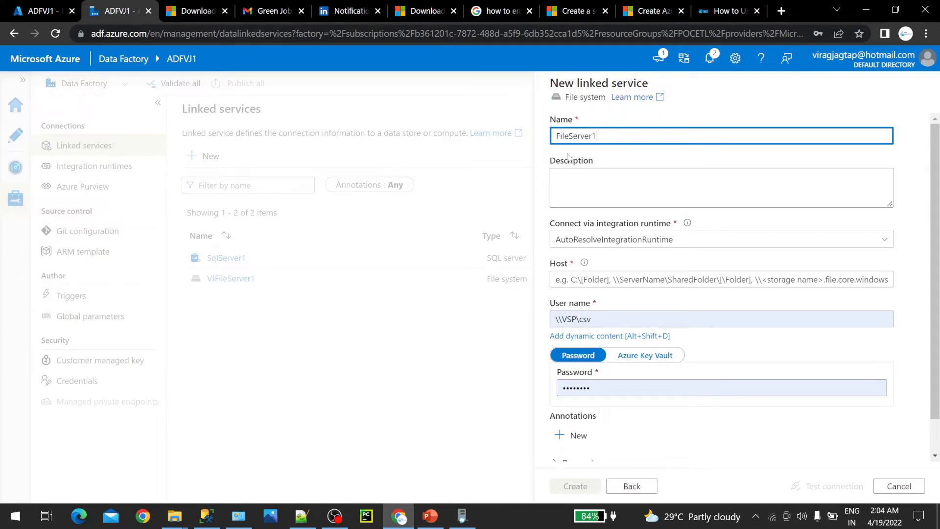
left_click(579, 244)
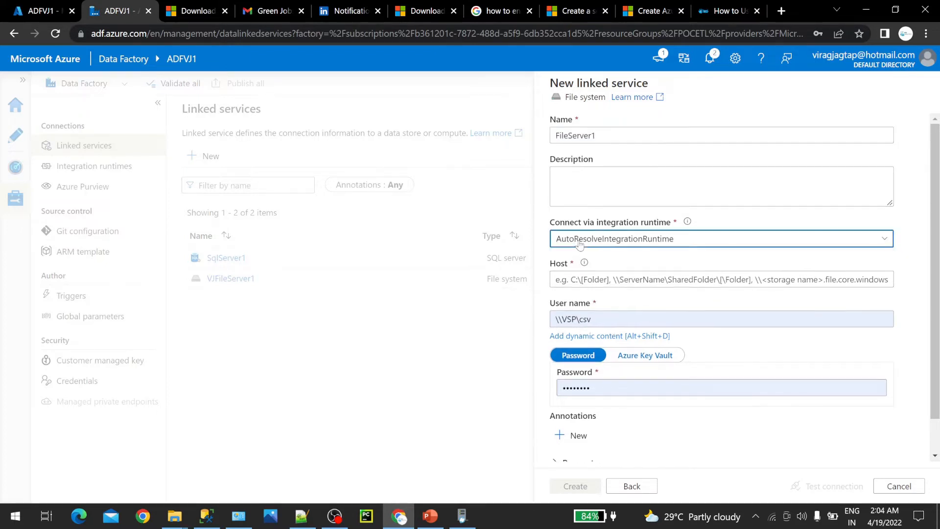
left_click(577, 298)
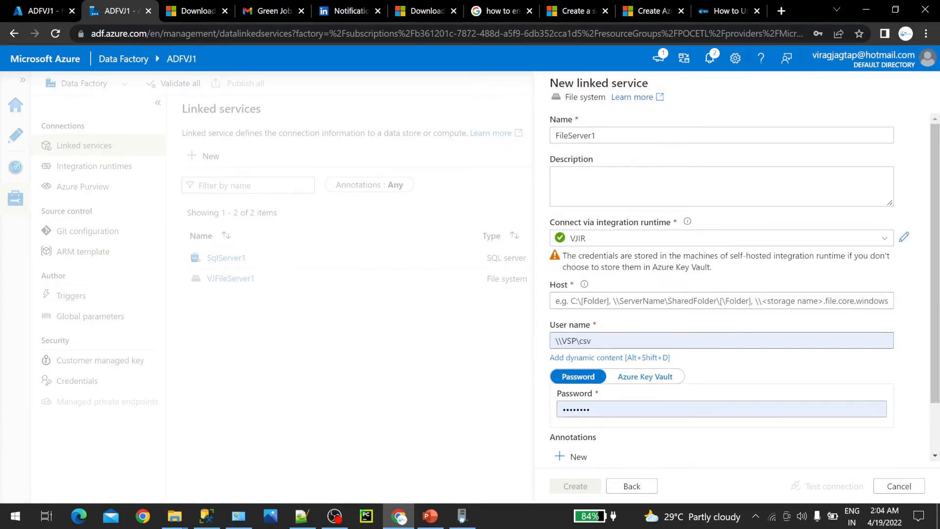
- Copy the prefilled path \\VSP\csv from the user name and use it as the linked service's host
left_click_drag(606, 342, 520, 349)
right_click(585, 341)
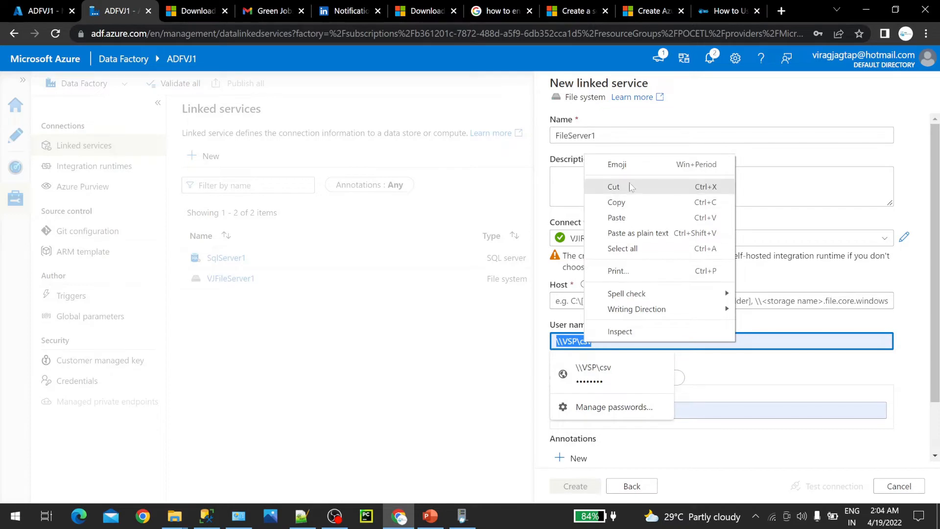
left_click(622, 203)
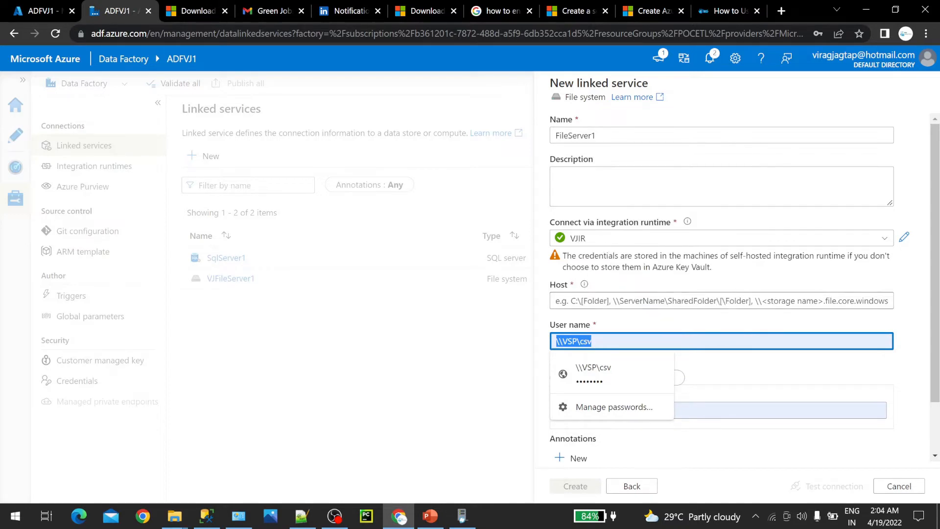
left_click(610, 301)
left_click(584, 286)
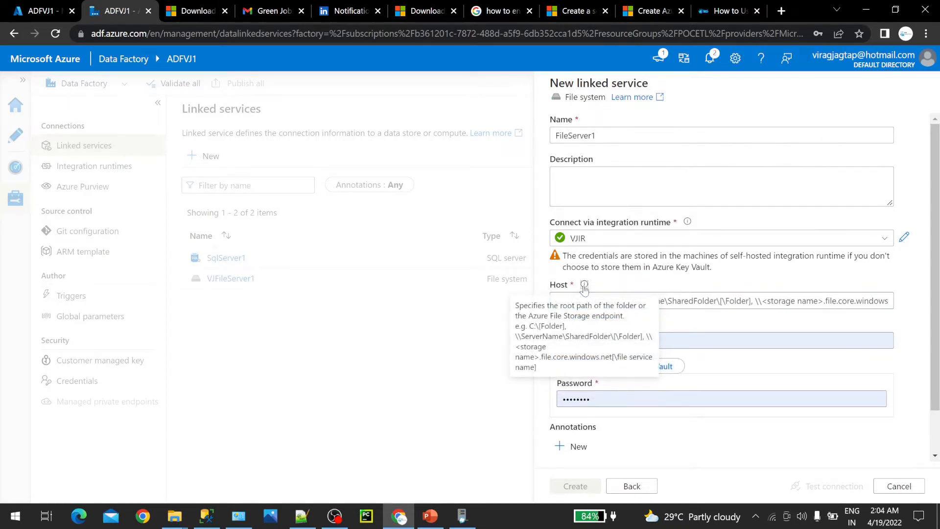
left_click(631, 302)
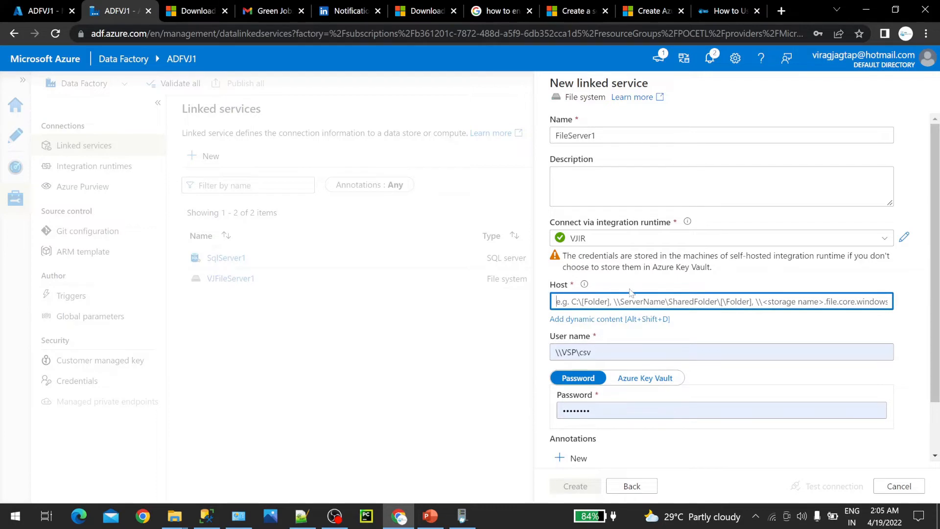
key("ctrl+v")
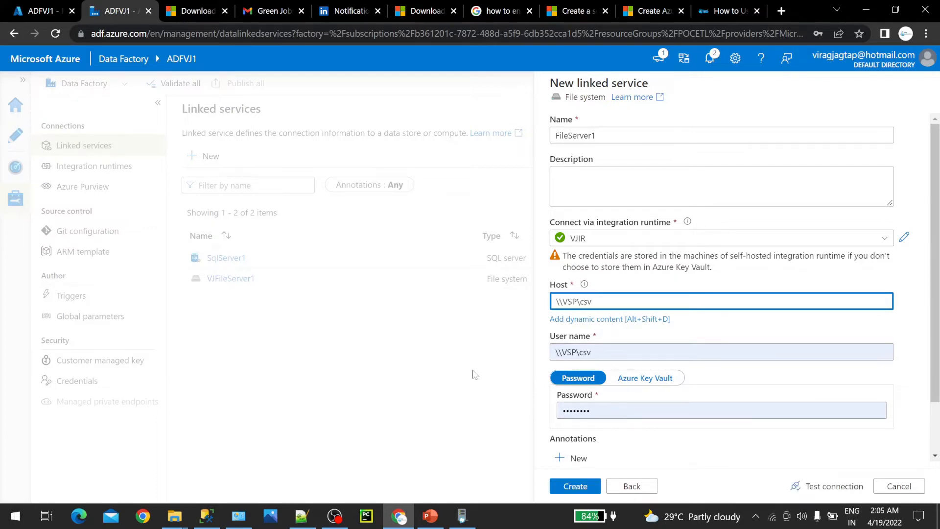
- Replace the prefilled user name with the Windows account name, prefixed by the computer name VSP and a backslash
key("Tab")
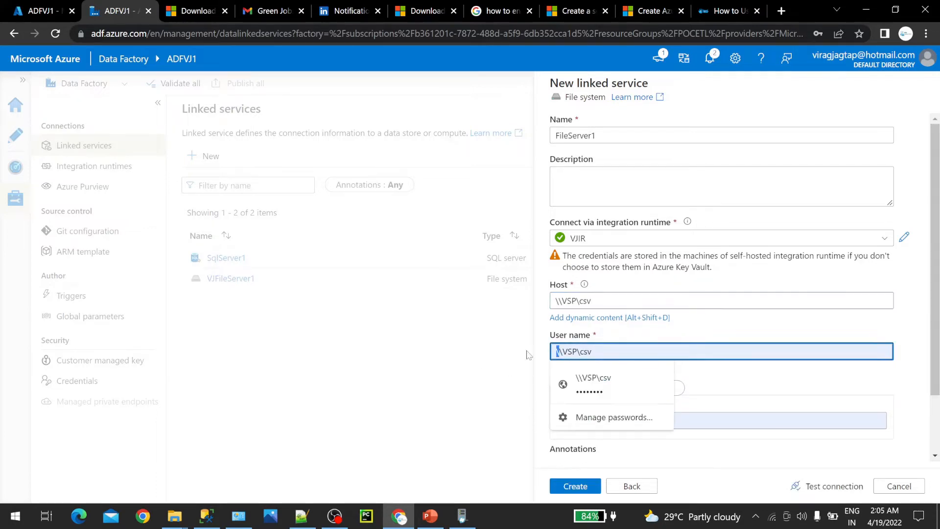
key("Delete")
key("Delete")
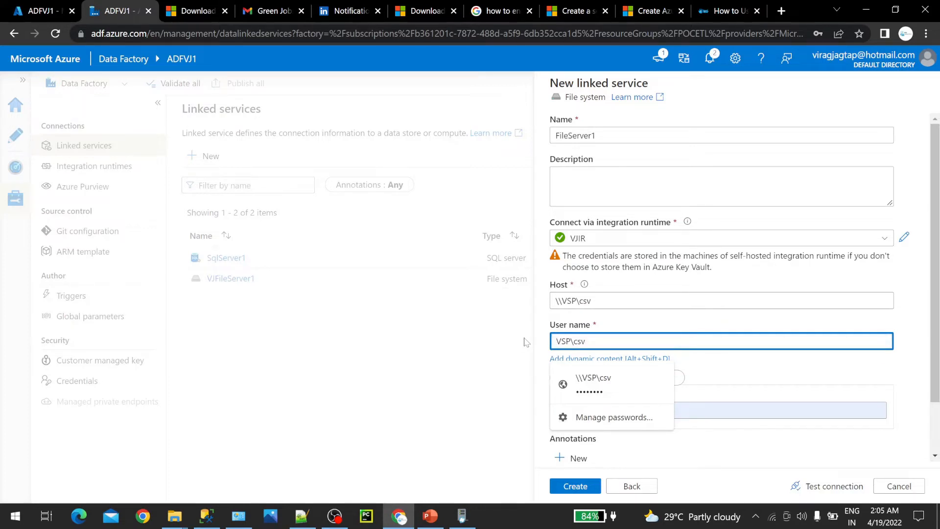
key("End")
key("ctrl+shift+Left")
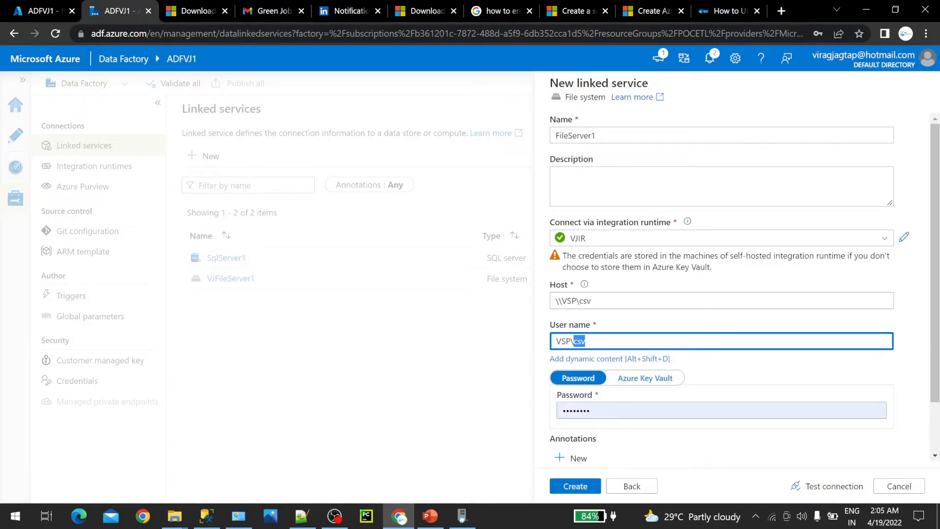
key("BackSpace")
type("Ishani")
left_click(483, 402)
scroll(559, 374, "down", 2)
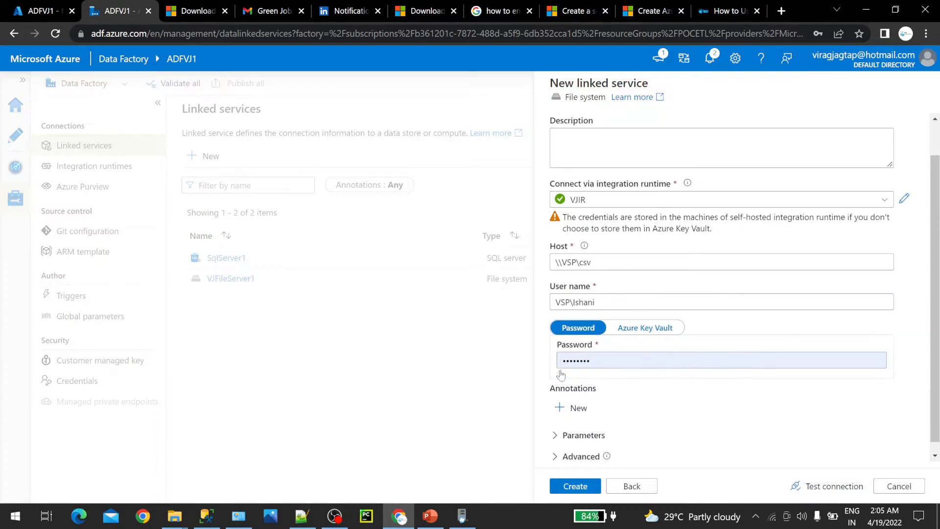
scroll(568, 343, "up", 2)
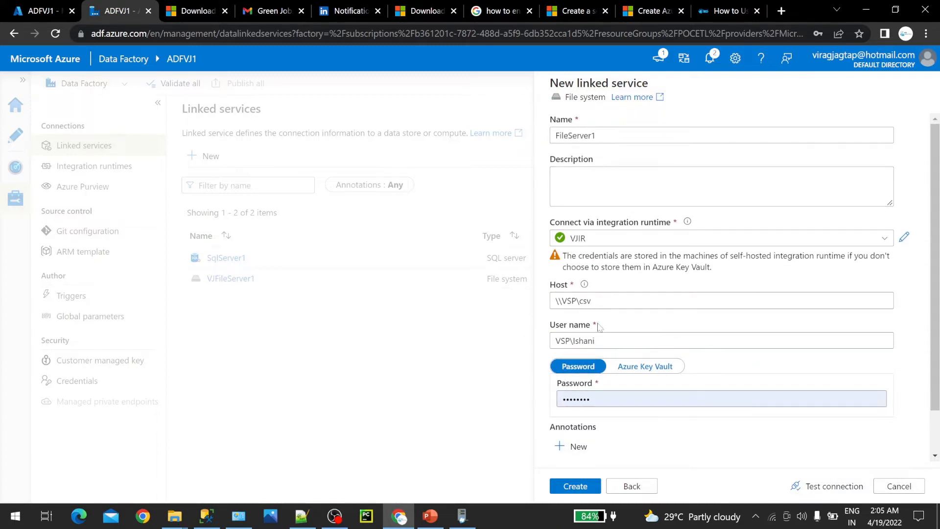
- In File Explorer, check the sharing permissions and network path of the csv folder on drive D, changing nothing
triple_click(558, 301)
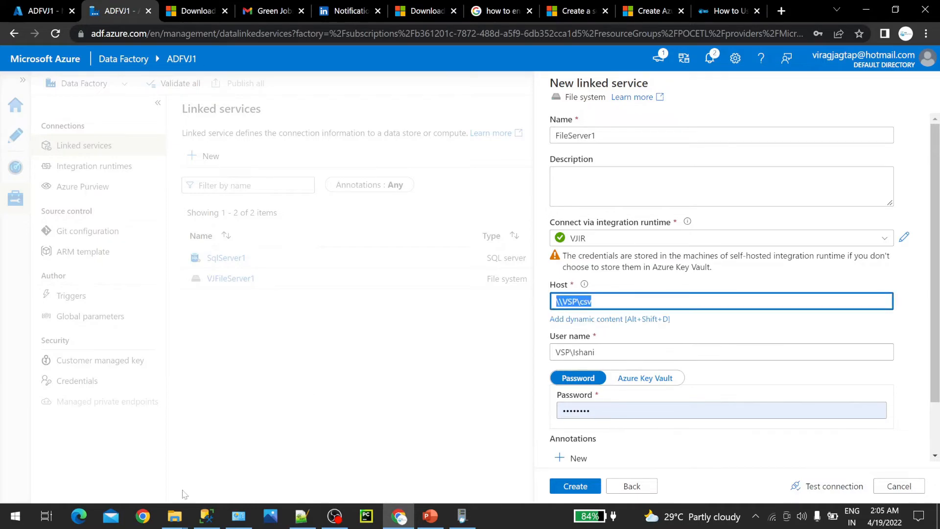
mouse_move(174, 515)
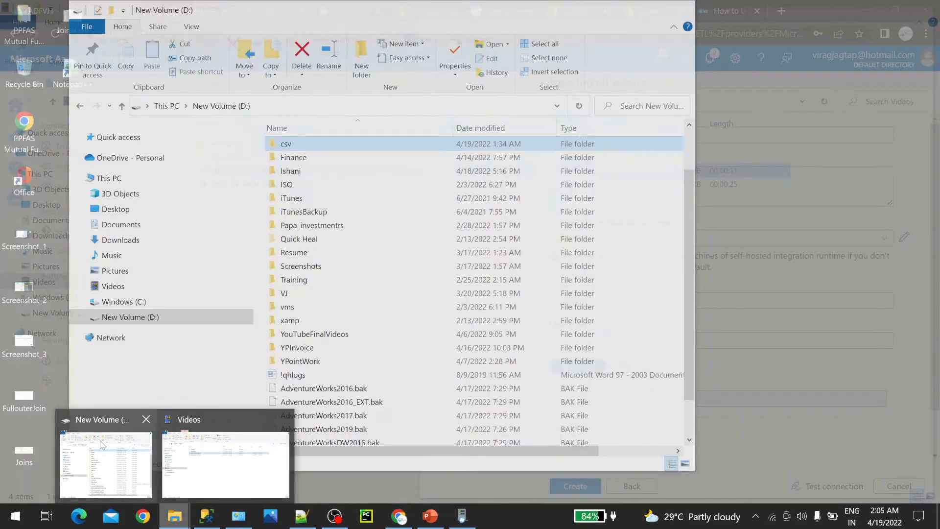
left_click(101, 446)
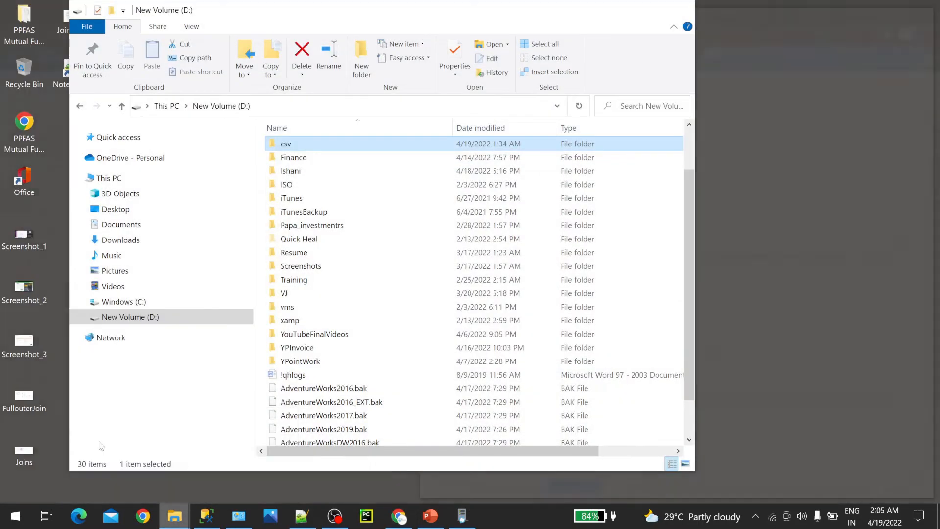
right_click(293, 145)
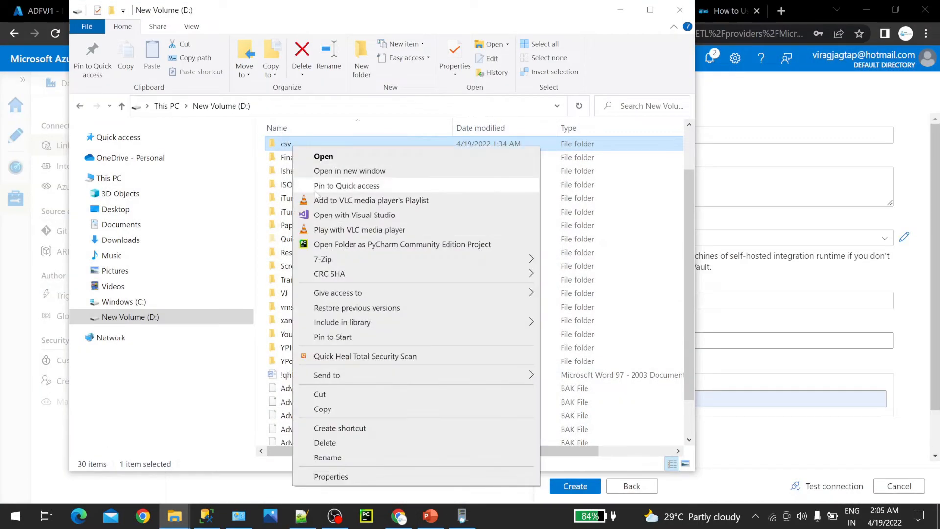
left_click(331, 476)
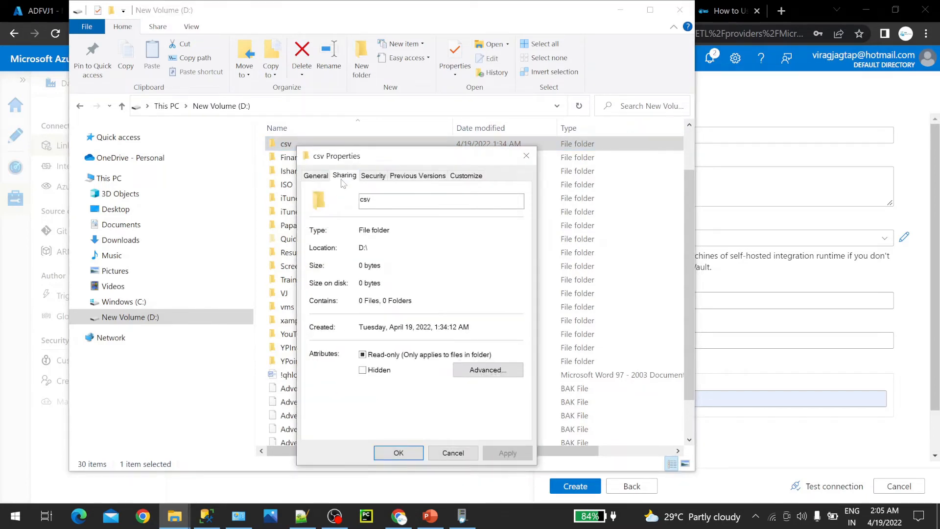
left_click(344, 175)
left_click(342, 265)
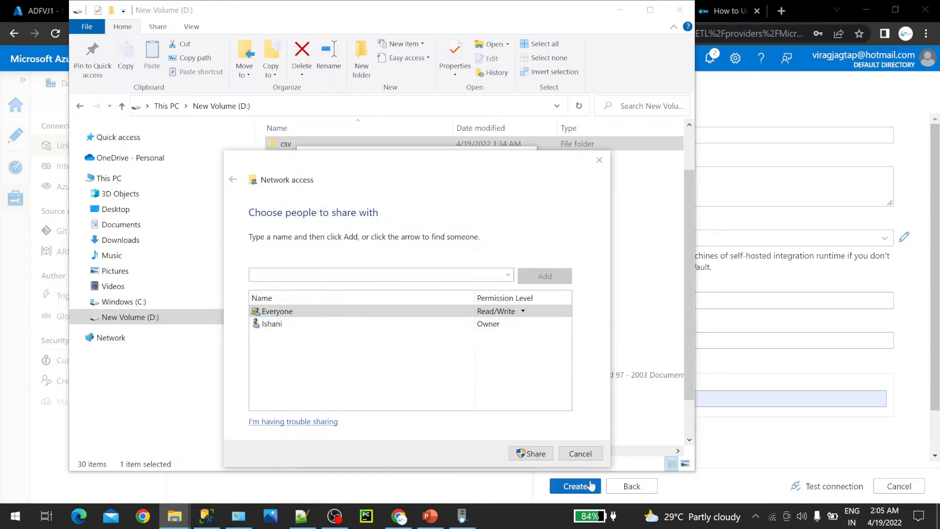
left_click(580, 453)
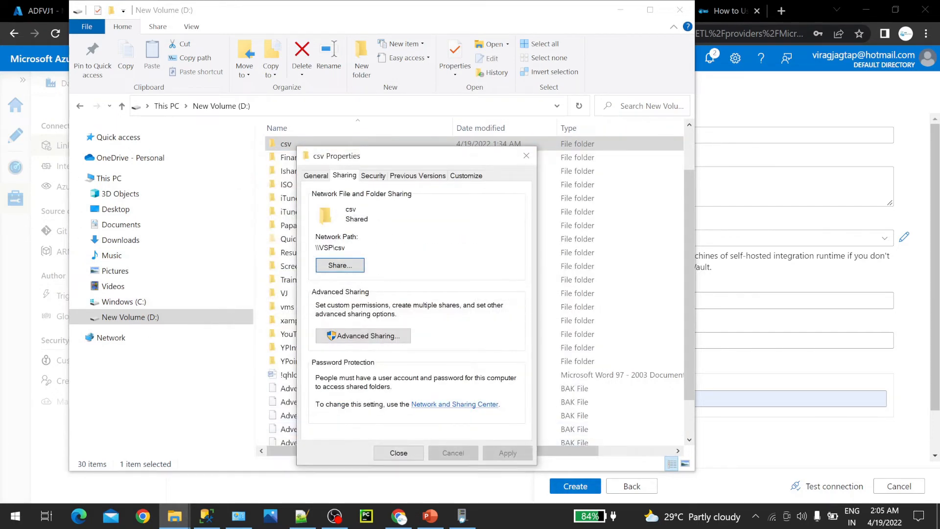
double_click(333, 247)
left_click(414, 453)
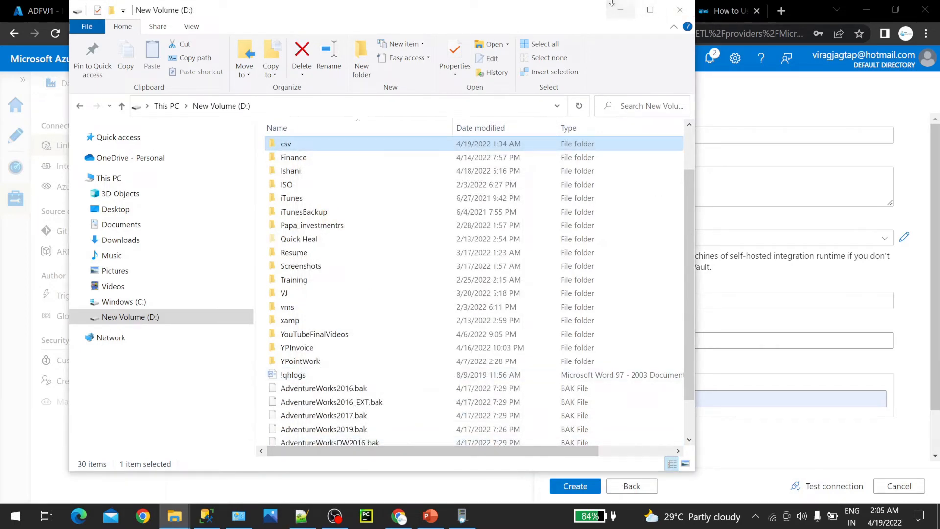
left_click(680, 10)
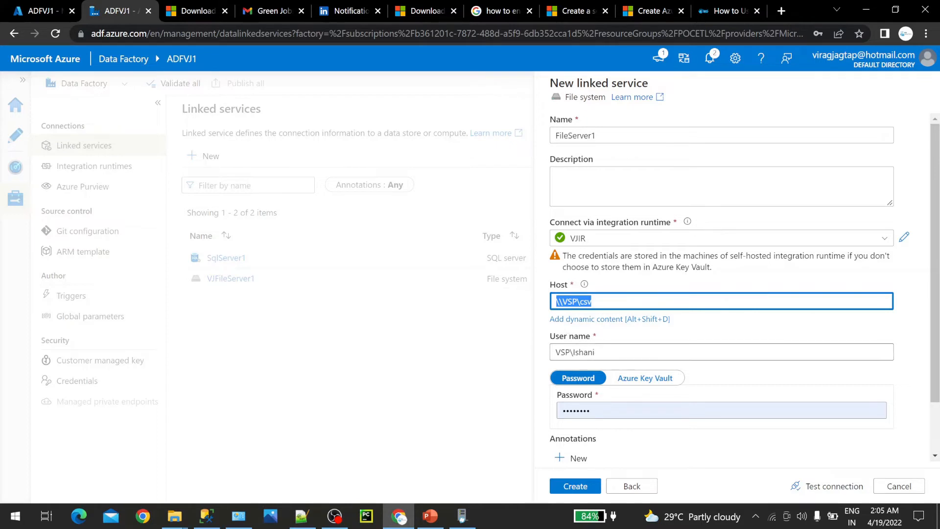
- Compare the linked service's user name with the account name in the Windows Manage Accounts window, changing nothing
scroll(548, 309, "down", 1)
key("Tab")
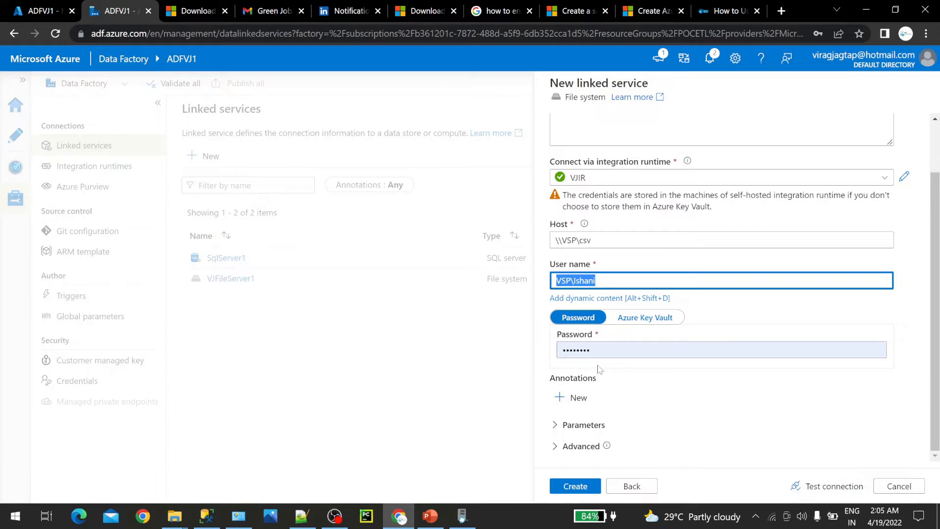
left_click(241, 514)
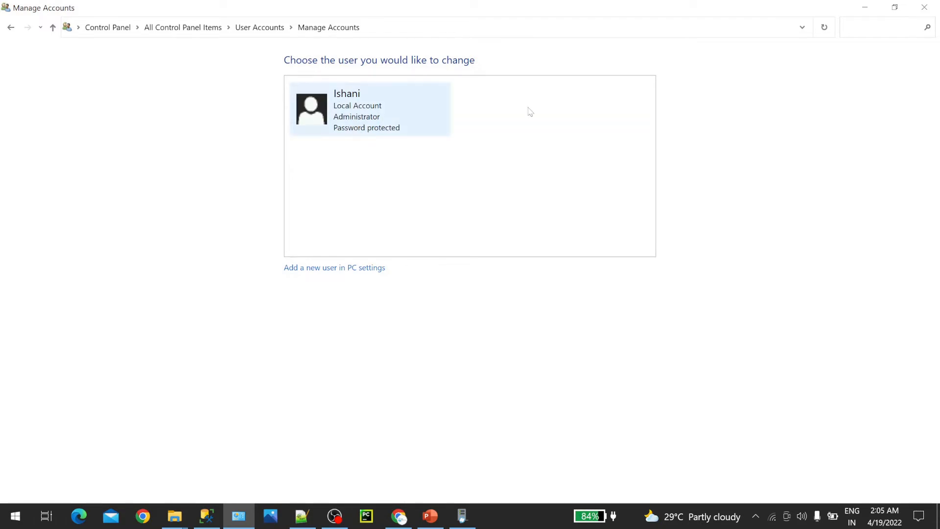
left_click(871, 8)
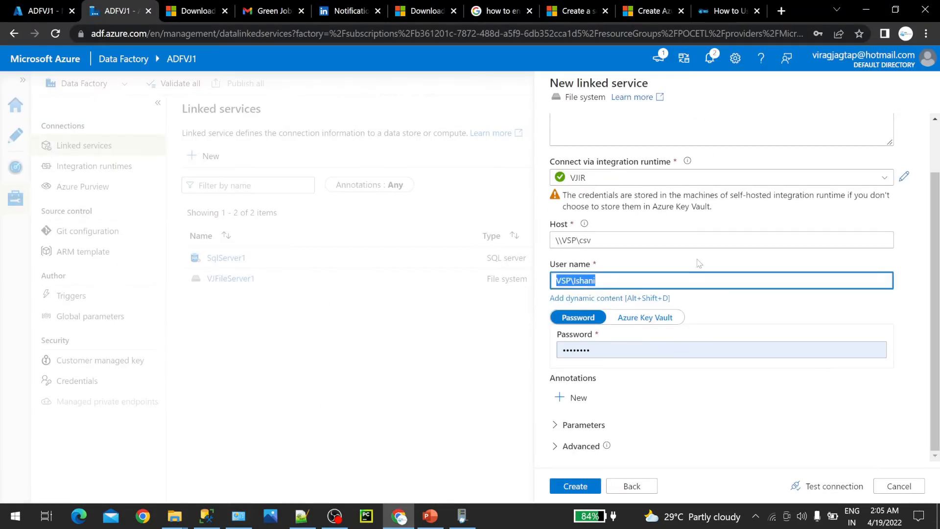
scroll(638, 365, "up", 2)
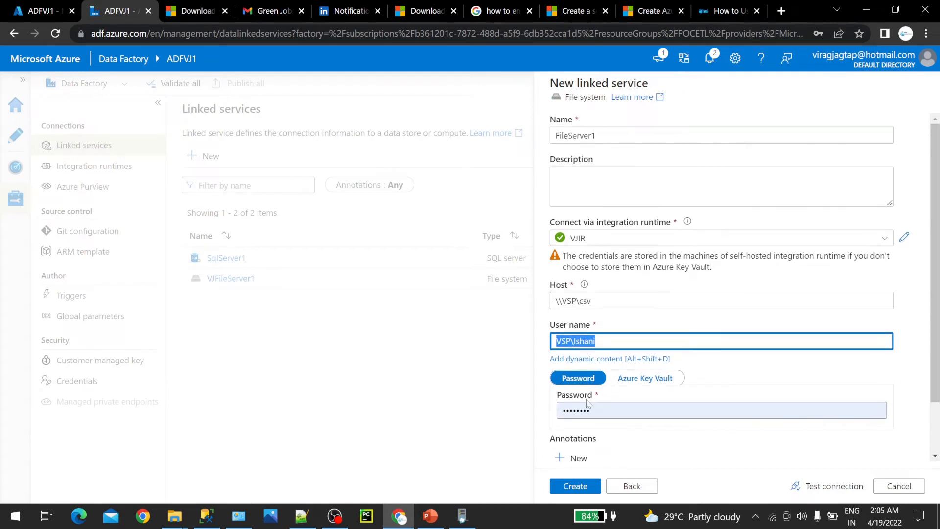
- Test the connection of the new FileServer1 linked service with the entered host and credentials
scroll(803, 458, "down", 3)
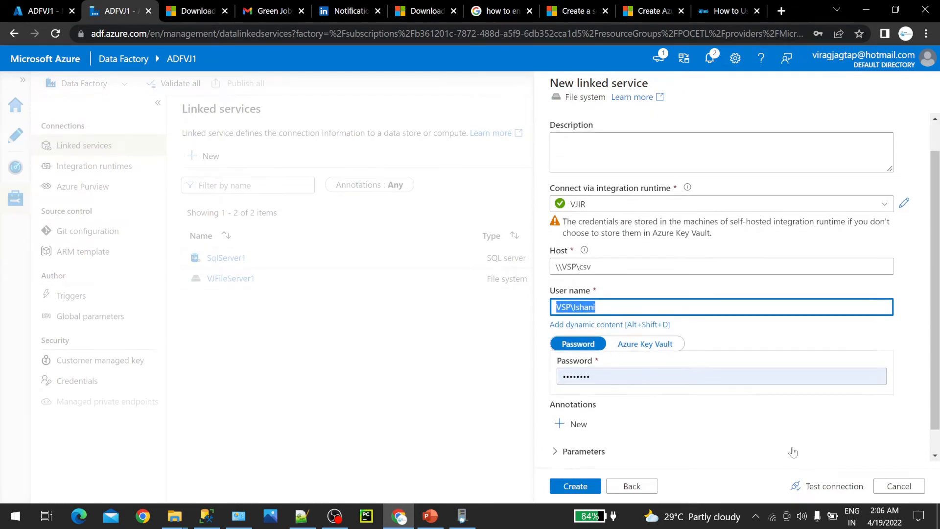
left_click(832, 486)
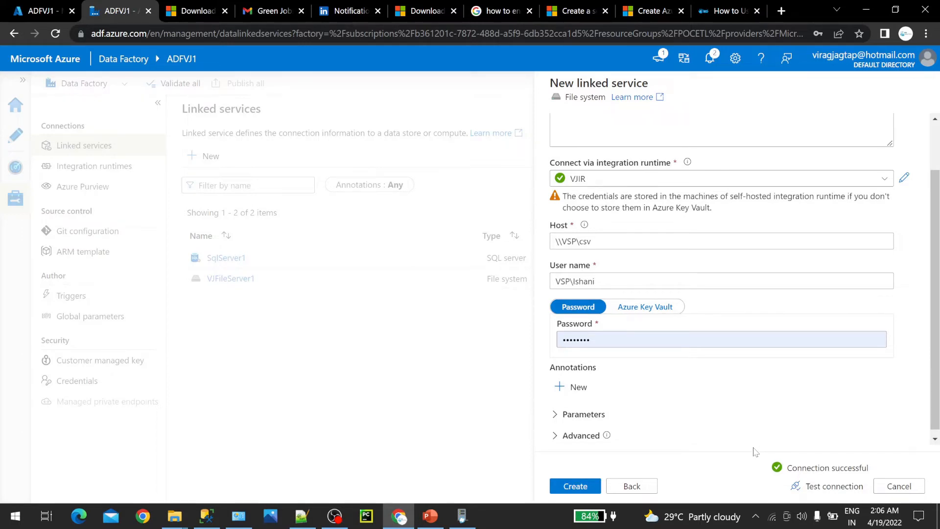
scroll(563, 265, "up", 2)
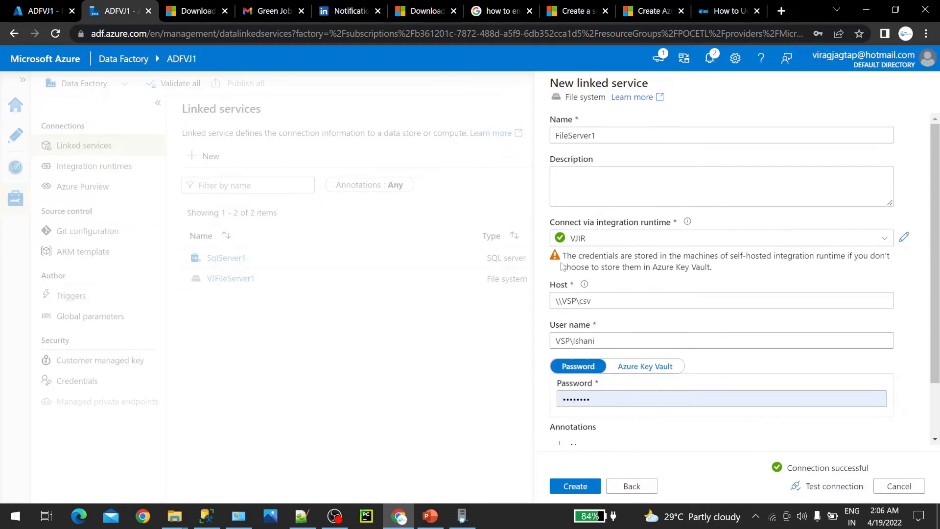
- Create the FileServer1 linked service and save its login in the browser's password manager
scroll(719, 271, "down", 2)
left_click(573, 484)
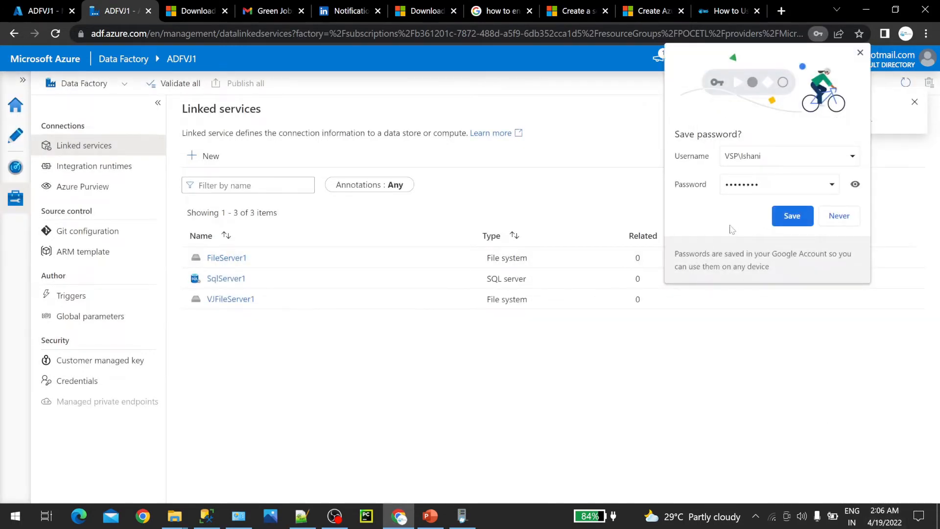
left_click(793, 221)
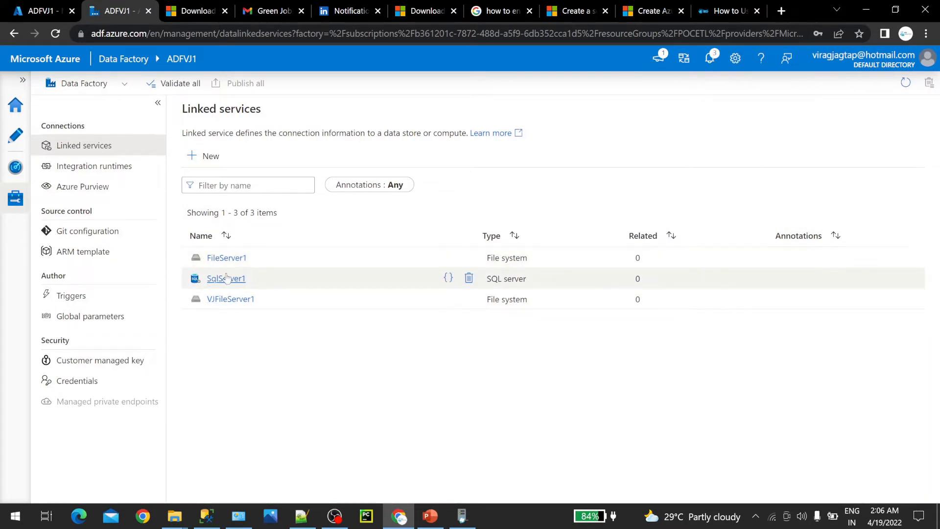
- Review the saved settings of the FileServer1 linked service and close them, discarding any changes
left_click(223, 258)
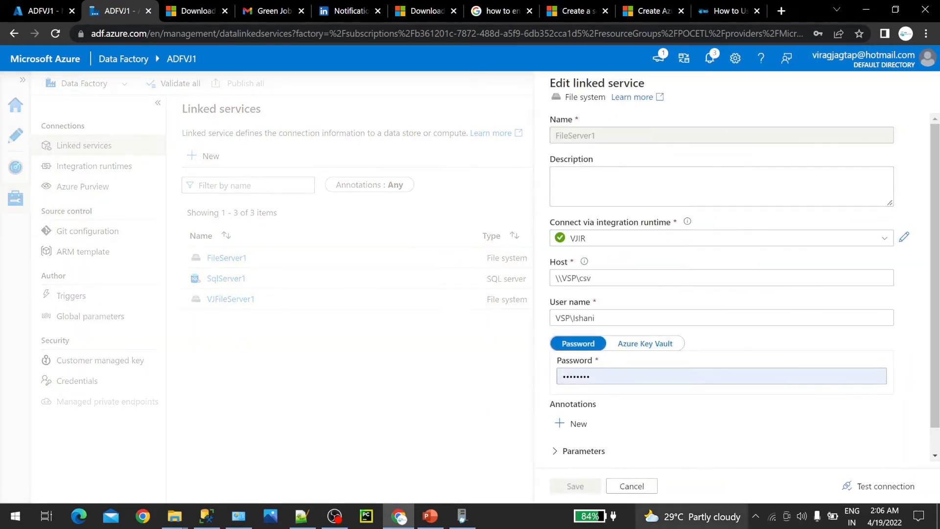
left_click(637, 487)
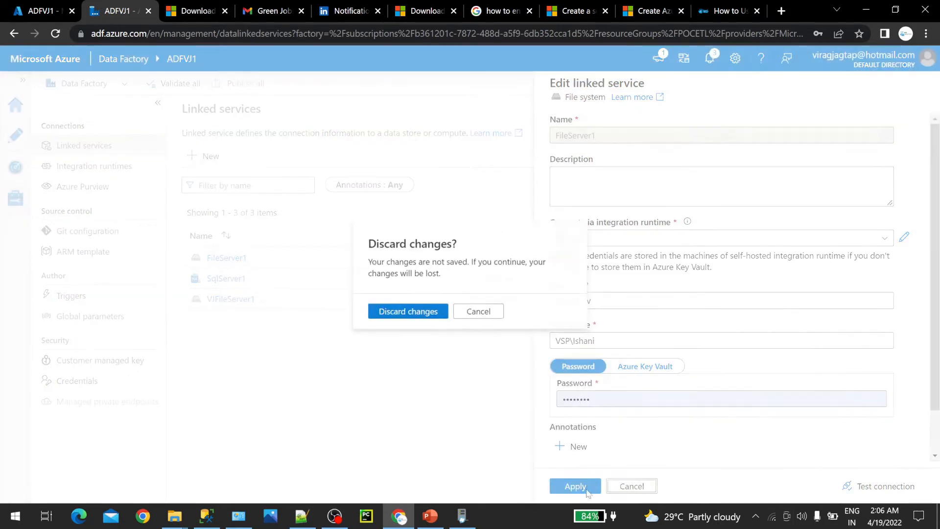
left_click(477, 313)
left_click(520, 432)
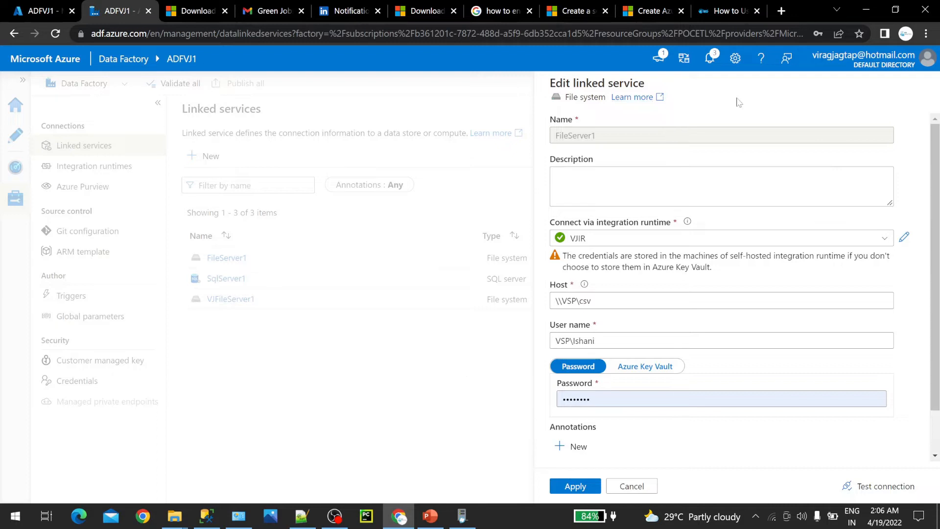
left_click(619, 487)
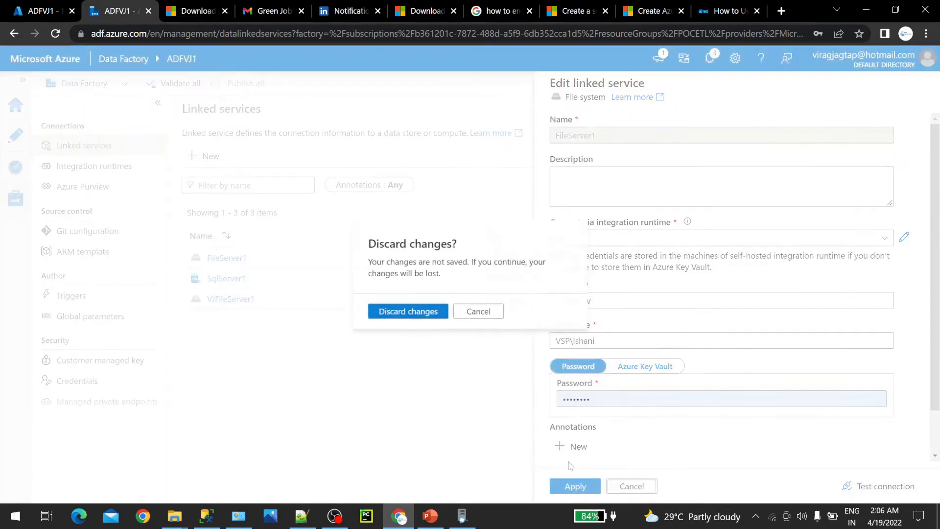
left_click(417, 315)
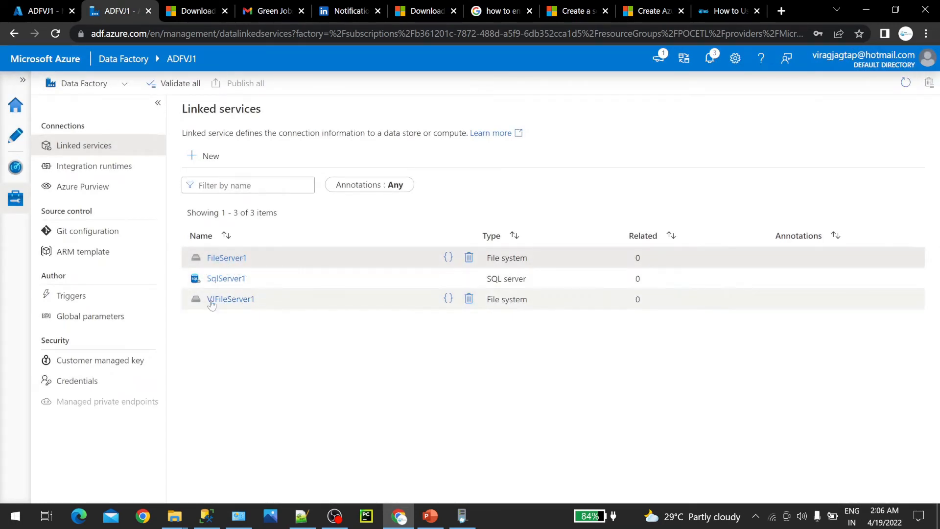
- Review the factory's integration runtimes and linked services, and check the node in Microsoft Integration Runtime Configuration Manager
left_click(74, 167)
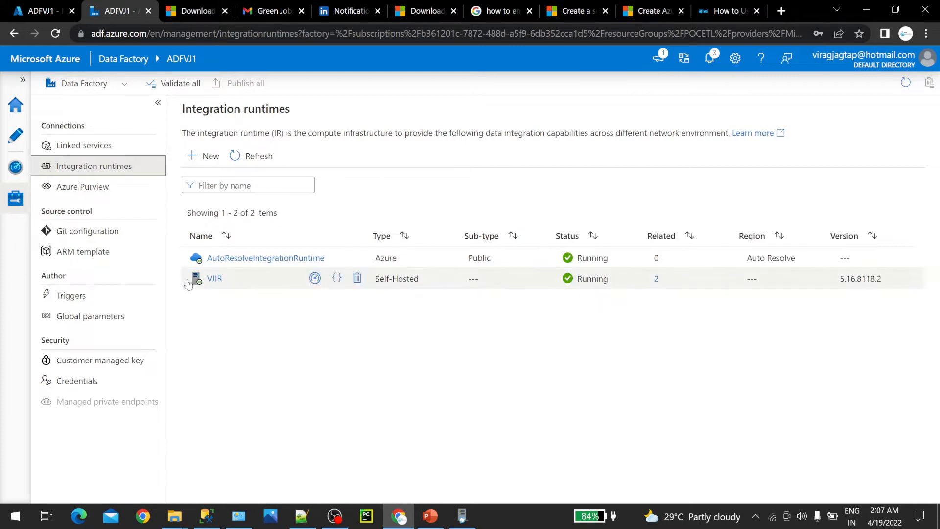
left_click(84, 146)
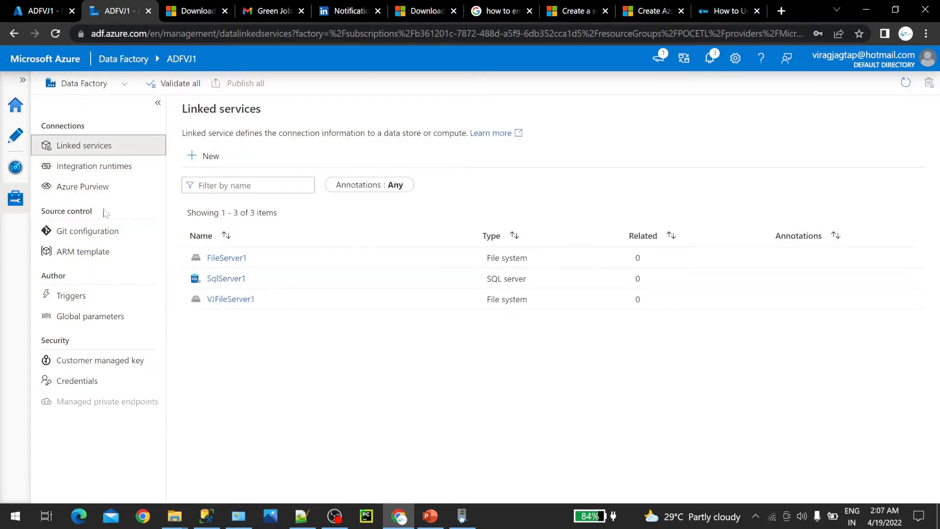
left_click(462, 516)
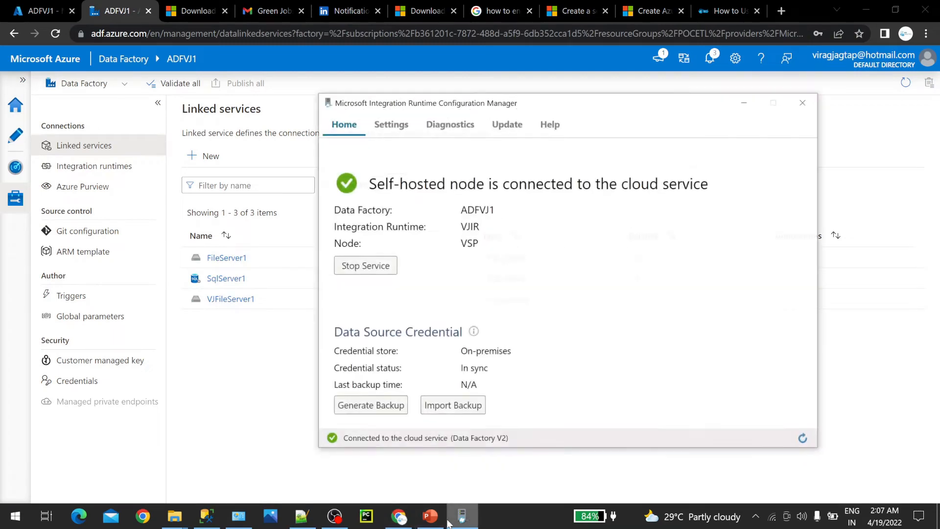
- Switch to the PowerPoint architecture slide and point out the IR, On-prem files, BLOB and ADF shapes by selecting each one
left_click(429, 515)
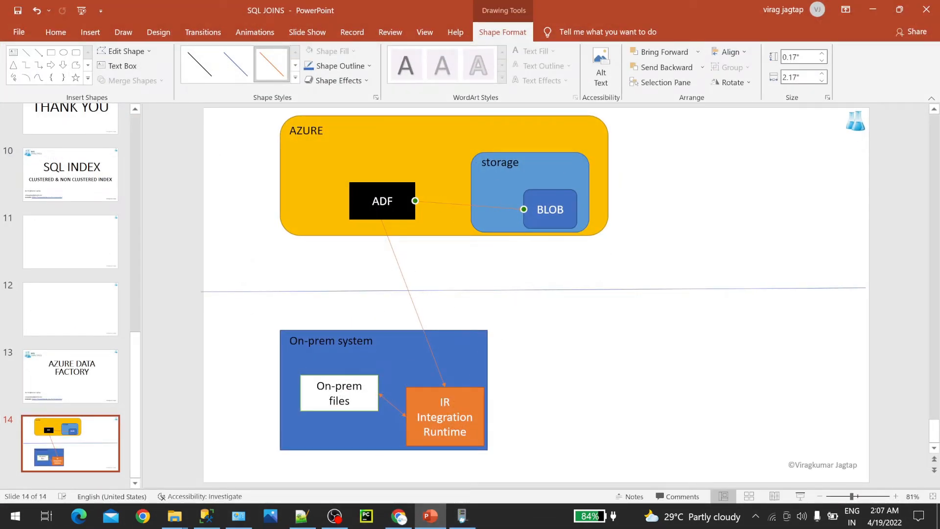
left_click(434, 394)
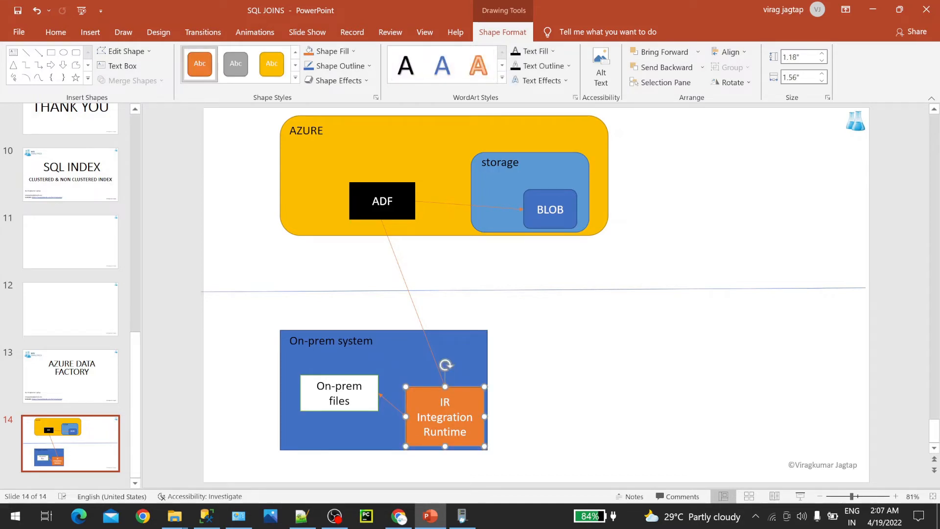
left_click(368, 386)
left_click(558, 211)
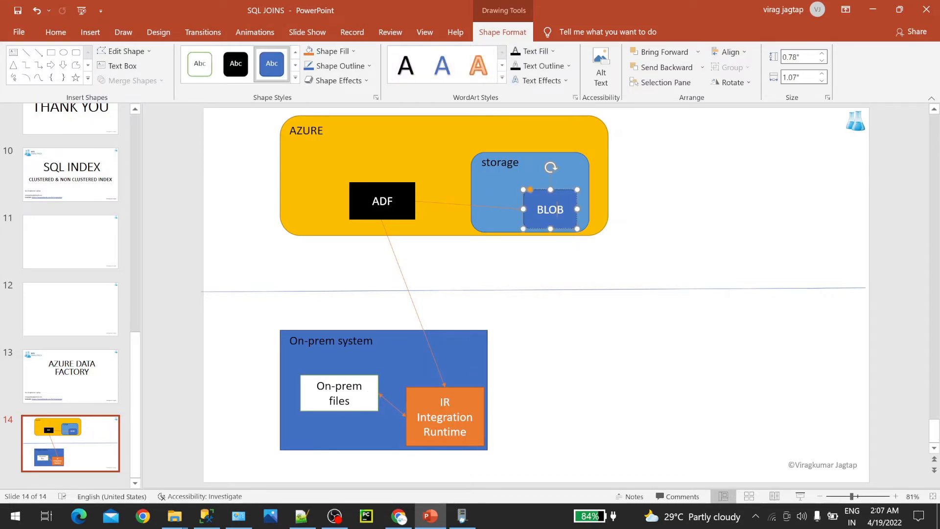
left_click(404, 191)
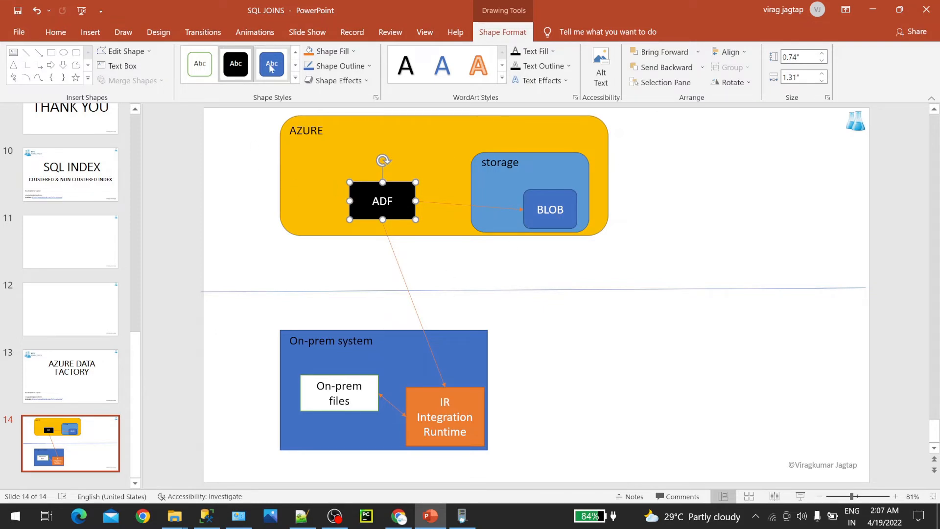
- Add a text box beside the AZURE shape with the lines "Selfhosted IR" and "LinkedServices for FileSystem"
left_click(13, 53)
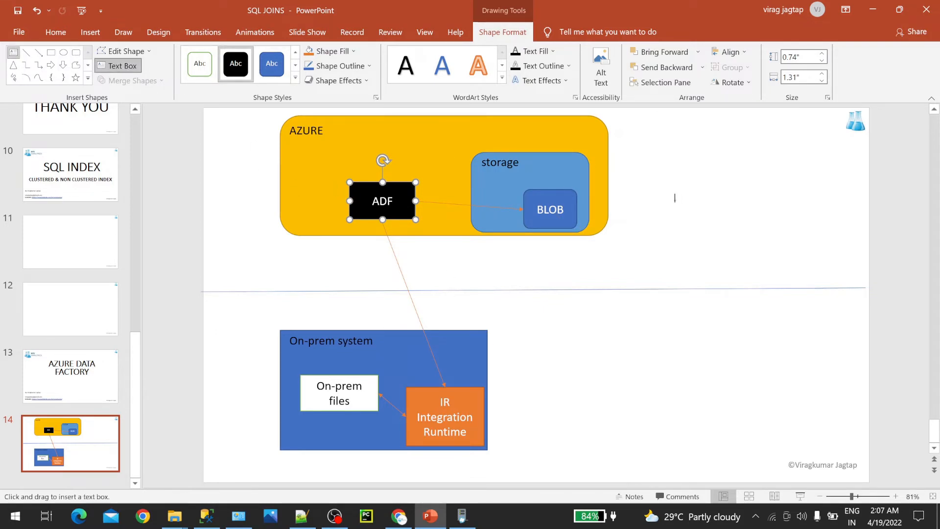
left_click_drag(674, 181, 810, 226)
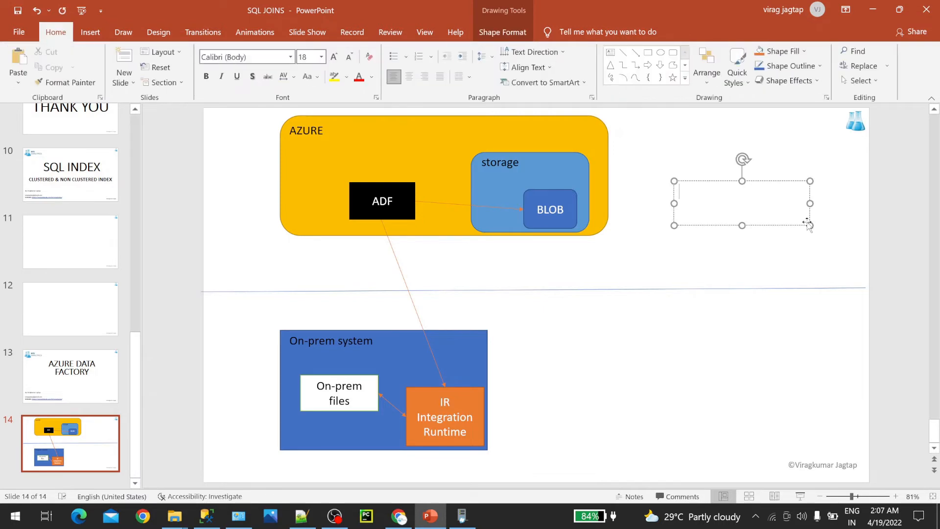
type("i")
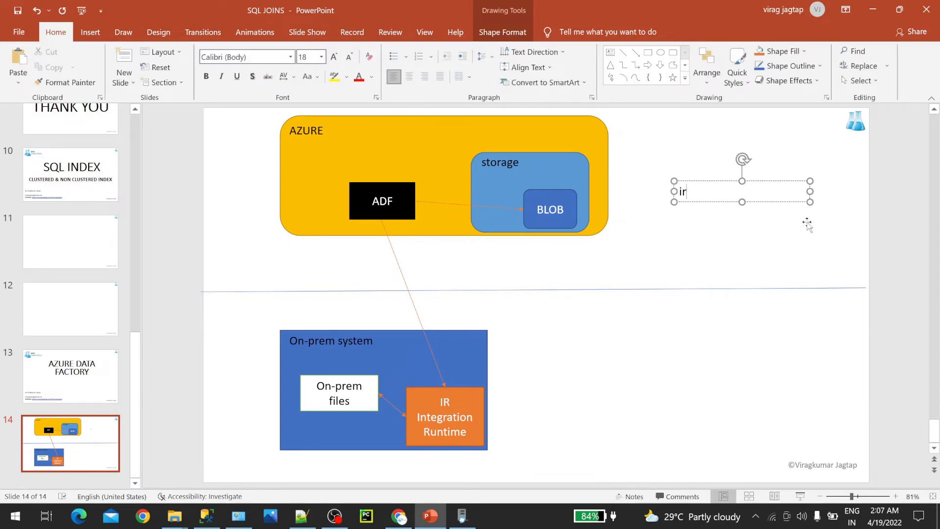
type("r")
key("Return")
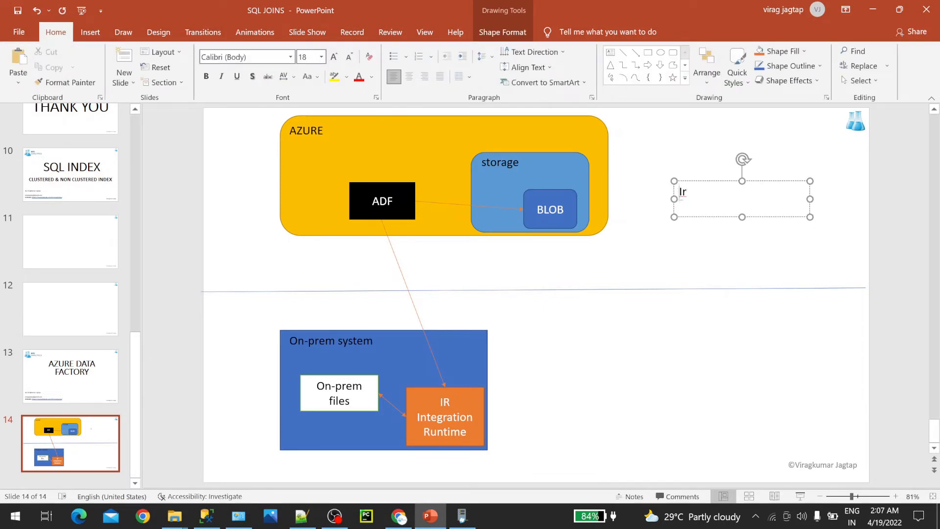
type("selfhosted IR")
key("Return")
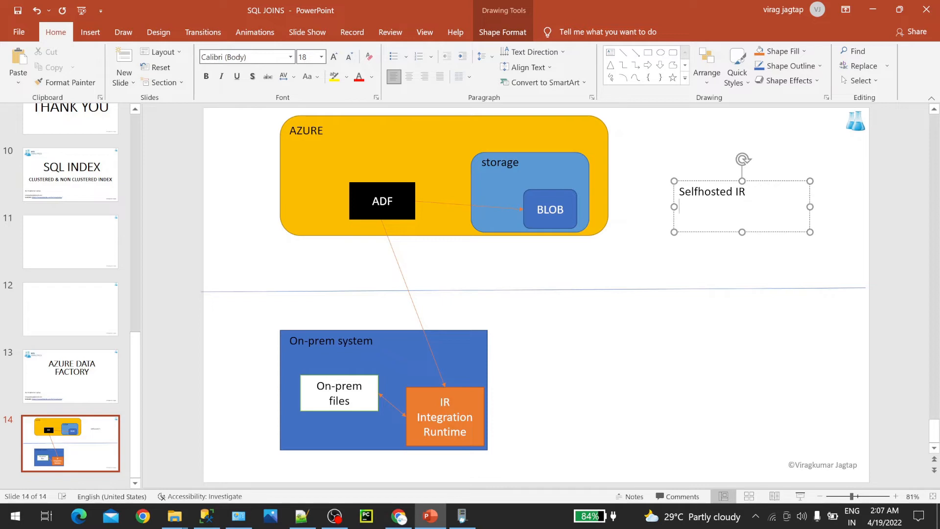
type("LinkedServices for ")
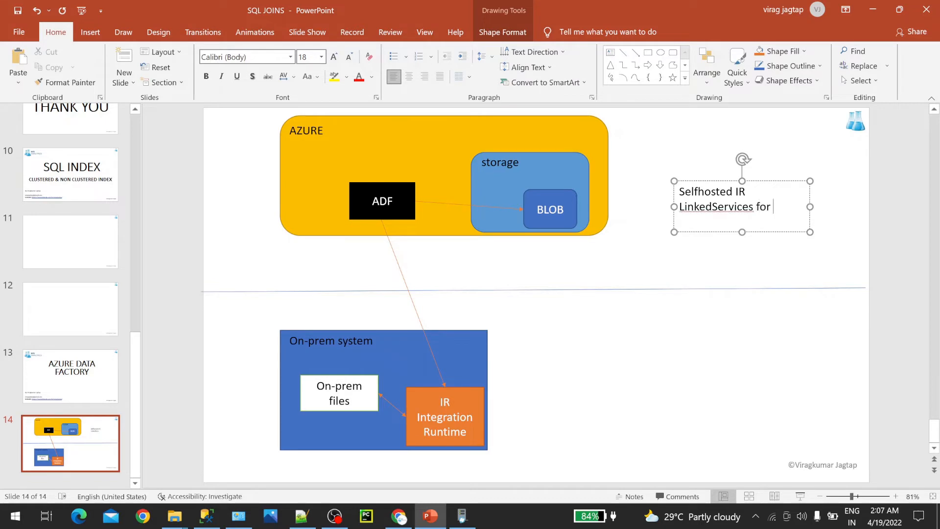
type("FileSystem")
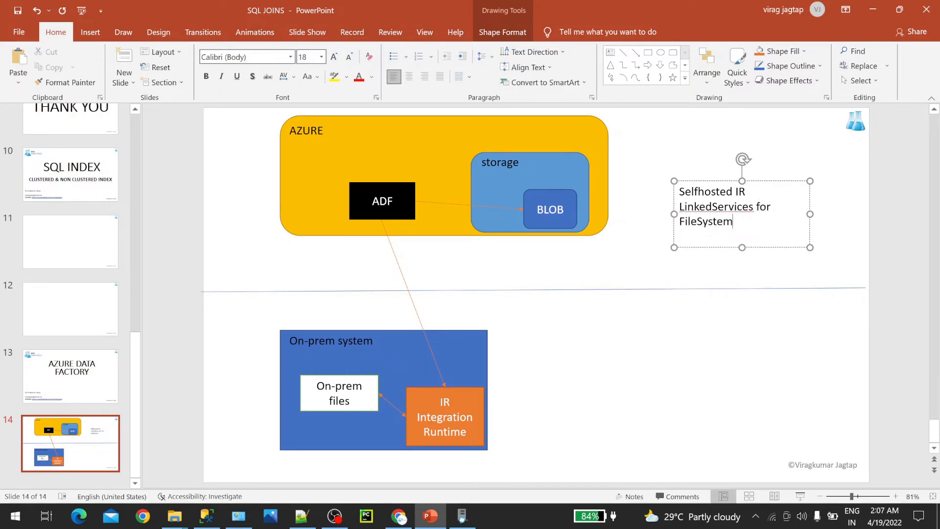
- Format all the text in the new text box as bullets and widen the box to fit "LinkedServices for FileSystem" on one line
key("ctrl+a")
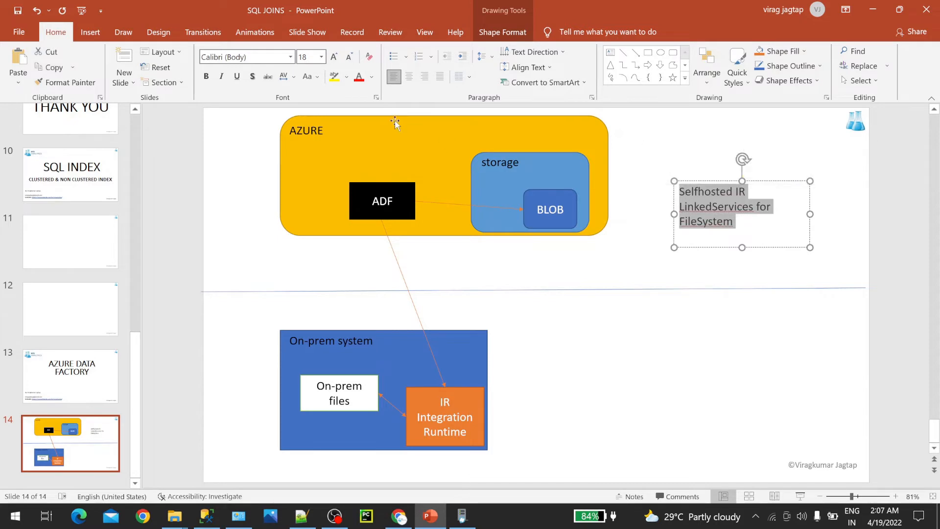
left_click(393, 56)
left_click_drag(810, 214, 859, 214)
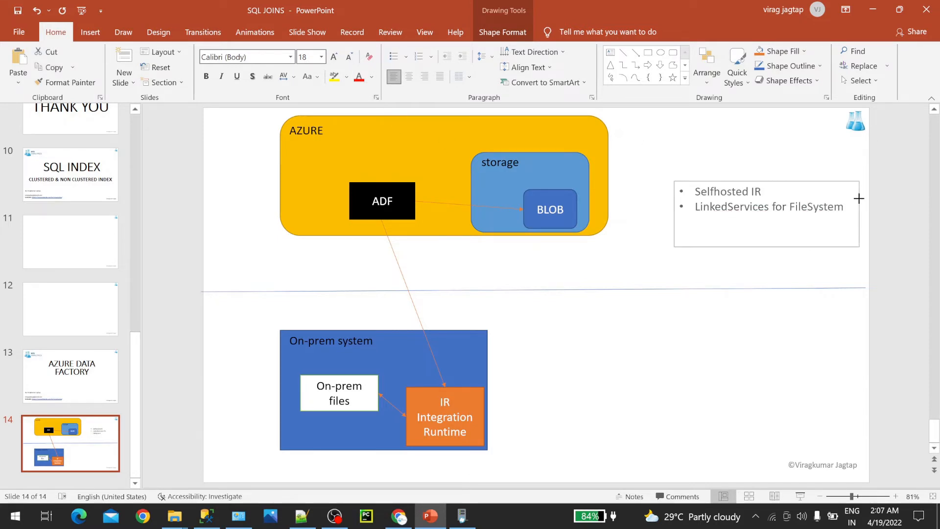
- Correct the second bullet's spelling to "Linked Services for Filesystem" and move the text box up and slightly closer to the AZURE shape
right_click(744, 208)
left_click(784, 219)
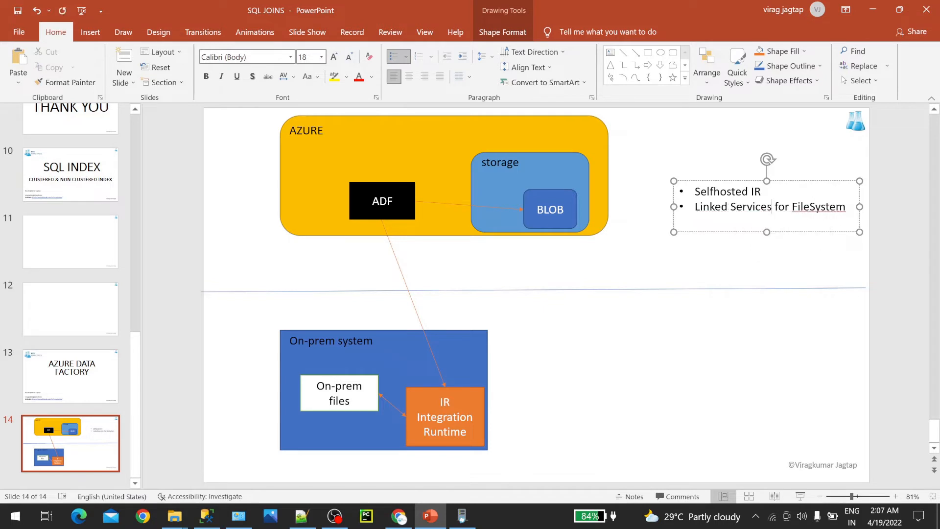
right_click(811, 207)
key("Escape")
left_click_drag(787, 186, 760, 153)
left_click(773, 314)
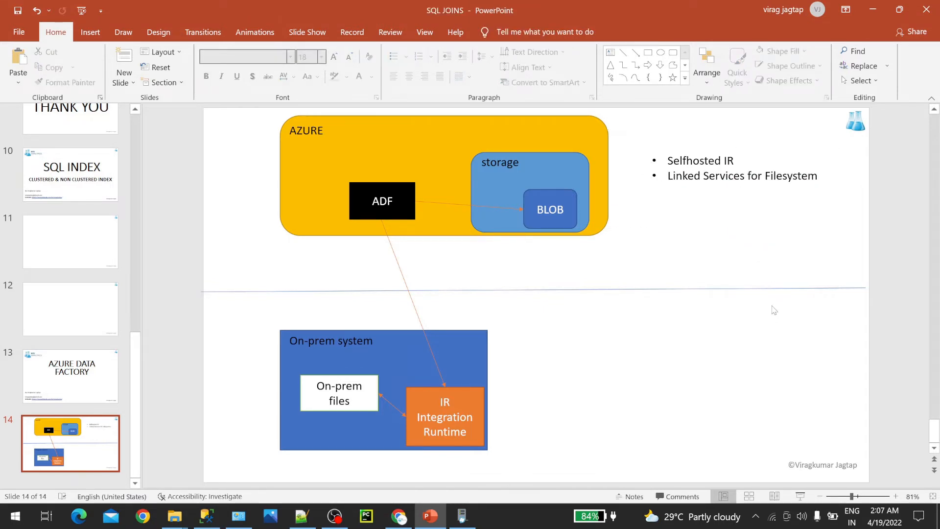
- Switch back to Azure Data Factory, create a new pipeline in the authoring area and place a Copy data activity on its canvas
left_click(866, 13)
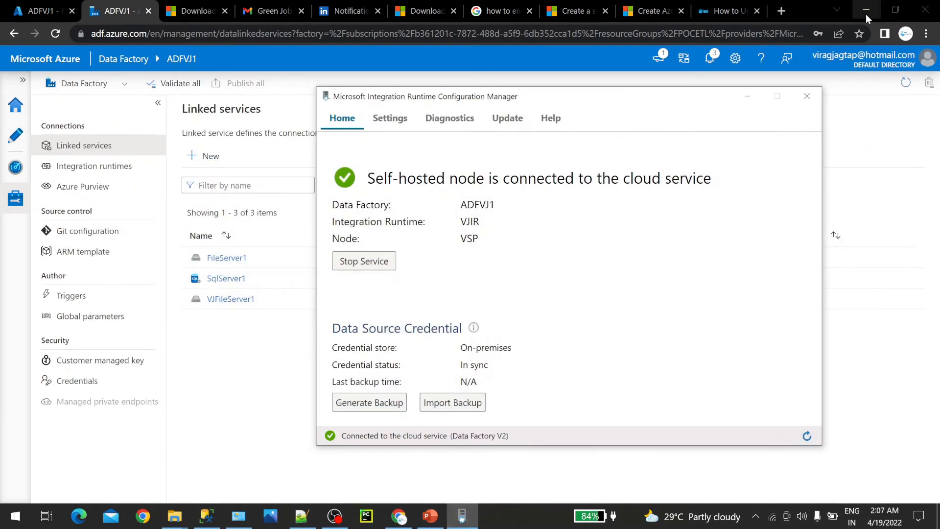
left_click(748, 92)
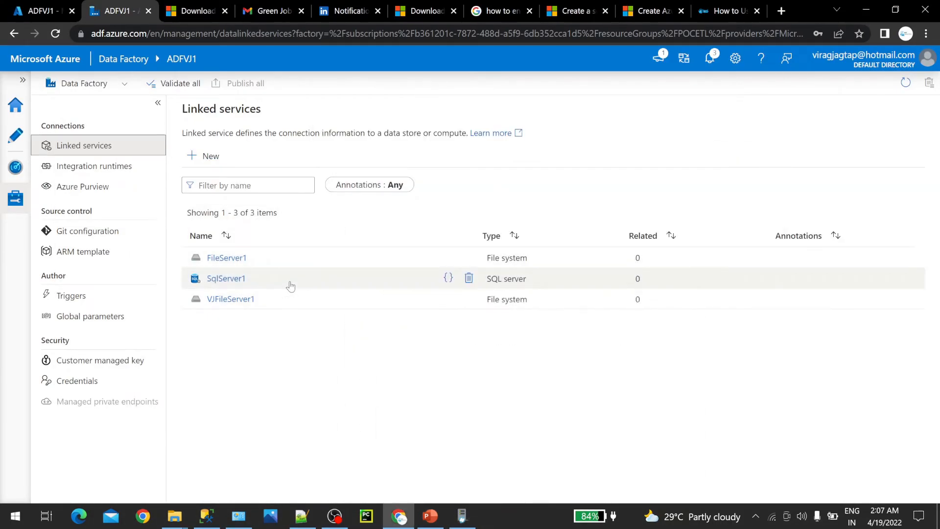
left_click(15, 134)
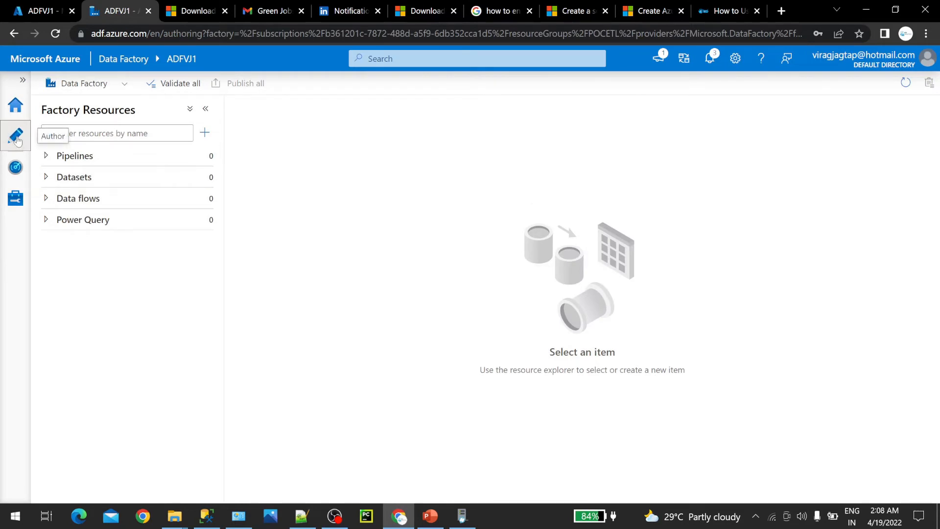
left_click(74, 155)
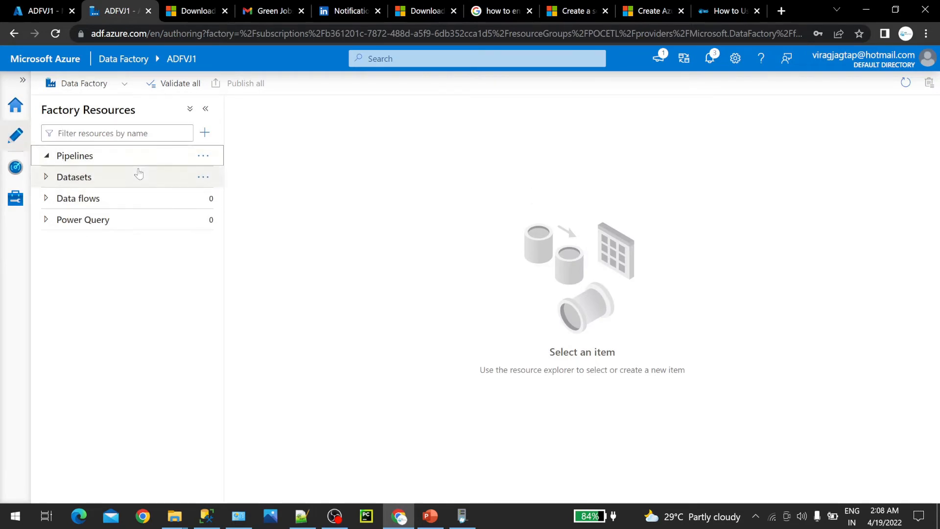
left_click(203, 156)
left_click(239, 181)
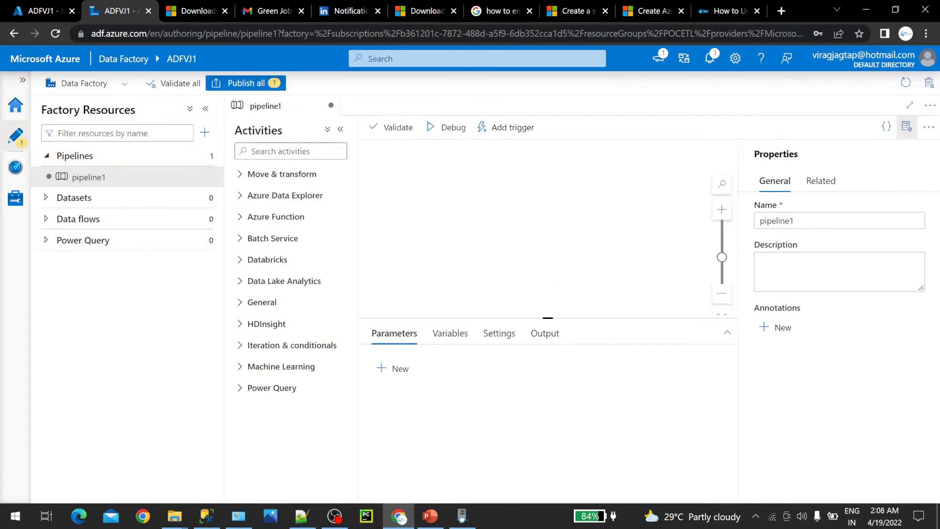
left_click(242, 175)
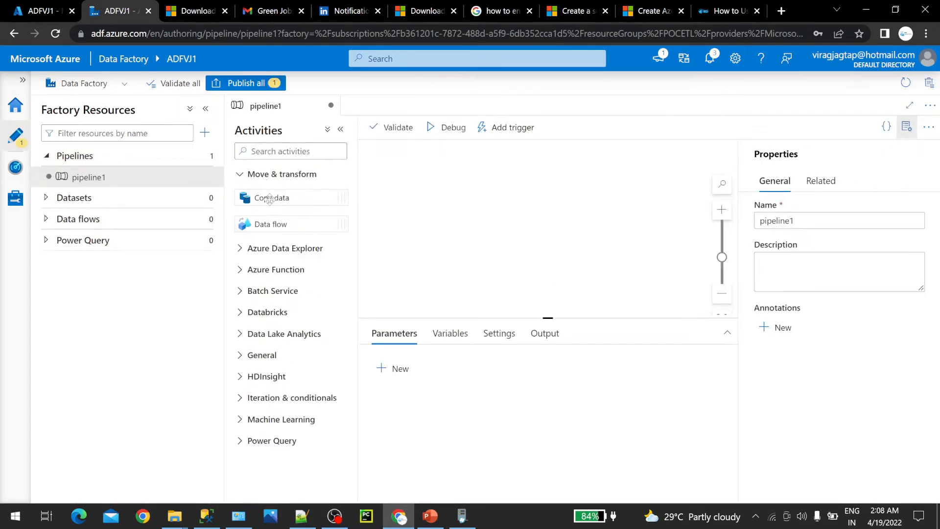
left_click_drag(265, 199, 465, 189)
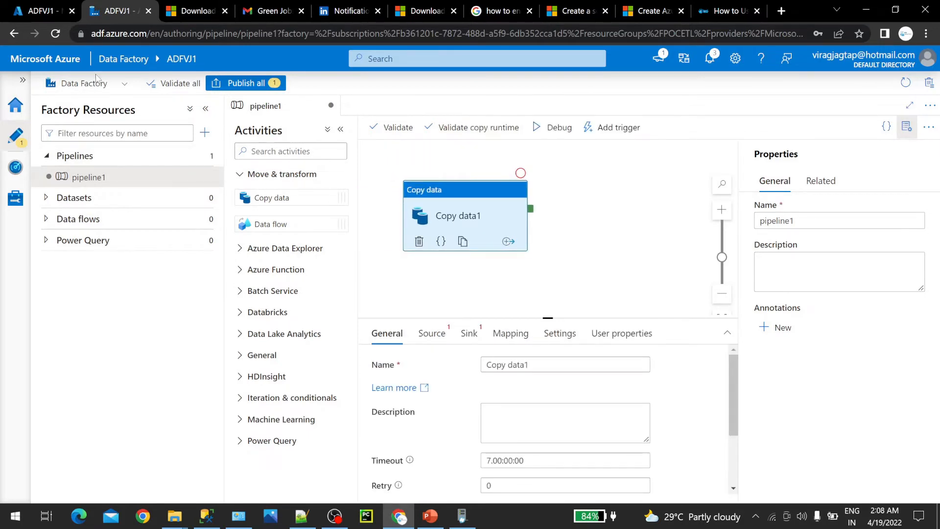
- Open the Azure portal home in a new browser tab and go to the vjpoc container of the vjdatalake storage account
left_click(73, 10)
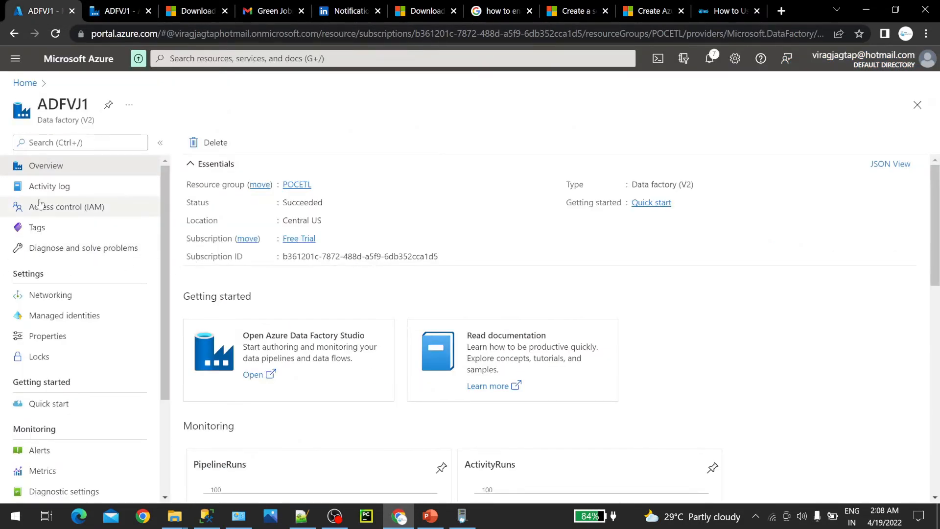
middle_click(20, 88)
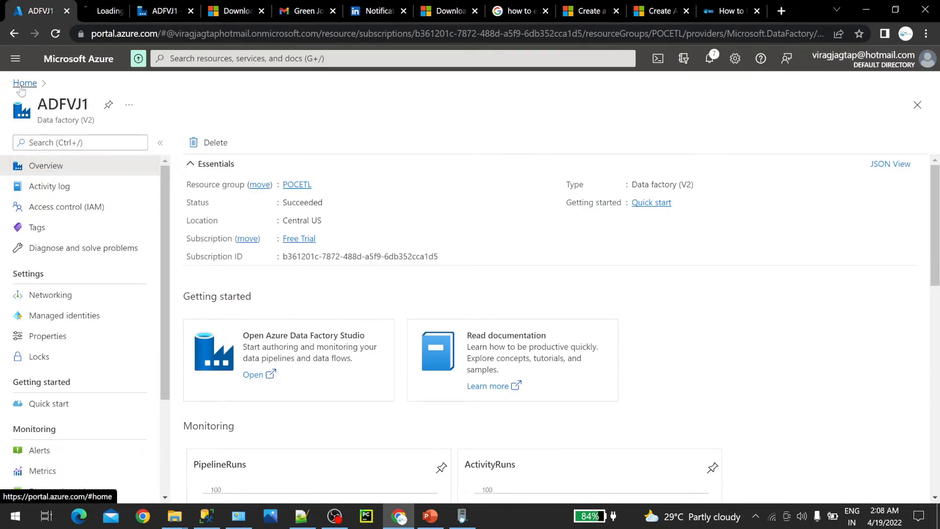
left_click(109, 13)
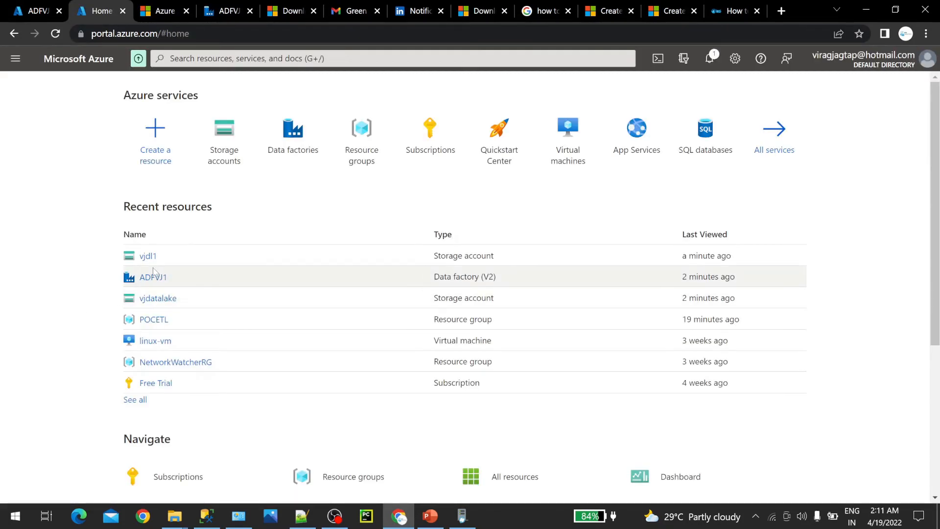
left_click(159, 299)
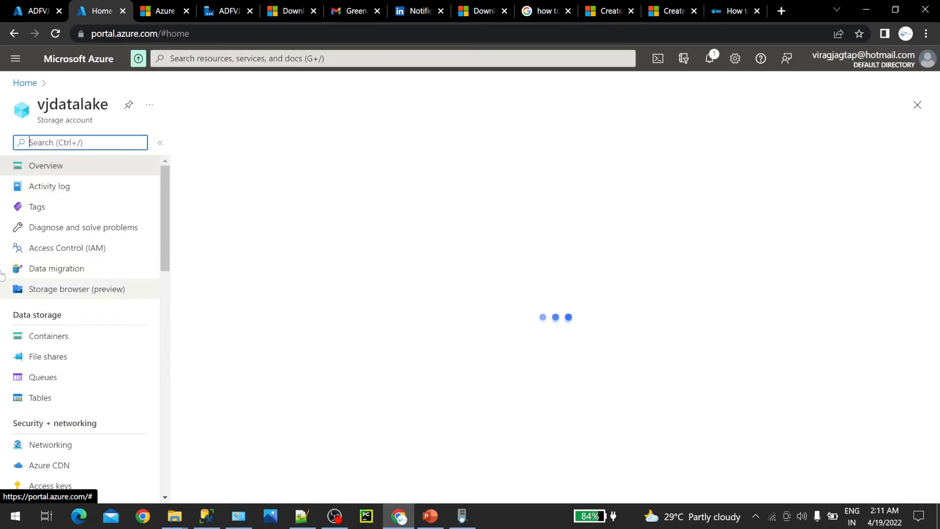
left_click(57, 364)
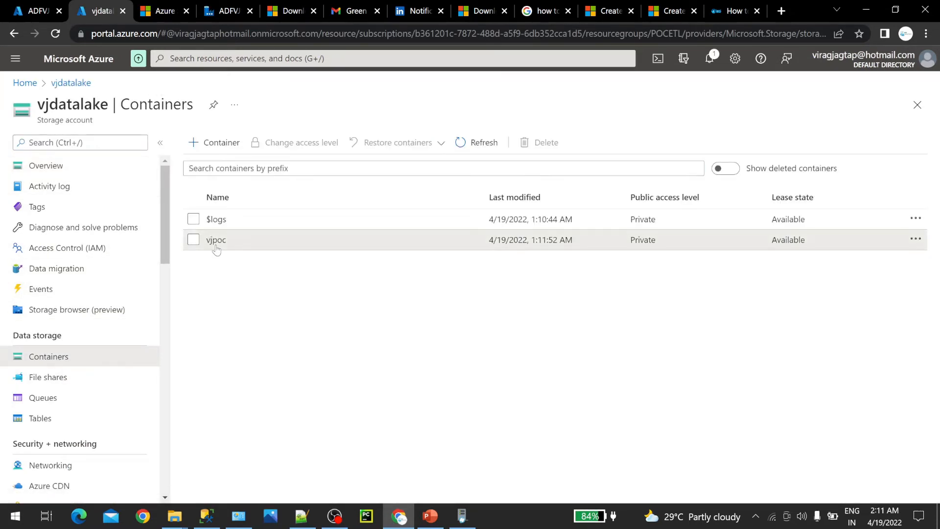
left_click(214, 243)
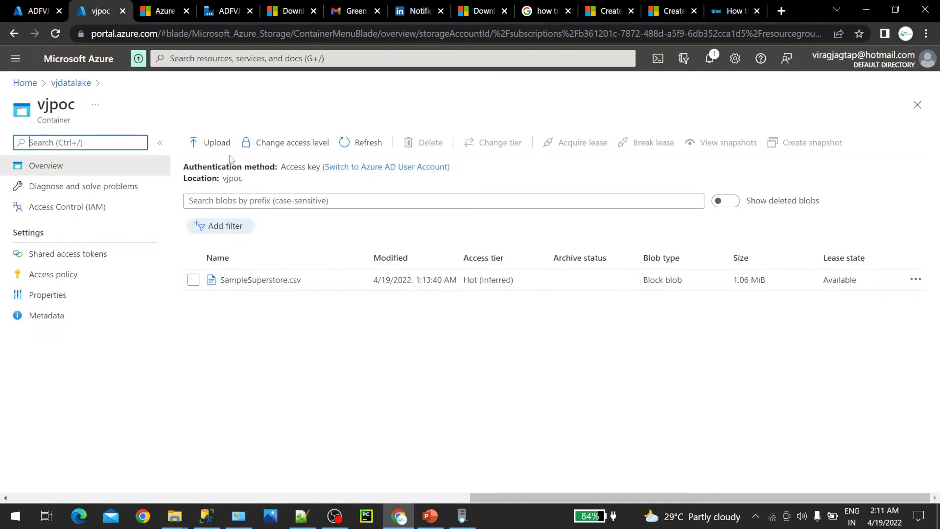
- Start a blob upload to the vjpoc container with advanced options expanded, choosing SampleSuperstore.csv and allowing existing files to be overwritten
left_click(215, 142)
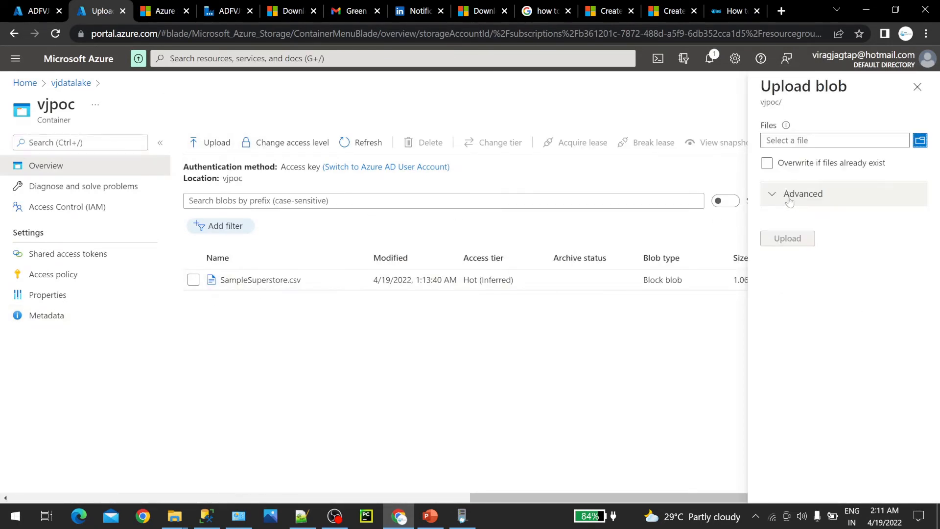
left_click(803, 194)
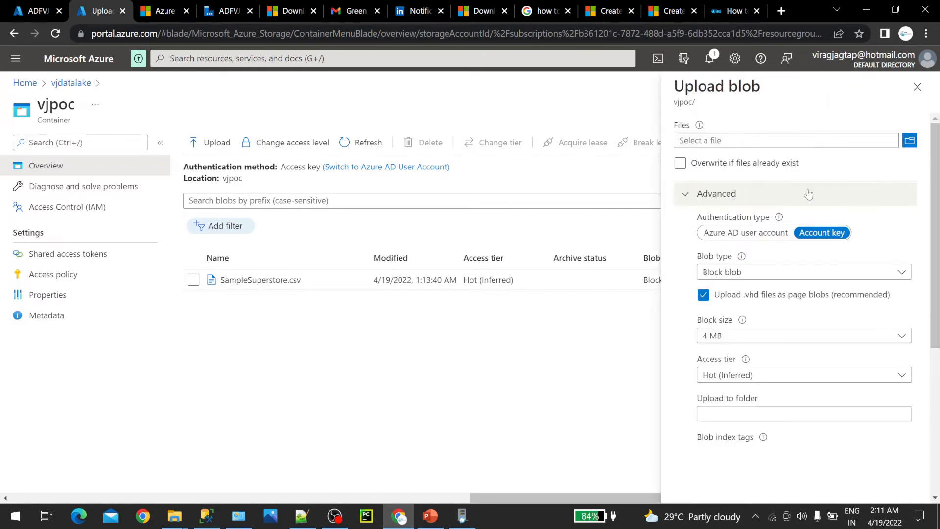
mouse_move(744, 320)
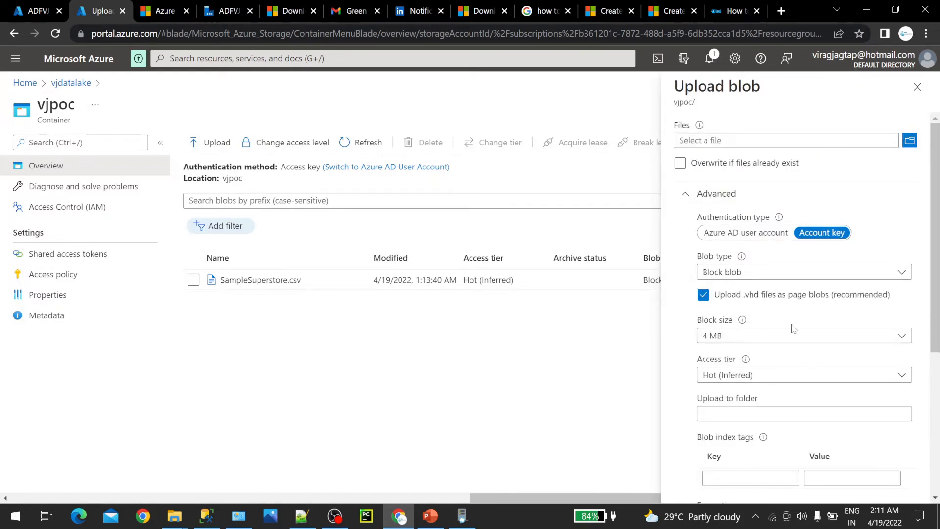
scroll(786, 382, "down", 4)
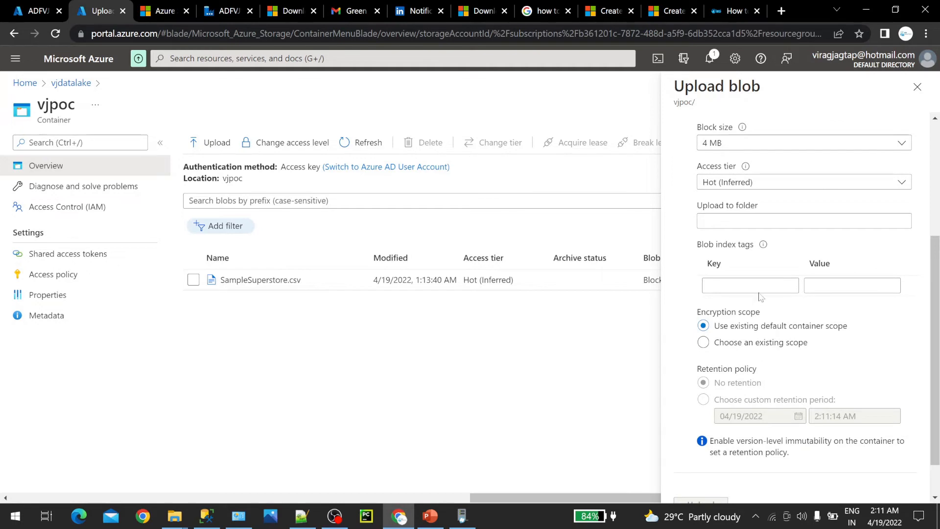
left_click(734, 222)
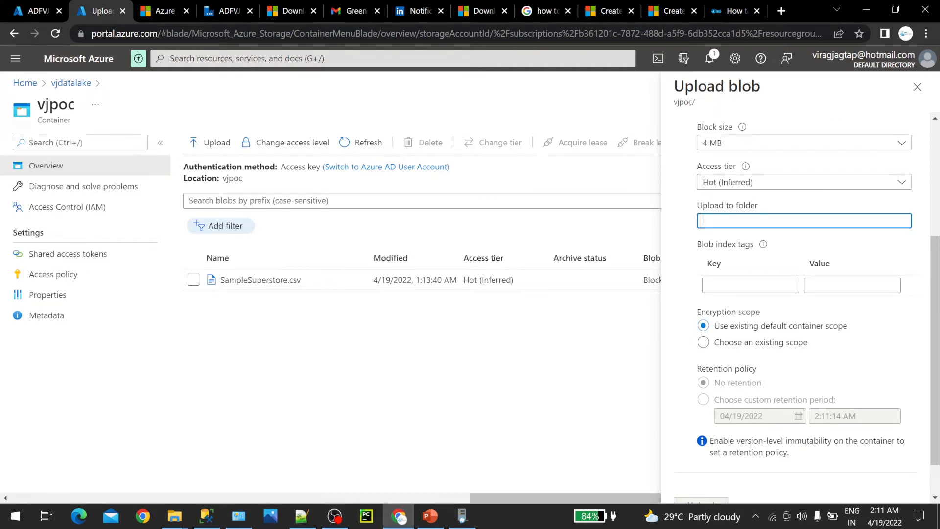
scroll(803, 308, "down", 1)
scroll(803, 308, "up", 5)
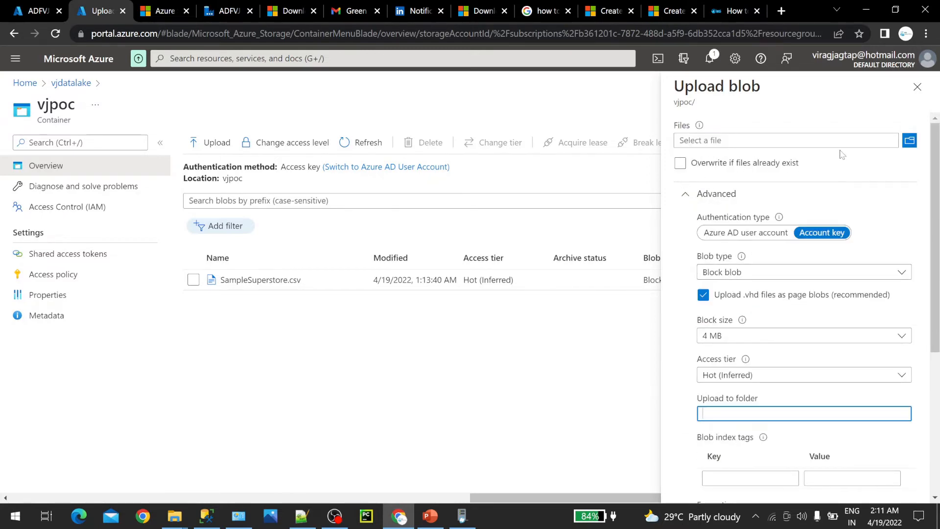
left_click(909, 141)
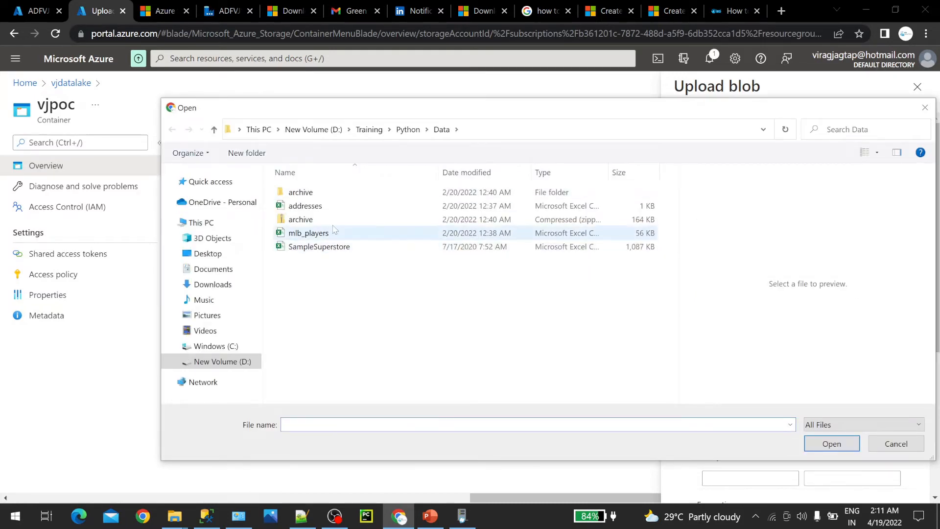
left_click(353, 249)
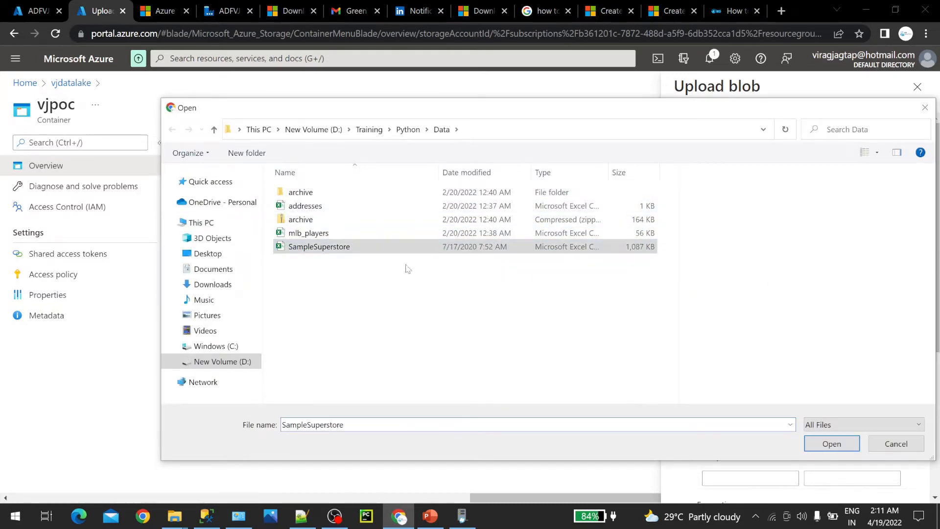
left_click(831, 441)
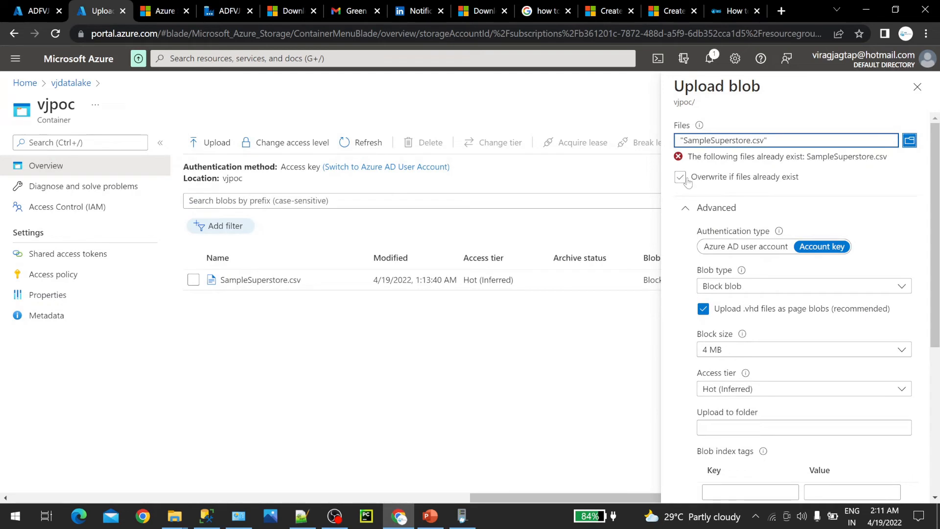
left_click(679, 177)
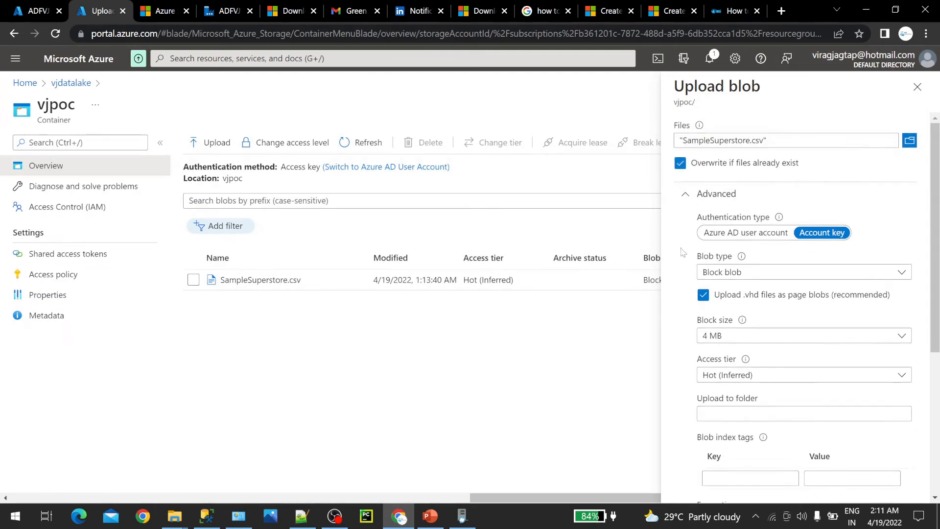
- Set the destination folder to Sales, upload the file and dismiss the completion notification
scroll(761, 289, "down", 4)
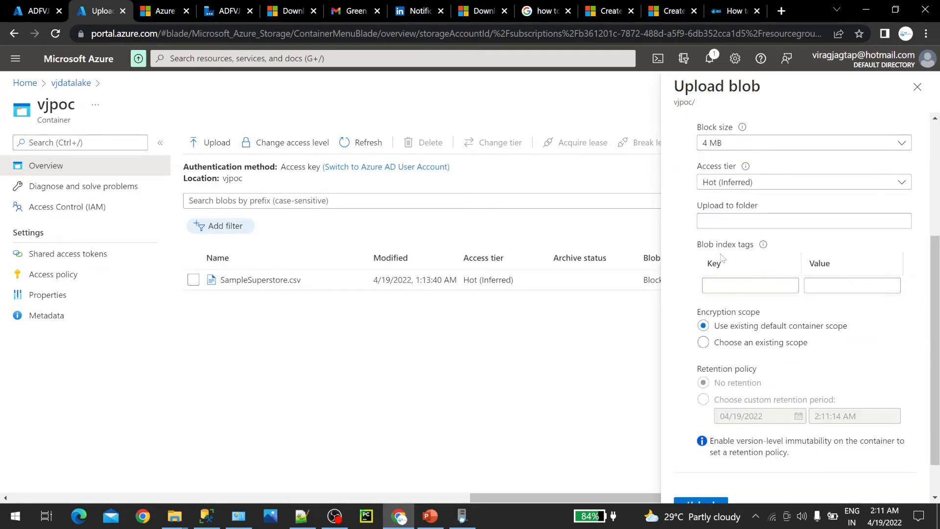
left_click(760, 220)
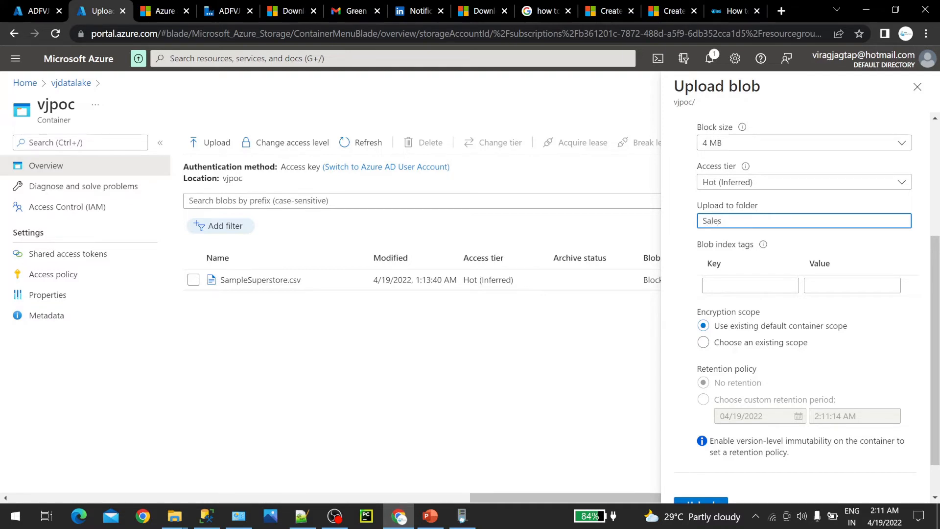
scroll(809, 308, "down", 1)
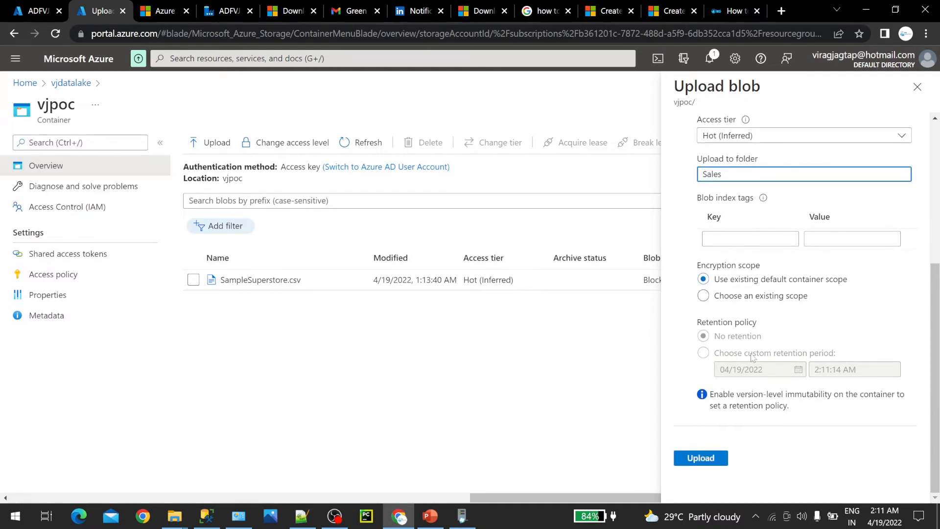
left_click(703, 458)
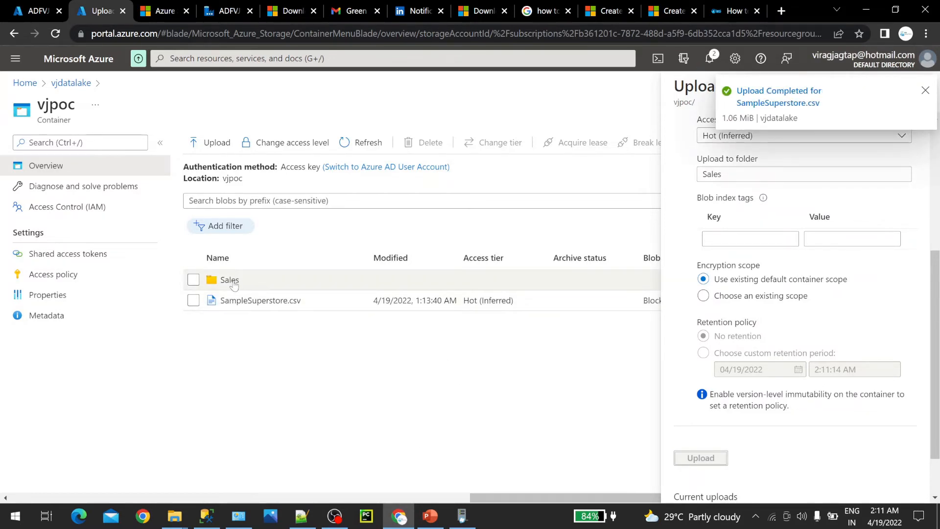
left_click(926, 91)
scroll(803, 309, "up", 5)
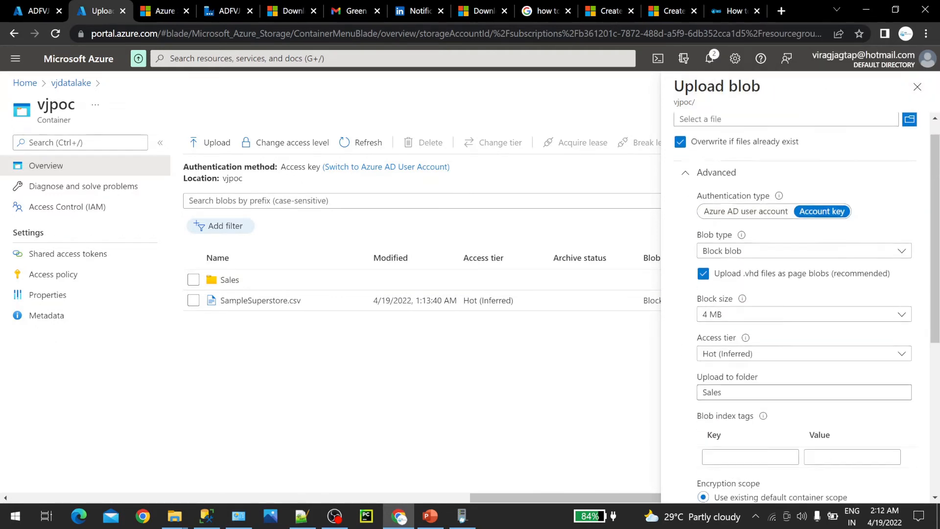
scroll(803, 294, "down", 2)
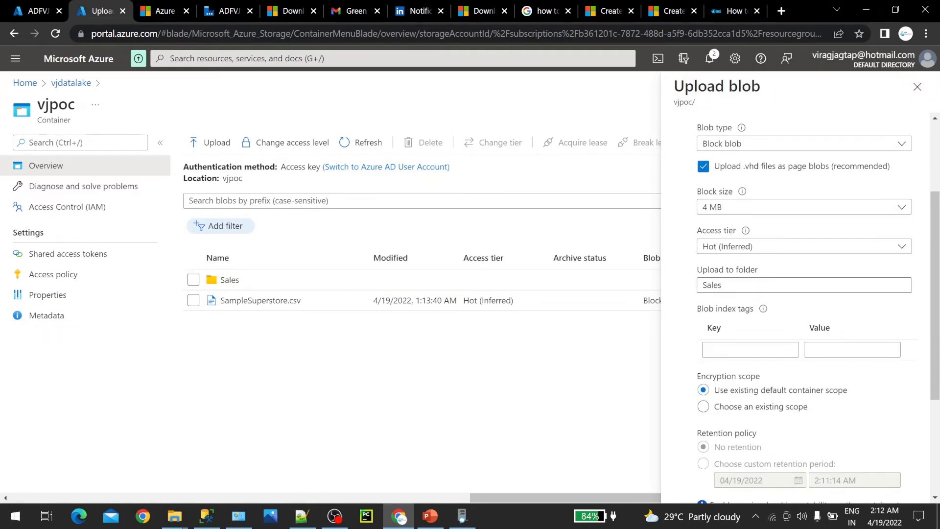
scroll(803, 294, "up", 2)
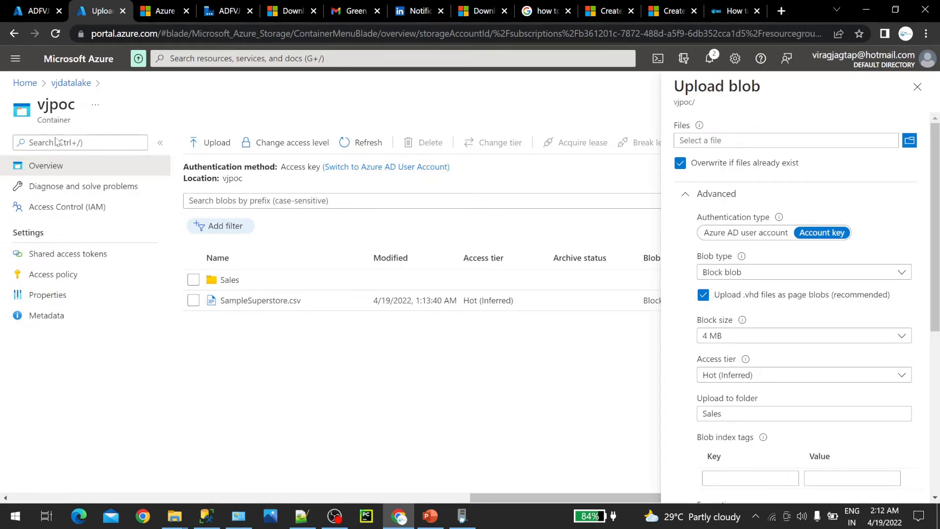
- Open the container's shared access token settings and set the permissions to Read, Add, Create, Write, Delete and List
left_click(147, 293)
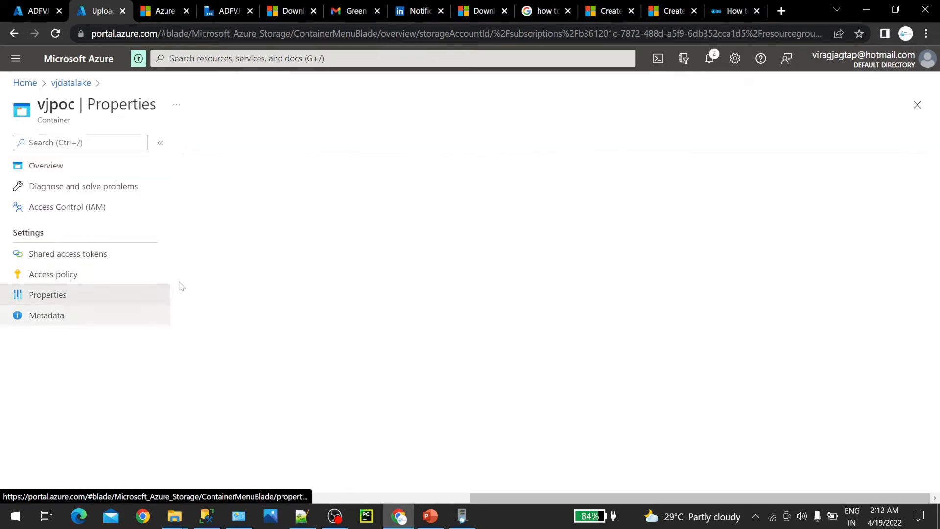
scroll(257, 366, "down", 3)
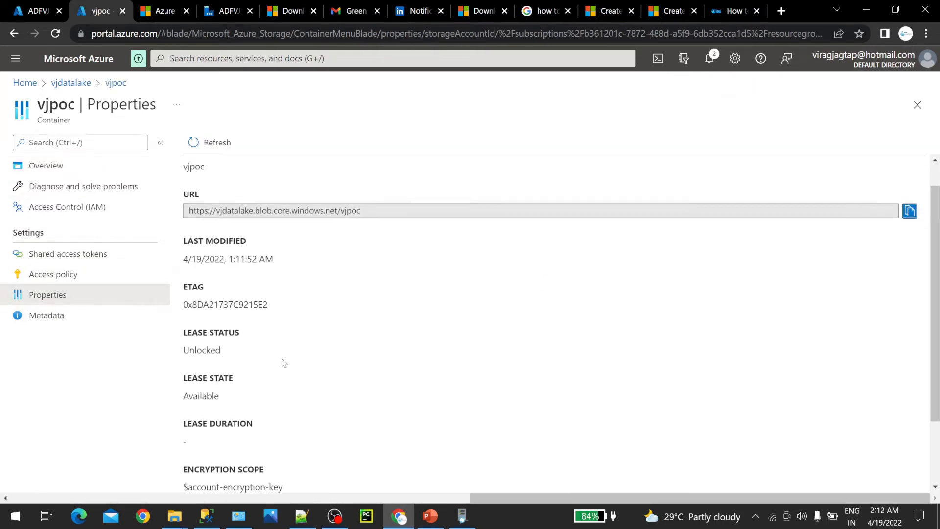
left_click(103, 275)
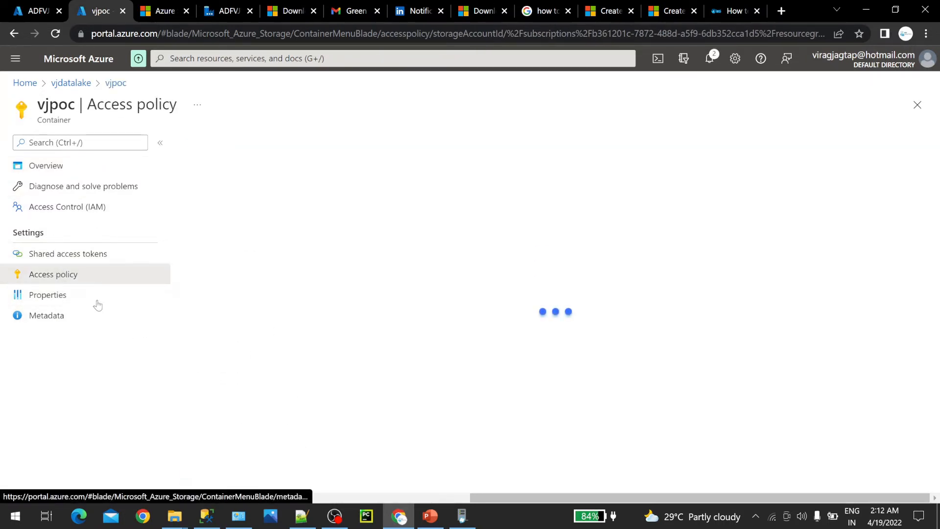
left_click(117, 255)
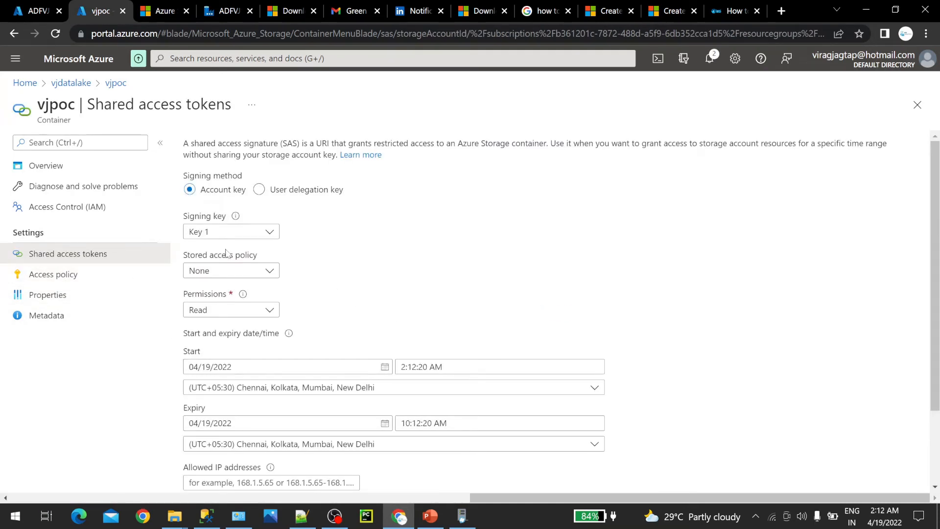
left_click(227, 310)
left_click(210, 348)
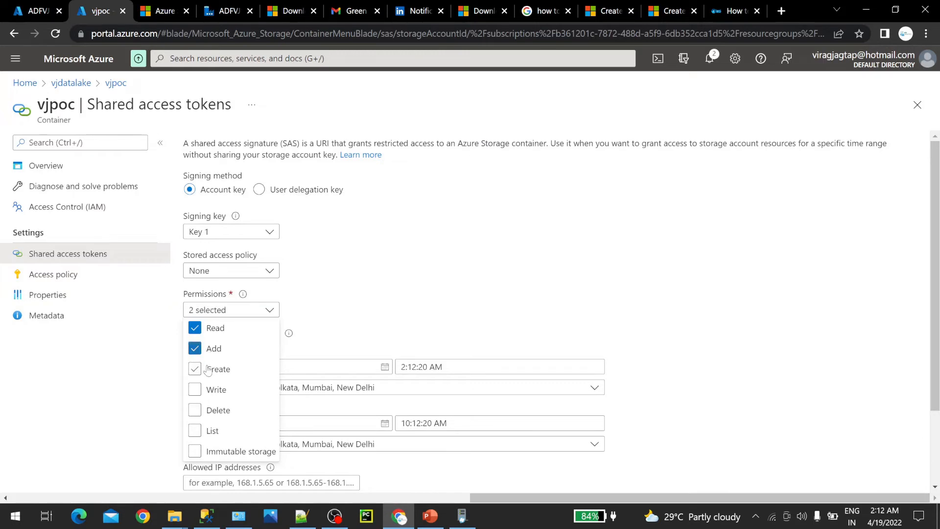
left_click(211, 369)
left_click(212, 394)
left_click(211, 412)
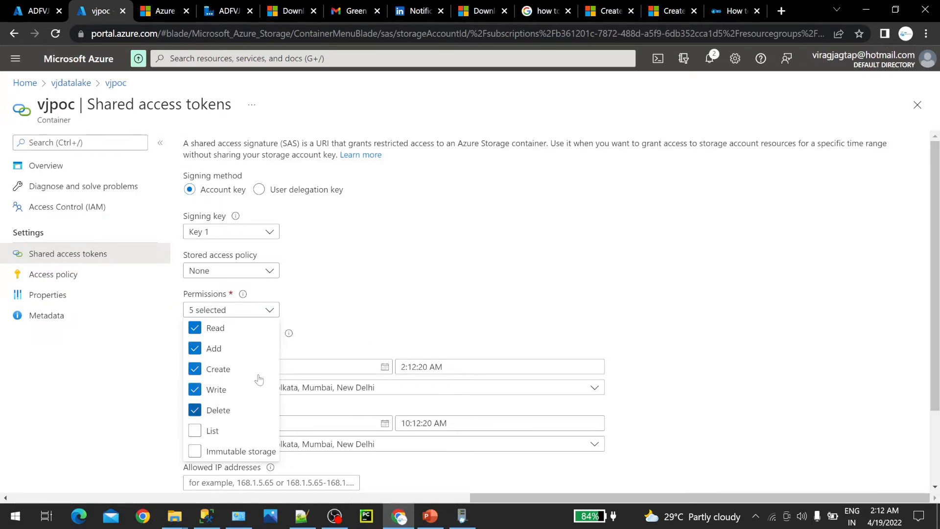
left_click(202, 432)
left_click(414, 321)
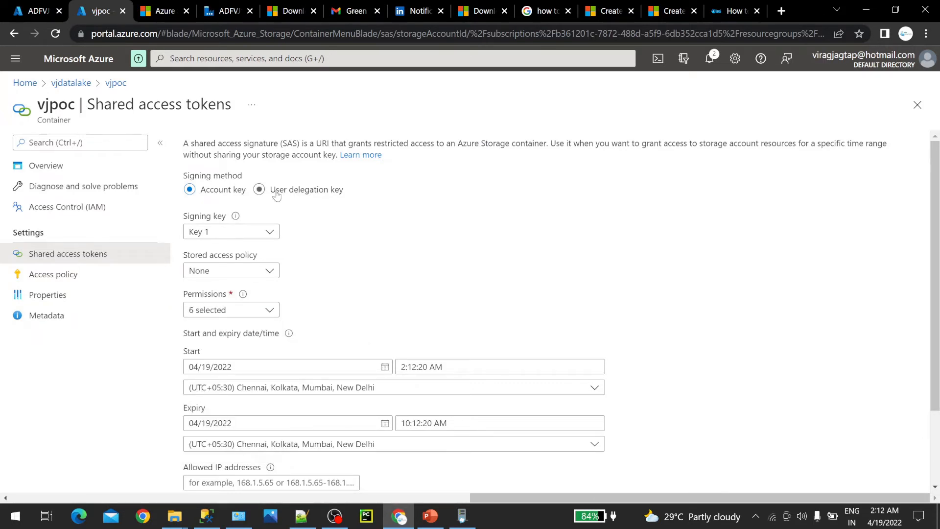
- Generate the SAS token and URL for the vjpoc container, leaving HTTPS only as the allowed protocol
scroll(247, 282, "down", 2)
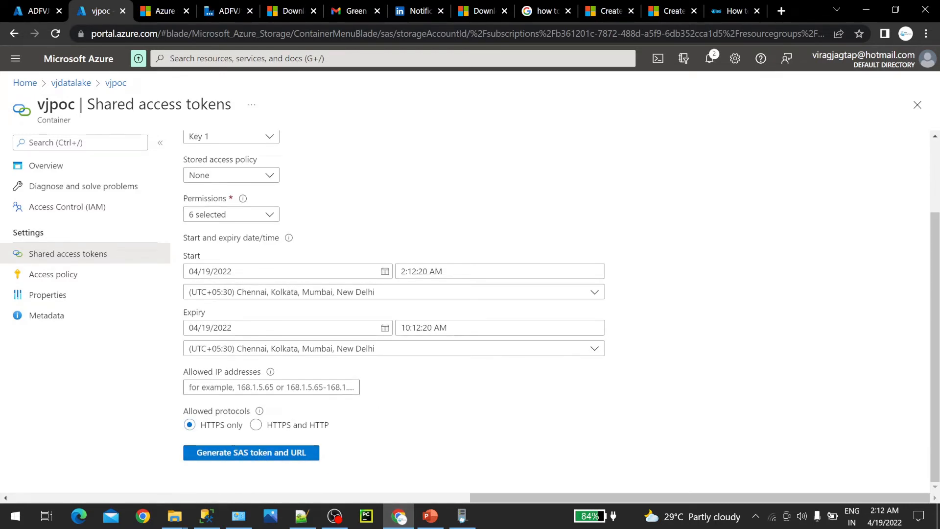
left_click(245, 455)
scroll(525, 411, "down", 2)
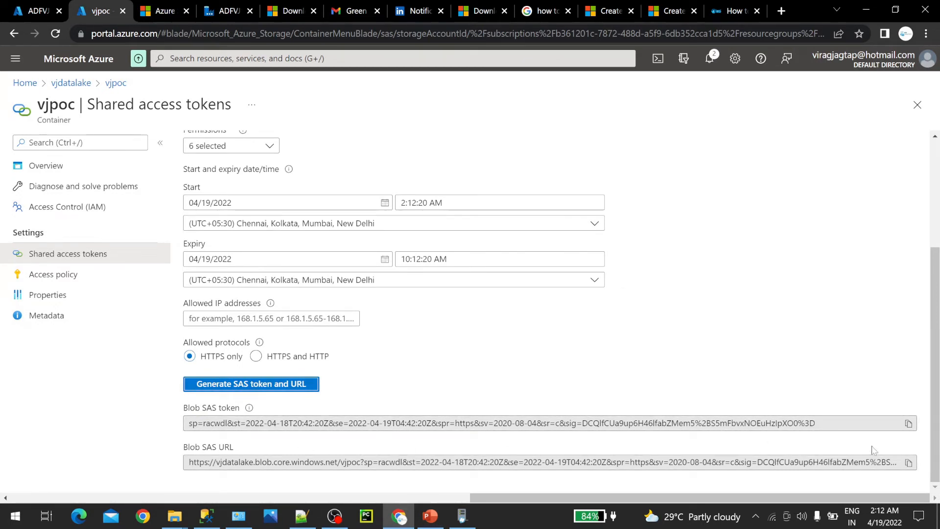
- Copy the Blob SAS token, switch to Notepad++ and paste it into a new document, followed by a line break
left_click(907, 424)
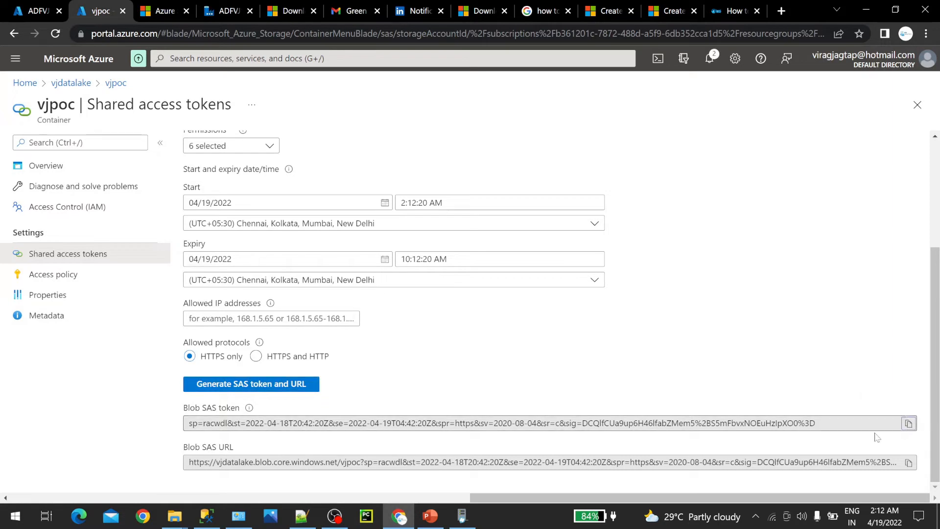
left_click(302, 515)
left_click(427, 45)
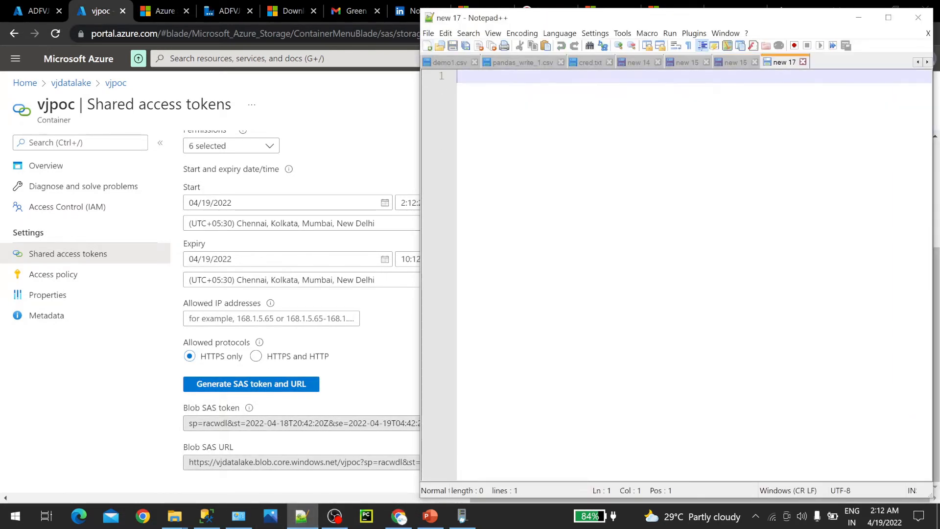
right_click(494, 139)
left_click(519, 169)
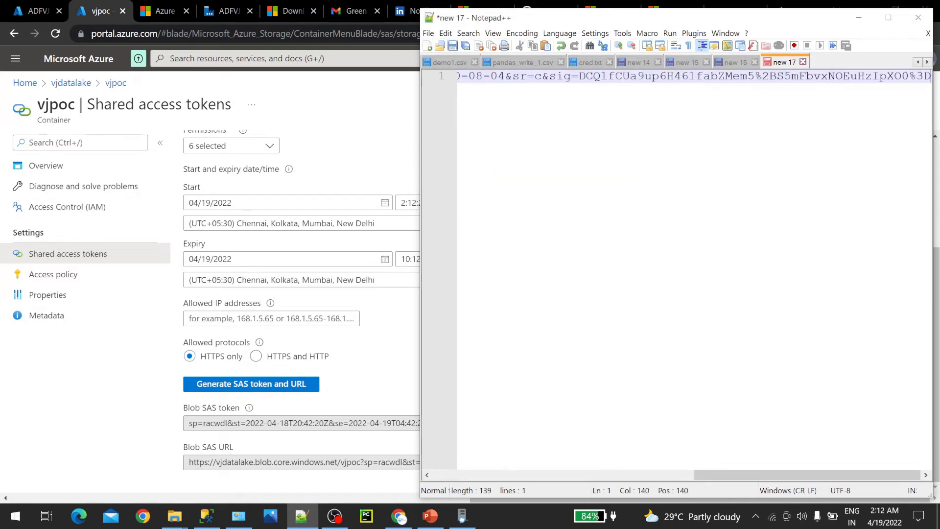
key("Return")
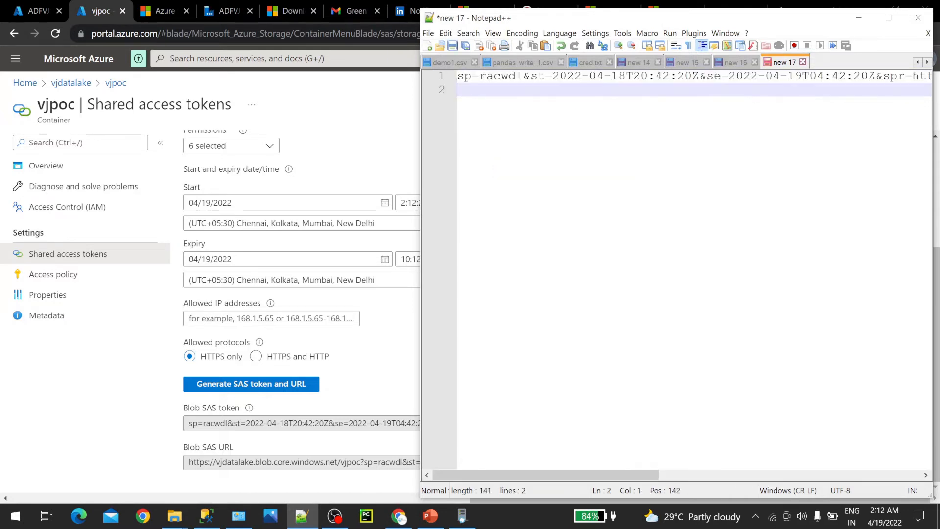
- Copy the Blob SAS URL from the Azure portal and paste it into the Notepad++ document below the token, with blank lines around it
left_click(272, 449)
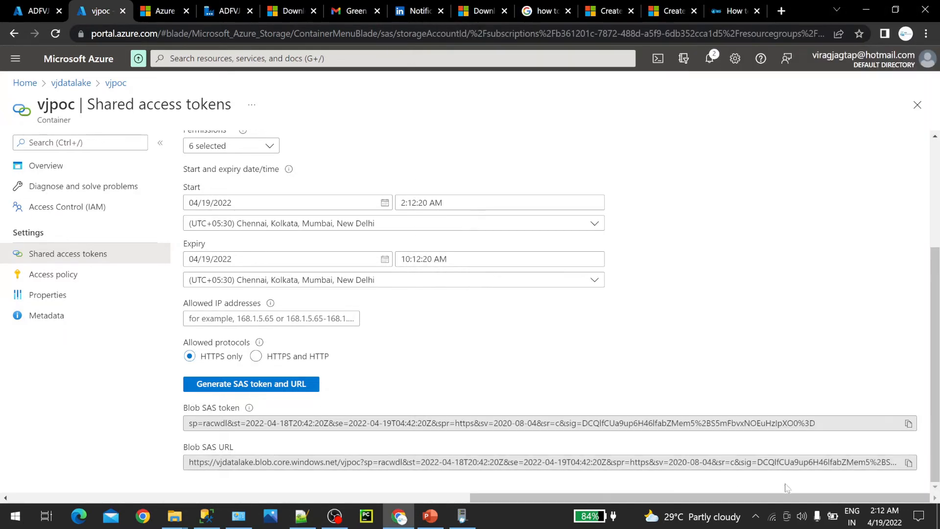
left_click(910, 463)
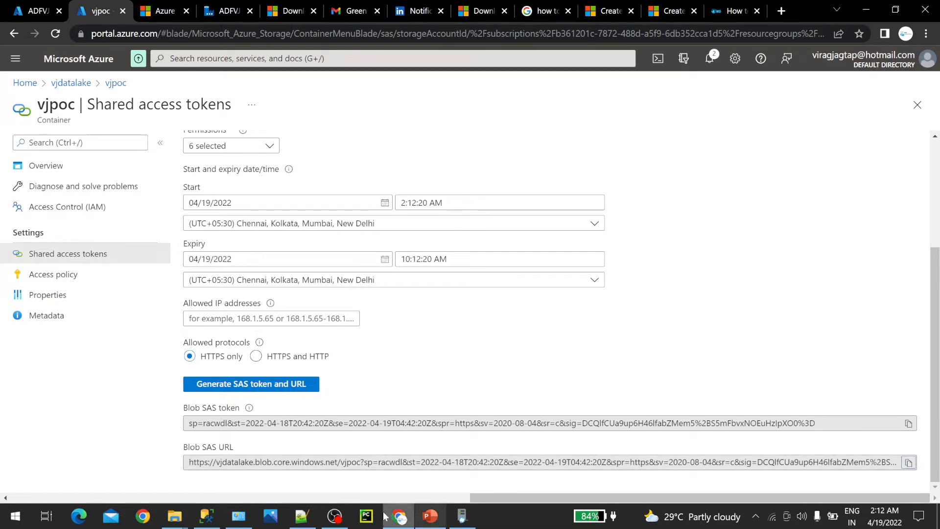
left_click(312, 514)
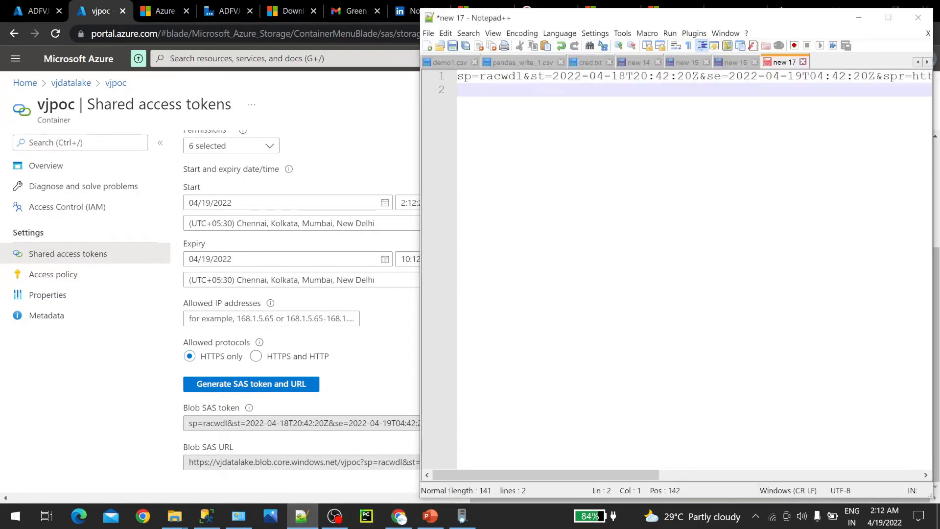
key("Return")
key("Return")
key("ctrl+v")
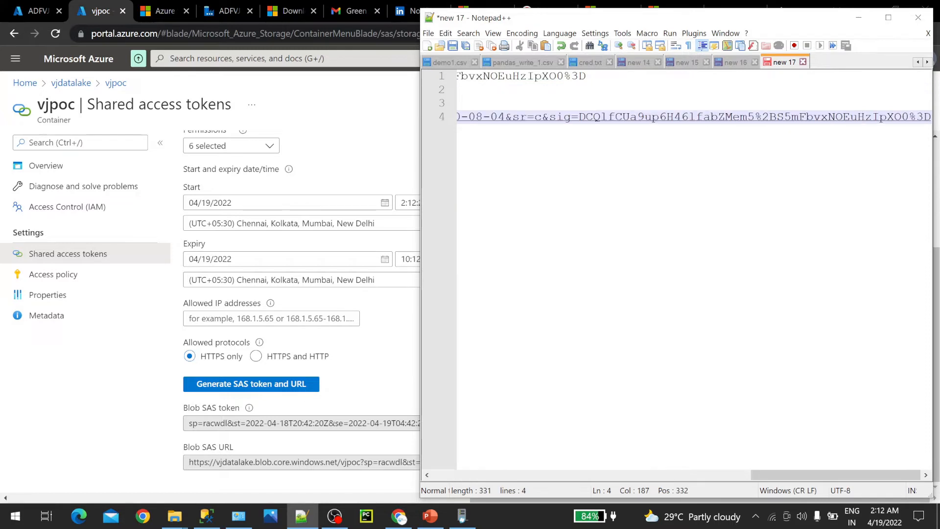
key("Return")
key("Return")
key("Return")
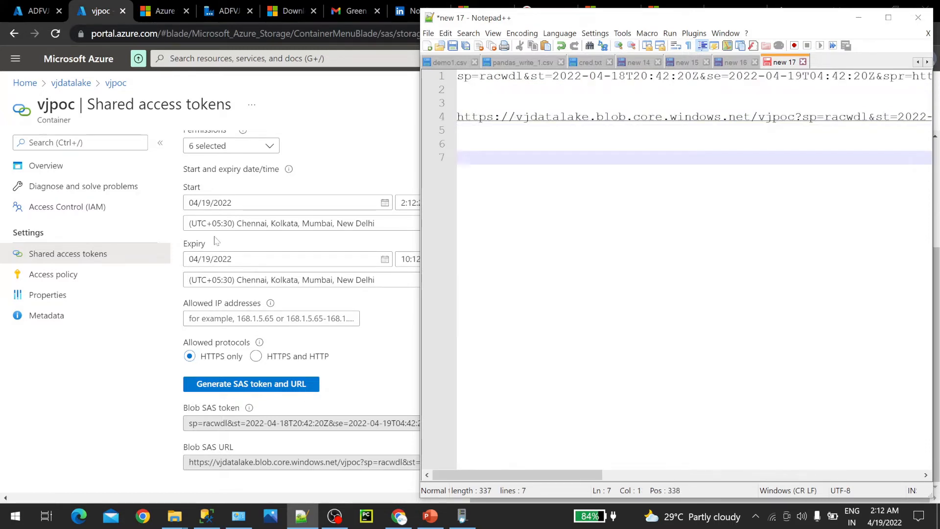
- Copy the vjpoc container's URL from its properties and paste it into the Notepad++ document below the SAS URL
scroll(218, 241, "up", 3)
left_click(233, 245)
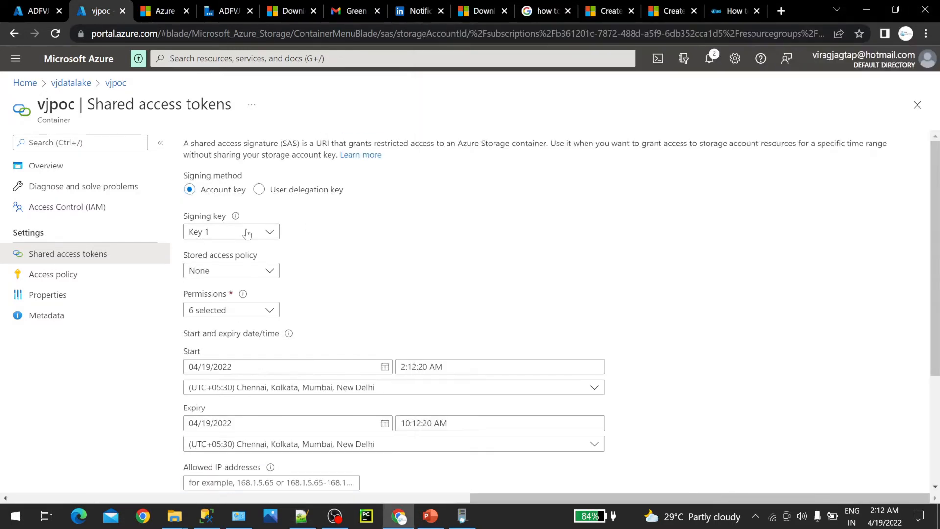
left_click(53, 294)
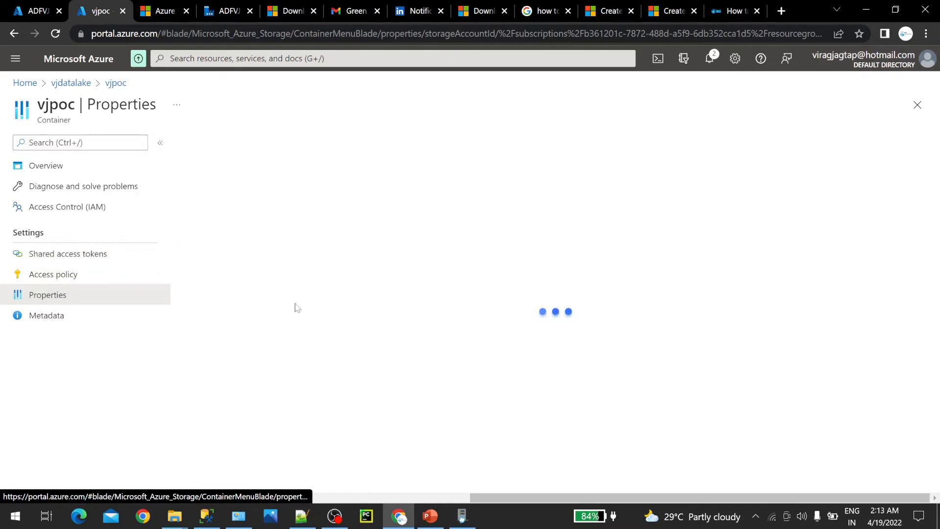
left_click(911, 243)
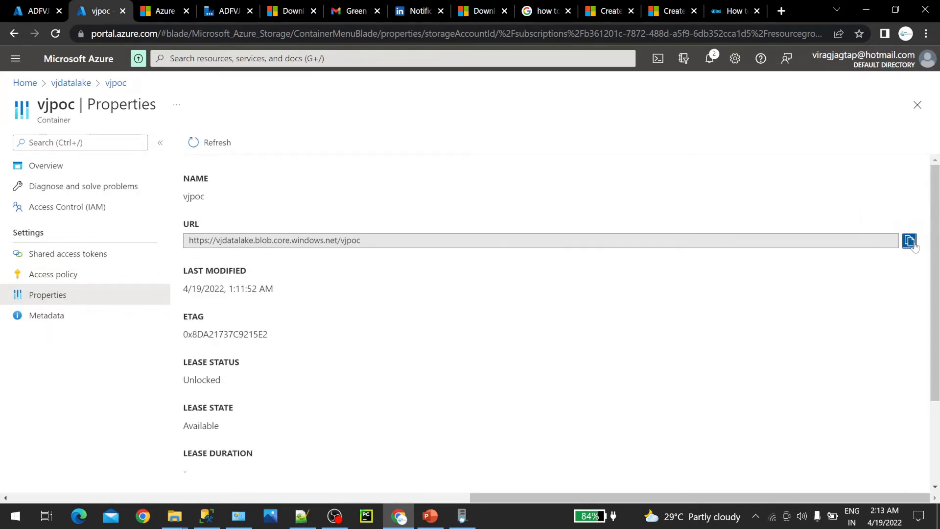
left_click(302, 516)
key("ctrl+v")
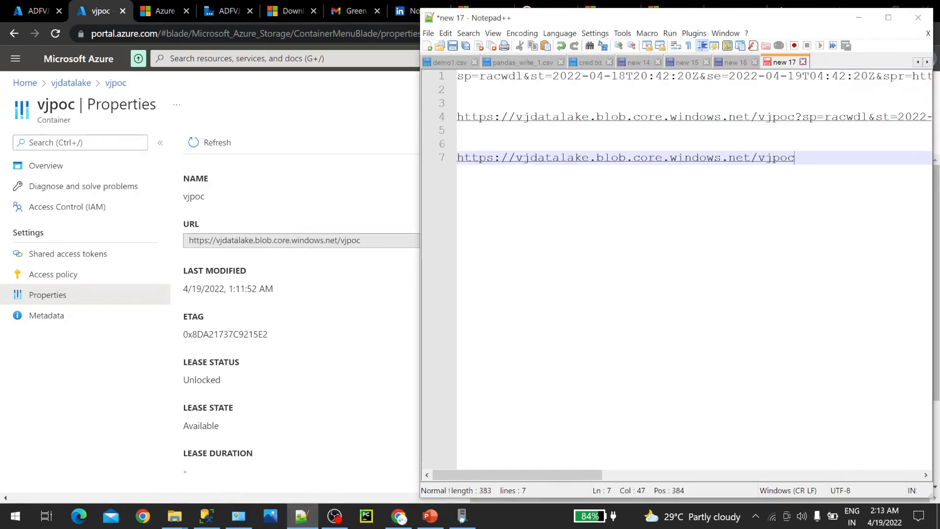
- Return to the vjpoc container's blob overview and delete SampleSuperstore.csv from the Sales folder, including its blob snapshots
left_click(81, 187)
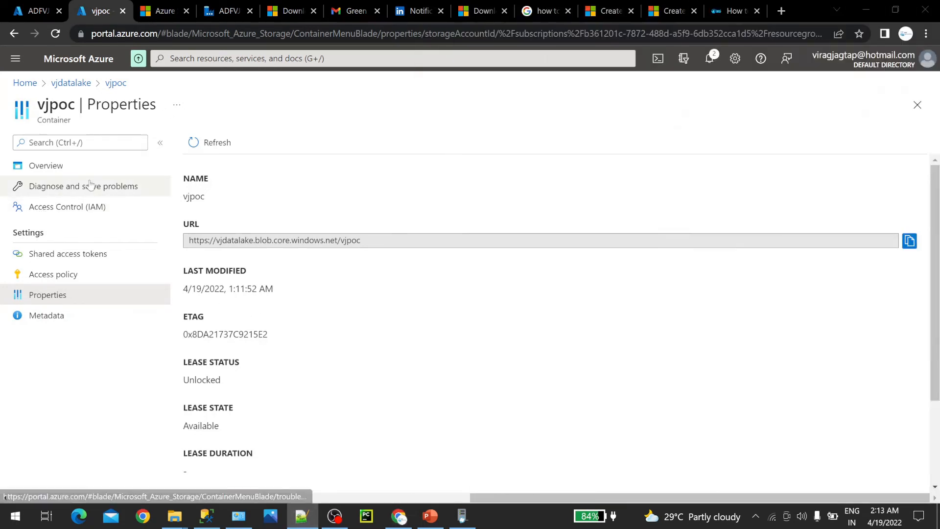
left_click(77, 170)
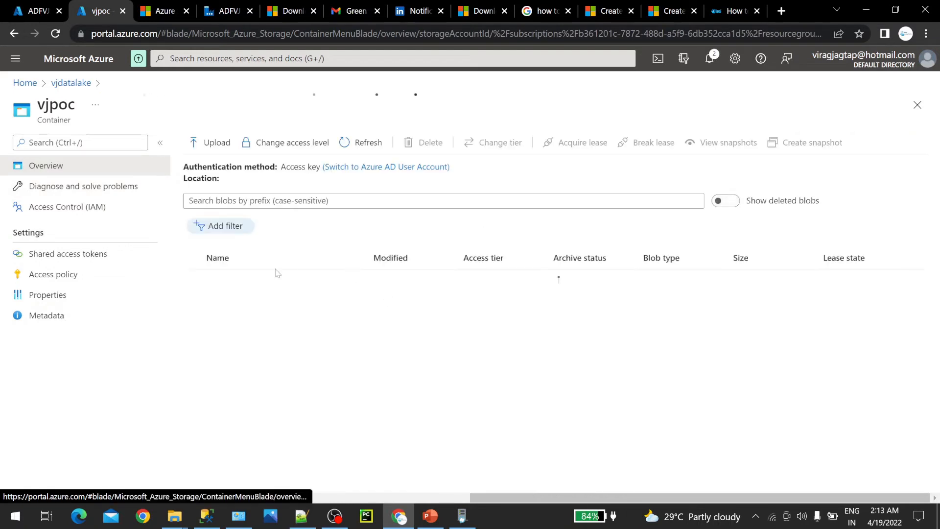
left_click(224, 283)
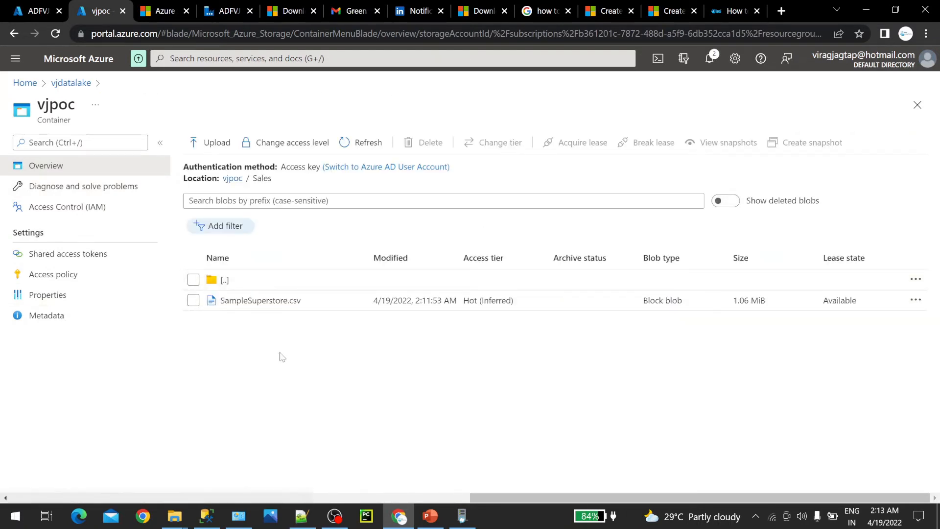
left_click(193, 300)
left_click(424, 143)
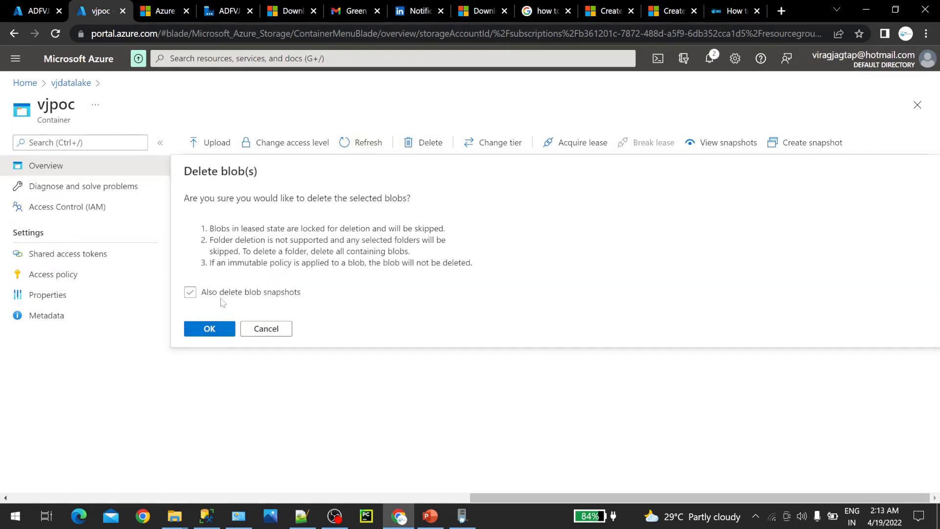
left_click(215, 297)
left_click(210, 329)
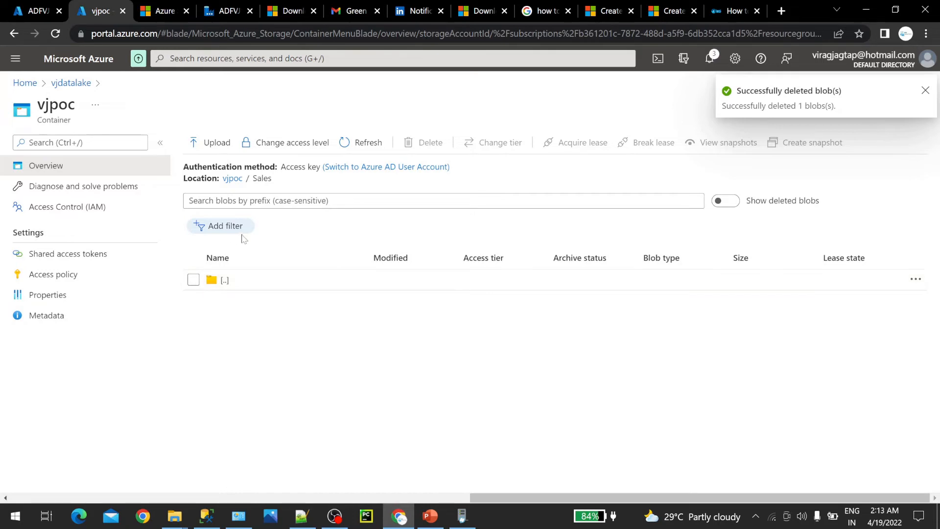
- Delete SampleSuperstore.csv and its snapshots from the root of the vjpoc container, and reload the page
left_click(233, 179)
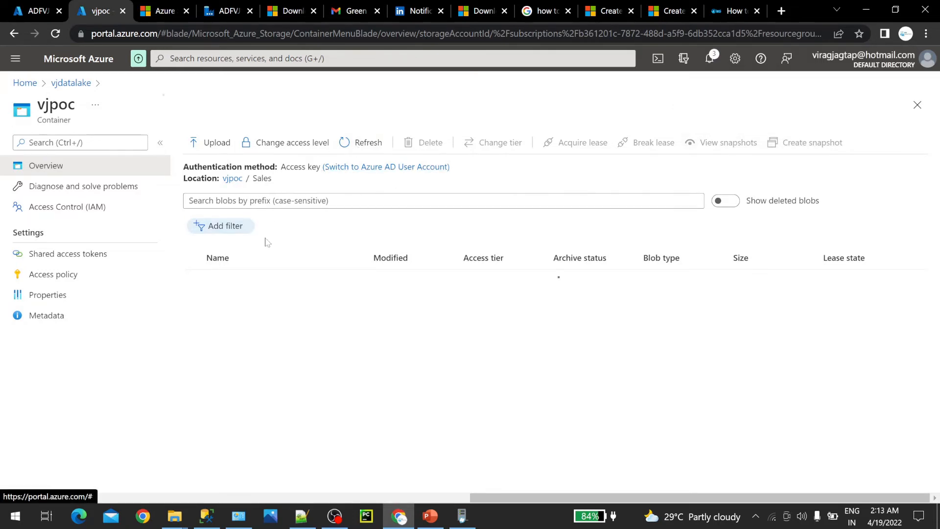
left_click(195, 280)
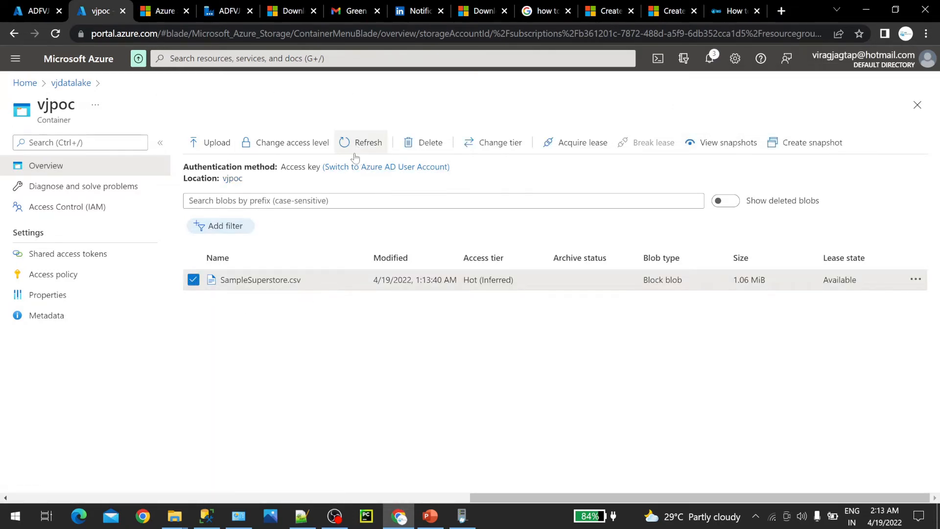
left_click(429, 143)
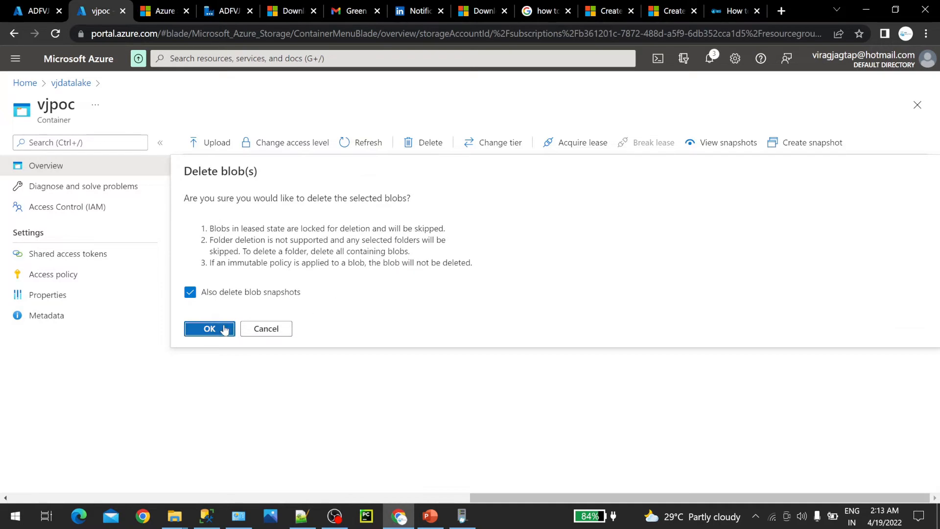
left_click(224, 328)
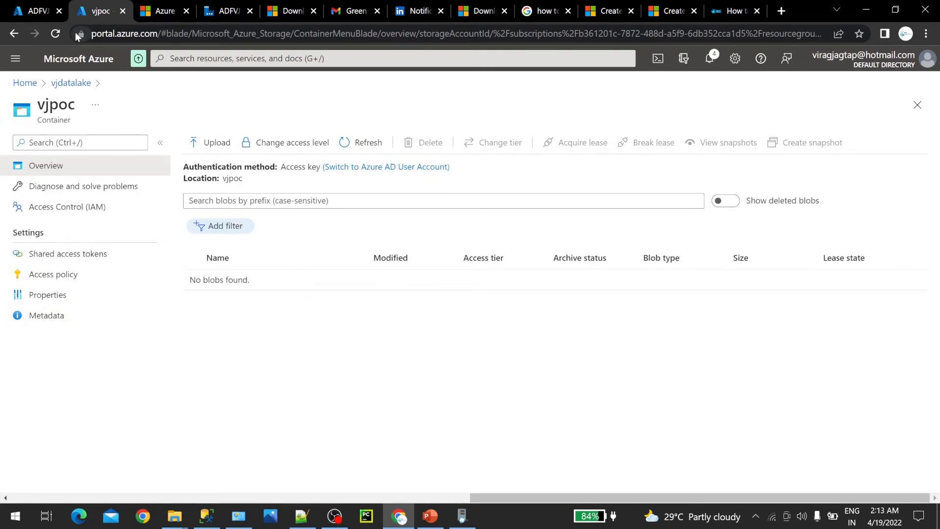
left_click(55, 33)
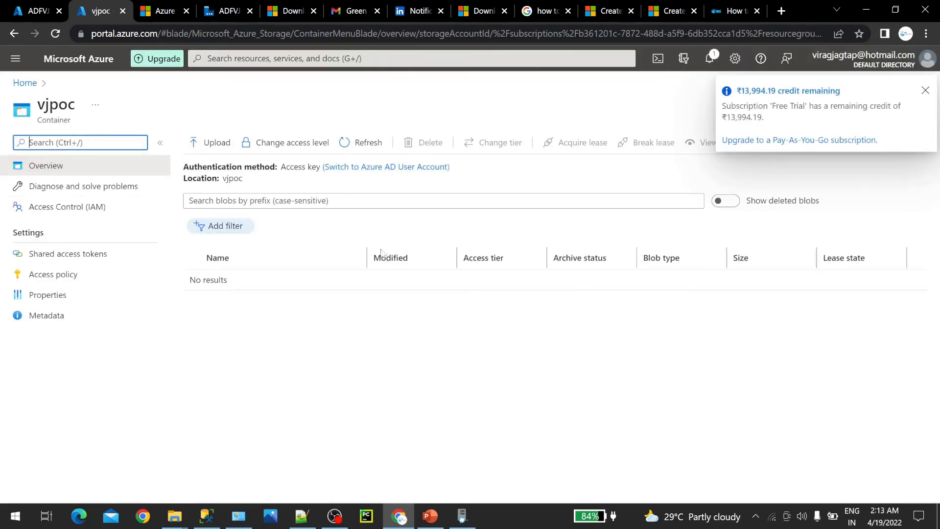
left_click(925, 91)
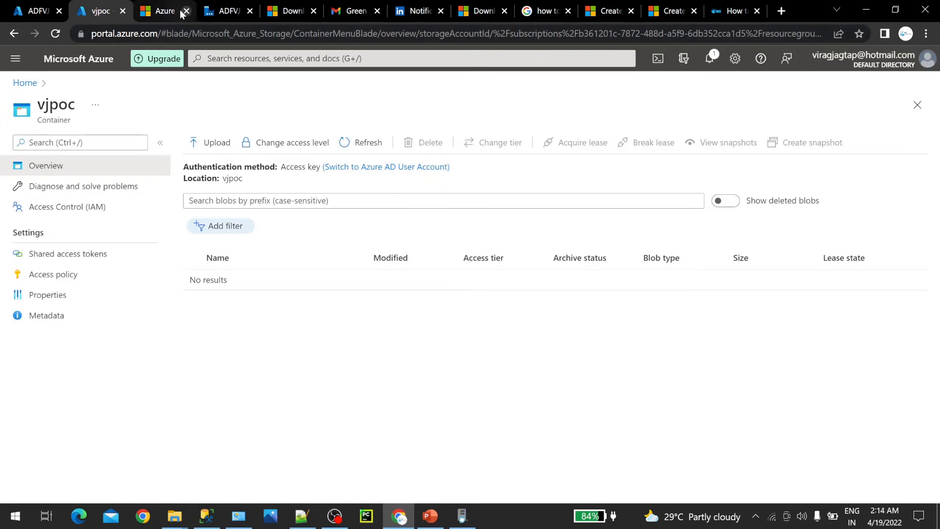
- Switch to Data Factory, closing the unneeded Azure browser tab, and open pipeline1 in authoring with the Copy data1 activity moved towards the canvas centre
left_click(164, 11)
left_click(223, 11)
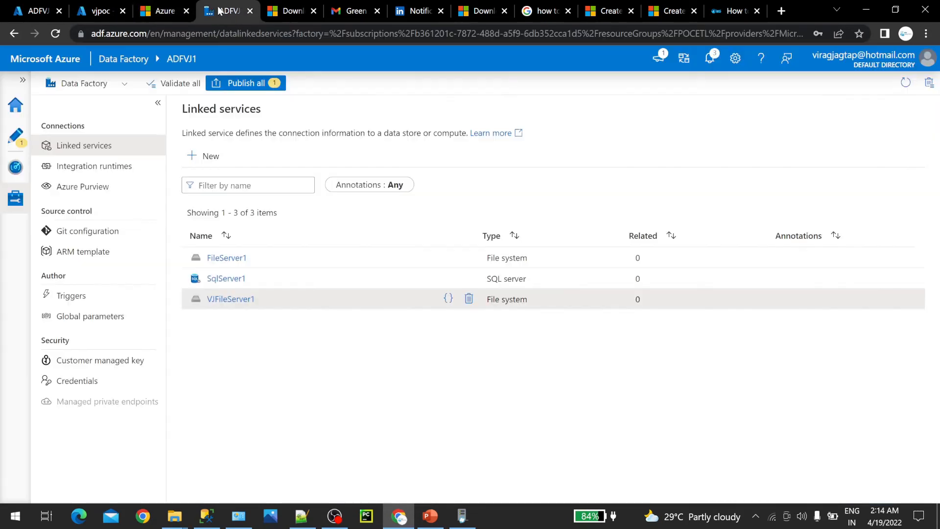
left_click(187, 12)
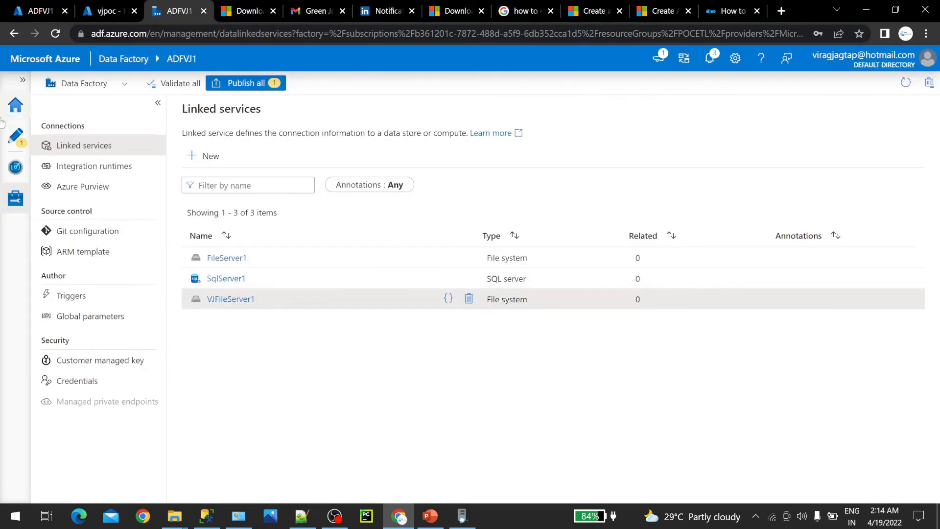
left_click(15, 135)
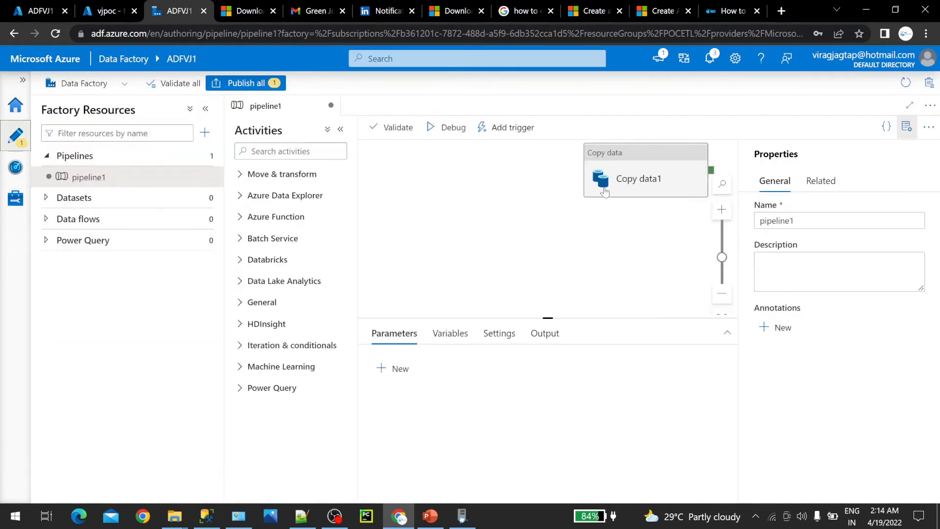
left_click_drag(639, 167, 484, 198)
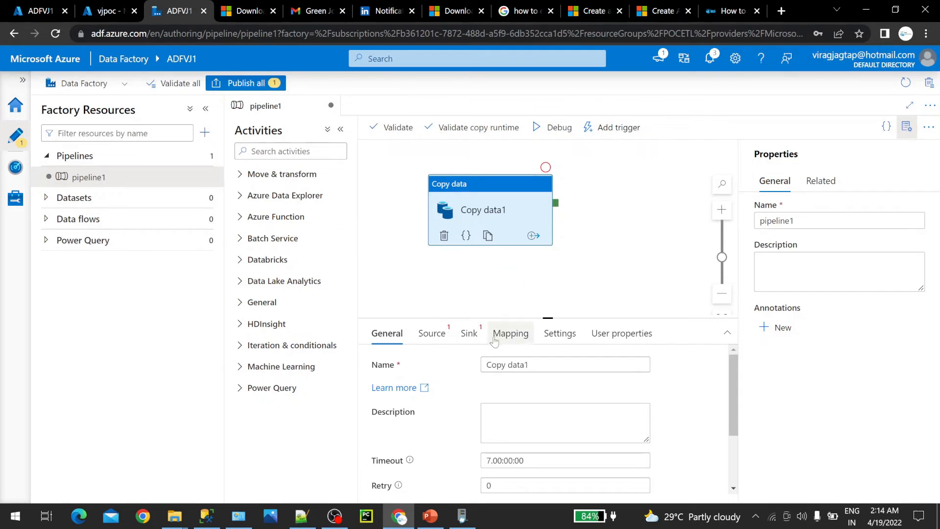
- Start a new source dataset for the Copy data1 activity using the File system data store and the DelimitedText format
left_click(431, 334)
scroll(470, 272, "up", 2)
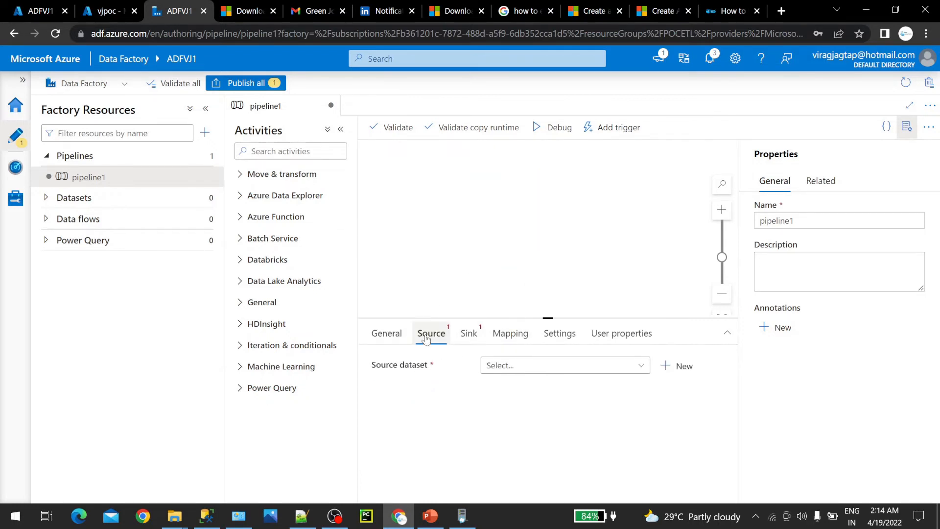
scroll(461, 261, "down", 1)
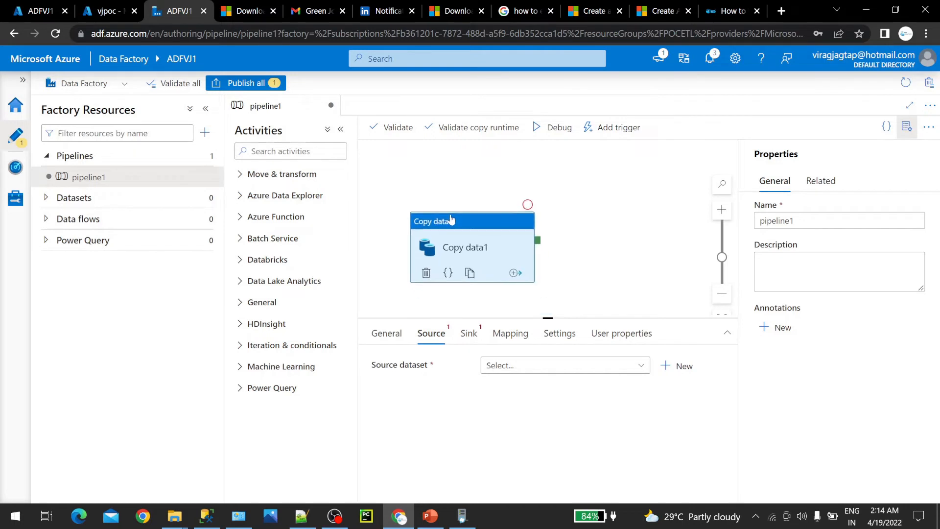
scroll(469, 272, "down", 2)
left_click(537, 366)
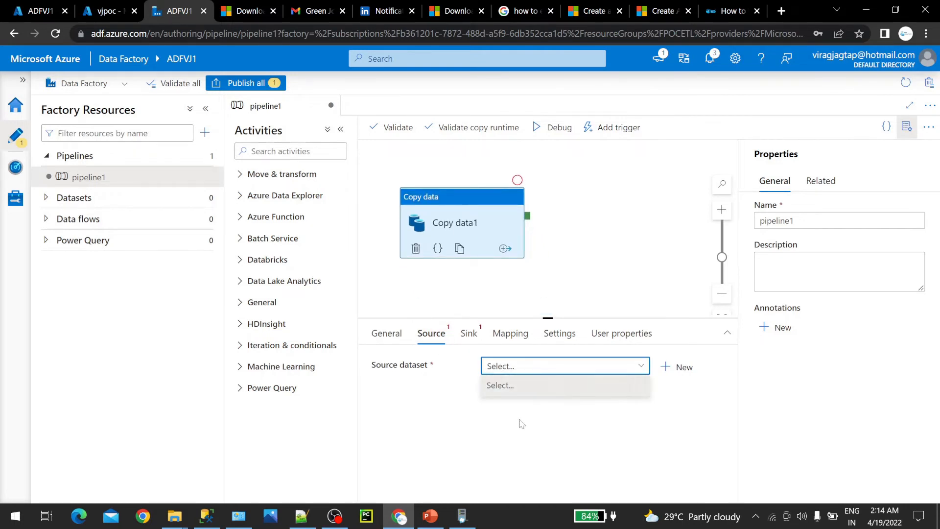
left_click(681, 371)
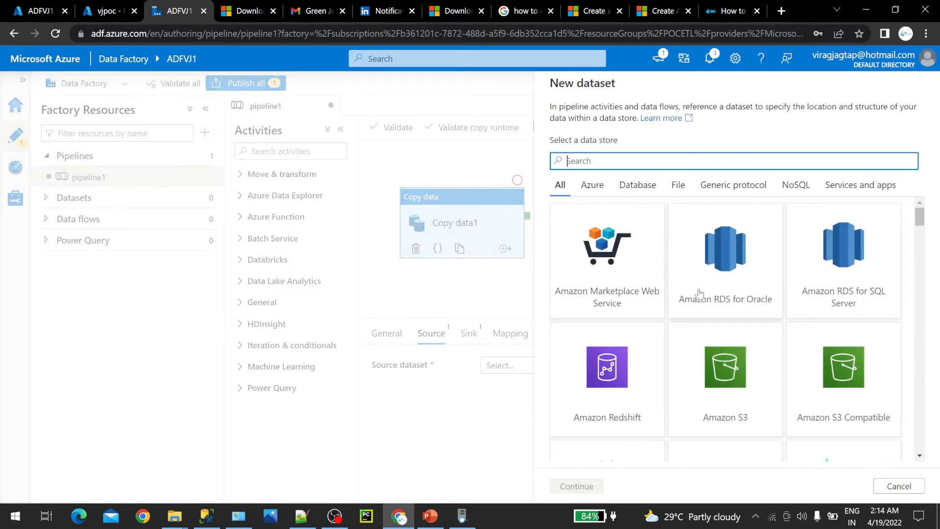
left_click(678, 185)
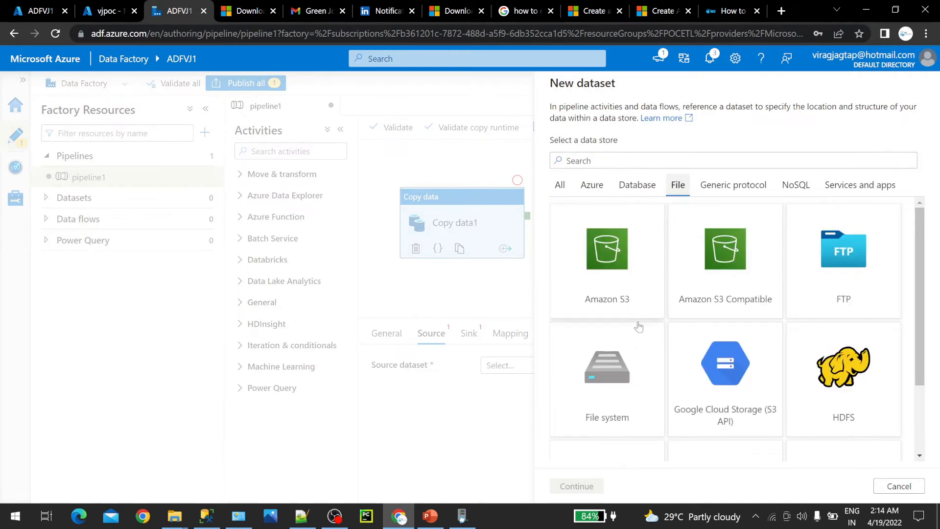
left_click(600, 373)
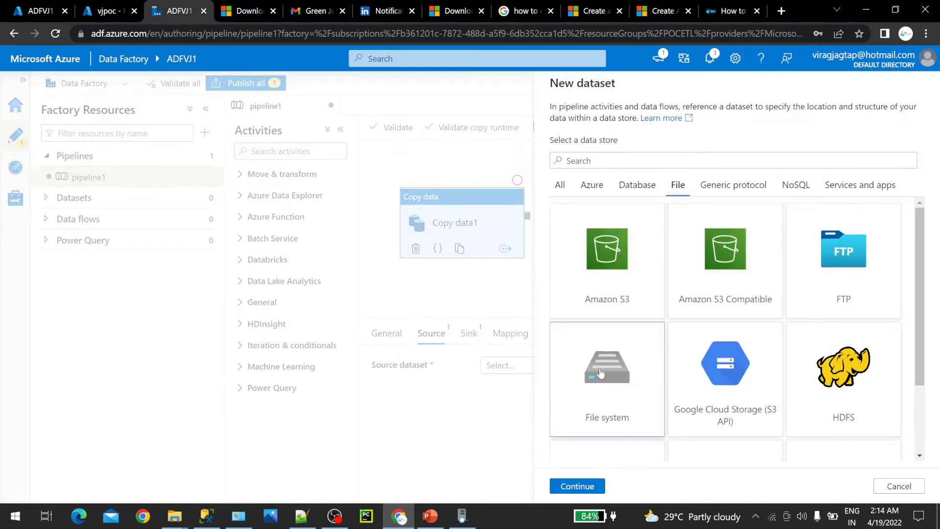
left_click(583, 485)
left_click(823, 204)
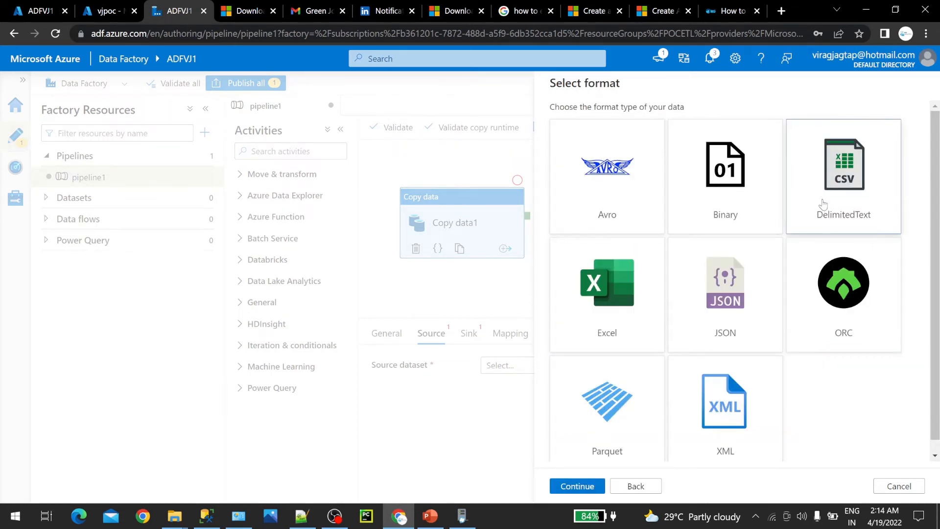
left_click(586, 485)
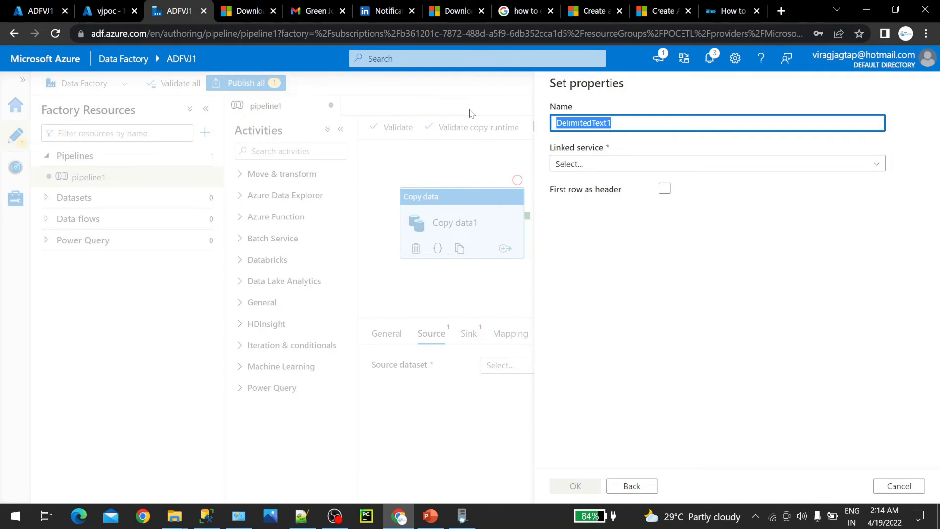
- Name the source dataset source_csv and connect it to the VJFileServer1 linked service
type("source")
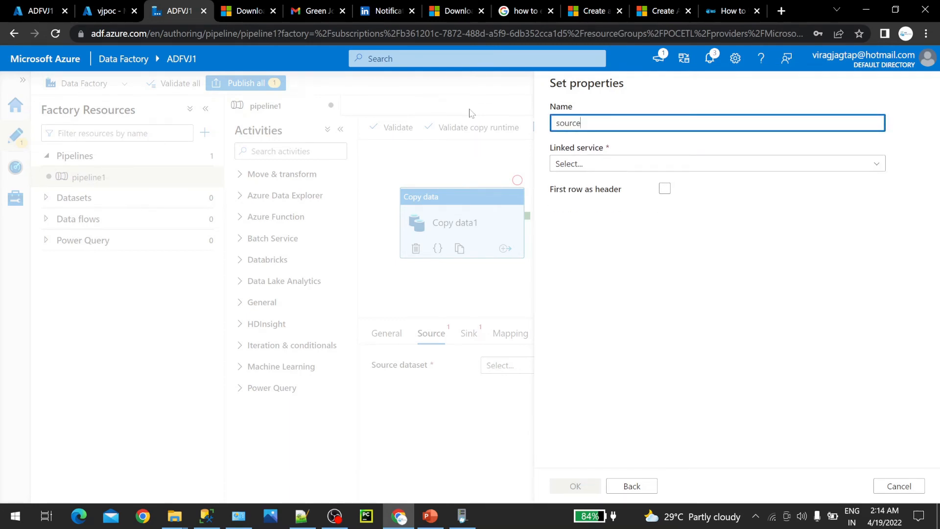
type("_csv")
left_click(604, 165)
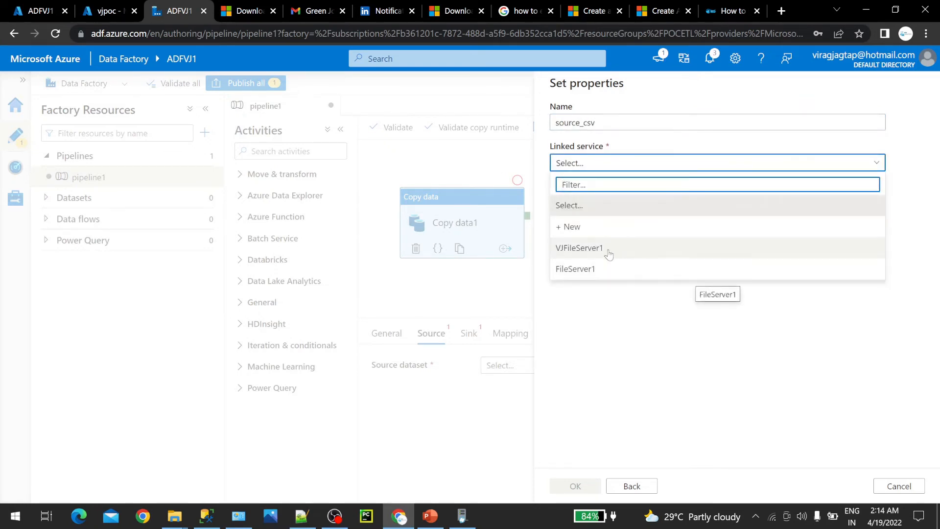
left_click(609, 248)
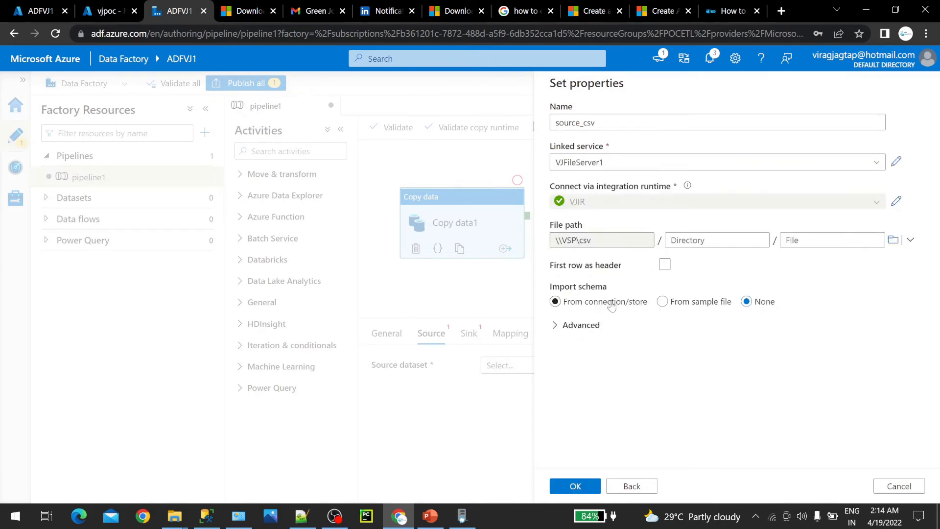
- Choose schema import from a sample file, and set the dataset's file to SampleSuperstore.csv by browsing from the specified path
left_click(662, 302)
left_click(602, 240)
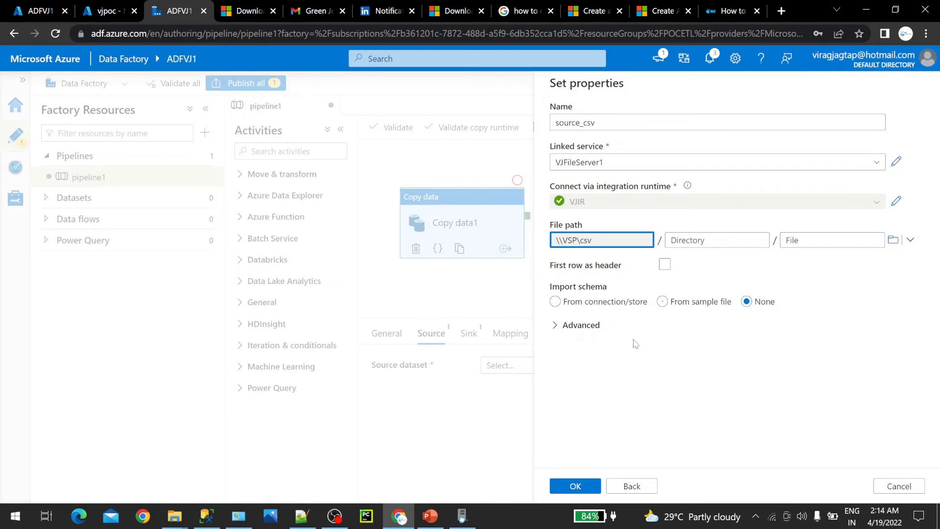
left_click(892, 241)
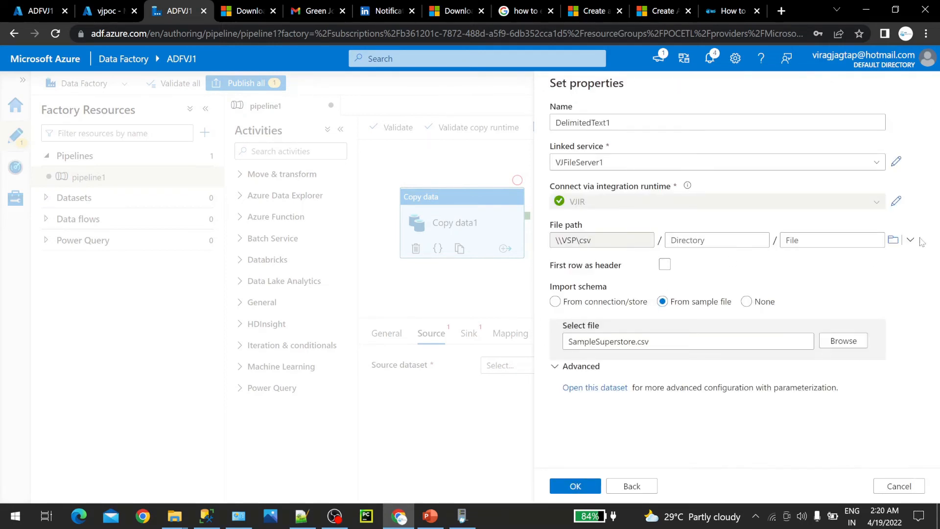
left_click(920, 241)
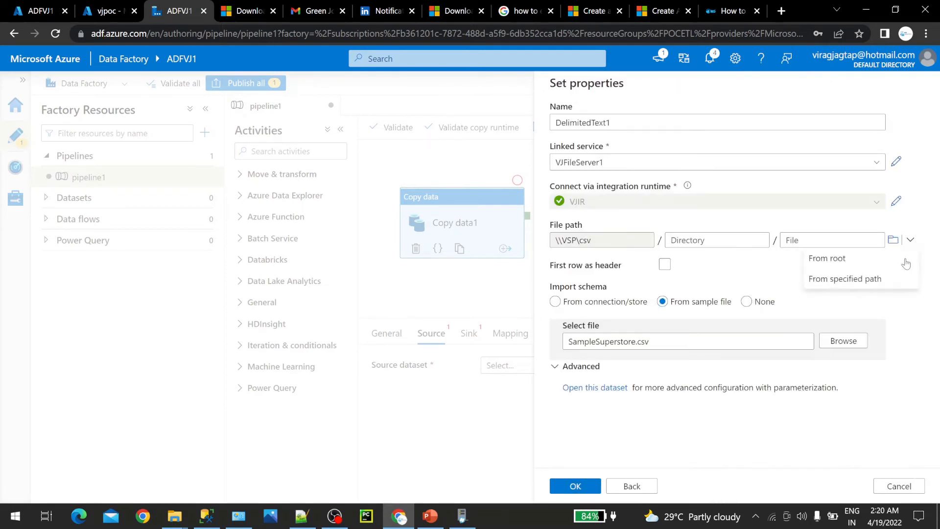
left_click(866, 278)
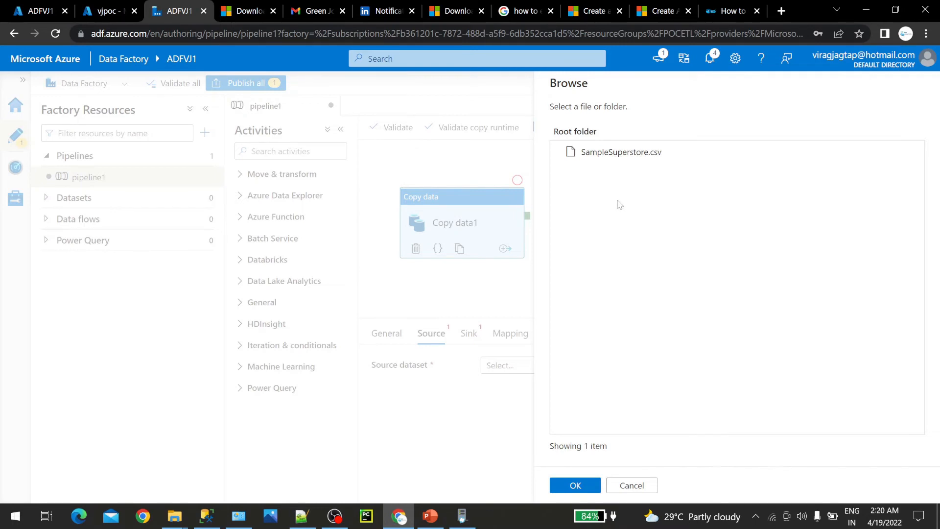
left_click(621, 152)
left_click(578, 491)
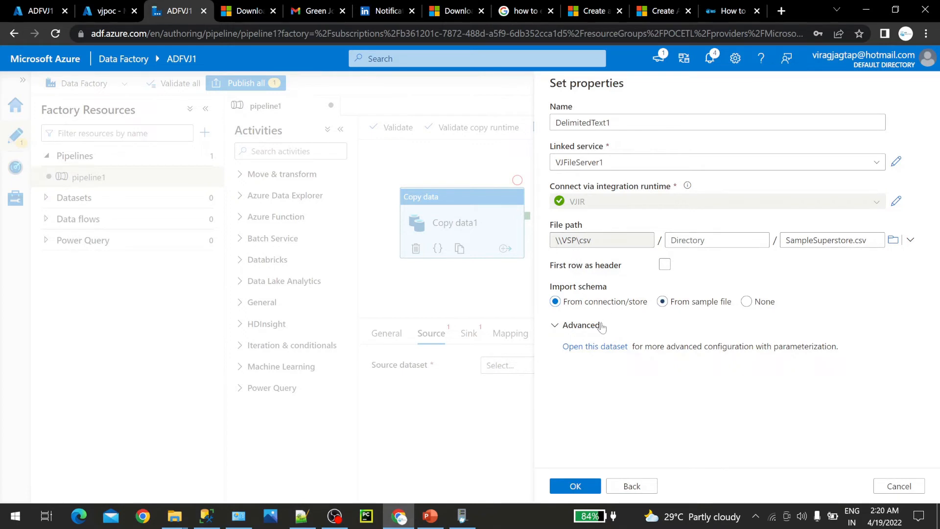
- Import the source dataset's schema from the sample file, name it source_csv, treat the first row as header, and create the dataset
left_click(662, 301)
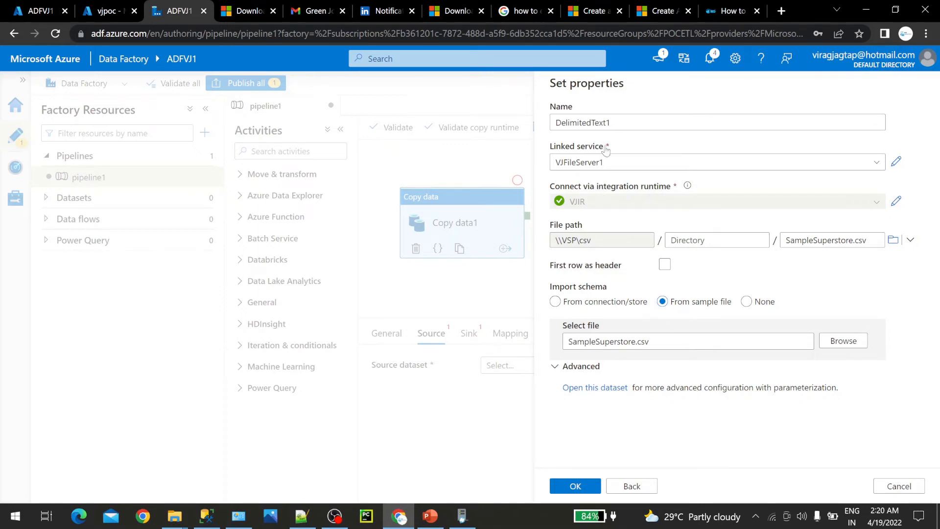
double_click(607, 123)
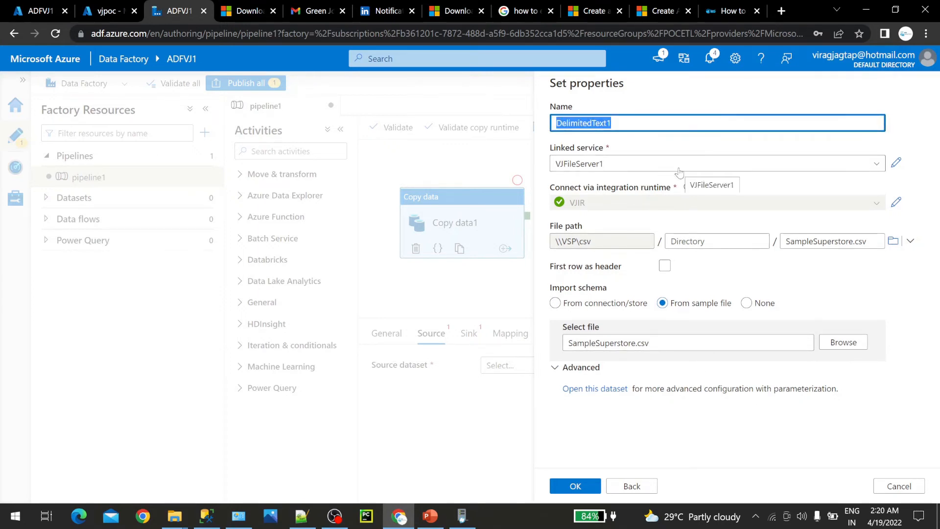
type("source_csv")
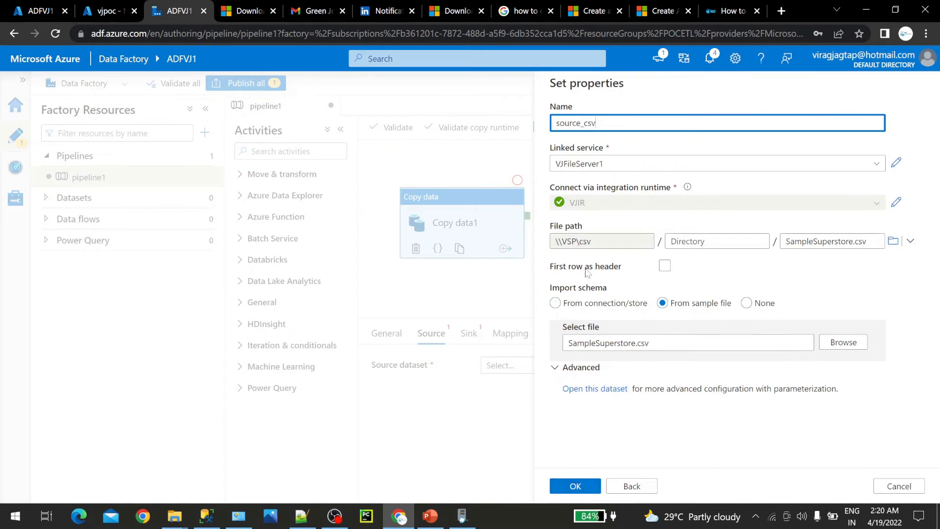
left_click(666, 265)
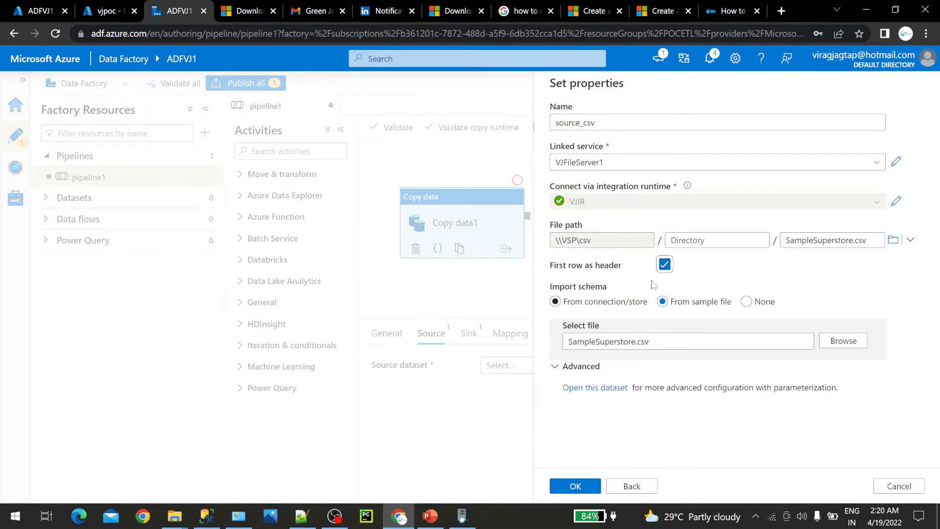
left_click(579, 487)
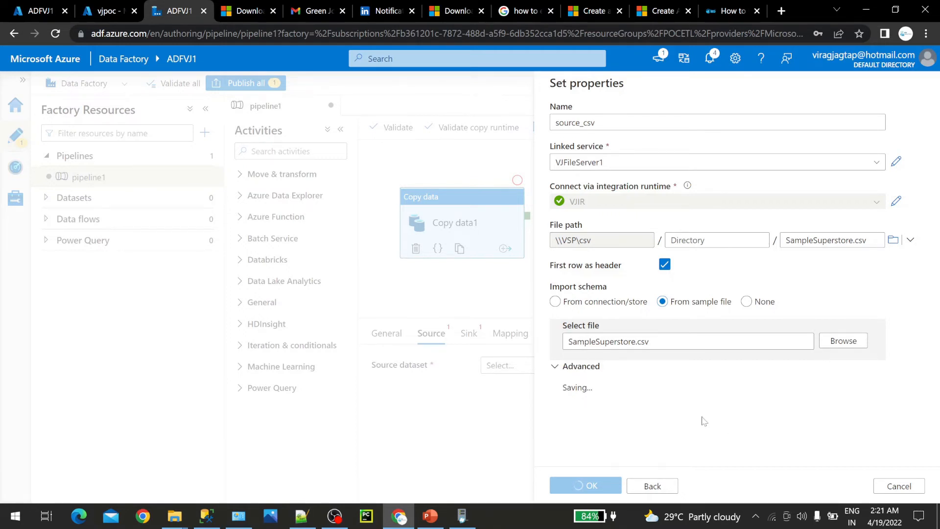
- Check the vjpoc container for existing blobs, and review the source settings of the Copy data1 activity
left_click(105, 11)
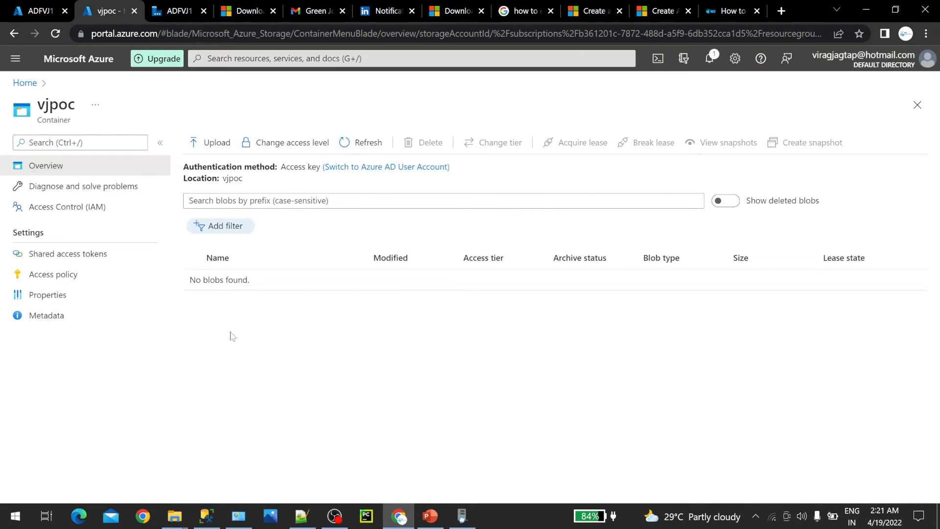
left_click(174, 11)
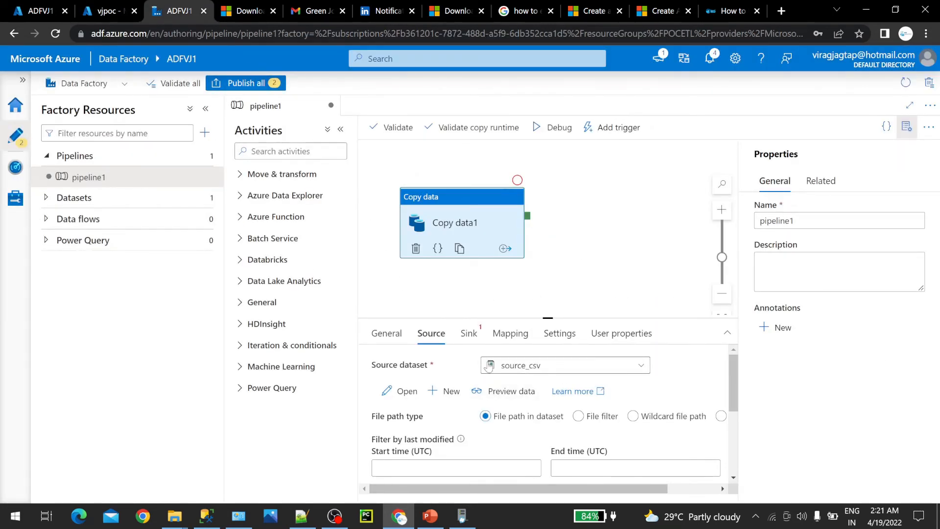
scroll(557, 365, "down", 1)
scroll(558, 365, "up", 1)
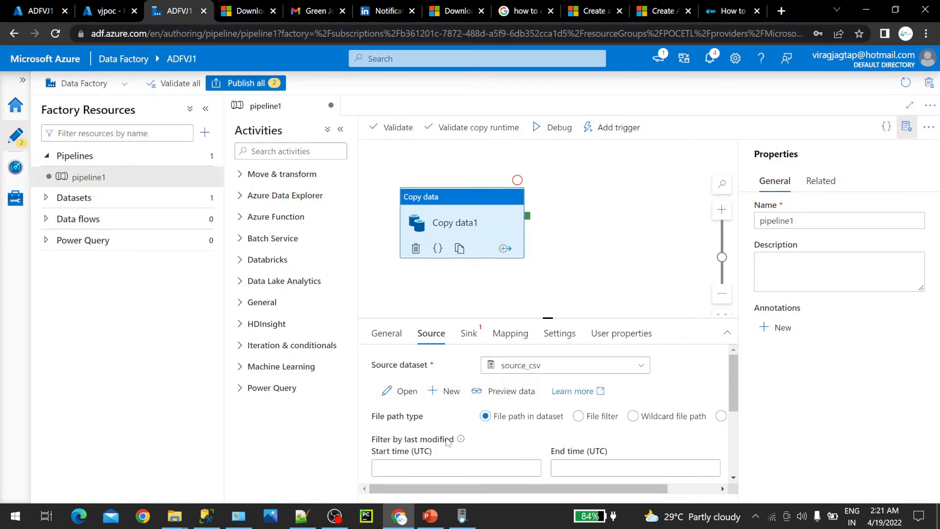
scroll(443, 393, "down", 1)
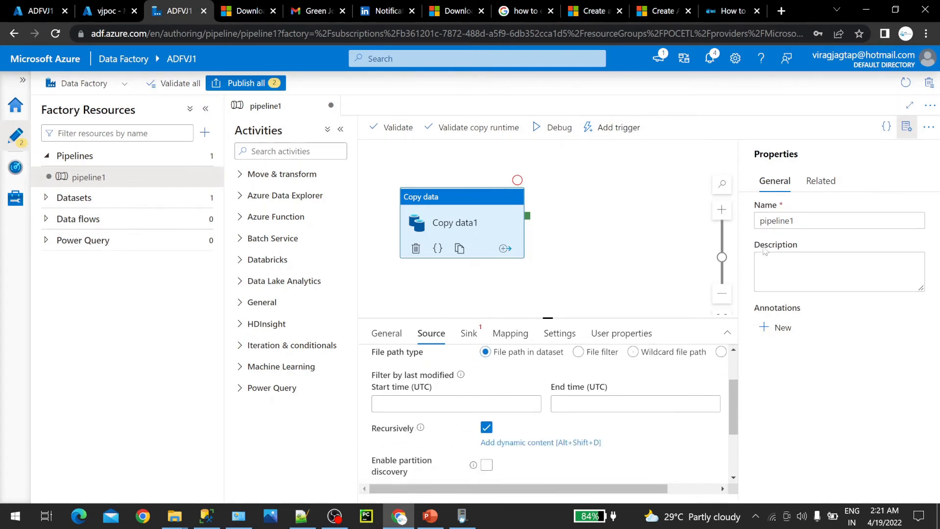
scroll(503, 420, "down", 2)
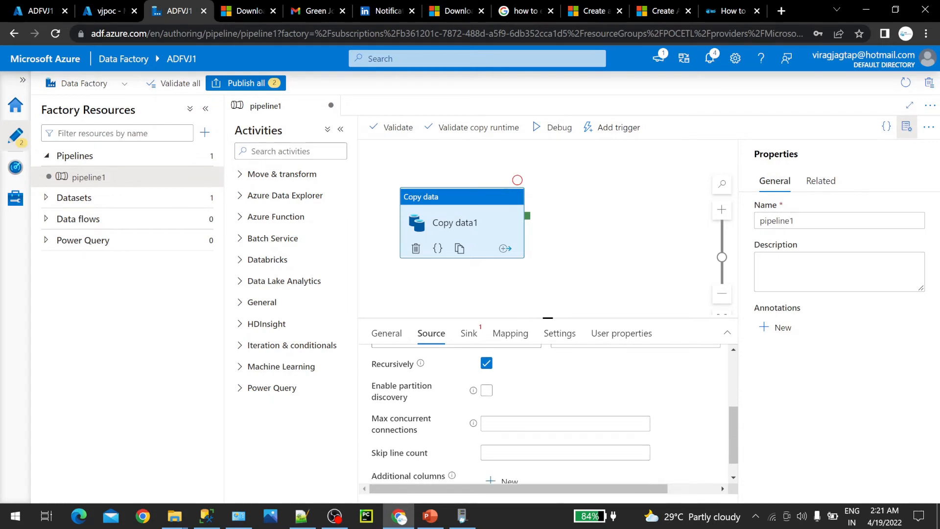
scroll(502, 411, "up", 3)
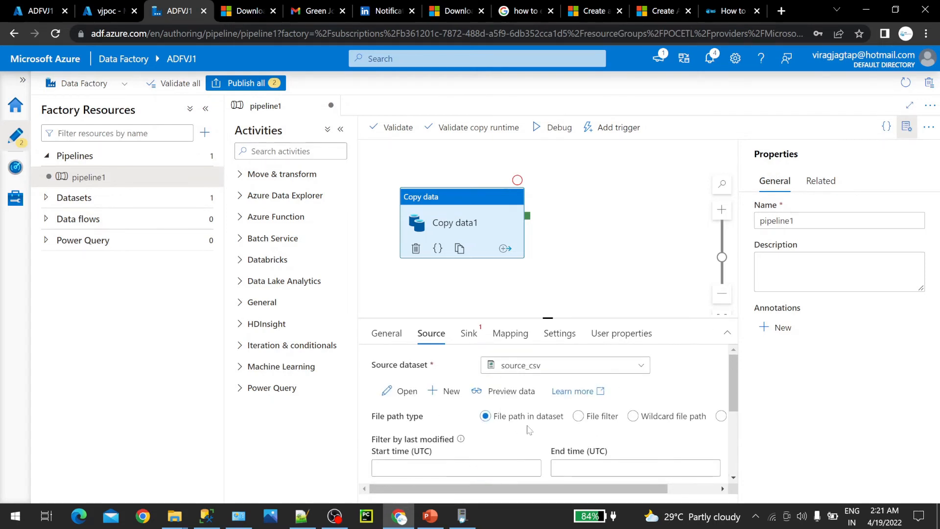
- Preview the source_csv data with the factory resources list collapsed, and examine the rows and columns of SampleSuperstore.csv
left_click(515, 394)
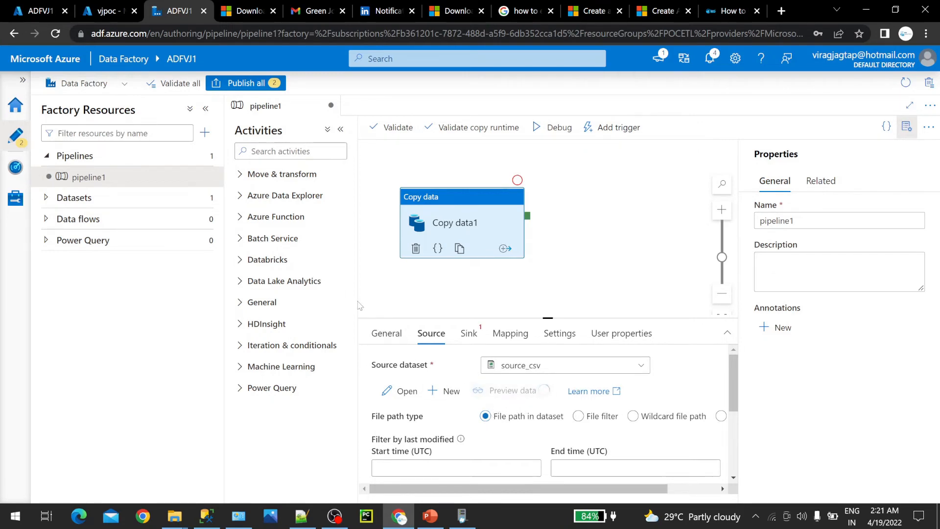
left_click(205, 108)
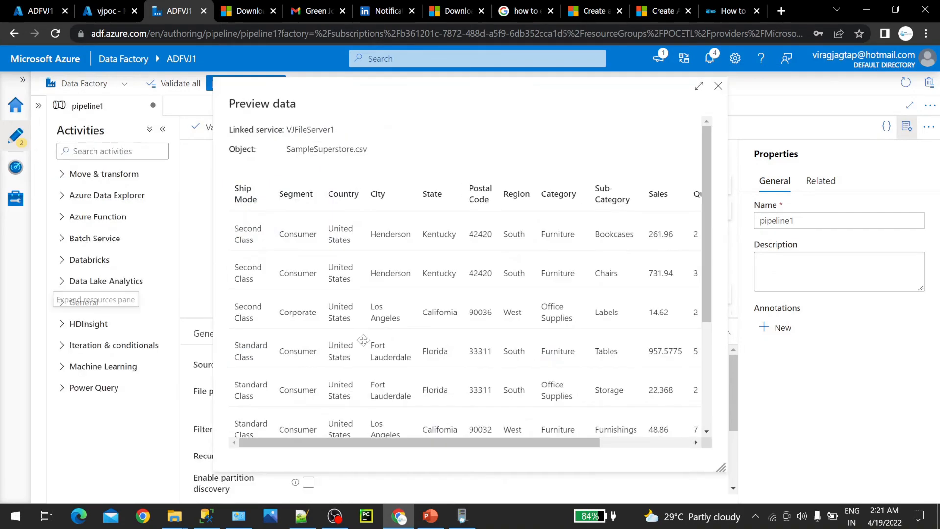
scroll(321, 274, "down", 1)
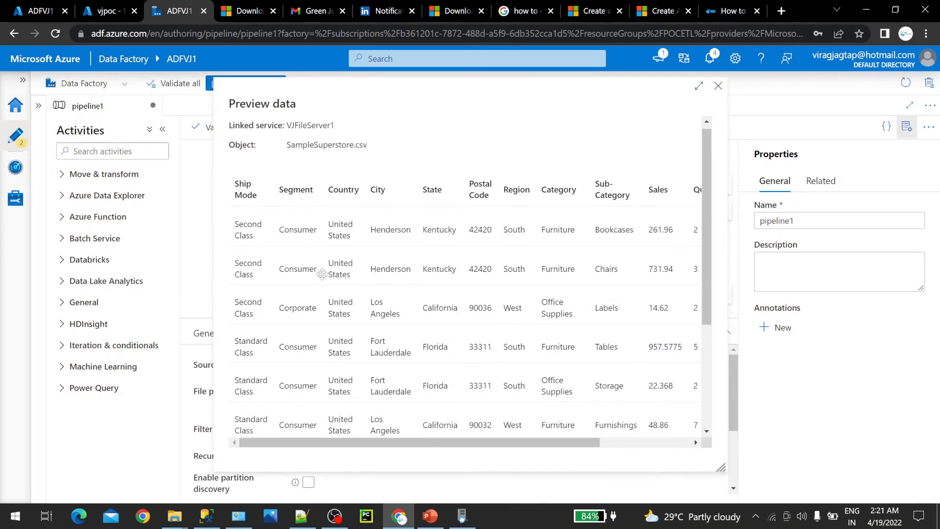
scroll(322, 274, "down", 3)
left_click_drag(368, 447, 485, 447)
scroll(579, 341, "up", 5)
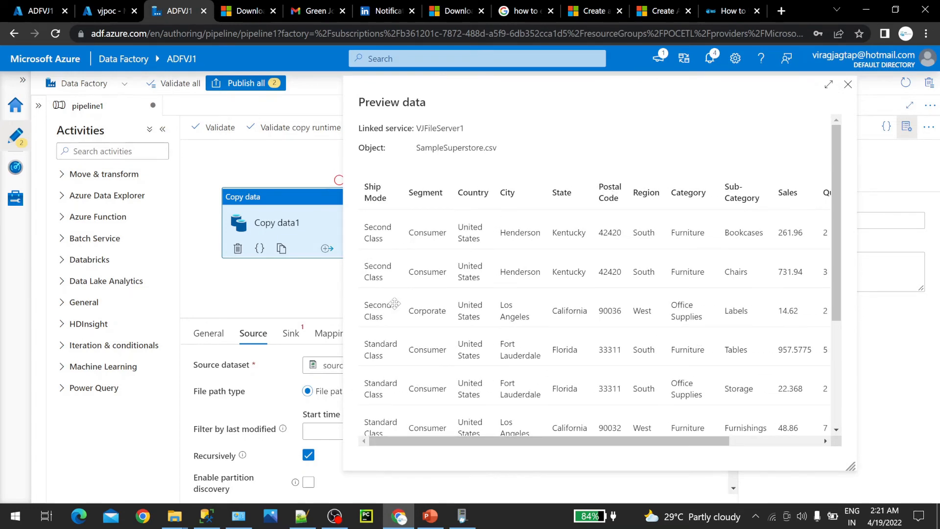
left_click(849, 85)
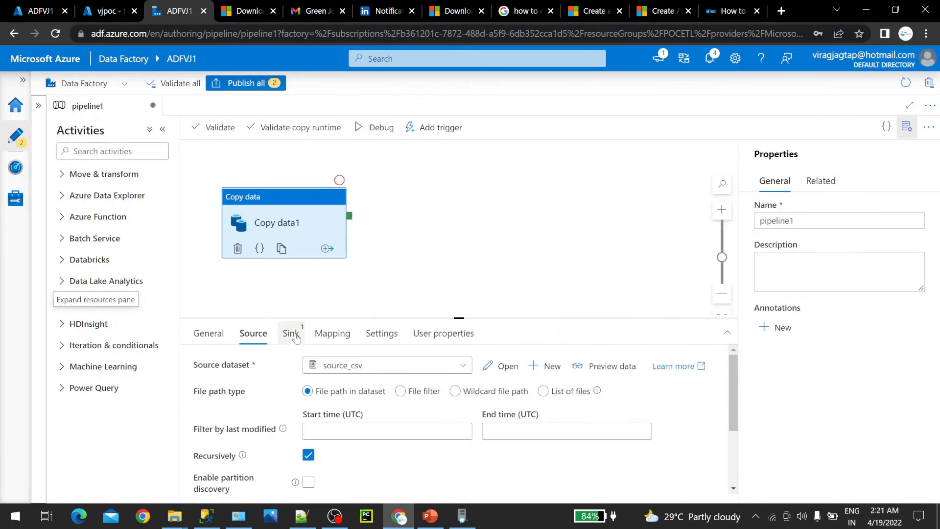
- Start a new sink dataset for the Copy data1 activity using the Azure Blob Storage data store and the DelimitedText format
left_click(291, 334)
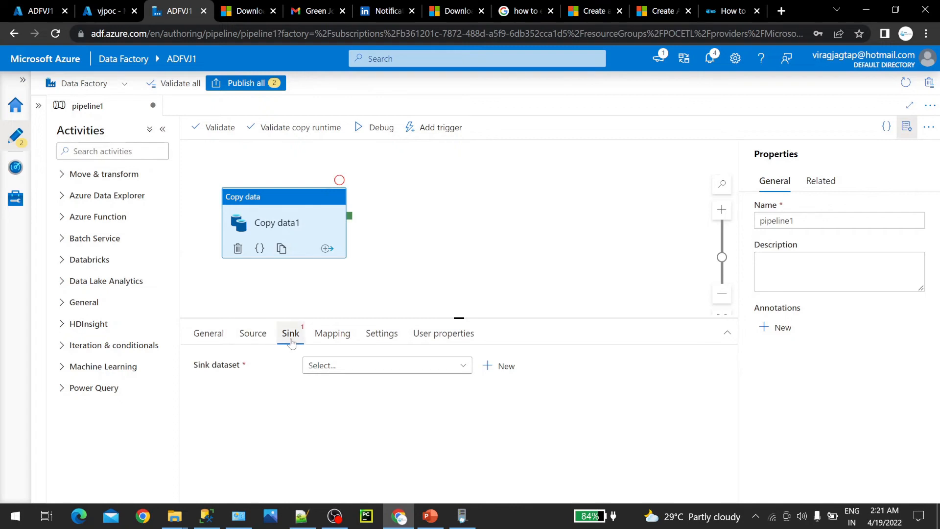
left_click(335, 366)
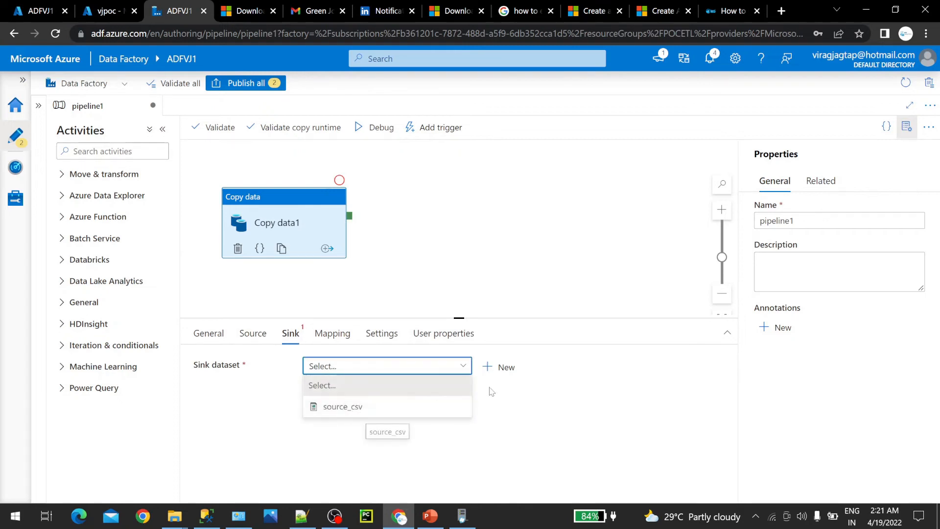
left_click(510, 367)
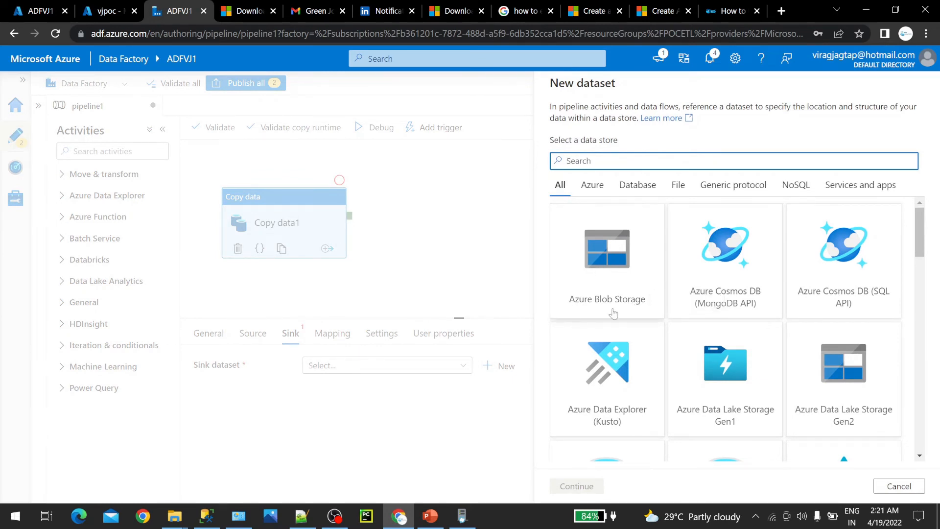
left_click(627, 273)
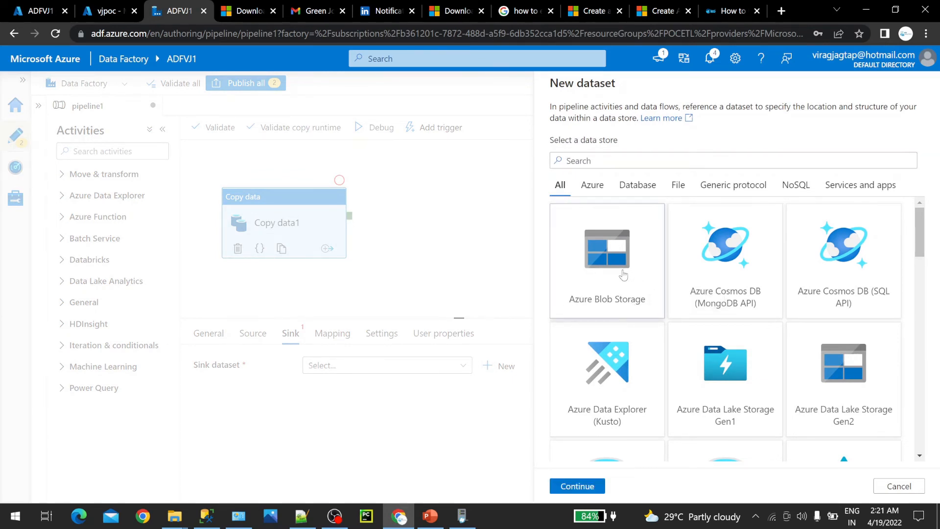
left_click(577, 486)
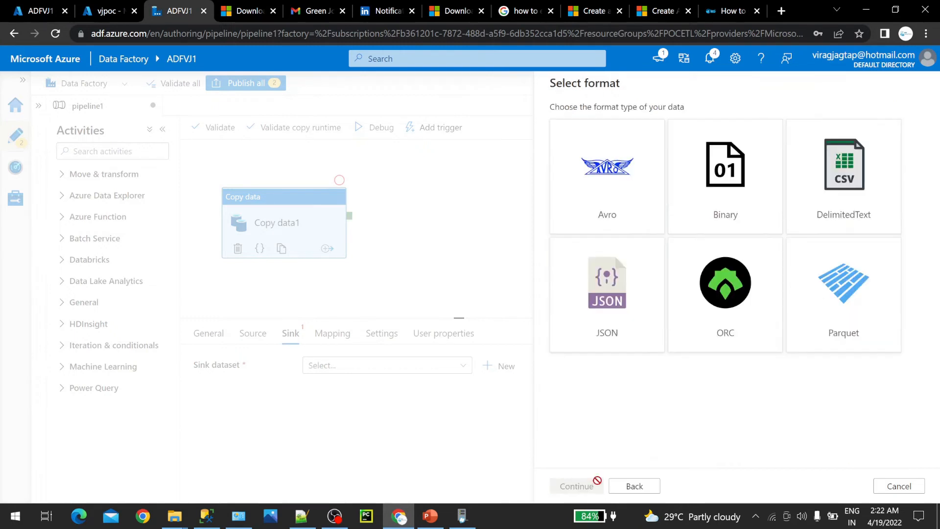
left_click(852, 198)
left_click(597, 486)
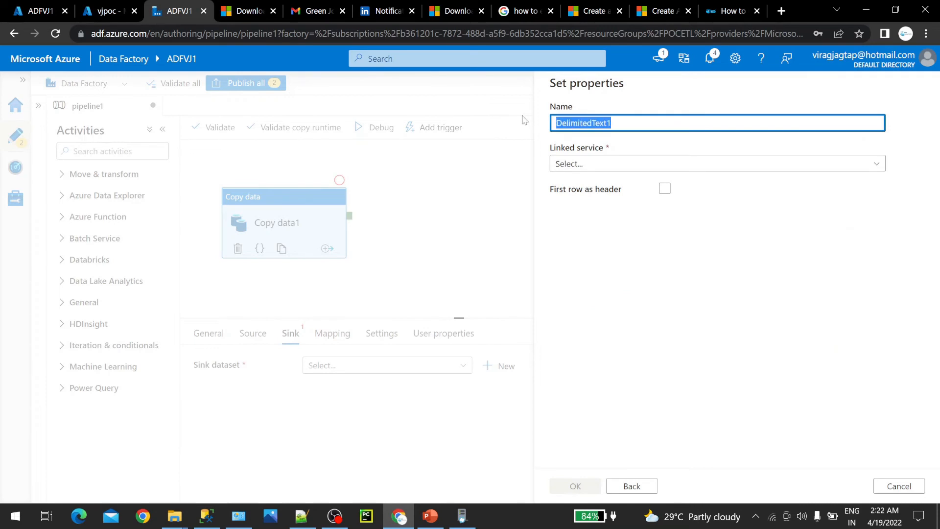
- Name the sink dataset dest_csv and start a new linked service for it
type("dest_csv")
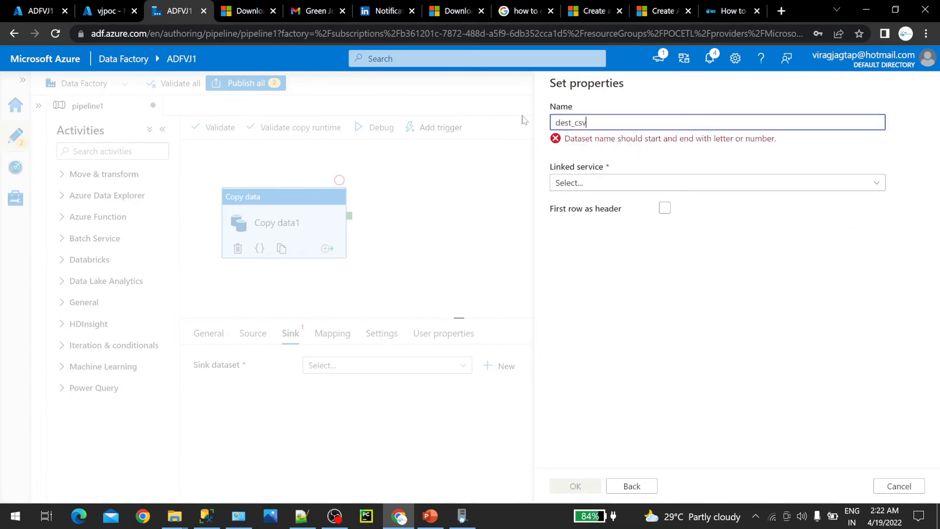
left_click(582, 164)
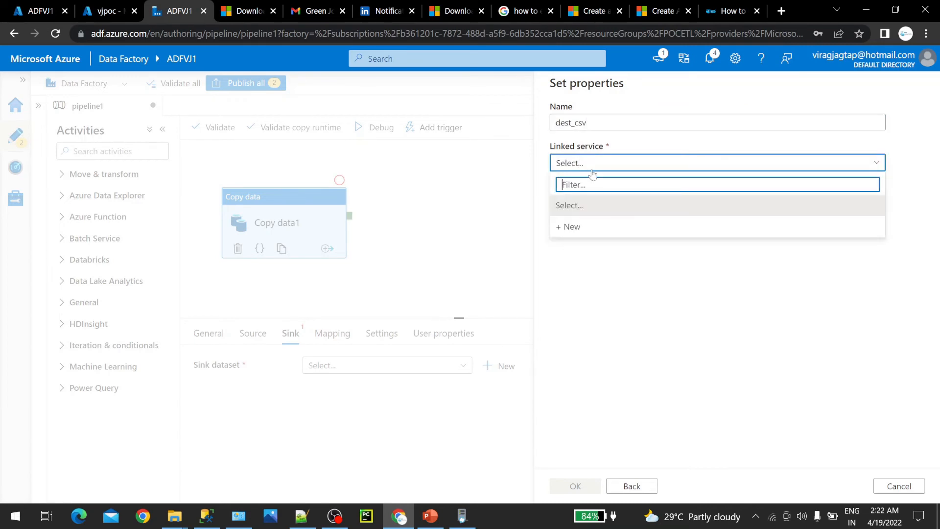
left_click(603, 228)
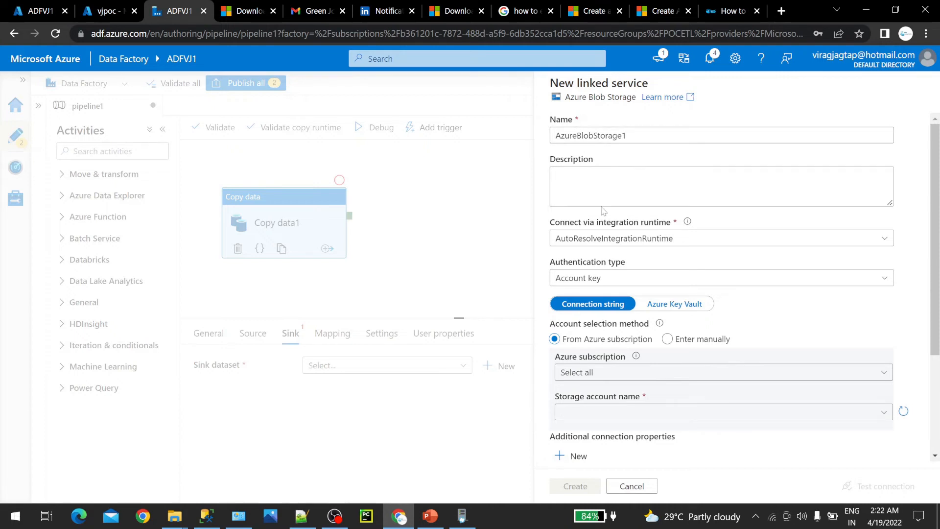
- Set the Azure Blob Storage linked service to use the VJIR integration runtime and SAS URI authentication
left_click(615, 239)
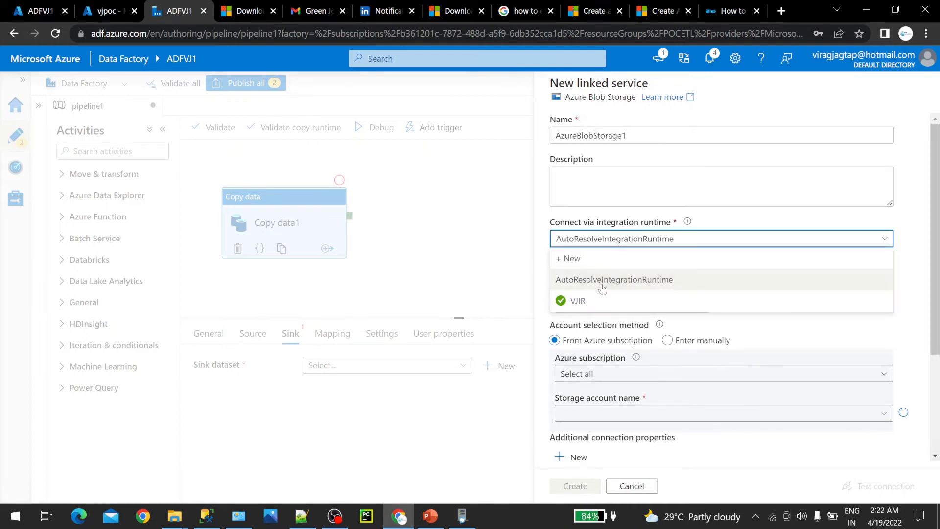
left_click(608, 301)
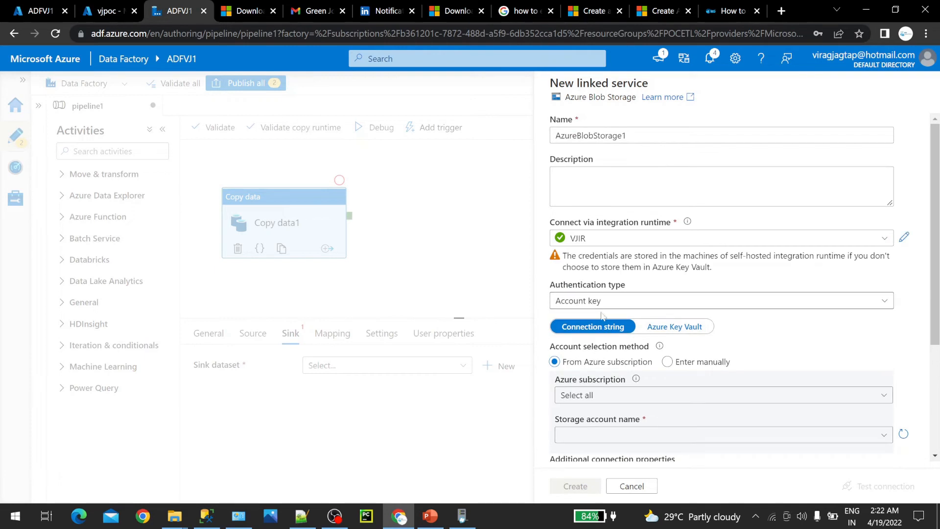
scroll(700, 332, "down", 3)
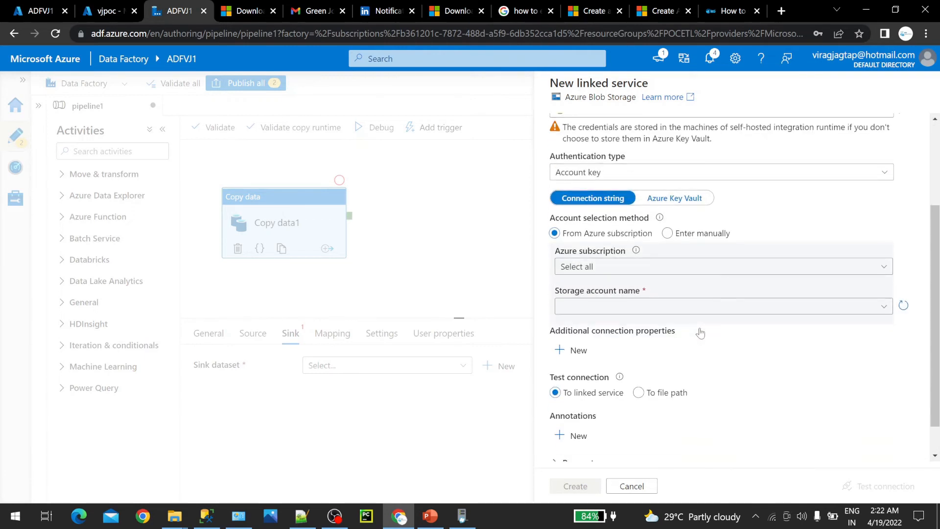
left_click(610, 172)
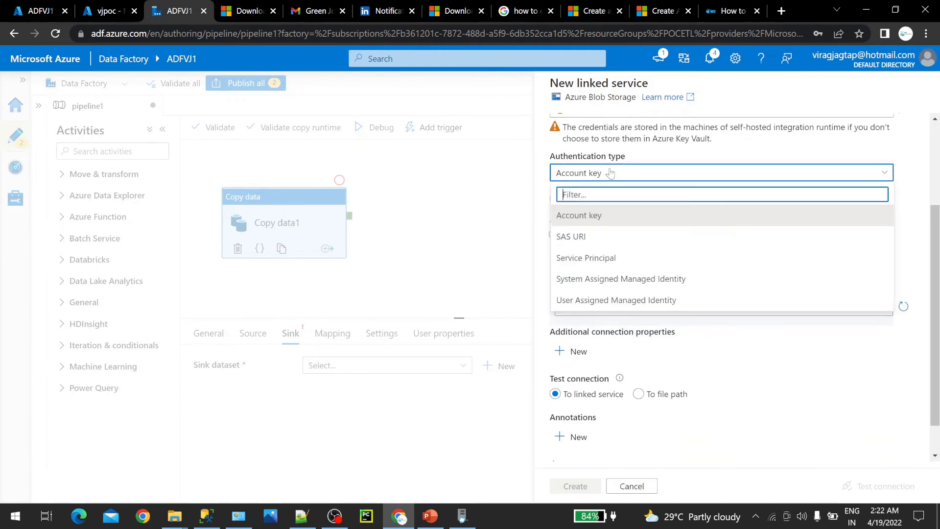
left_click(616, 238)
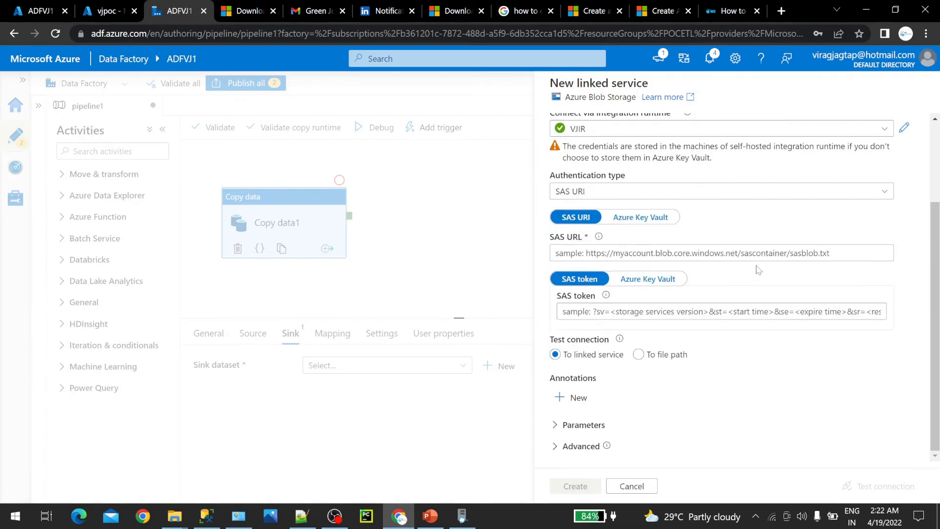
left_click(315, 524)
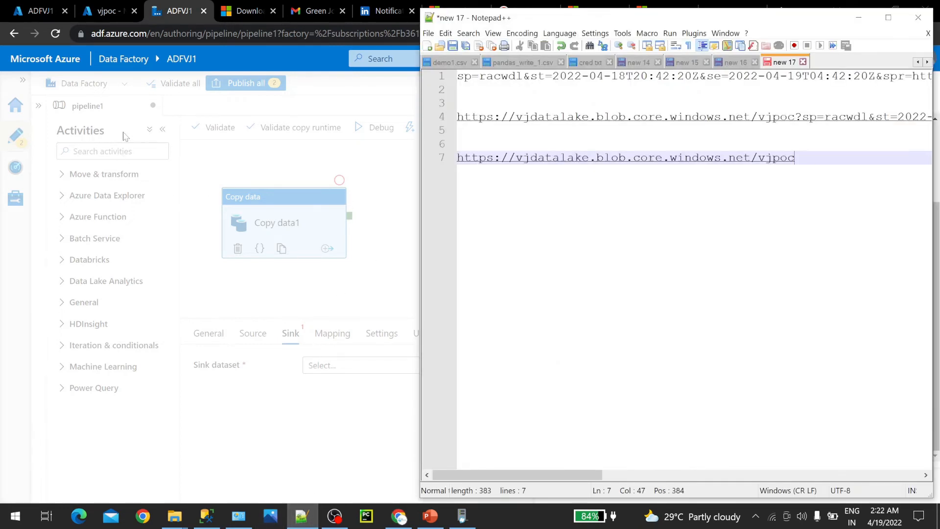
left_click_drag(795, 157, 457, 158)
right_click(530, 157)
left_click(544, 173)
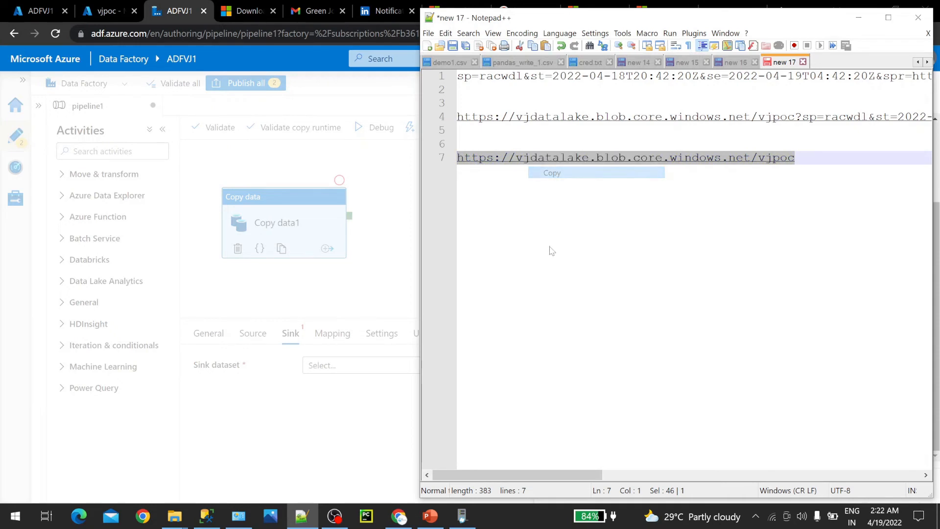
left_click(400, 516)
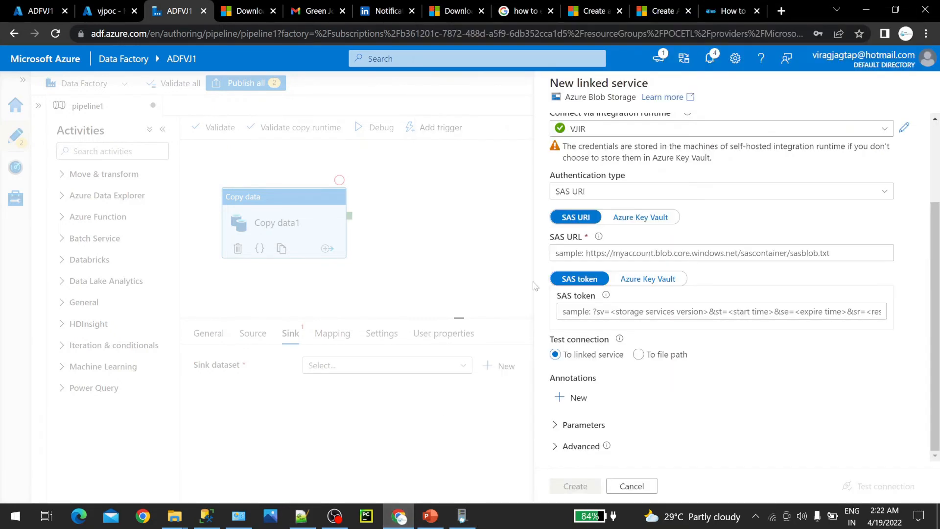
left_click(582, 248)
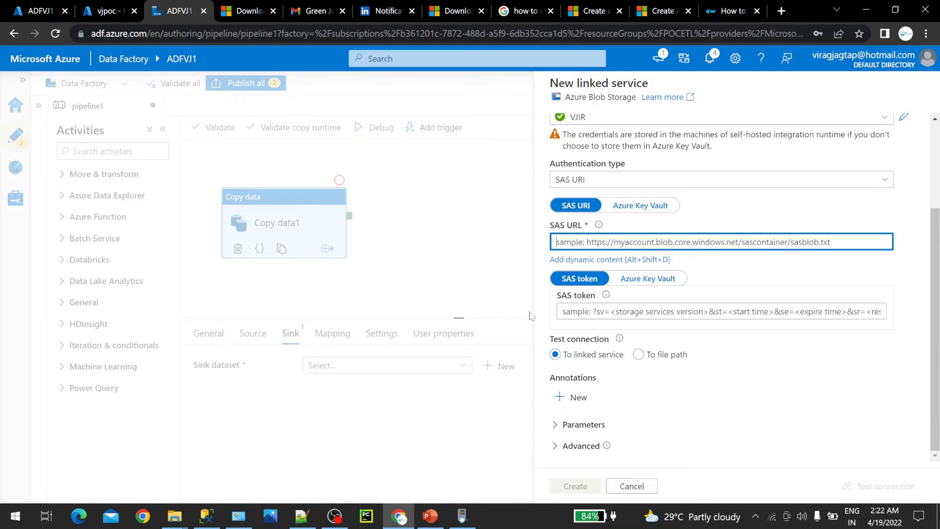
key("ctrl+v")
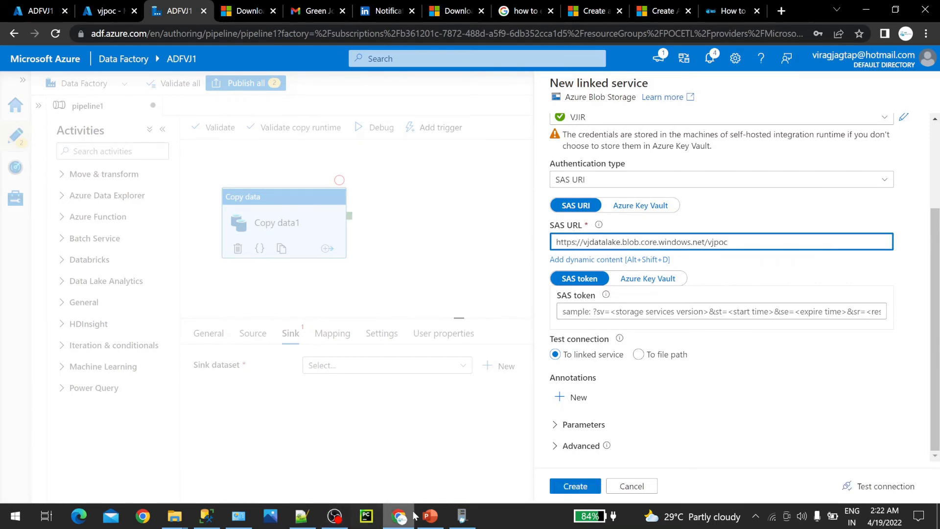
- Copy the SAS token from the Notepad++ notes into the SAS token field of the Azure Blob Storage linked service
left_click(302, 516)
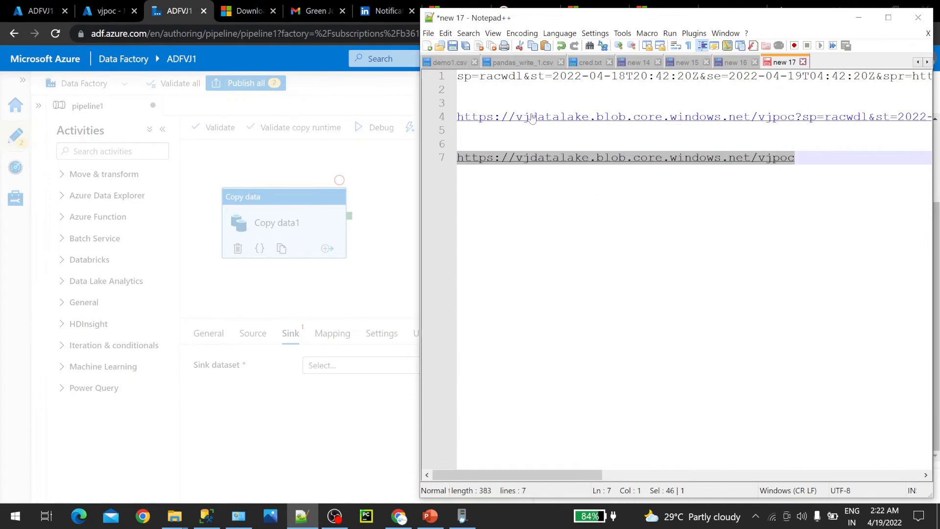
left_click_drag(533, 90, 458, 76)
right_click(640, 79)
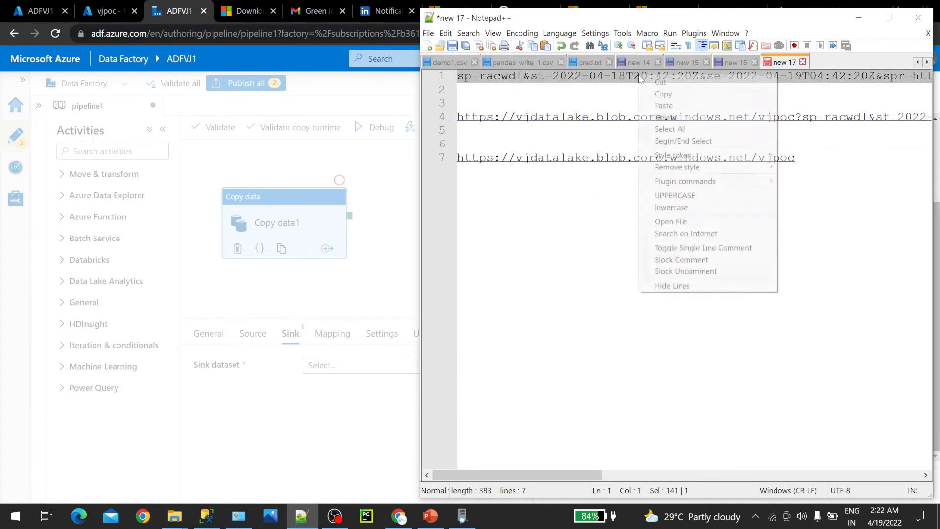
left_click(663, 94)
left_click(384, 238)
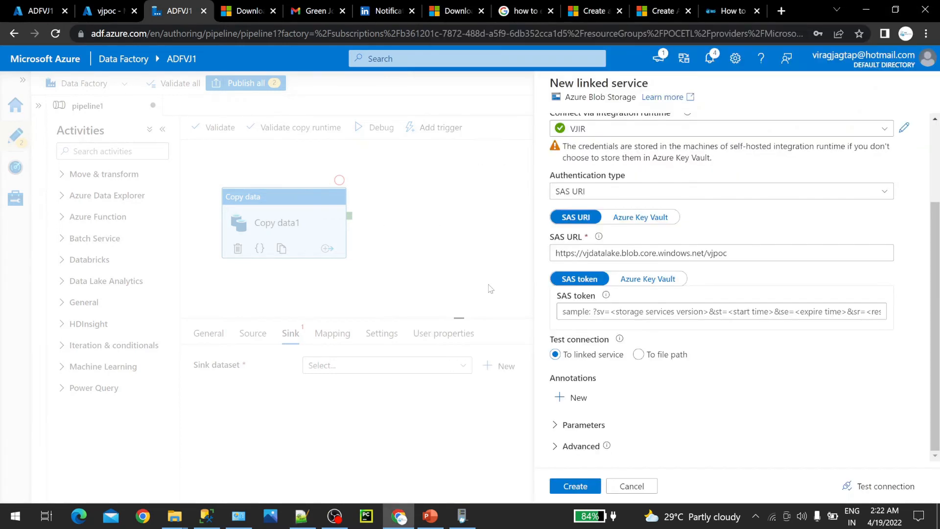
left_click(595, 312)
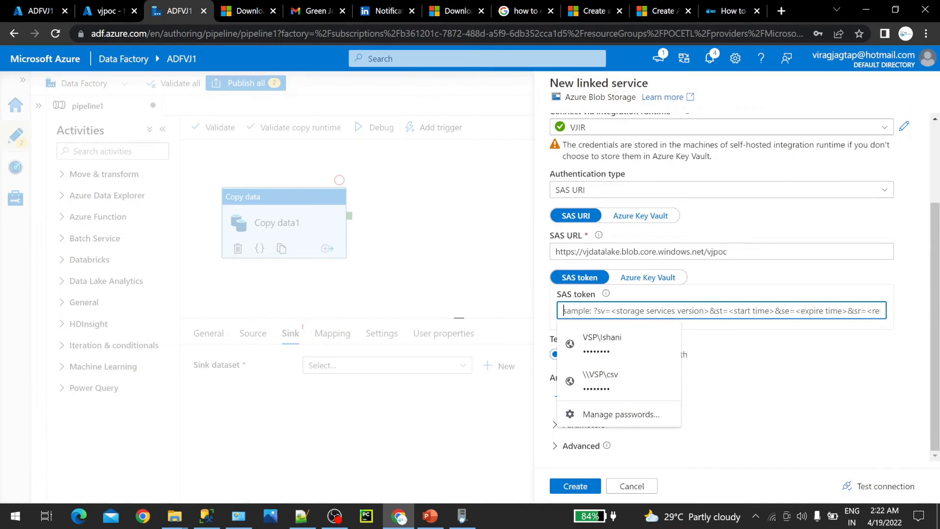
key("ctrl+v")
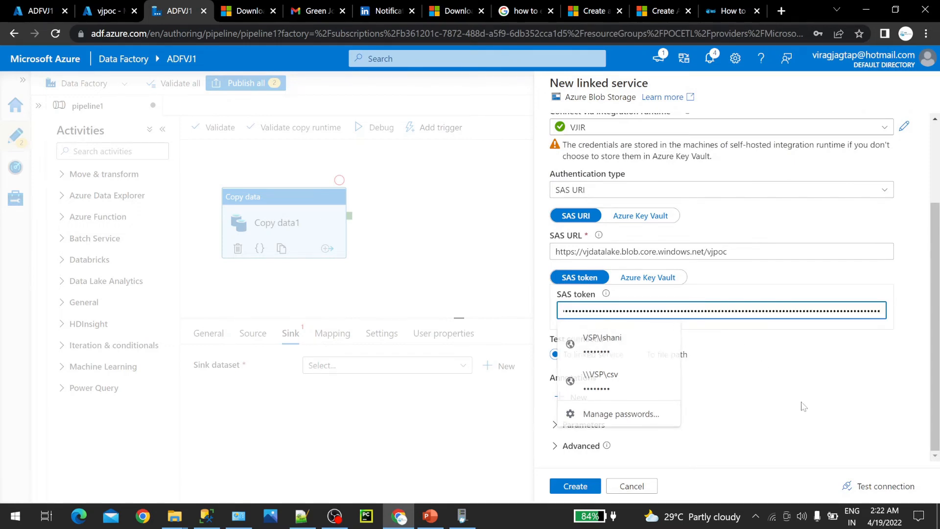
left_click(798, 403)
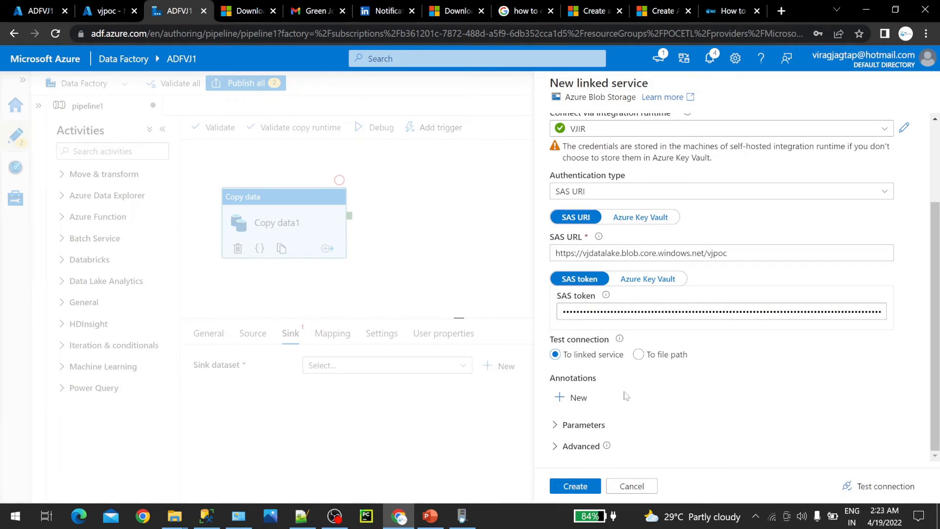
- Test the connection of the new Azure Blob Storage linked service
left_click(881, 486)
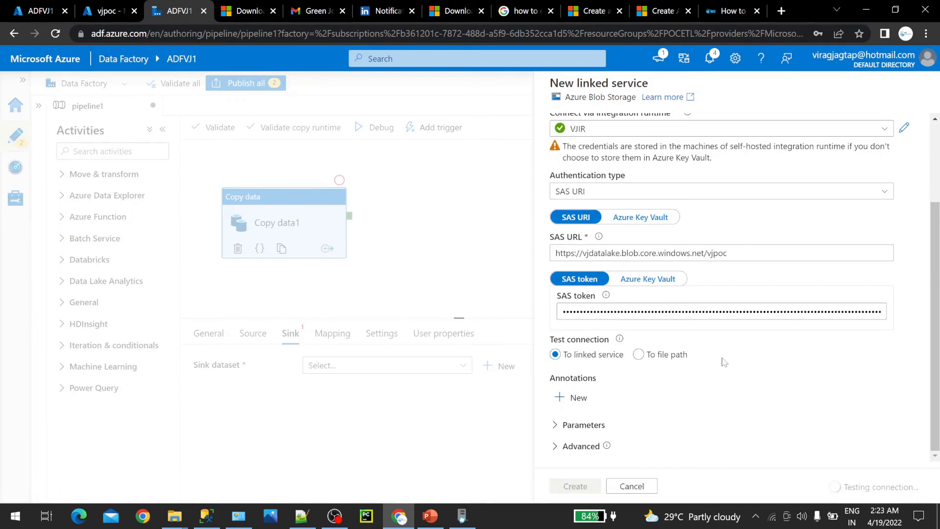
scroll(724, 363, "up", 3)
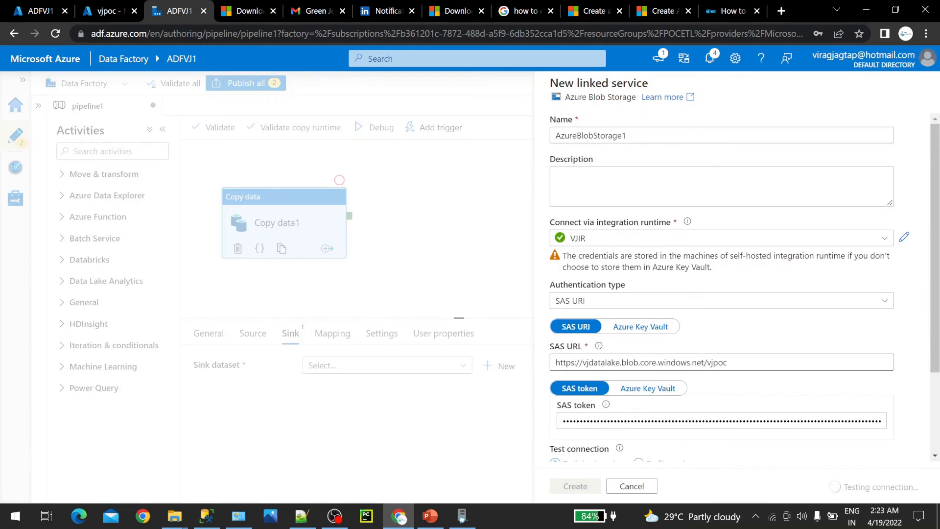
scroll(724, 362, "down", 3)
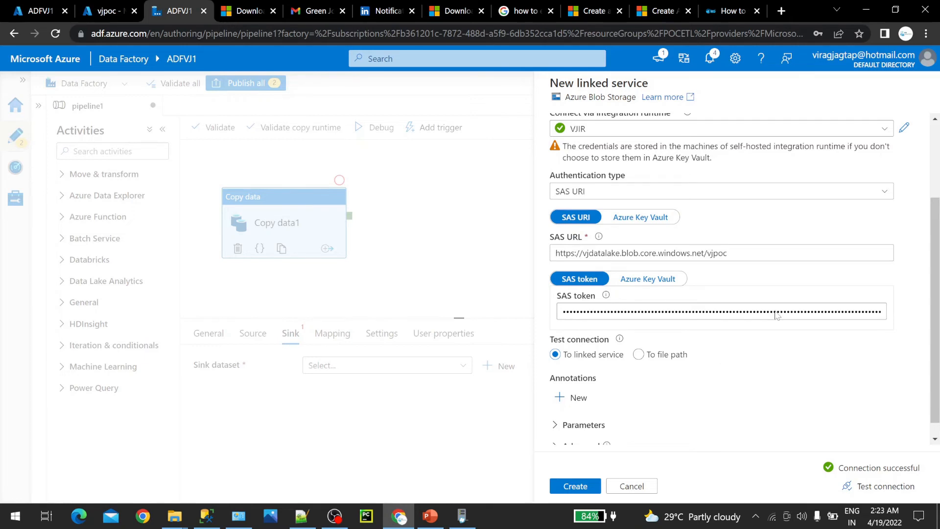
scroll(776, 315, "up", 3)
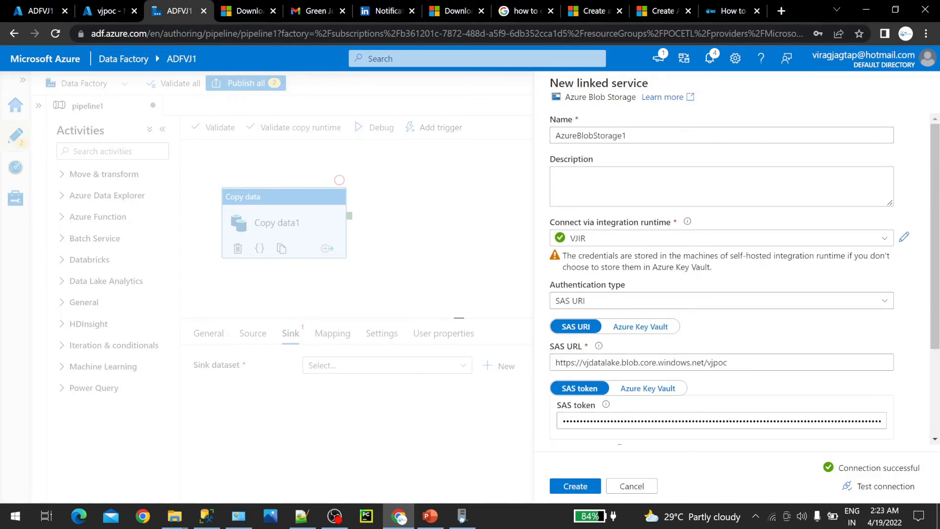
- Review the linked service's name, integration runtime, authentication type, SAS URL and SAS token settings
left_click_drag(632, 135, 567, 128)
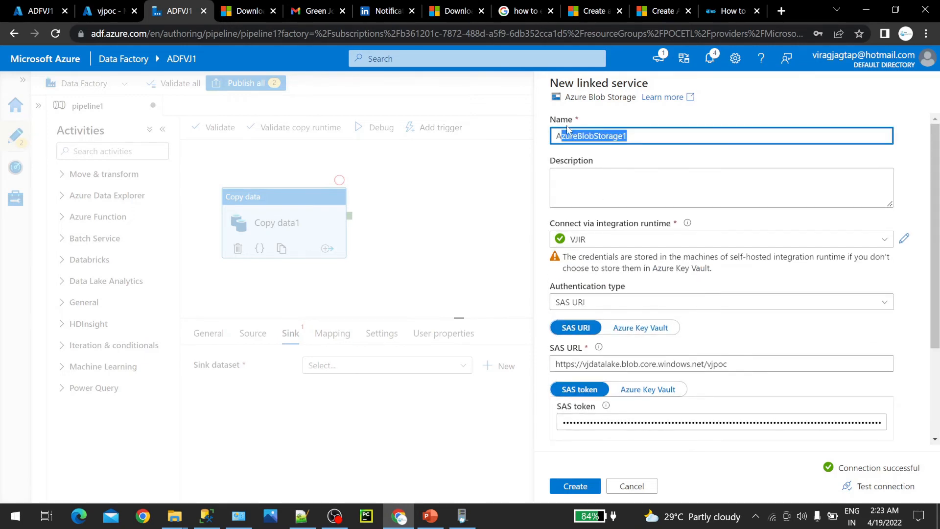
left_click(557, 136)
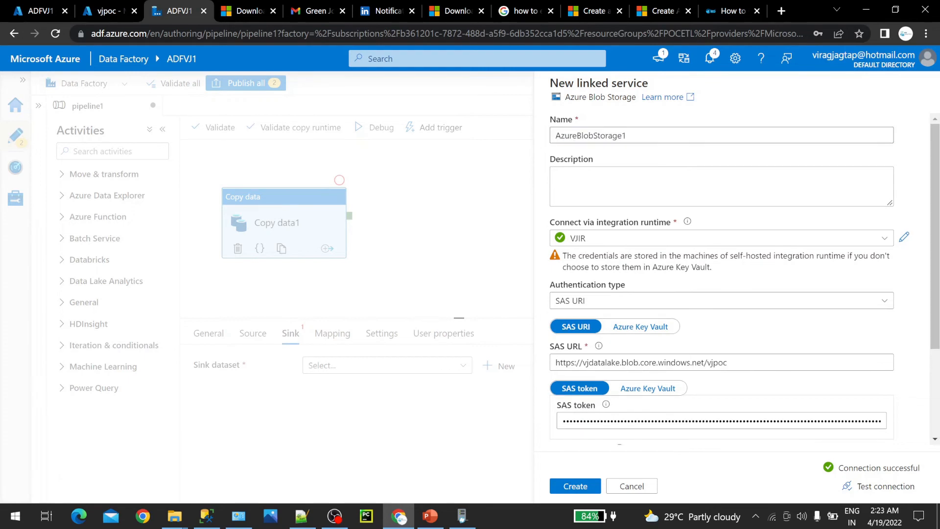
key("ctrl+a")
scroll(695, 225, "down", 3)
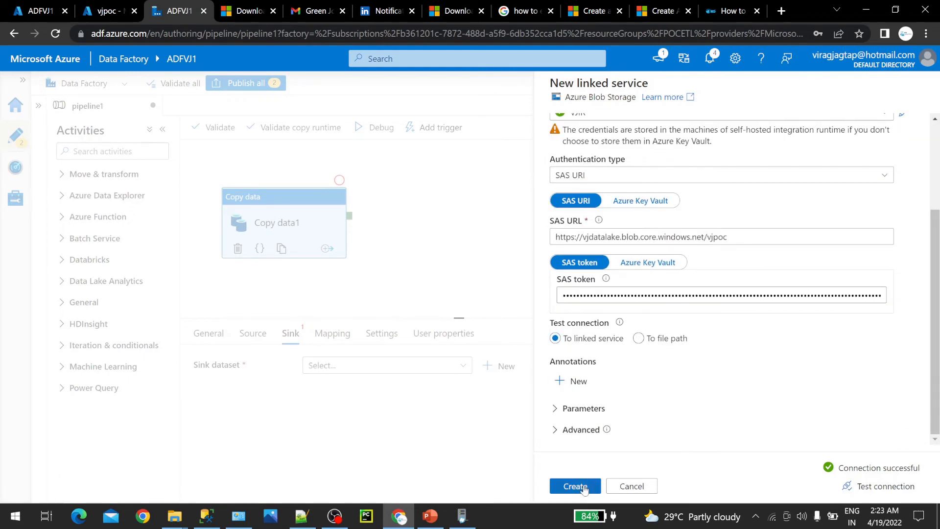
scroll(554, 245, "up", 3)
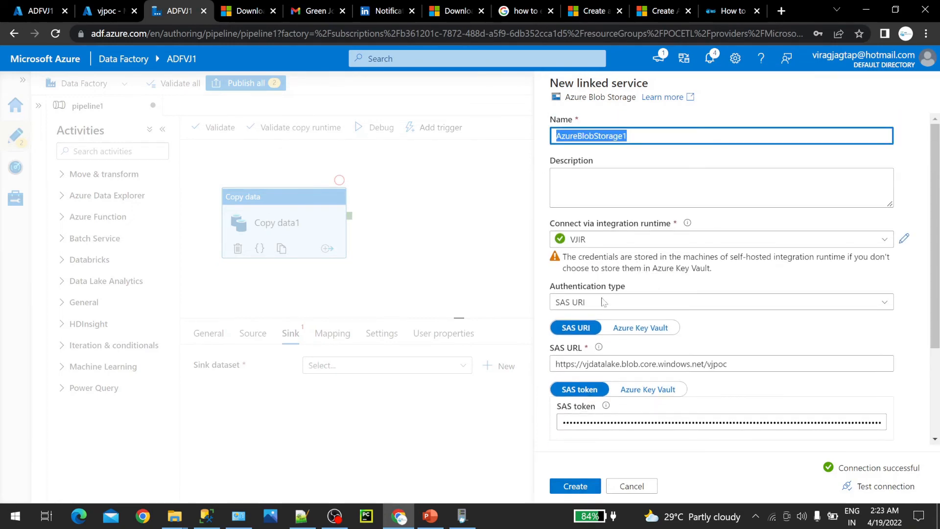
scroll(603, 302, "down", 3)
scroll(596, 183, "up", 2)
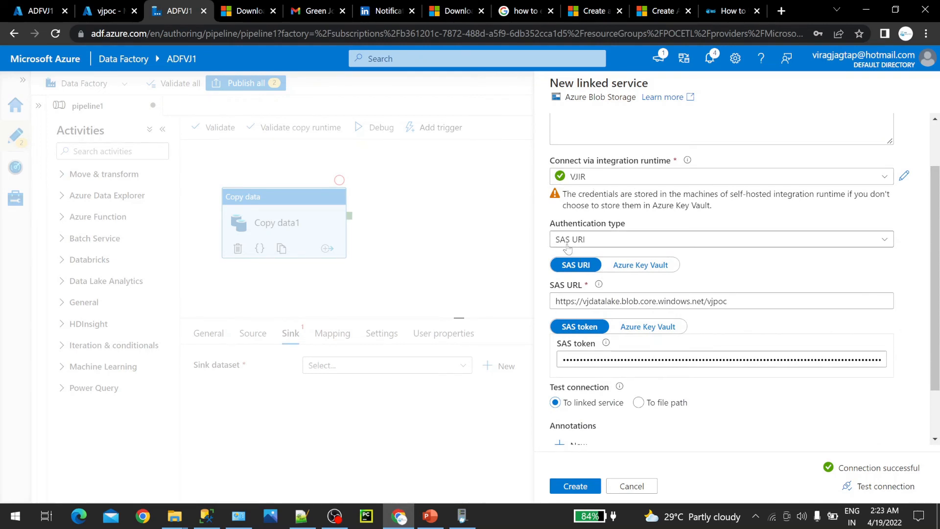
scroll(588, 289, "down", 1)
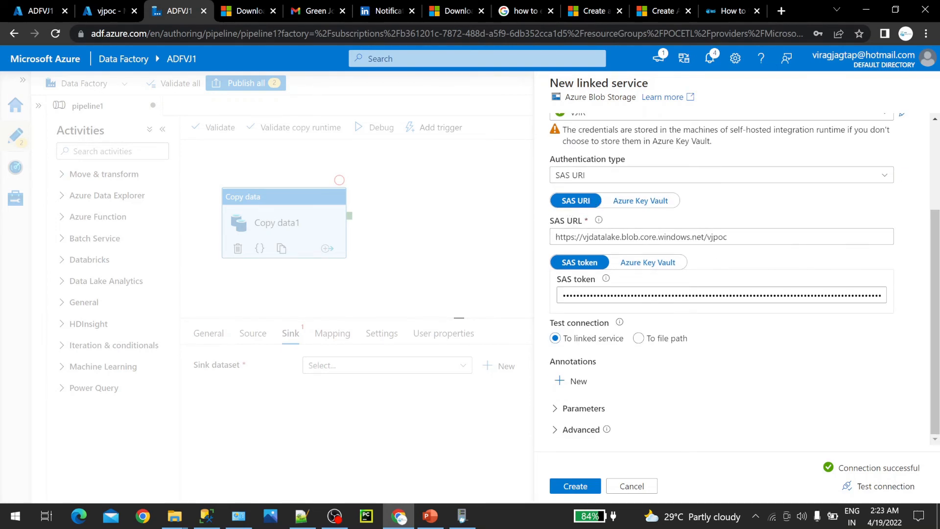
- Review where the vjpoc container's URL and SAS token come from on its Properties and Shared access tokens pages
left_click(98, 13)
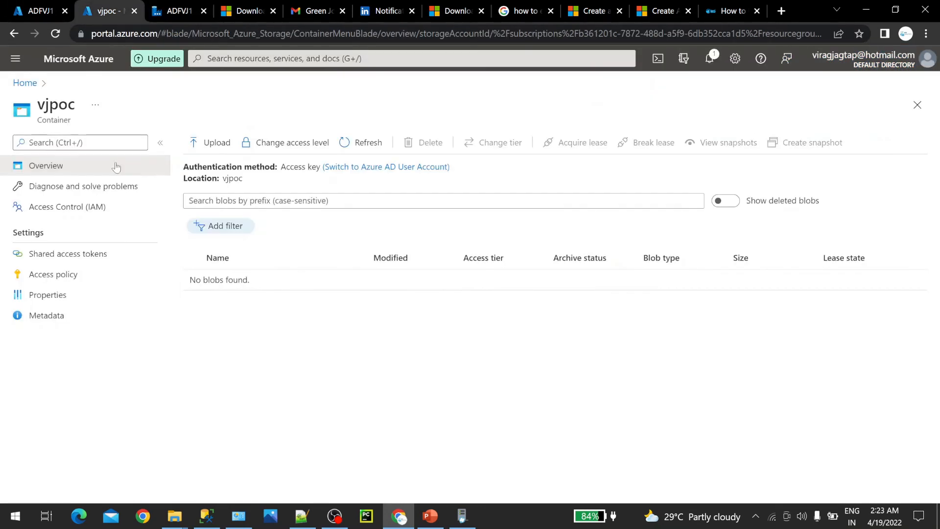
left_click(59, 294)
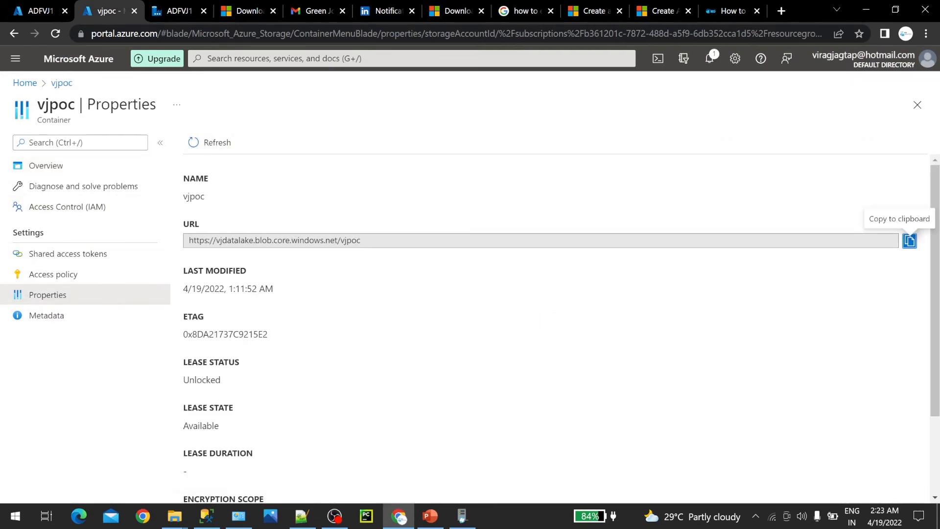
left_click(172, 13)
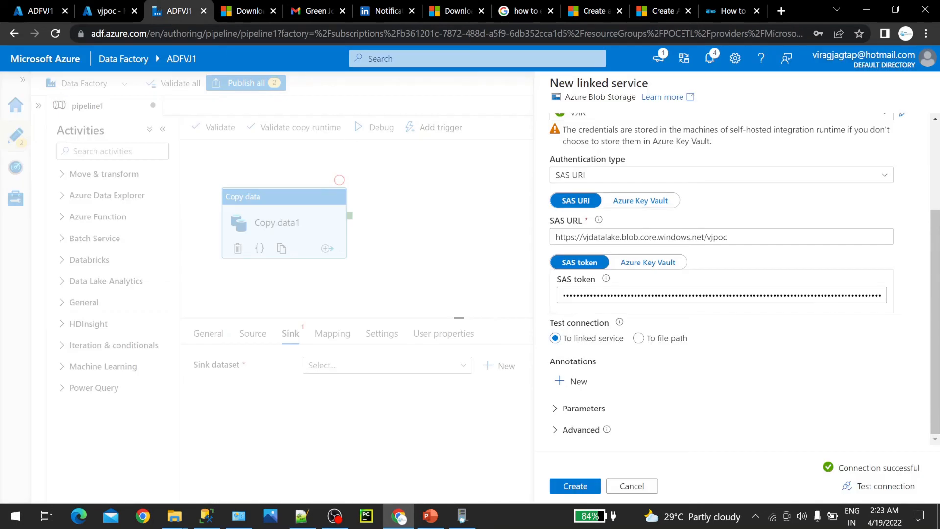
left_click(106, 11)
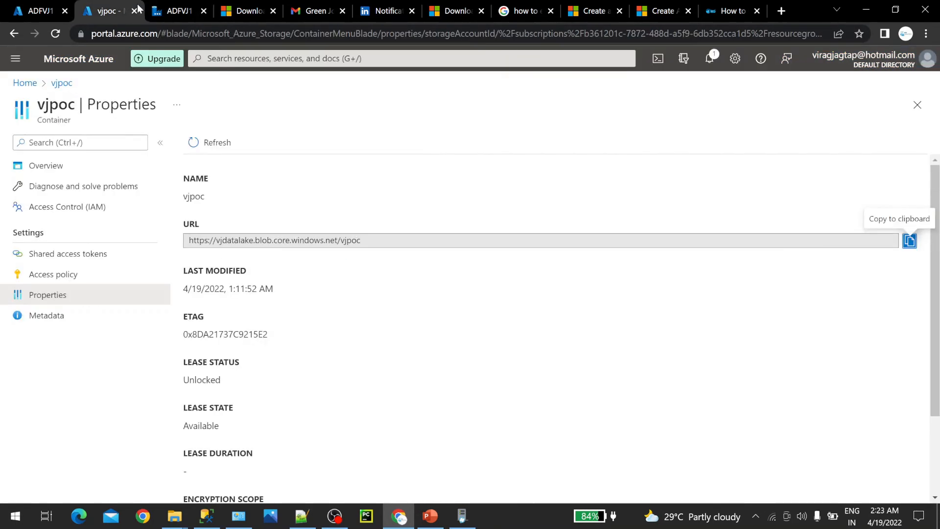
left_click(59, 208)
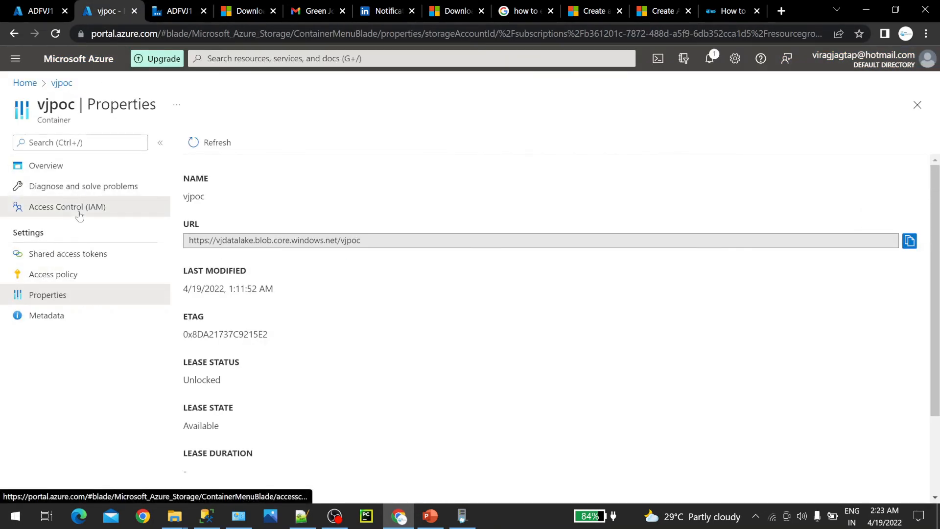
left_click(69, 265)
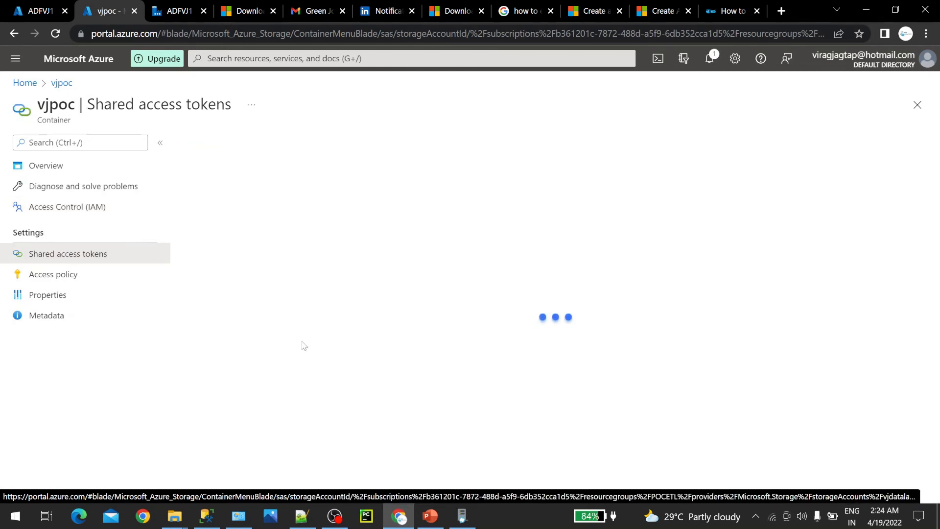
scroll(304, 338, "down", 2)
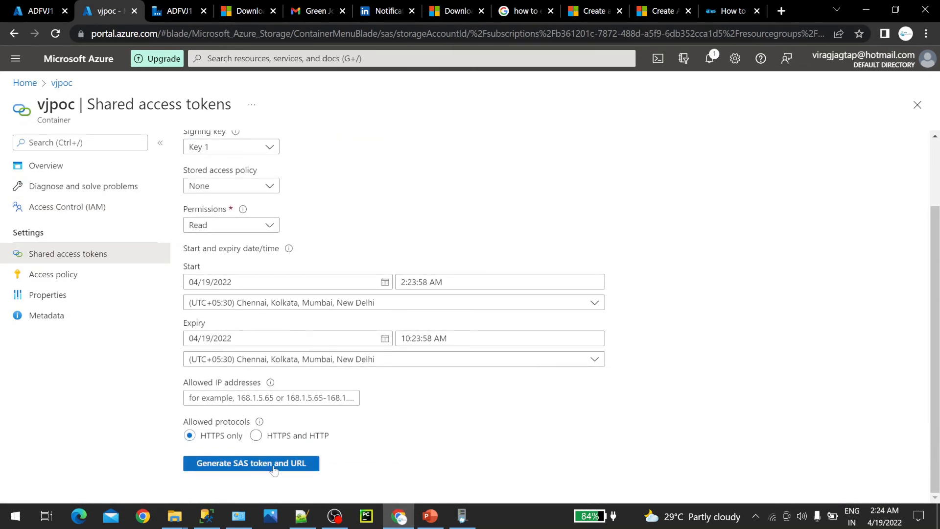
scroll(221, 368, "up", 2)
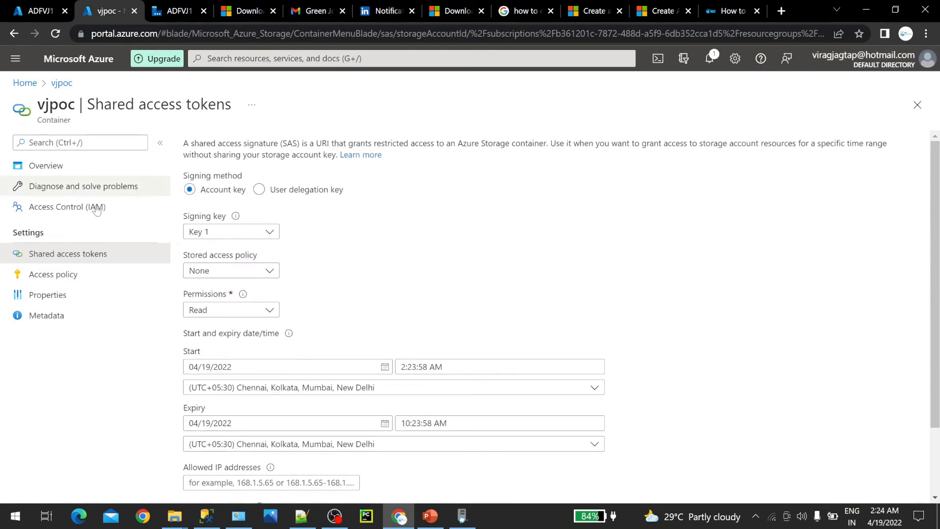
left_click(74, 274)
left_click(61, 296)
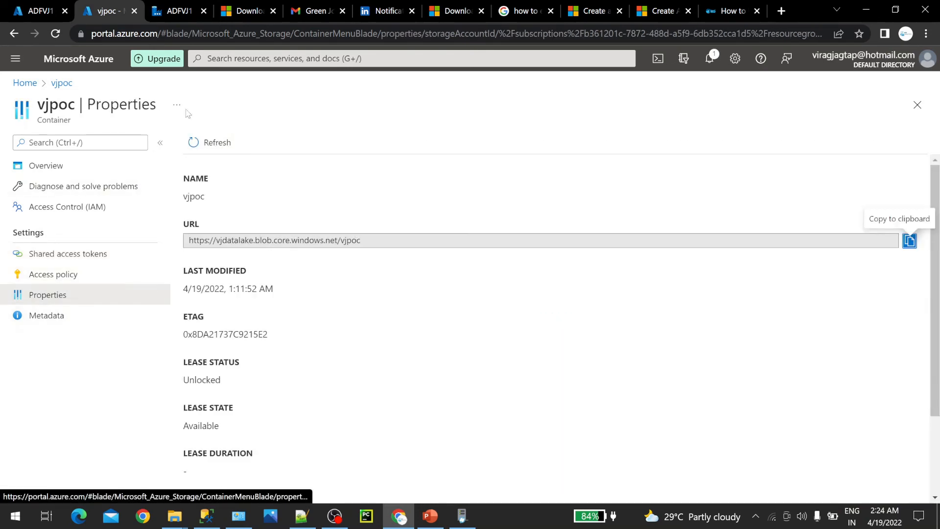
- Create the Azure Blob Storage linked service in Data Factory and complete dest_csv with first row as header and file name output.csv
left_click(174, 5)
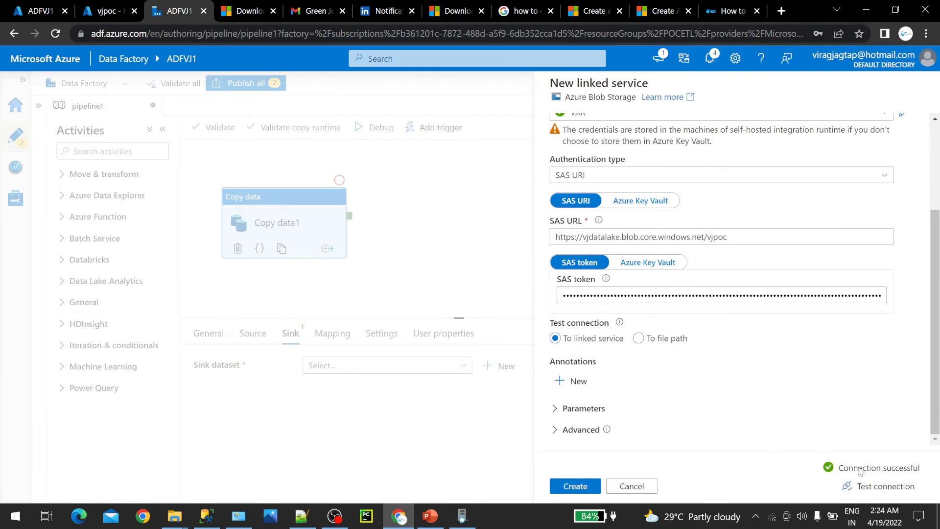
left_click(572, 486)
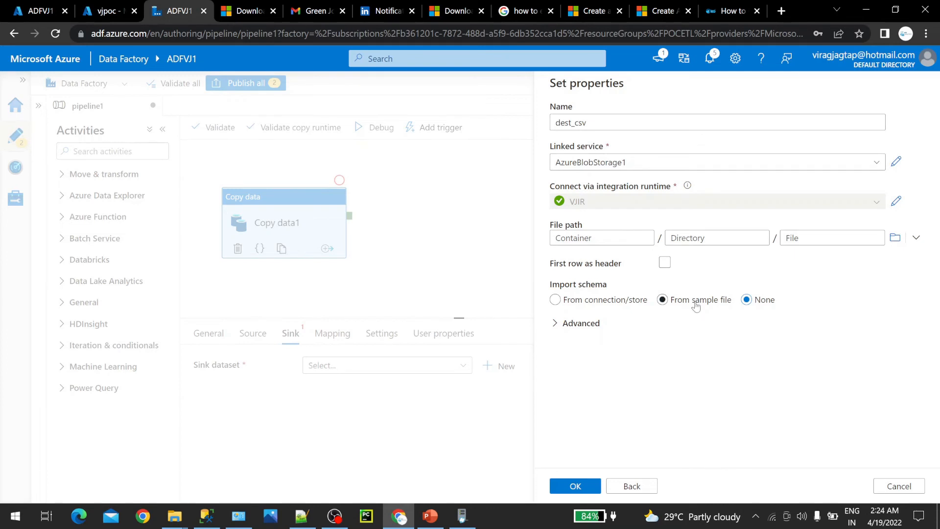
left_click(664, 264)
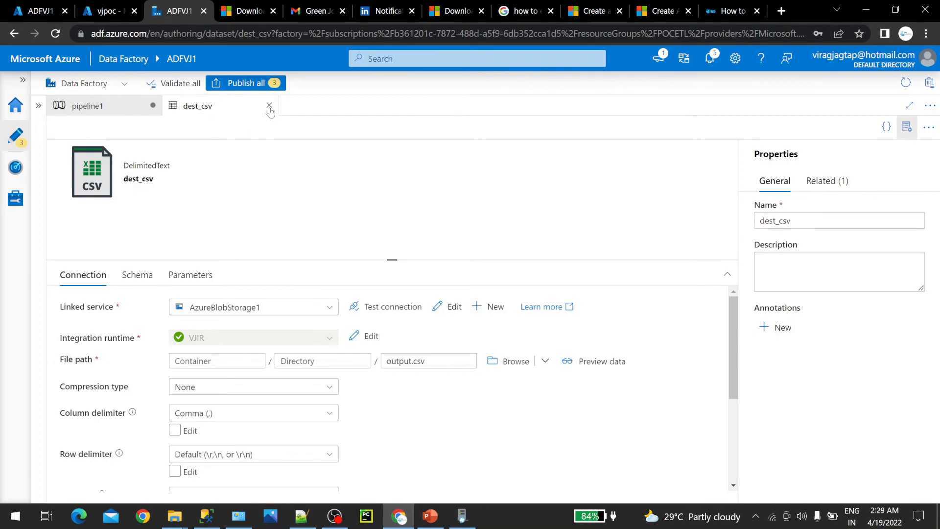
- Start another sink dataset for pipeline1's Copy data1 activity using the Azure Blob Storage data store and the DelimitedText format
left_click(88, 106)
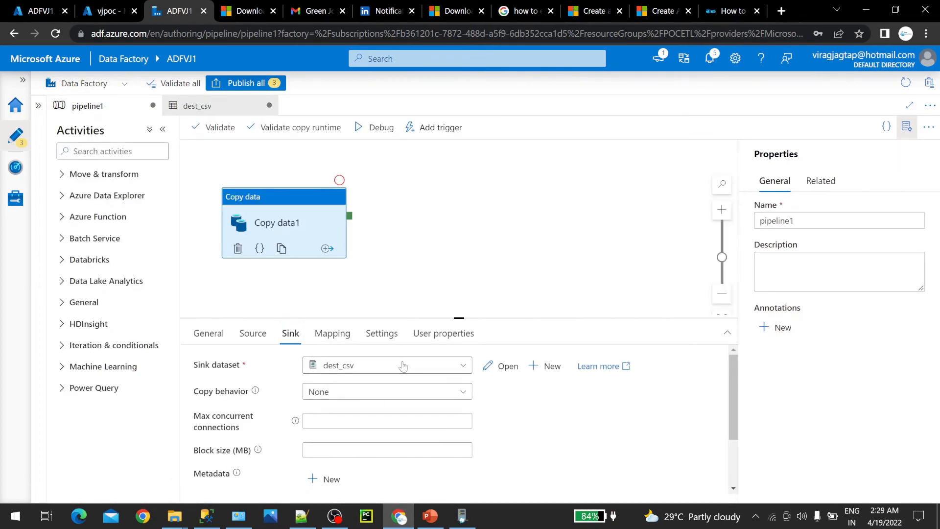
left_click(460, 371)
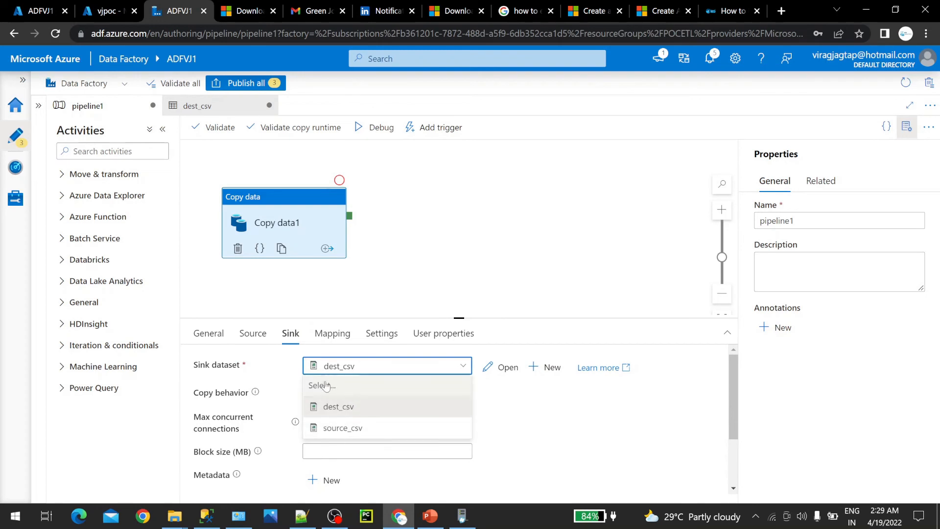
left_click(547, 367)
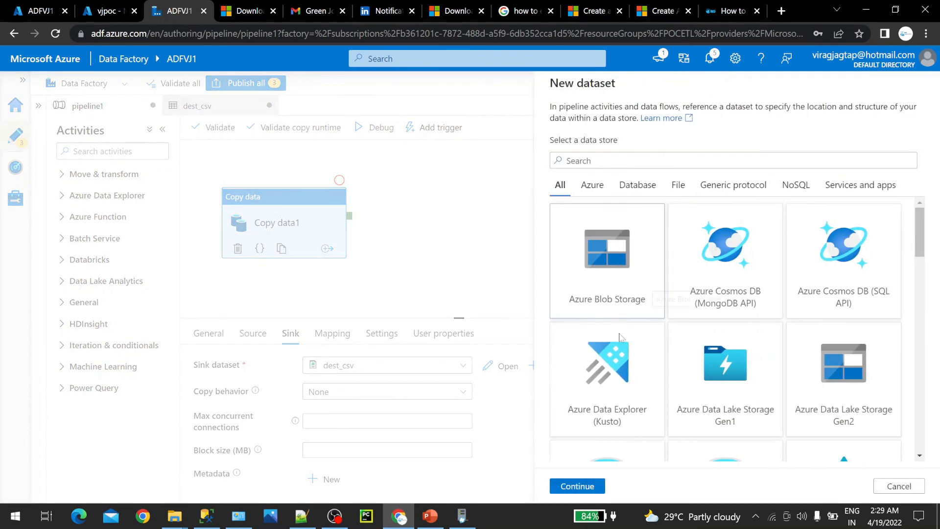
left_click(577, 486)
left_click(896, 202)
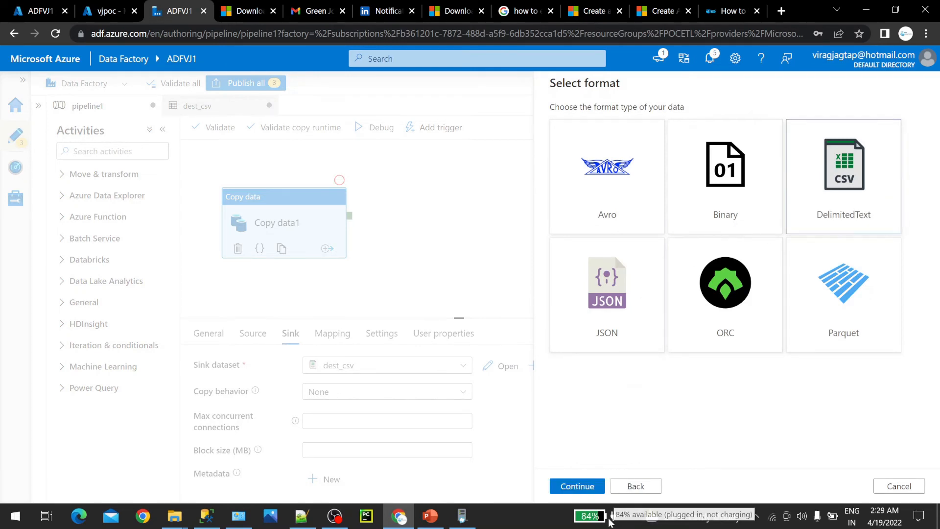
left_click(591, 484)
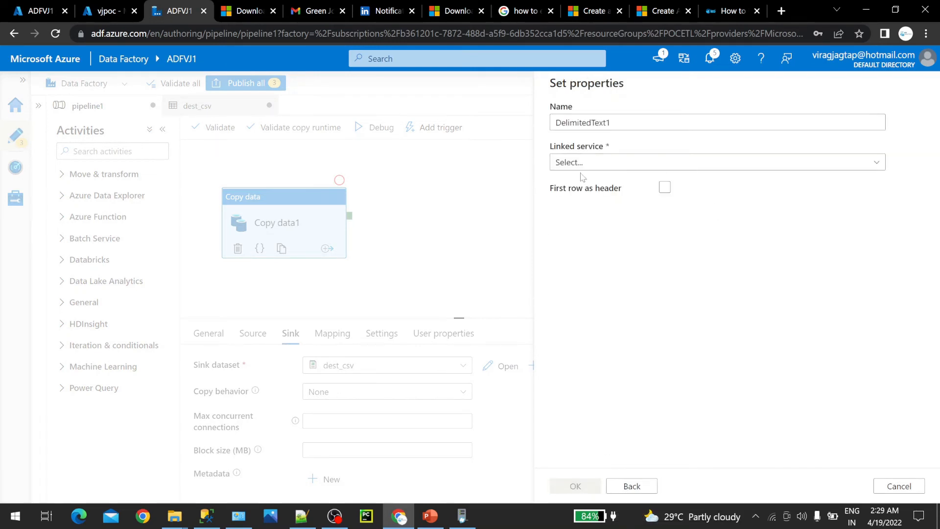
- Configure the DelimitedText1 sink dataset with linked service AzureBlobStorage1, file name sales.csv and schema import None, and create it
left_click(581, 163)
left_click(593, 248)
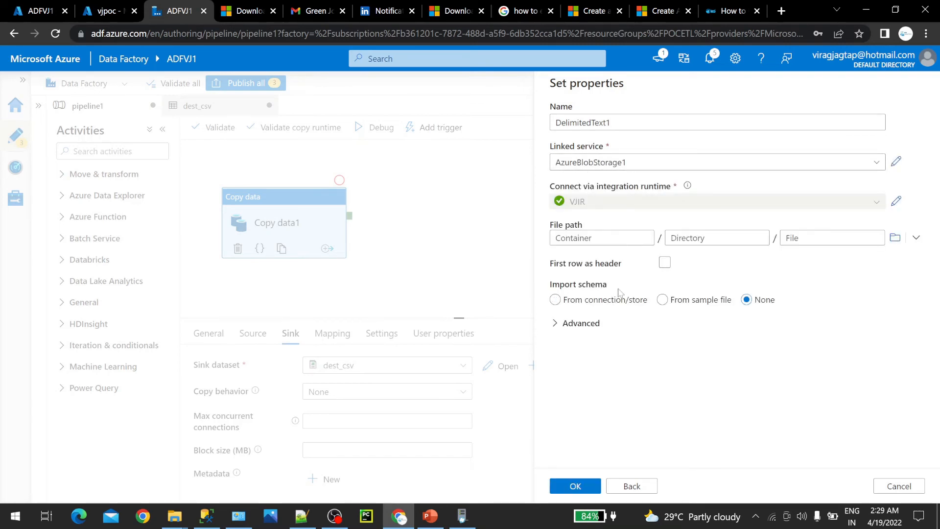
left_click(803, 238)
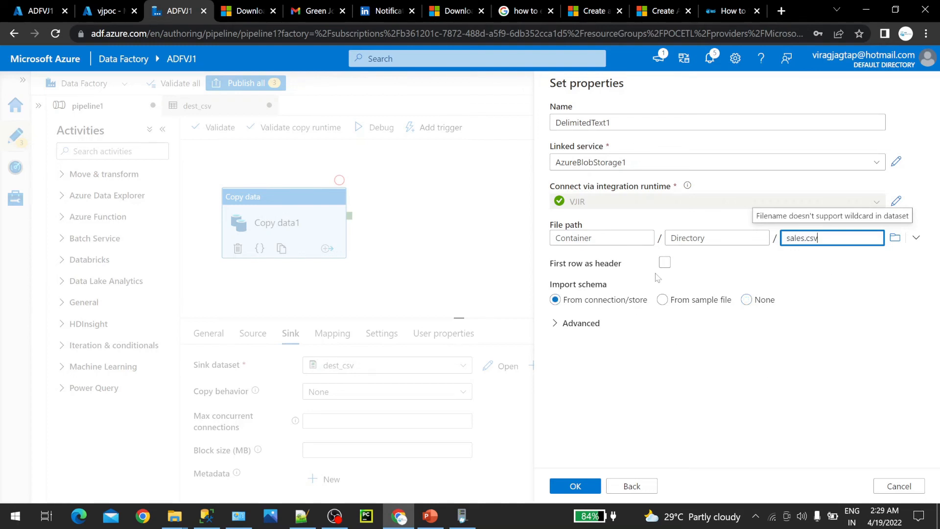
left_click(756, 302)
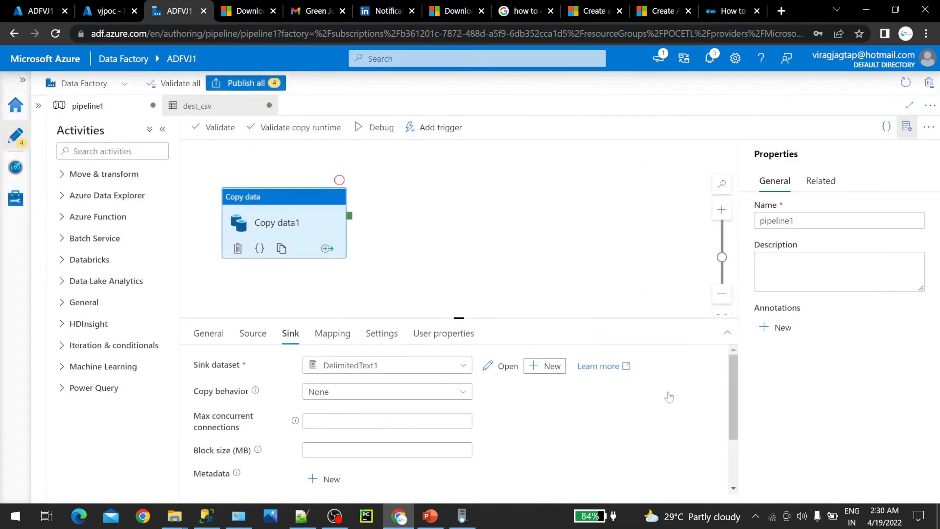
- Select dest_csv as the sink dataset of Copy data1 and review its remaining sink settings
left_click(391, 368)
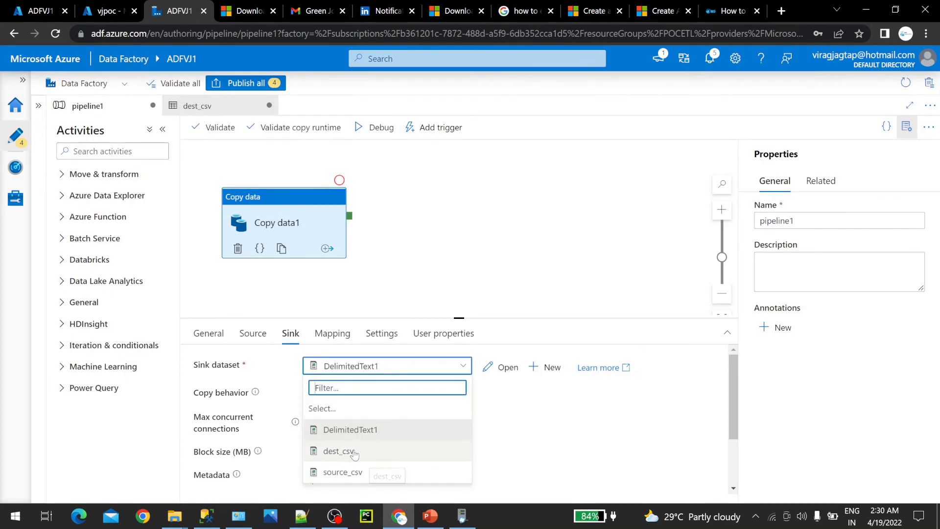
left_click(333, 451)
scroll(514, 422, "down", 1)
scroll(514, 422, "down", 1)
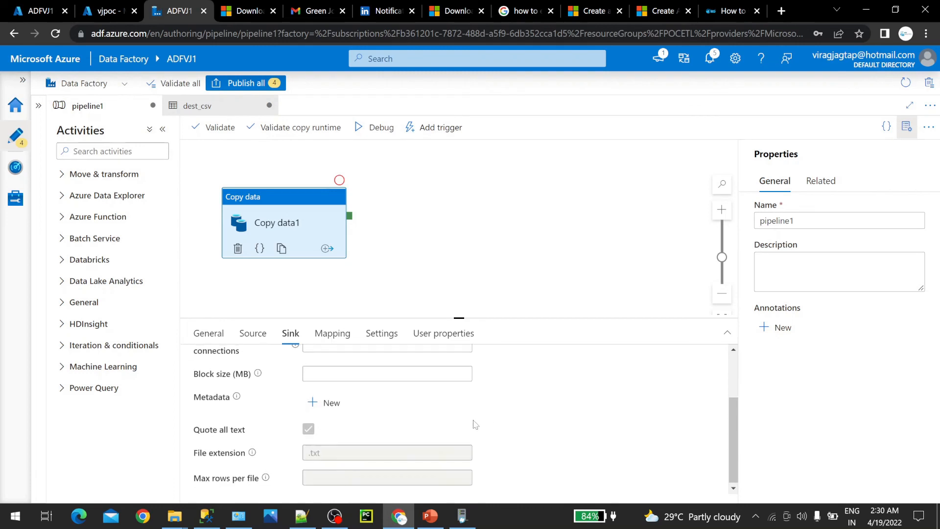
scroll(475, 424, "up", 3)
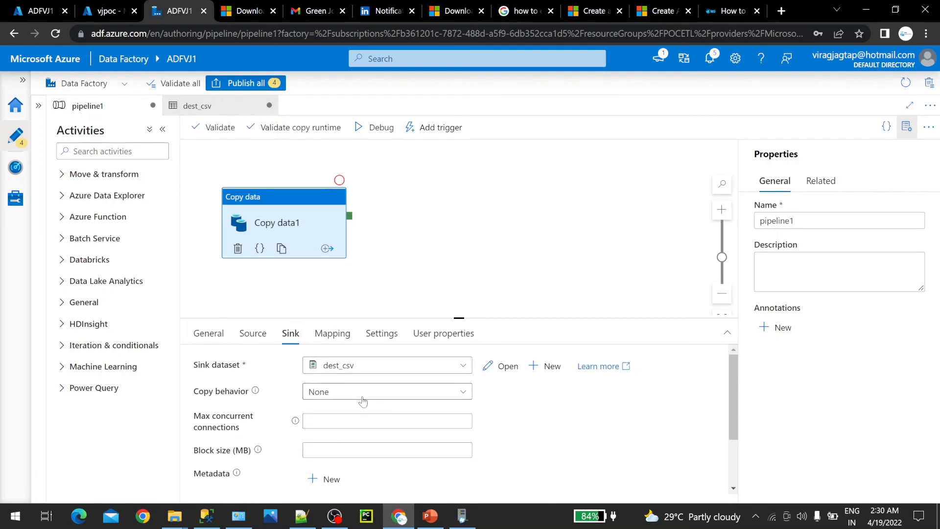
scroll(362, 416, "down", 2)
scroll(344, 373, "up", 2)
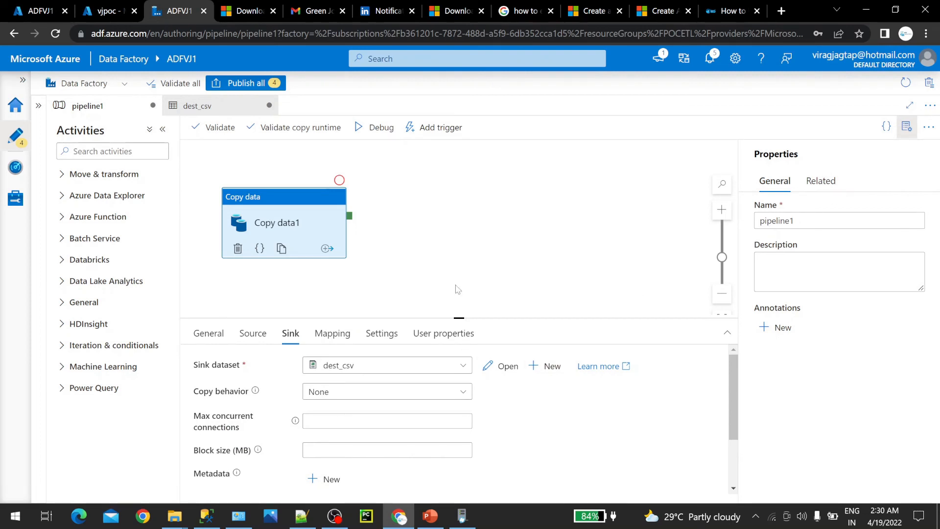
scroll(250, 398, "down", 2)
scroll(250, 398, "up", 1)
scroll(250, 398, "up", 2)
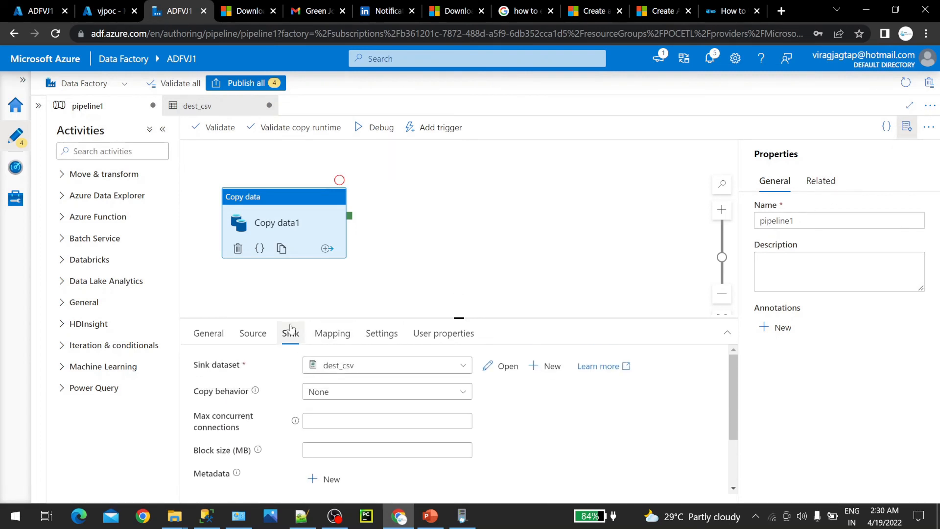
left_click(332, 333)
left_click(290, 334)
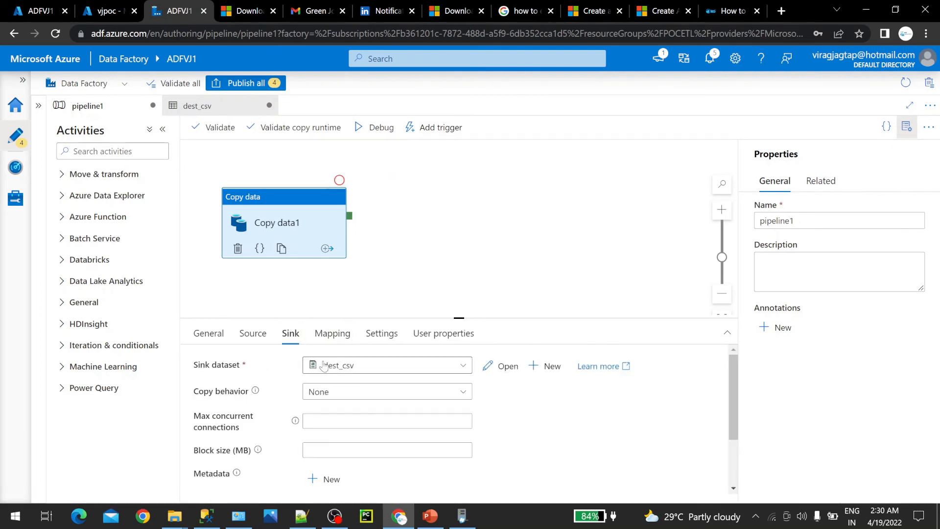
- Open the dest_csv dataset and examine its connection settings, from the linked service and file path to the delimiter and header options
left_click(499, 366)
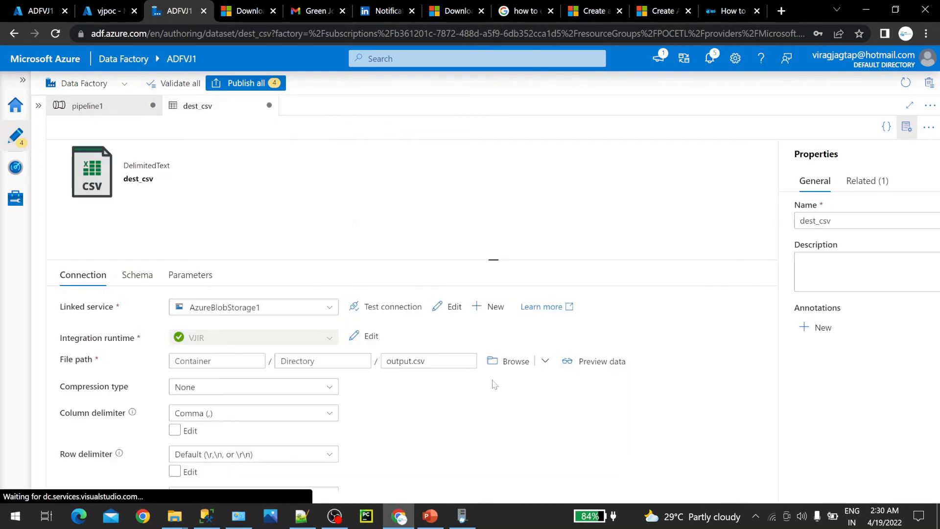
scroll(321, 408, "down", 1)
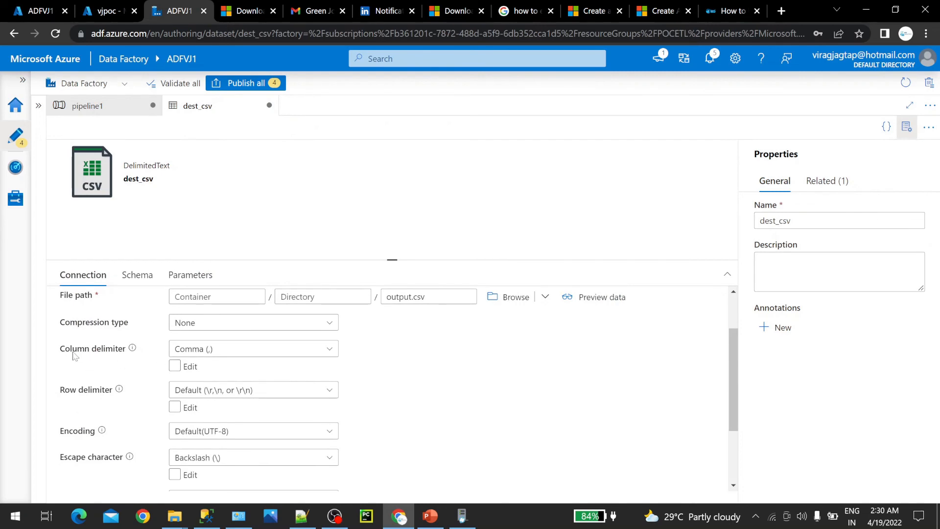
scroll(237, 359, "up", 2)
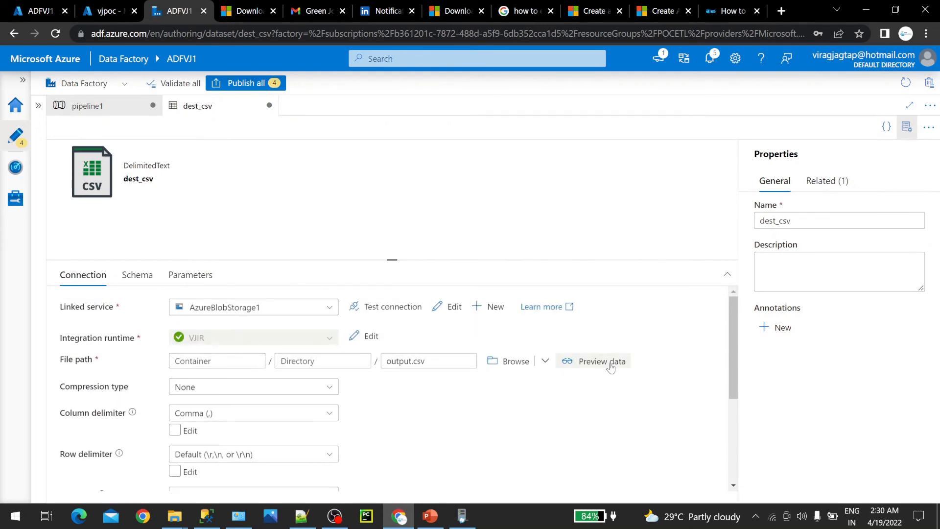
scroll(297, 433, "down", 5)
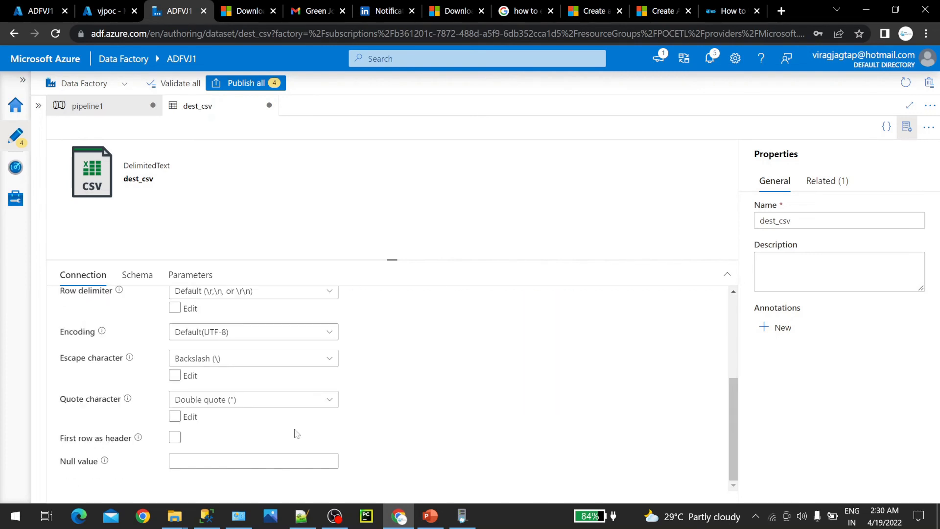
scroll(287, 429, "up", 5)
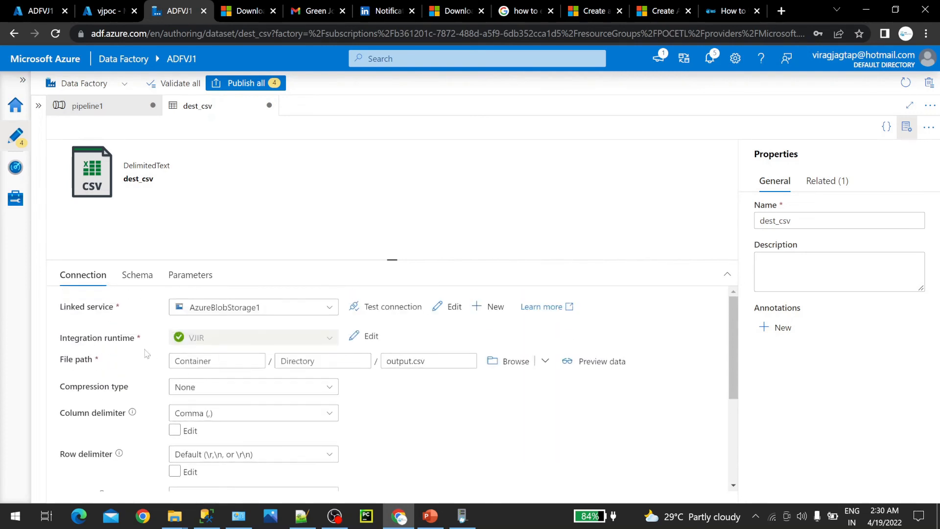
- Import the dest_csv schema from the sample file SampleSuperstore and check the dataset's parameters and connection settings
left_click(140, 276)
left_click(108, 312)
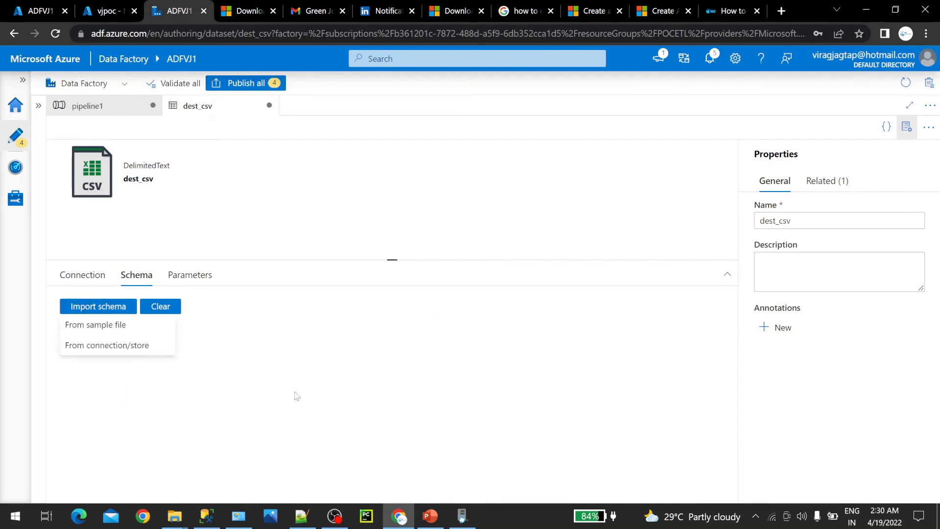
left_click(131, 325)
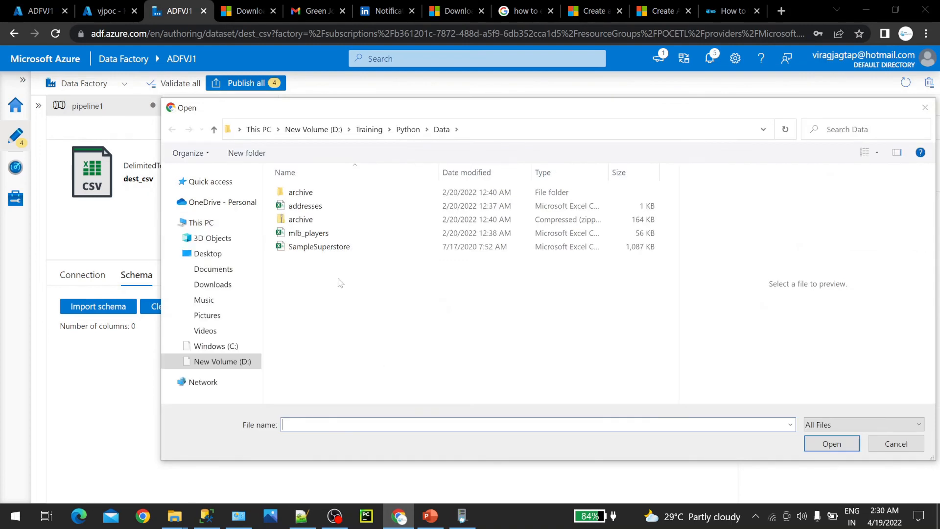
left_click(323, 246)
left_click(831, 443)
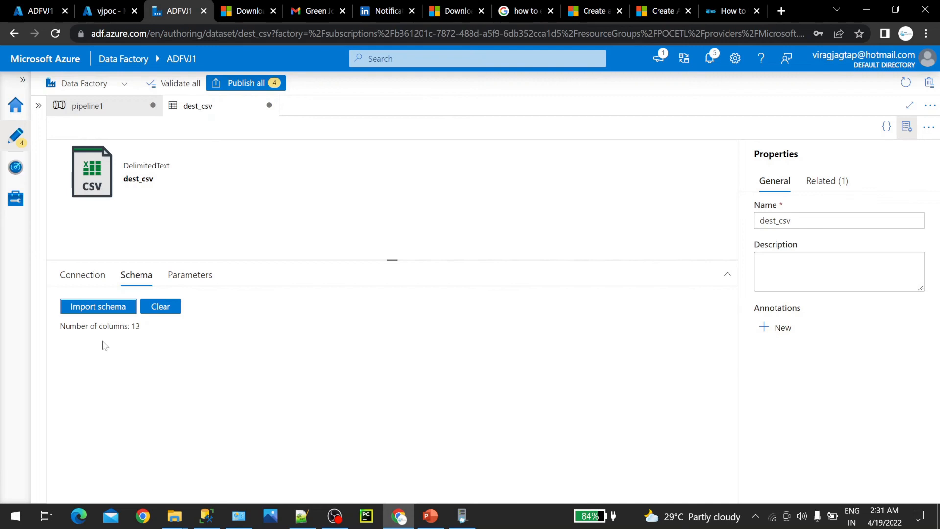
left_click(186, 276)
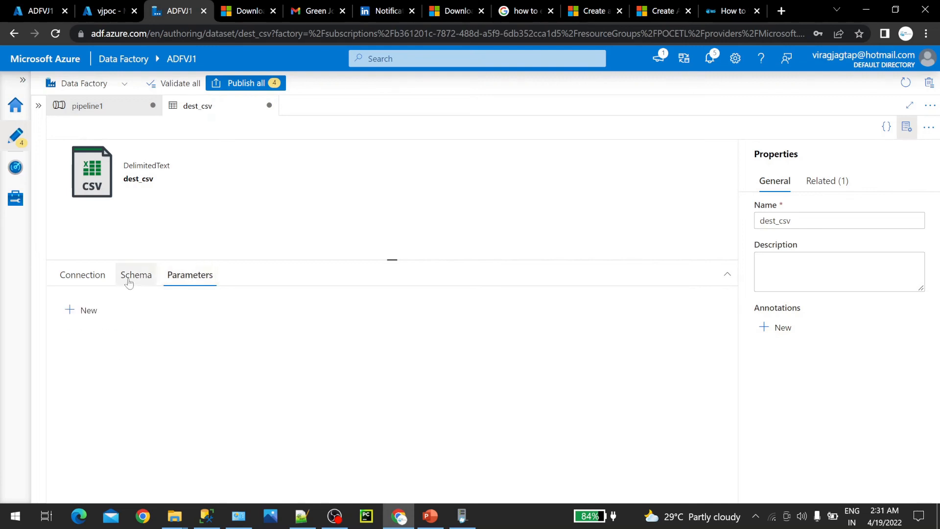
left_click(93, 277)
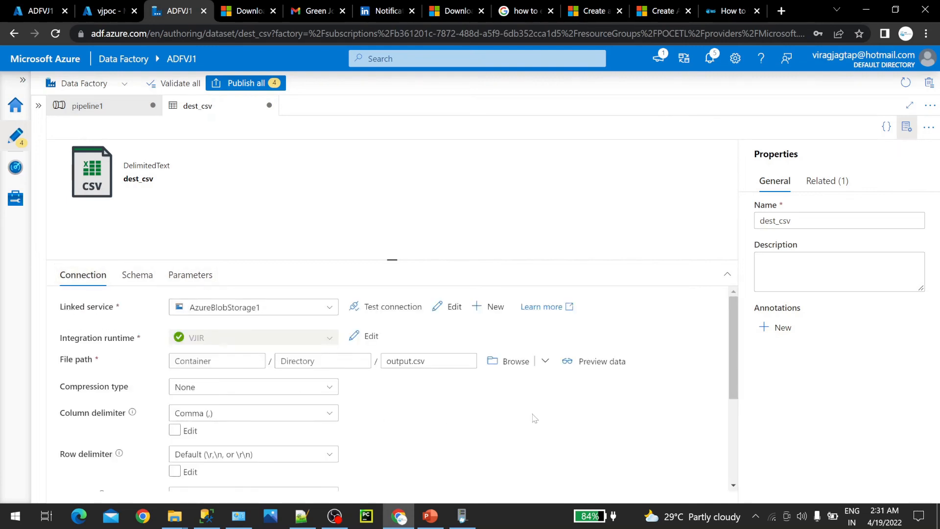
scroll(533, 415, "down", 3)
scroll(544, 402, "up", 3)
- Import the schemas into Copy data1's mapping in pipeline1, check the source-to-destination column mappings, and look over its settings and user properties
left_click(88, 105)
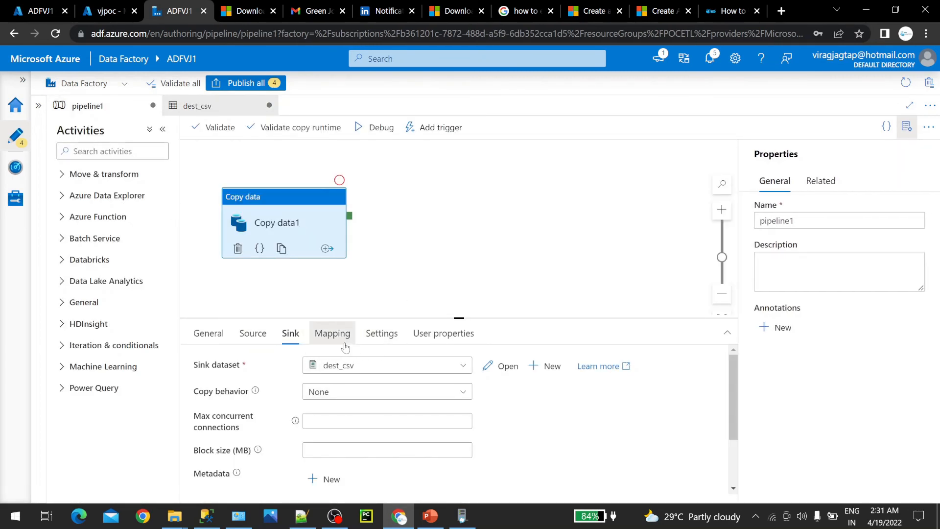
left_click(345, 344)
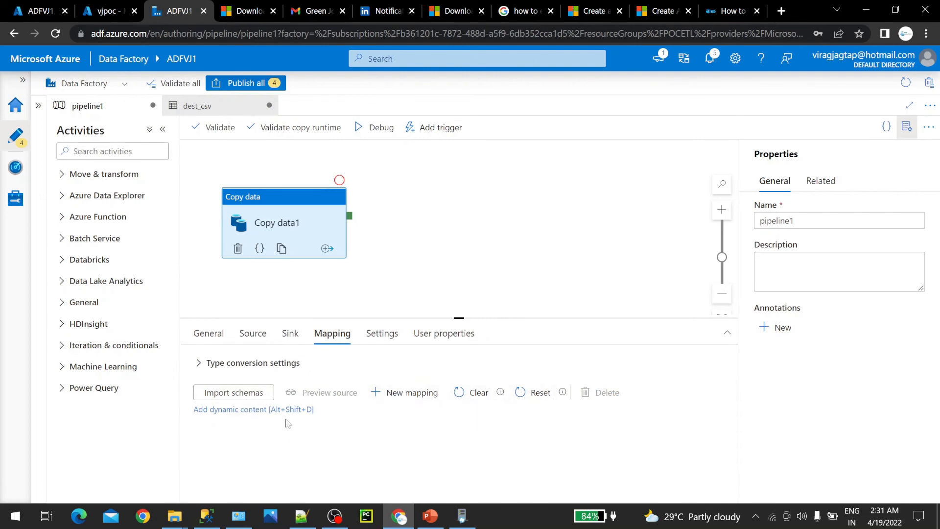
left_click(259, 394)
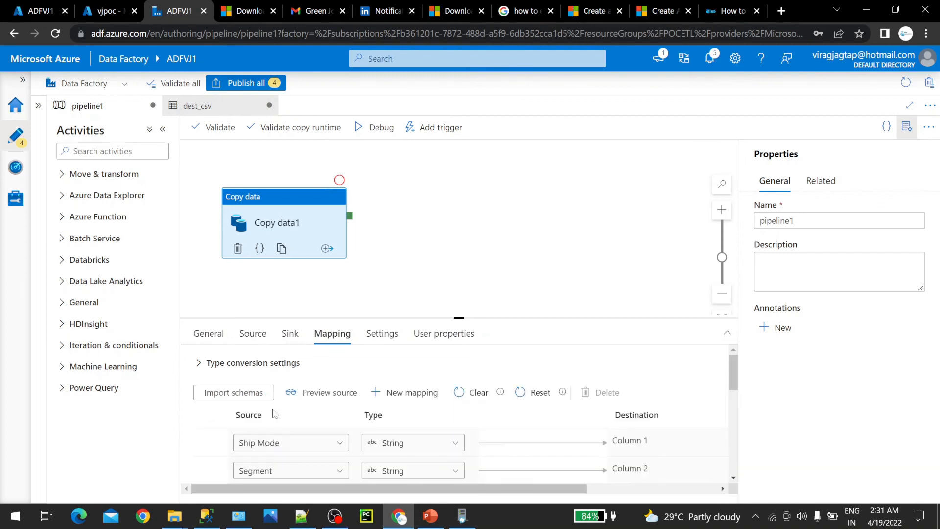
scroll(321, 427, "down", 8)
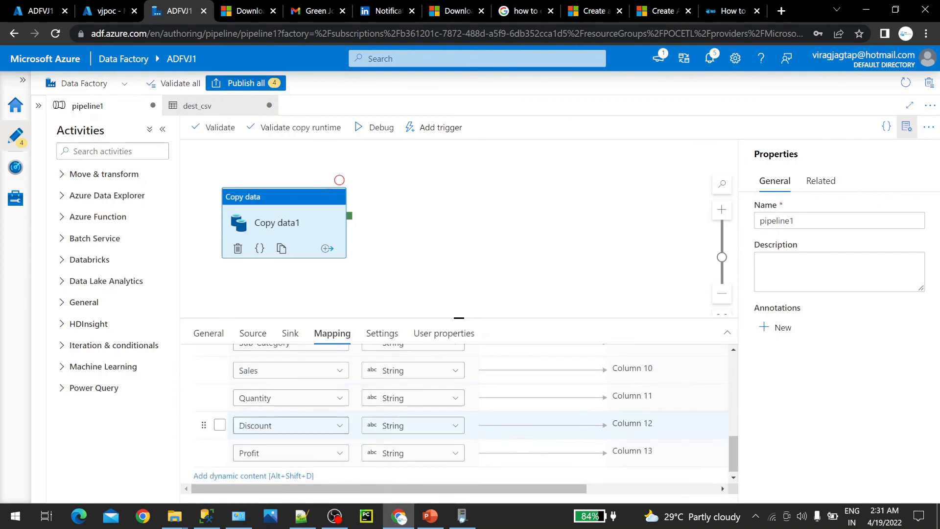
scroll(320, 424, "up", 8)
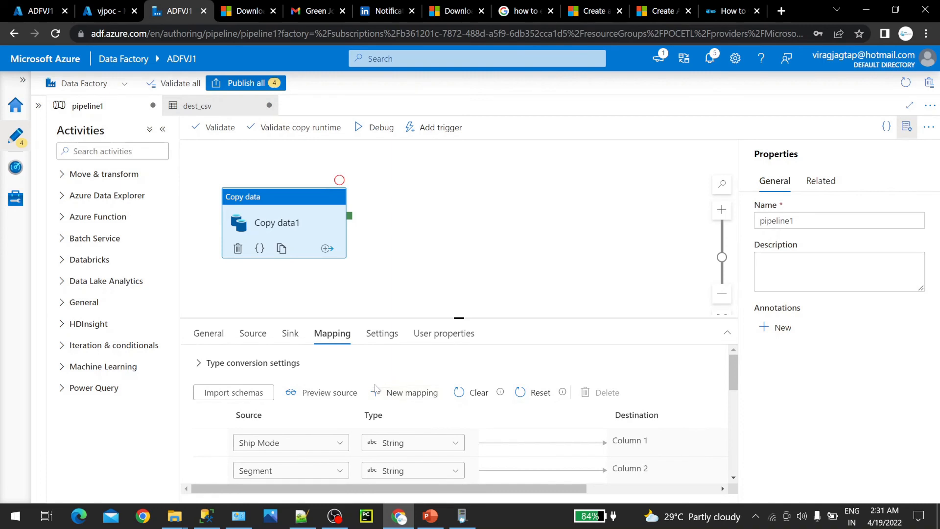
scroll(373, 393, "down", 8)
scroll(374, 394, "up", 8)
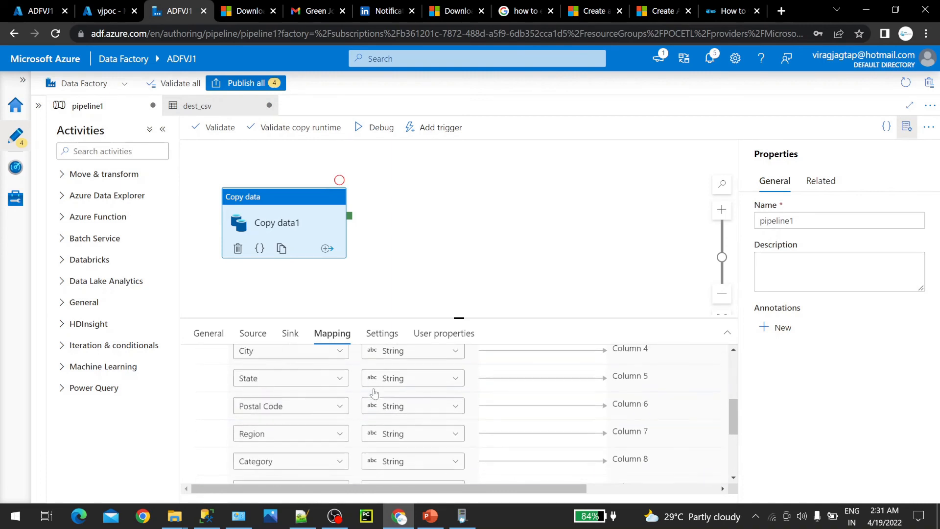
left_click(381, 334)
left_click(433, 335)
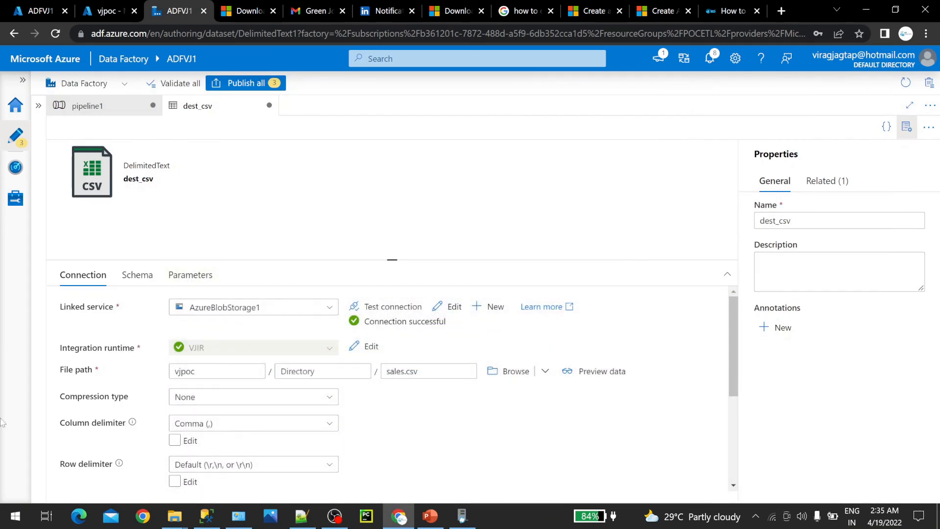
- Check dest_csv's container name against the vjpoc container in the Azure portal and review the dataset's connection, schema and parameters
double_click(196, 371)
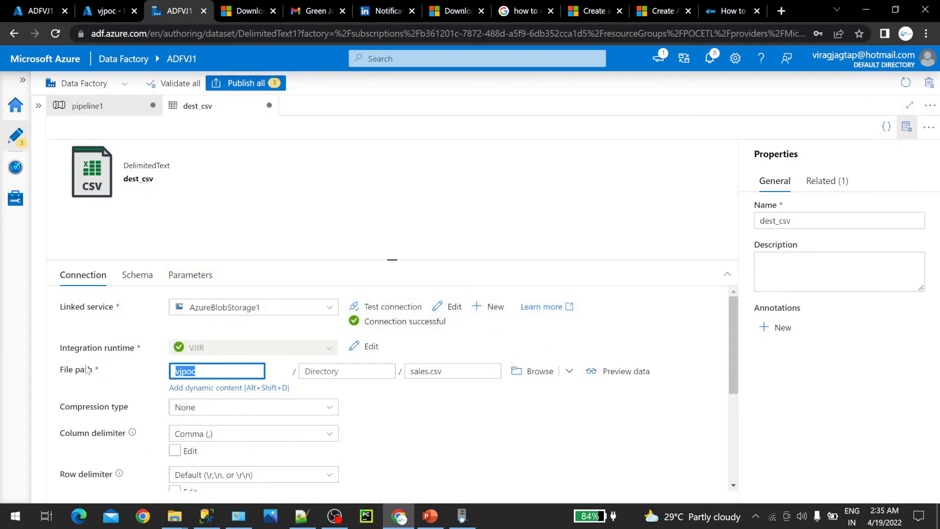
key("ctrl+shift+Tab")
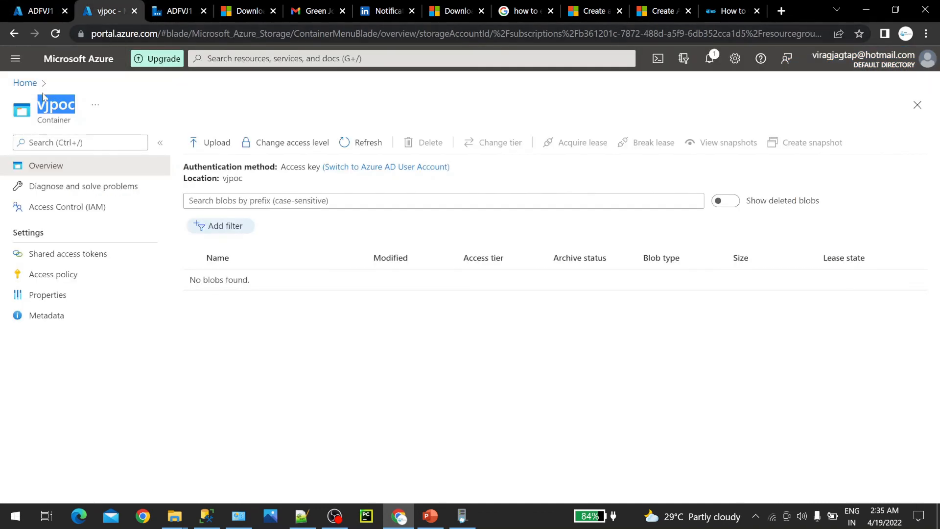
left_click(177, 11)
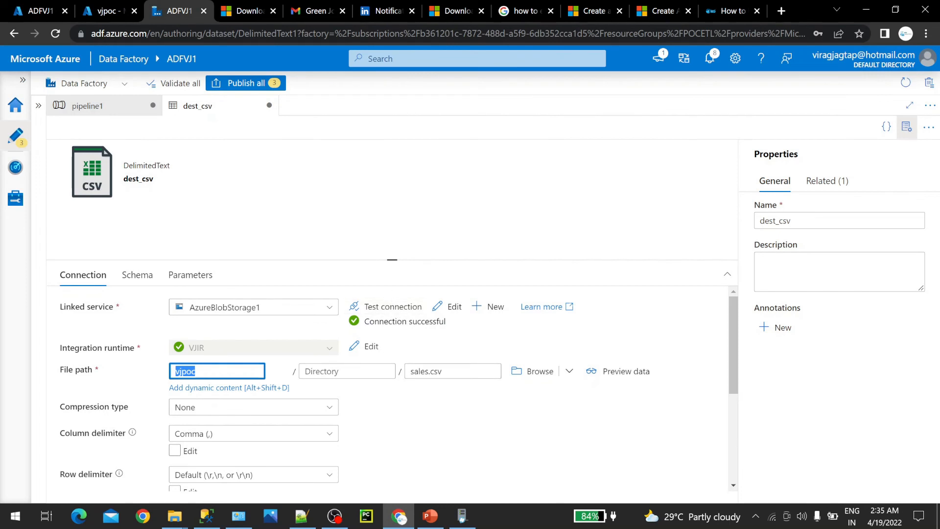
scroll(416, 432, "down", 3)
scroll(382, 434, "up", 3)
left_click(139, 276)
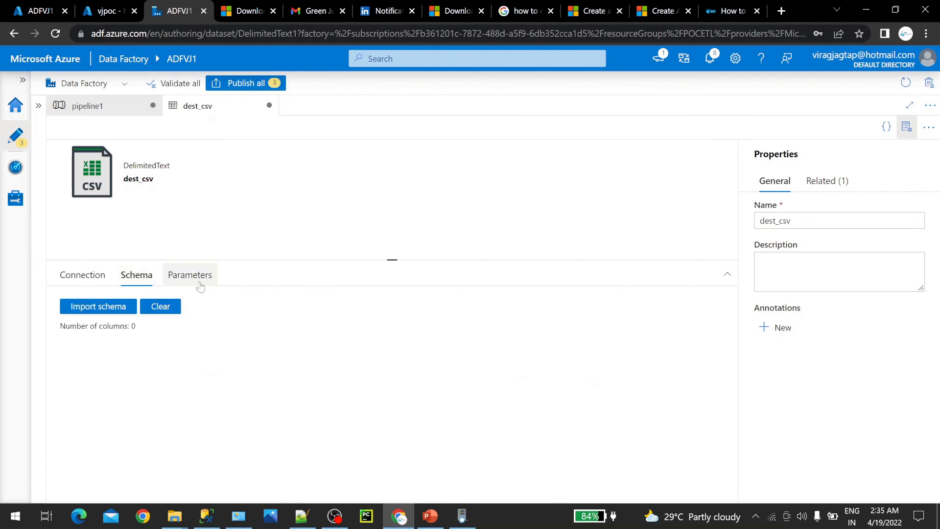
left_click(184, 277)
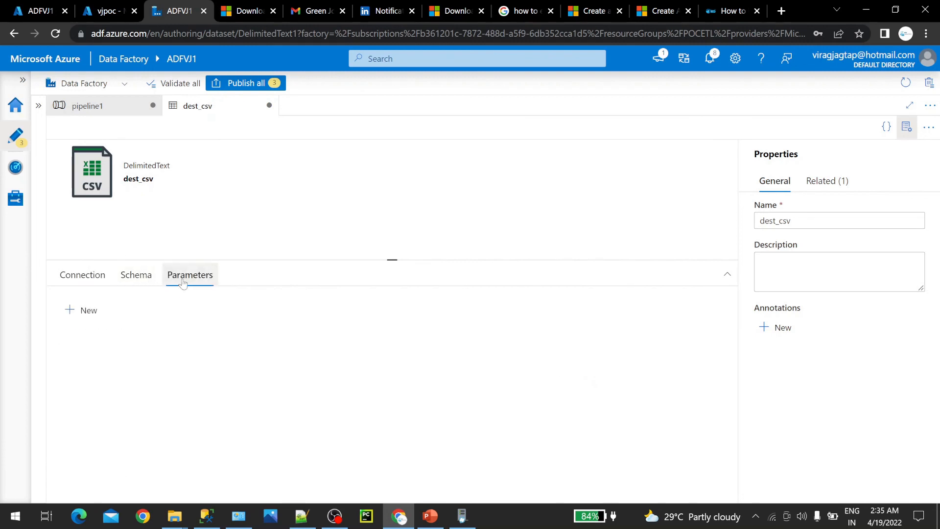
left_click(82, 275)
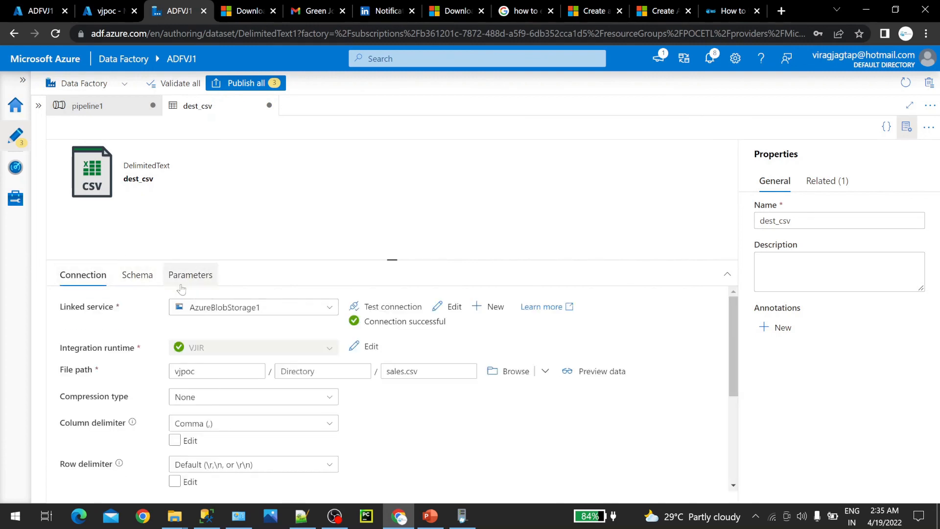
left_click(137, 275)
left_click(79, 277)
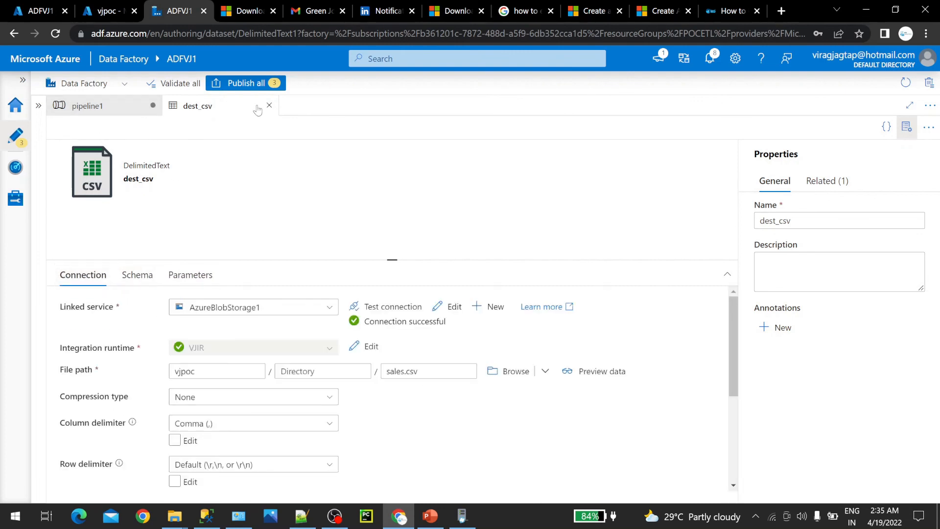
- Publish all pending changes, covering pipeline1 and the source_csv and dest_csv datasets
left_click(253, 84)
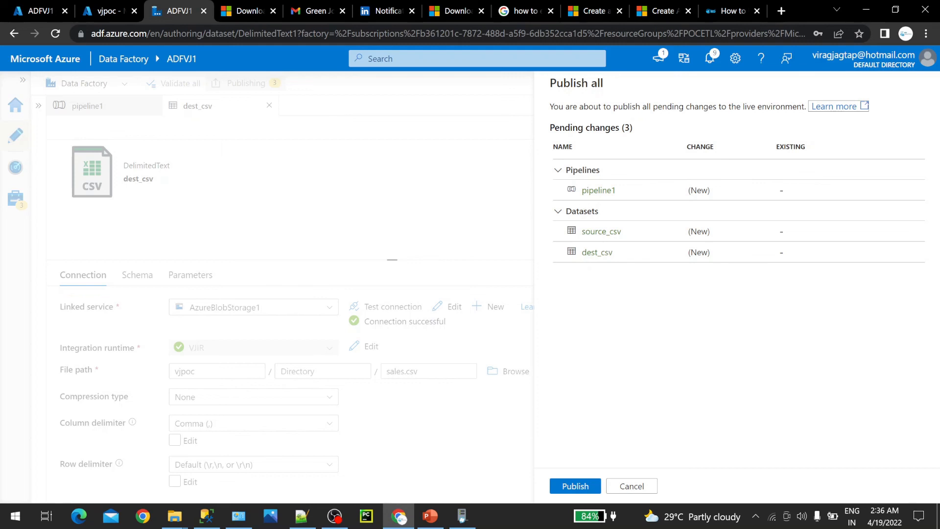
left_click(574, 486)
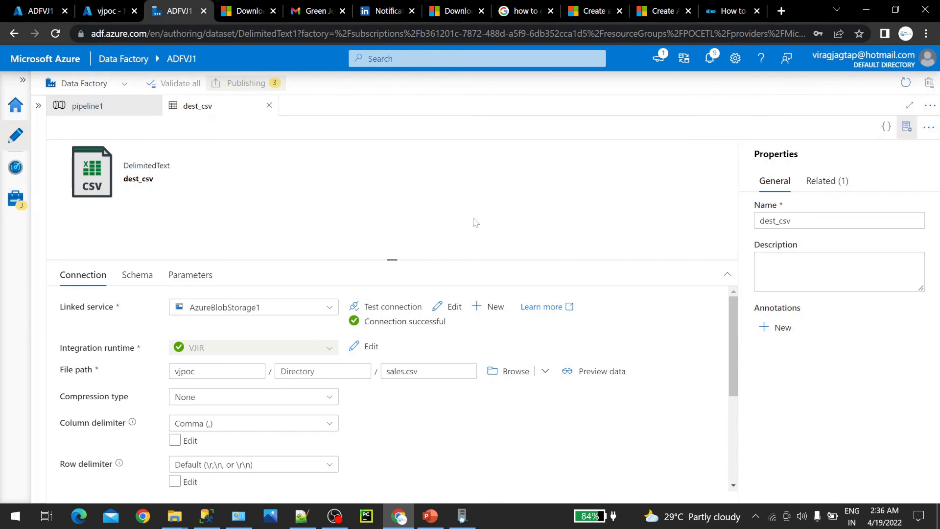
- Close the dest_csv dataset and refresh the vjpoc container in the Azure portal to check its contents before the run
left_click(269, 105)
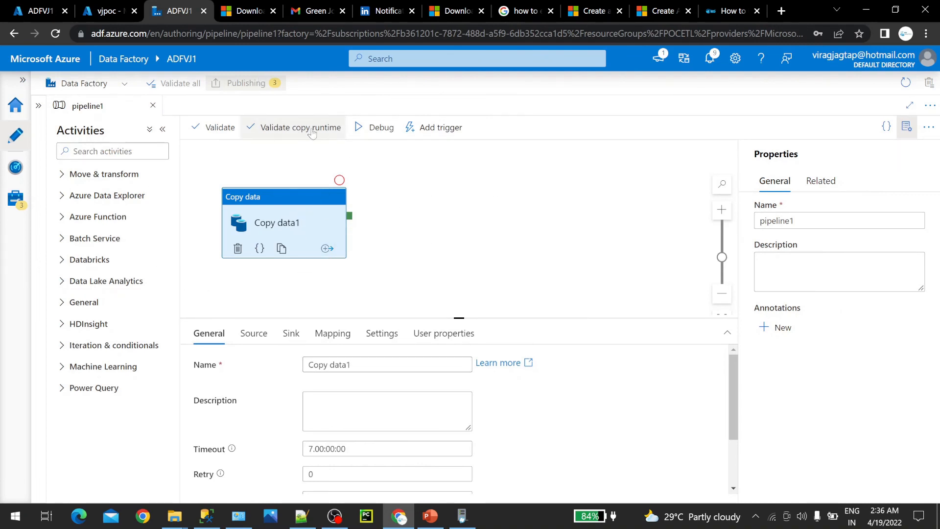
left_click(106, 11)
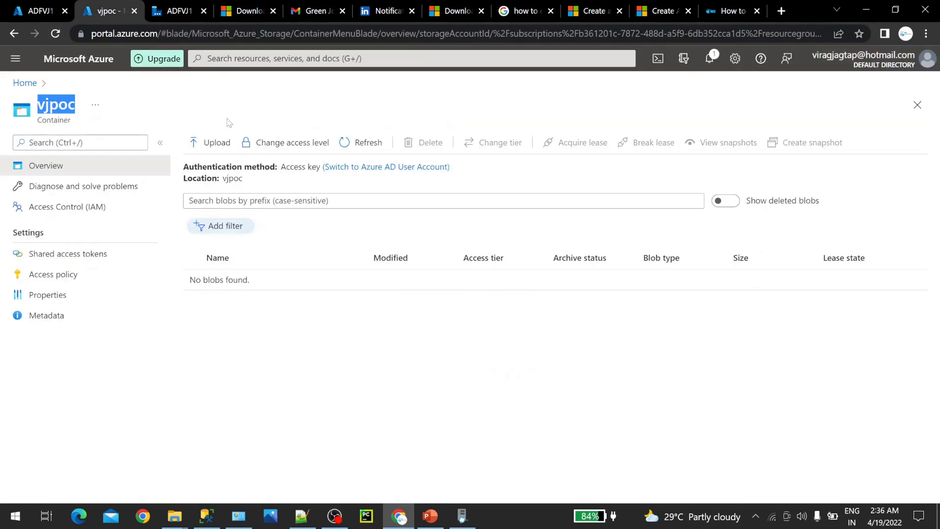
left_click(342, 145)
left_click(173, 11)
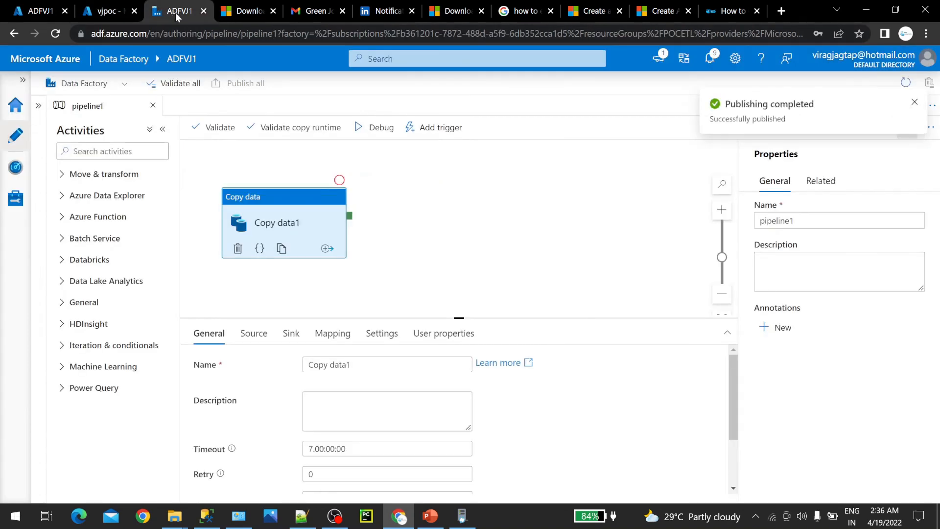
- Run pipeline1 in debug mode and refresh the run output to follow Copy data1's status
left_click(372, 128)
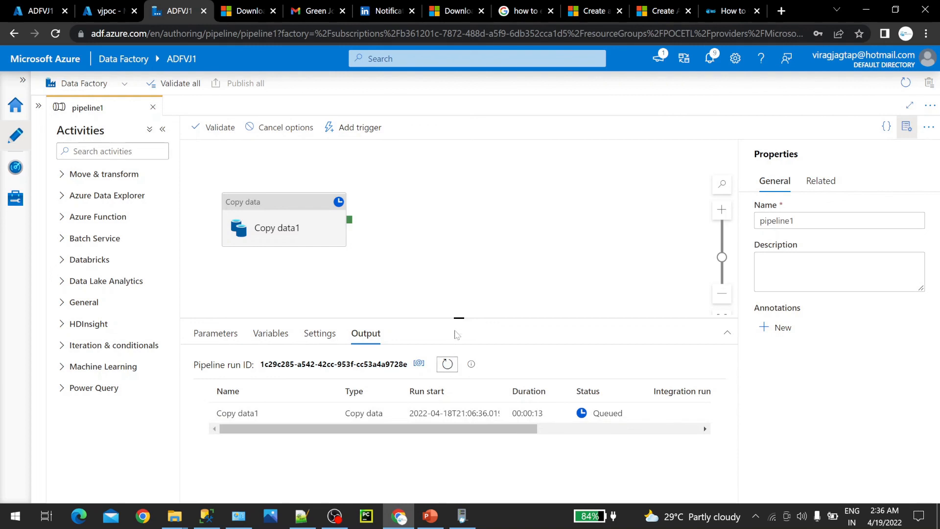
left_click(445, 367)
left_click(446, 367)
left_click(448, 366)
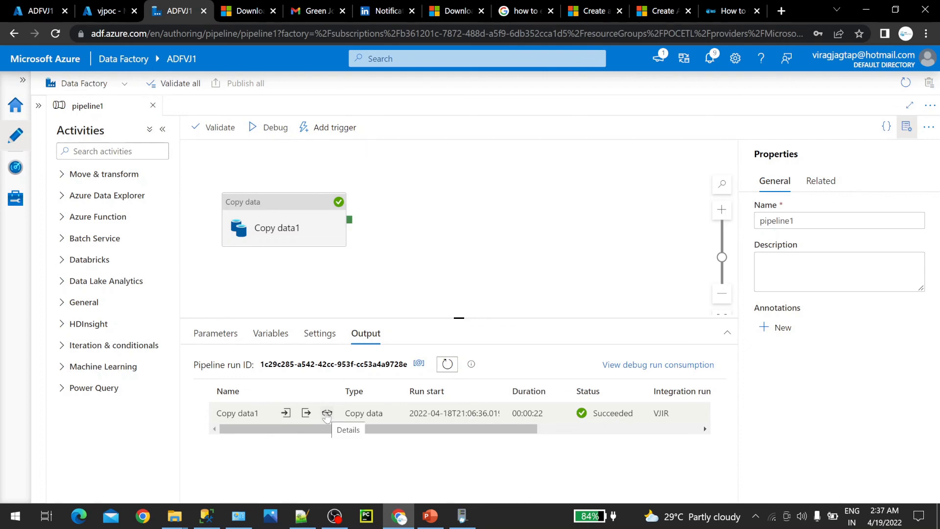
- Review the Copy data1 run details, comparing the data, files and rows read and written
left_click(327, 414)
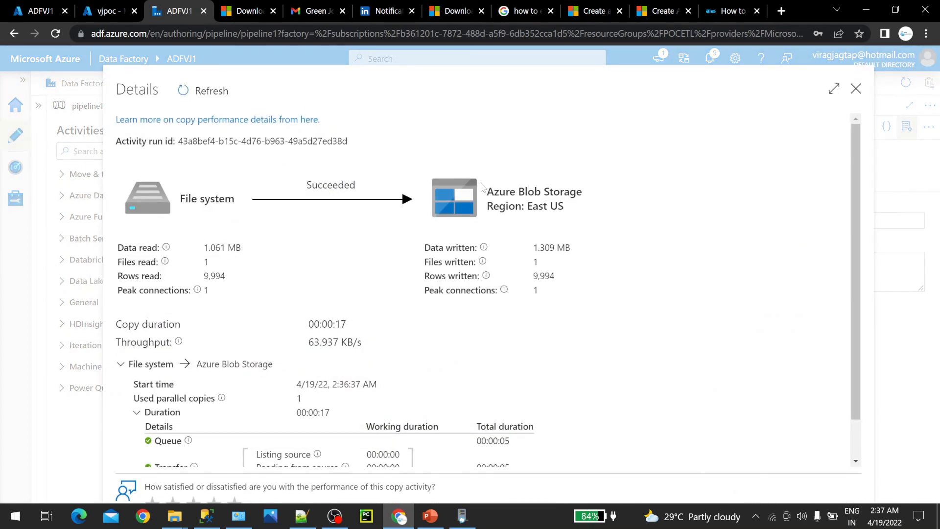
mouse_move(483, 261)
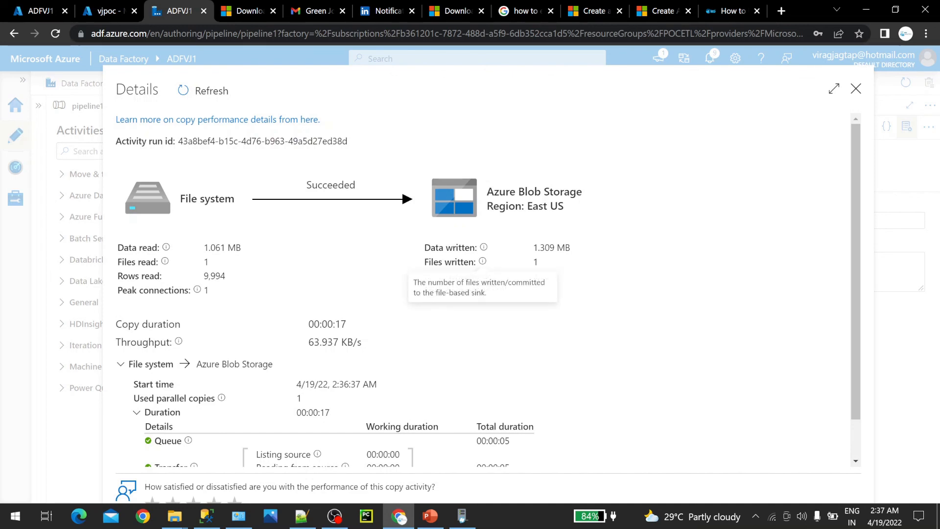
left_click(856, 89)
- Refresh the vjpoc container in the Azure portal and inspect the properties of the copied sales.csv blob
left_click(106, 10)
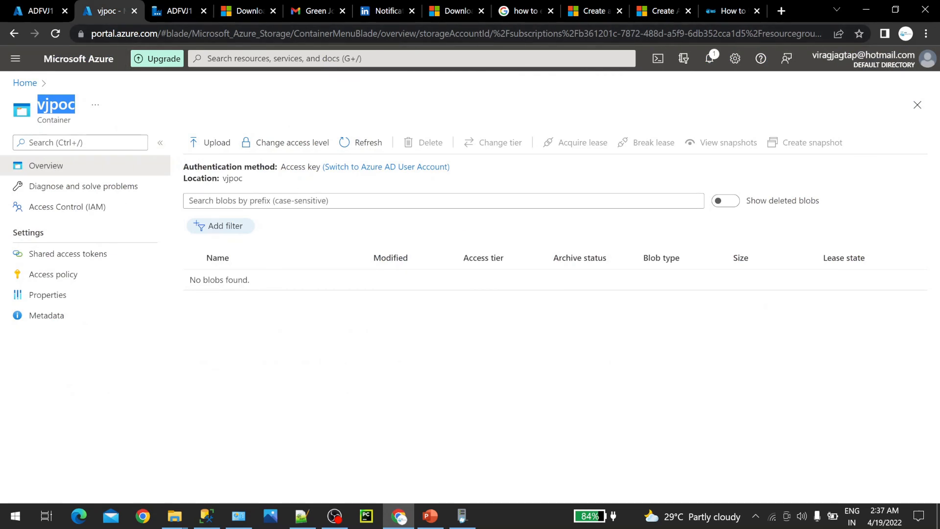
left_click(356, 145)
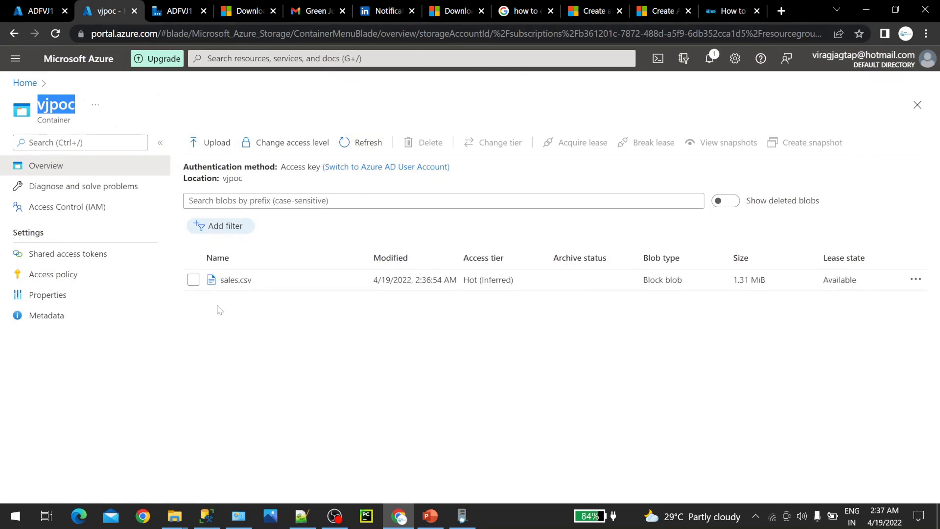
left_click(231, 284)
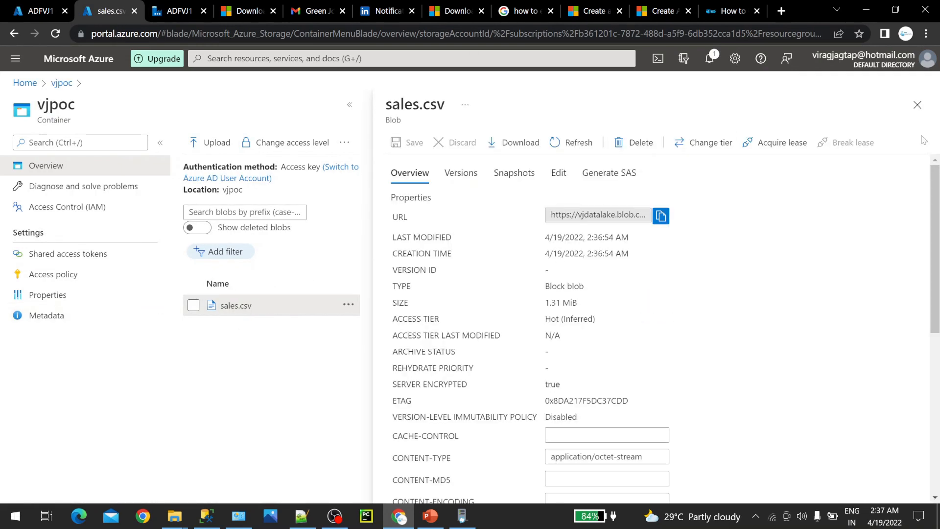
left_click(917, 105)
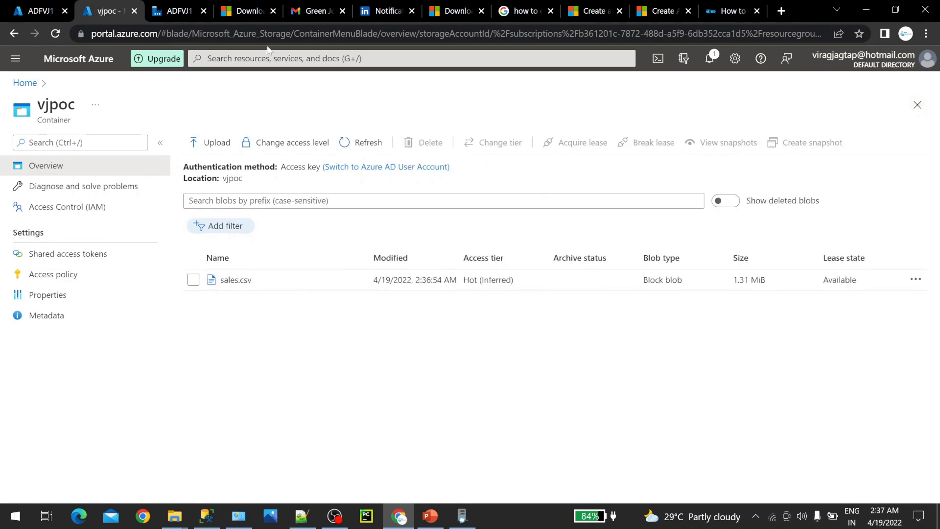
- Refresh pipeline1's debug run output in Data Factory and switch to PowerPoint to review the on-premises to Azure architecture slide
left_click(176, 11)
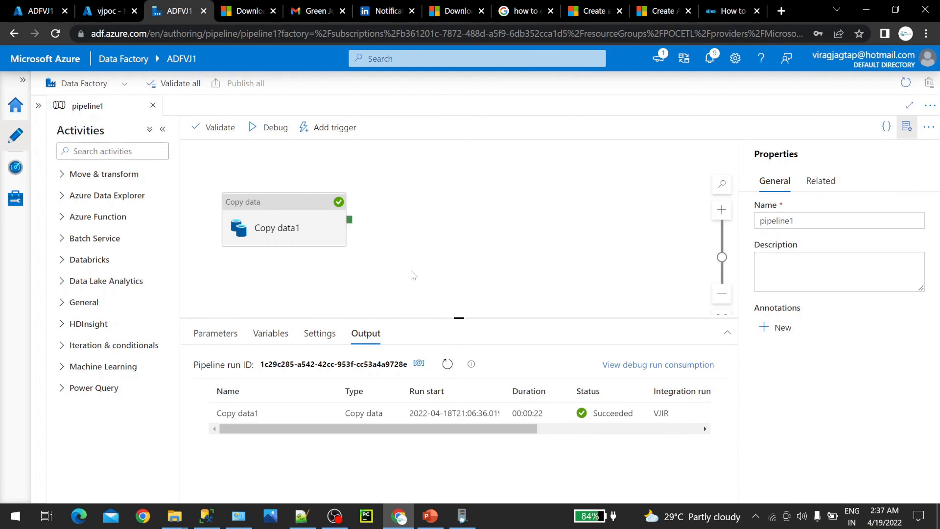
left_click(447, 363)
left_click(430, 515)
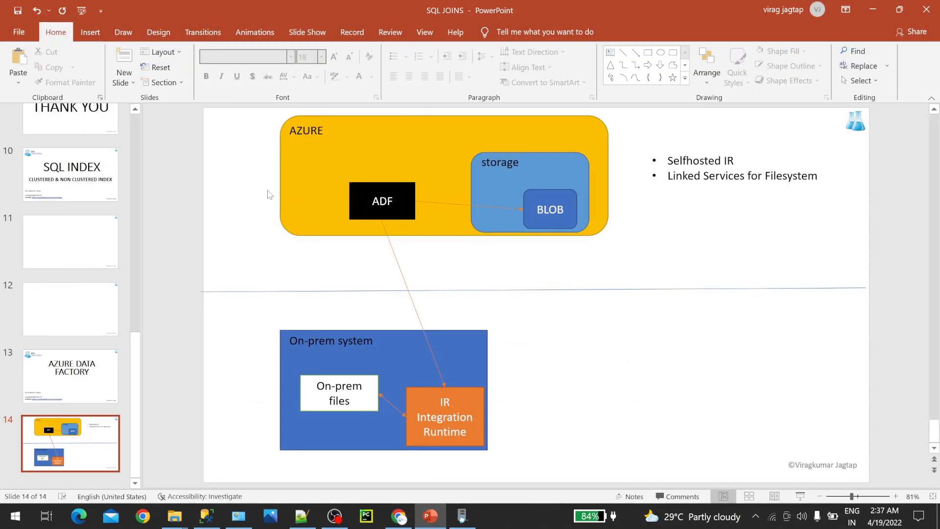